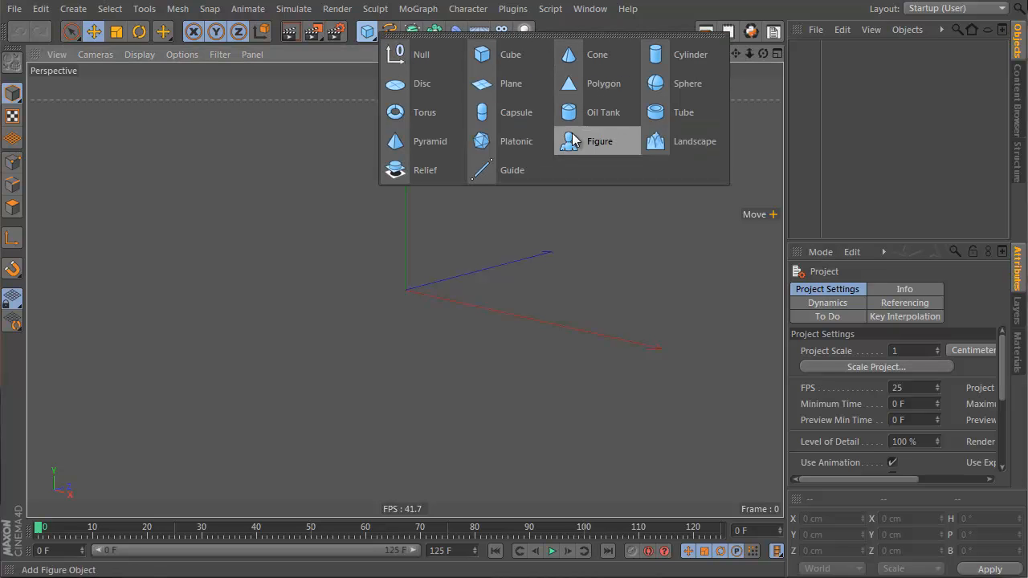
Step: Add a cone and set its top radius to 50 cm and its height to 122 cm
{"action": "left_click", "coordinate": [595, 54]}
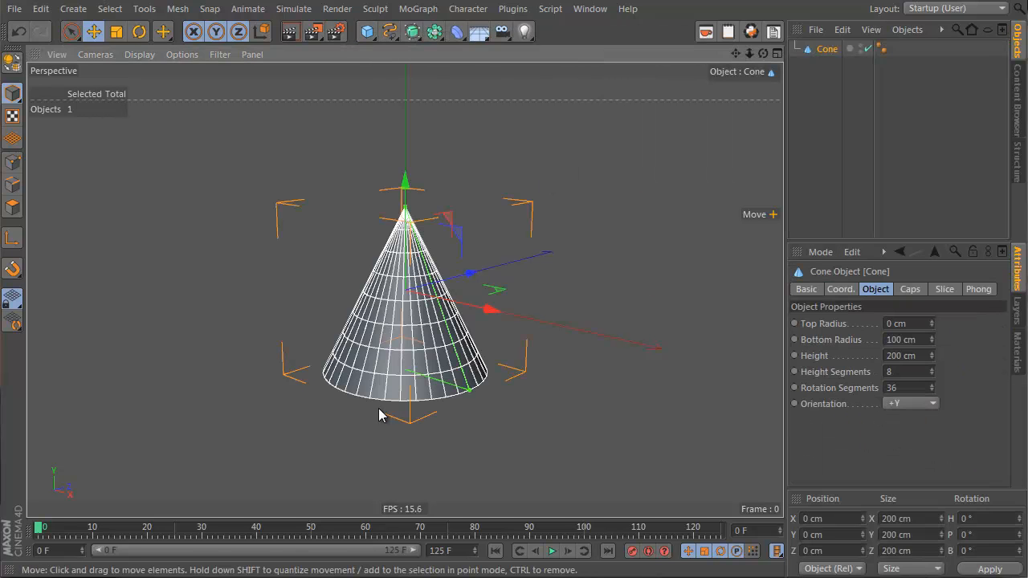
{"action": "left_click_drag", "start_coordinate": [361, 291], "coordinate": [404, 335], "text": "alt"}
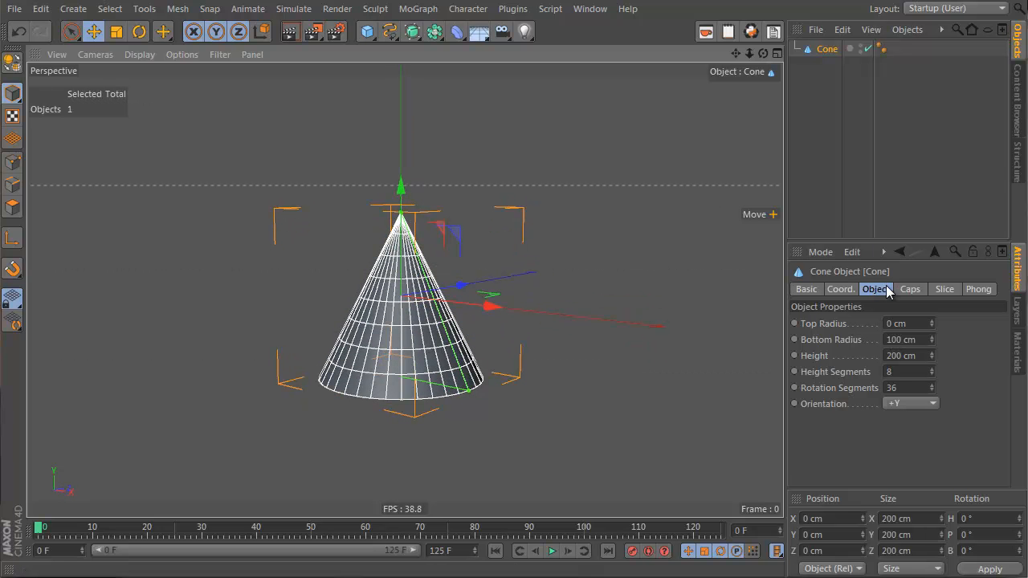
{"action": "mouse_move", "coordinate": [932, 322]}
{"action": "left_mouse_down"}
{"action": "mouse_move", "coordinate": [933, 308]}
{"action": "mouse_move", "coordinate": [932, 321]}
{"action": "left_mouse_up"}
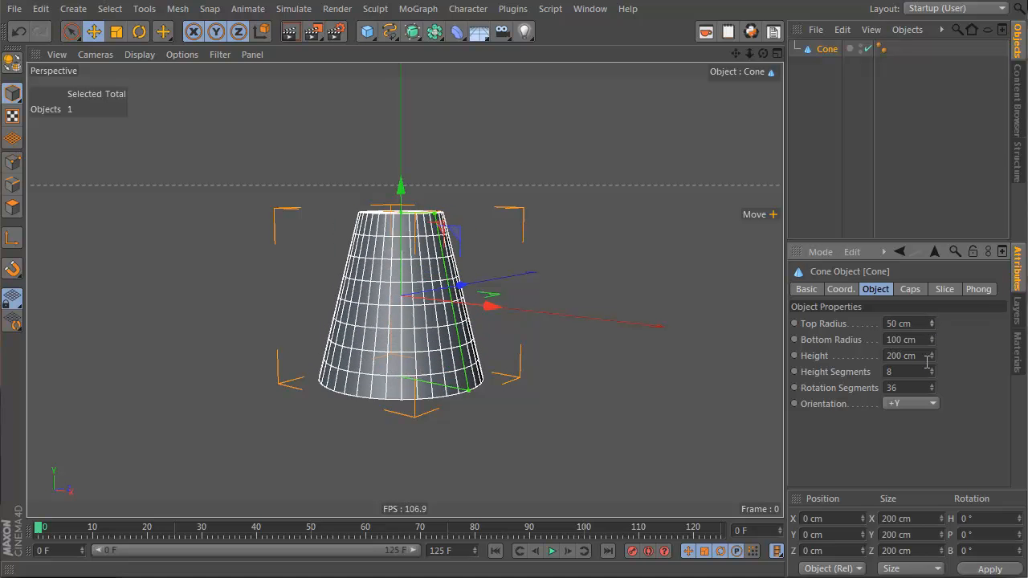
{"action": "left_click_drag", "start_coordinate": [932, 357], "coordinate": [932, 357]}
Step: Duplicate the cone and move the copy up above the original
{"action": "left_click_drag", "start_coordinate": [376, 272], "coordinate": [696, 356], "text": "alt"}
{"action": "key", "text": "e"}
{"action": "left_click_drag", "start_coordinate": [402, 143], "coordinate": [468, 261], "text": "alt"}
Step: Rename the original cone as bottom cone
{"action": "double_click", "coordinate": [830, 64]}
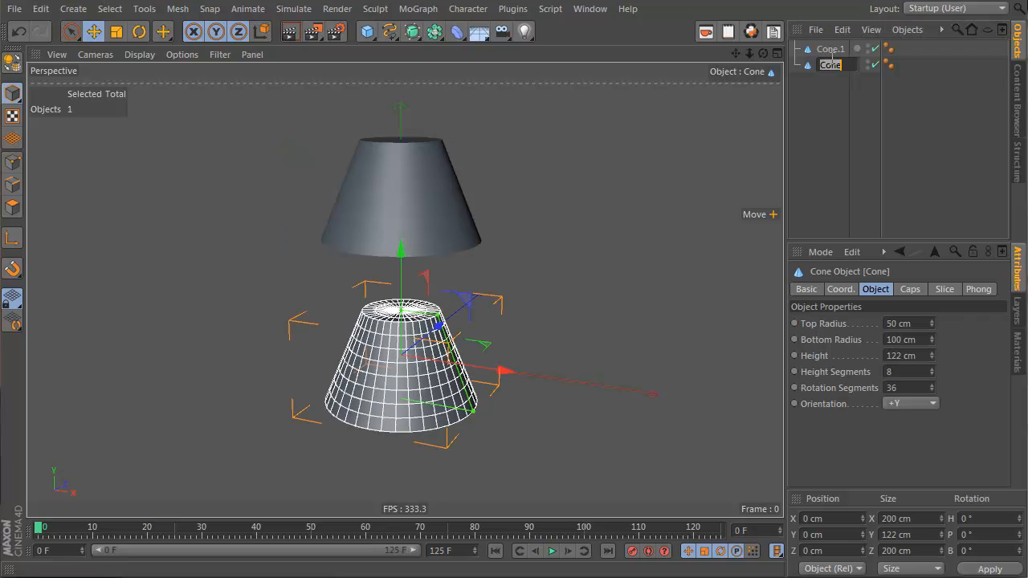
{"action": "type", "text": "bottom cone"}
{"action": "key", "text": "Return"}
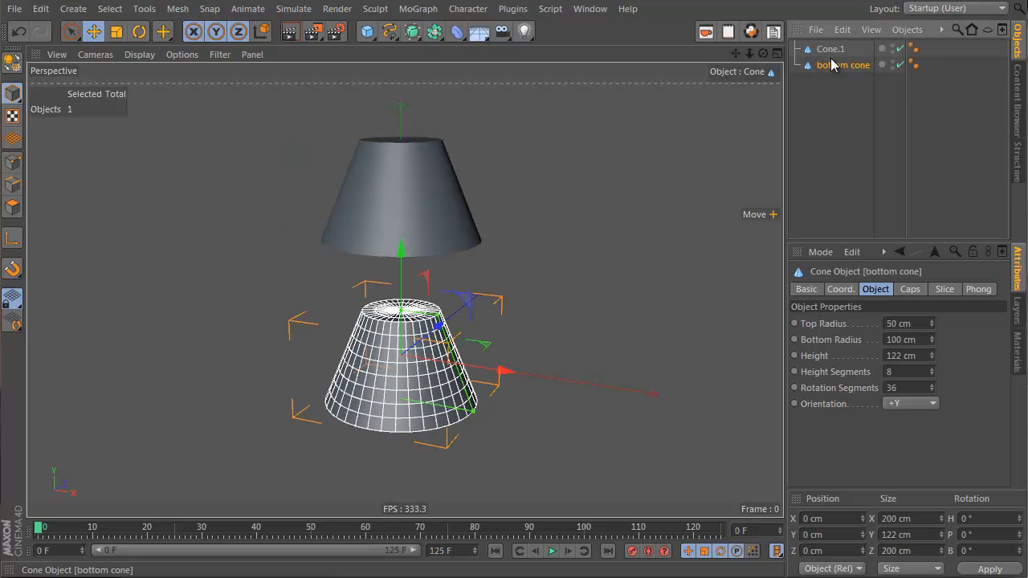
Step: Rename the copied cone as top cone
{"action": "double_click", "coordinate": [835, 49]}
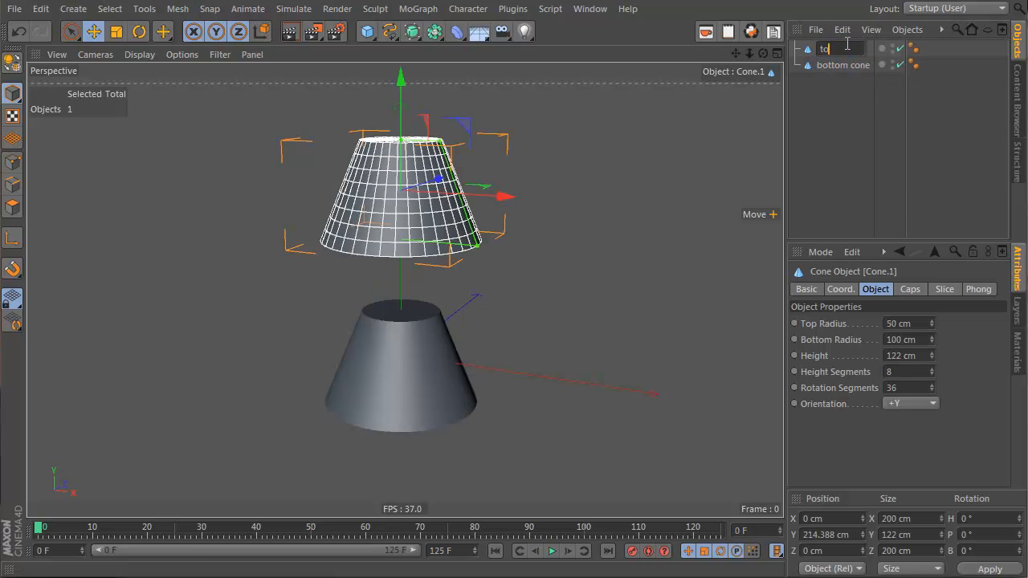
{"action": "type", "text": "top cone"}
{"action": "key", "text": "Return"}
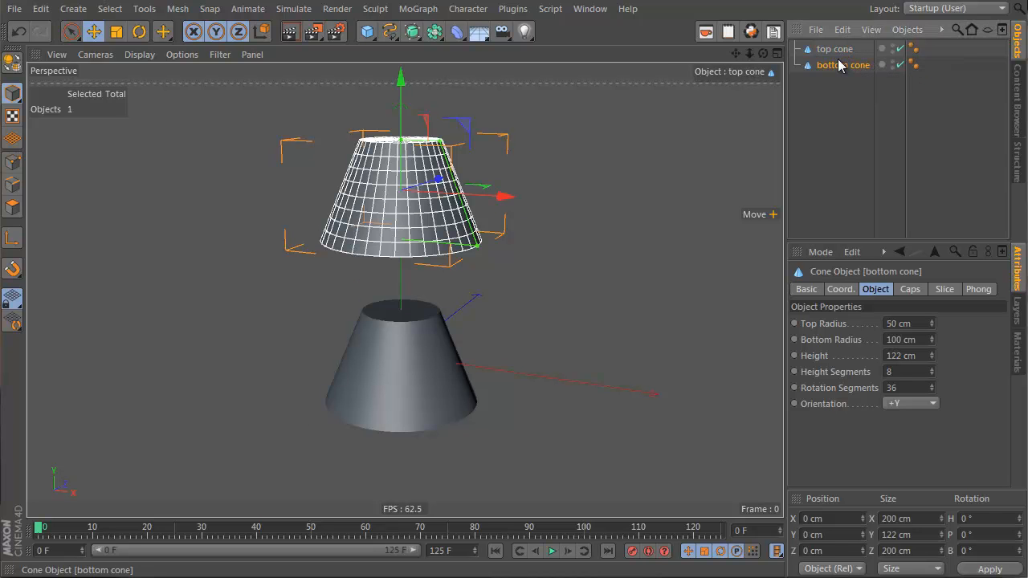
Step: Narrow the top cone slightly by dragging its radius handles, then select the bottom cone
{"action": "left_click", "coordinate": [839, 64]}
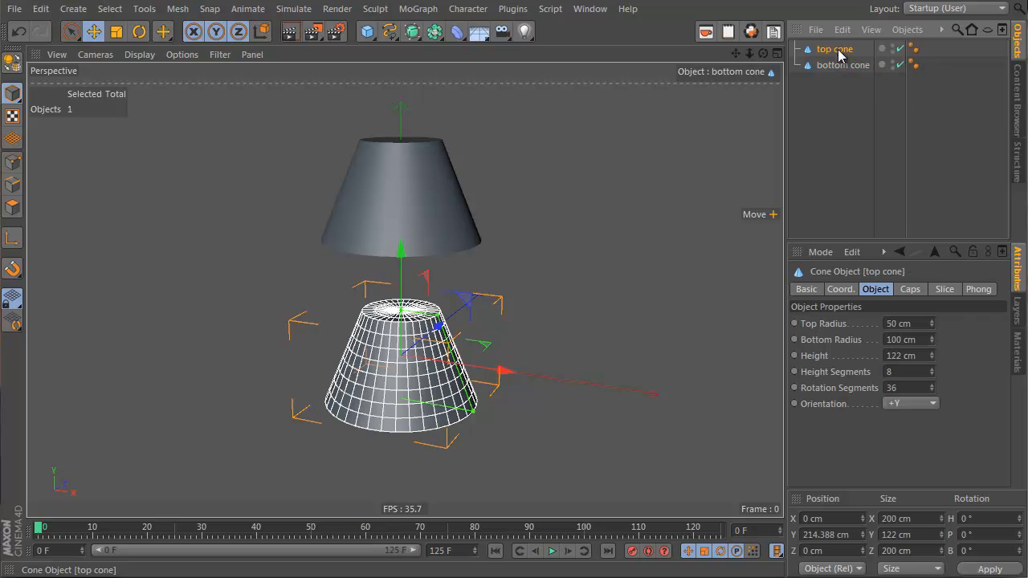
{"action": "left_click", "coordinate": [836, 48]}
{"action": "left_click_drag", "start_coordinate": [442, 142], "coordinate": [432, 145]}
{"action": "mouse_move", "coordinate": [474, 244]}
{"action": "left_mouse_down"}
{"action": "mouse_move", "coordinate": [452, 246]}
{"action": "mouse_move", "coordinate": [523, 238]}
{"action": "mouse_move", "coordinate": [448, 245]}
{"action": "mouse_move", "coordinate": [467, 243]}
{"action": "left_mouse_up"}
{"action": "left_click", "coordinate": [842, 65]}
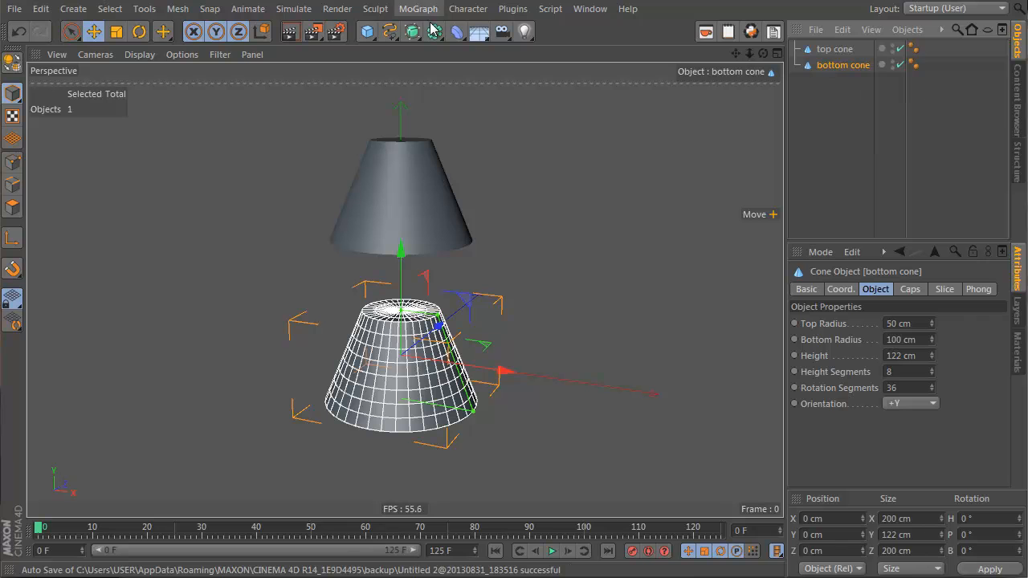
Step: Add a Null object and rename it xpresso
{"action": "left_click", "coordinate": [366, 31]}
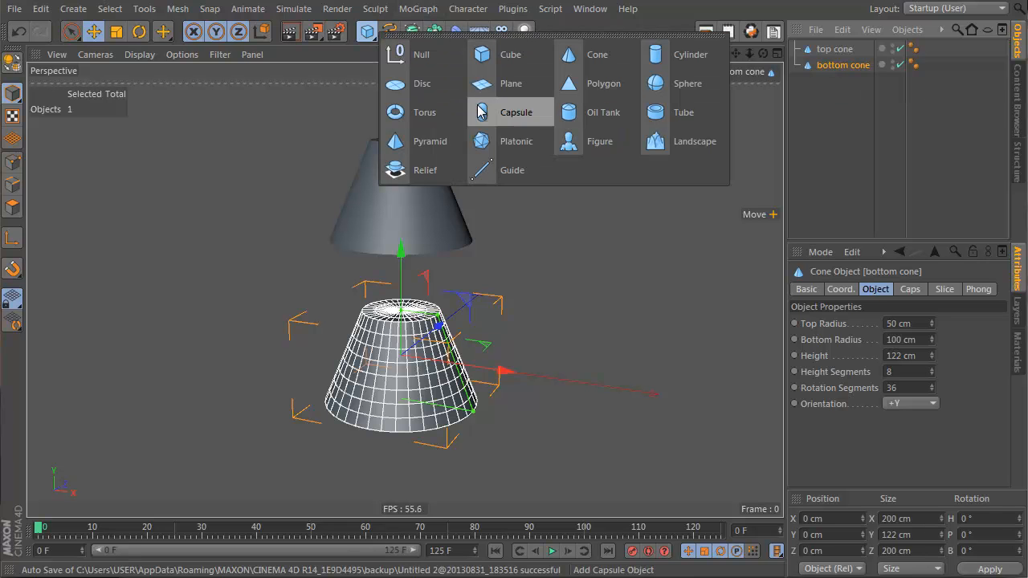
{"action": "left_click", "coordinate": [414, 54]}
{"action": "double_click", "coordinate": [822, 50]}
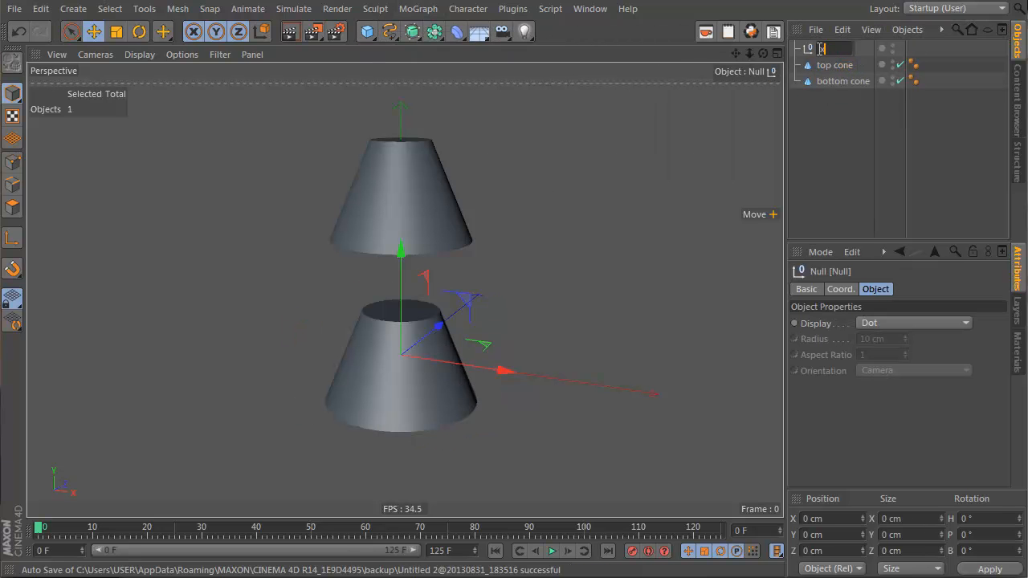
{"action": "type", "text": "xpresso"}
{"action": "key", "text": "Return"}
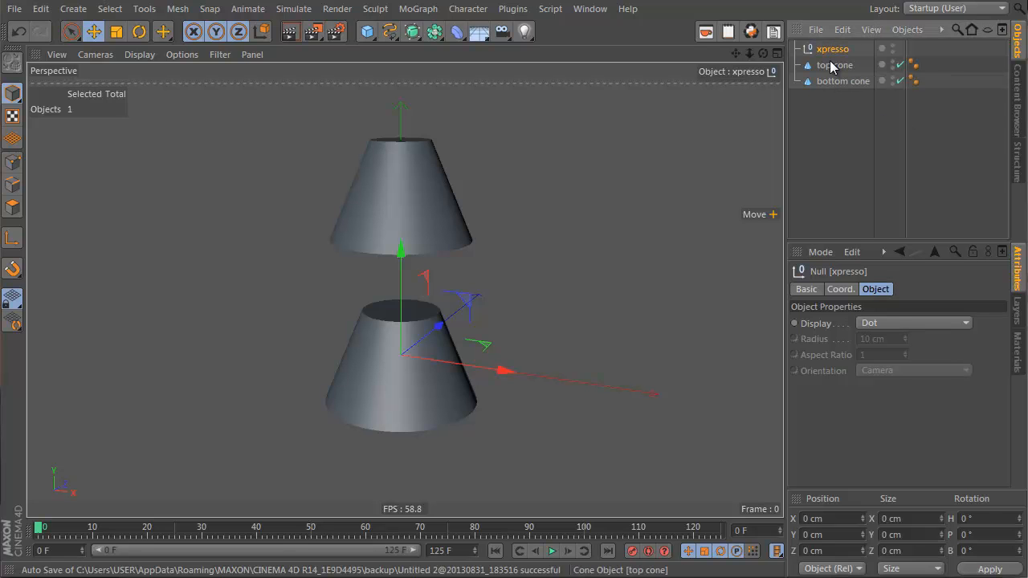
Step: Add an XPresso tag to the xpresso null to open the XPresso Editor
{"action": "right_click", "coordinate": [836, 49]}
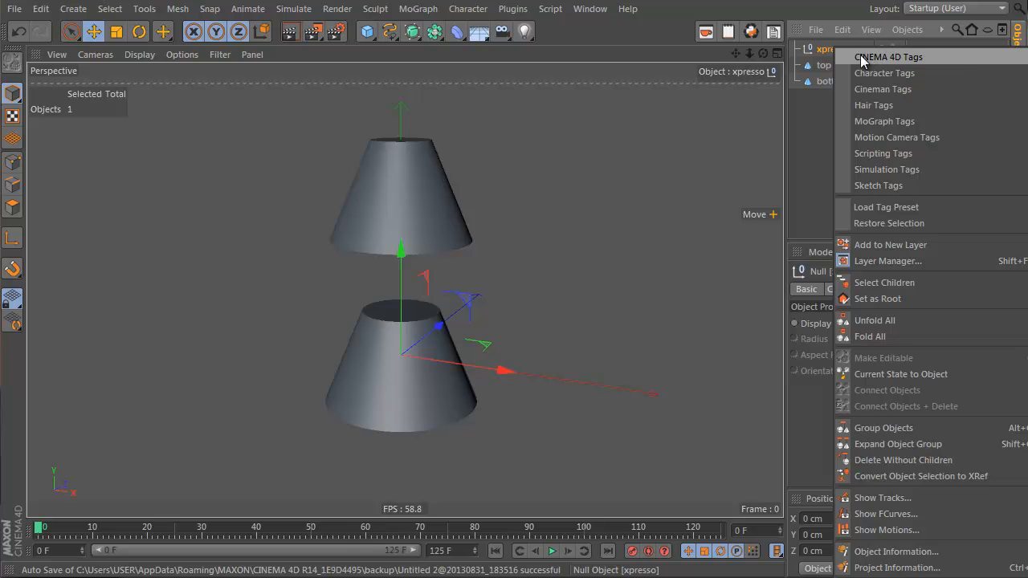
{"action": "left_click", "coordinate": [809, 55]}
{"action": "right_click", "coordinate": [809, 54]}
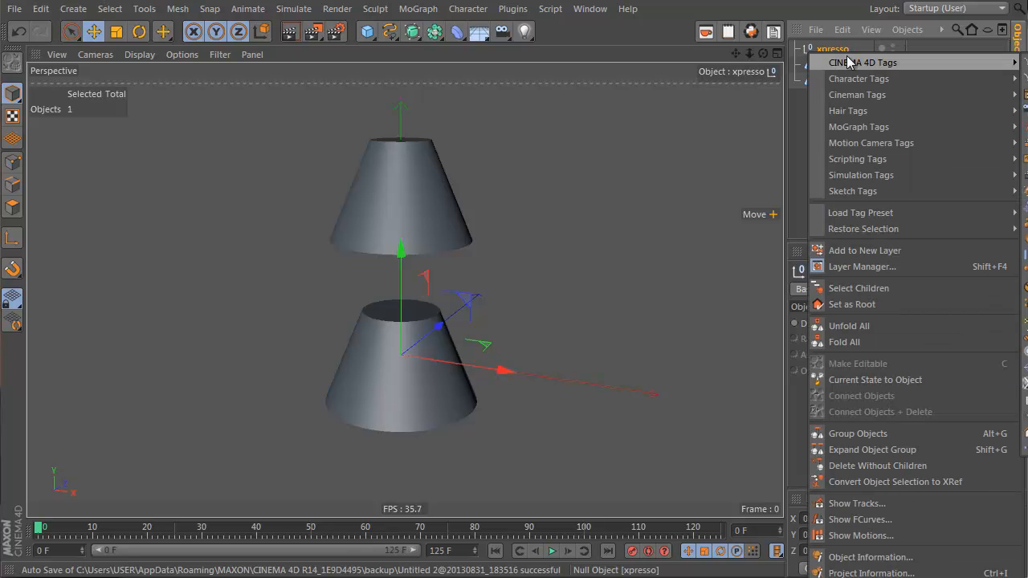
{"action": "left_click", "coordinate": [795, 48]}
{"action": "right_click", "coordinate": [794, 48]}
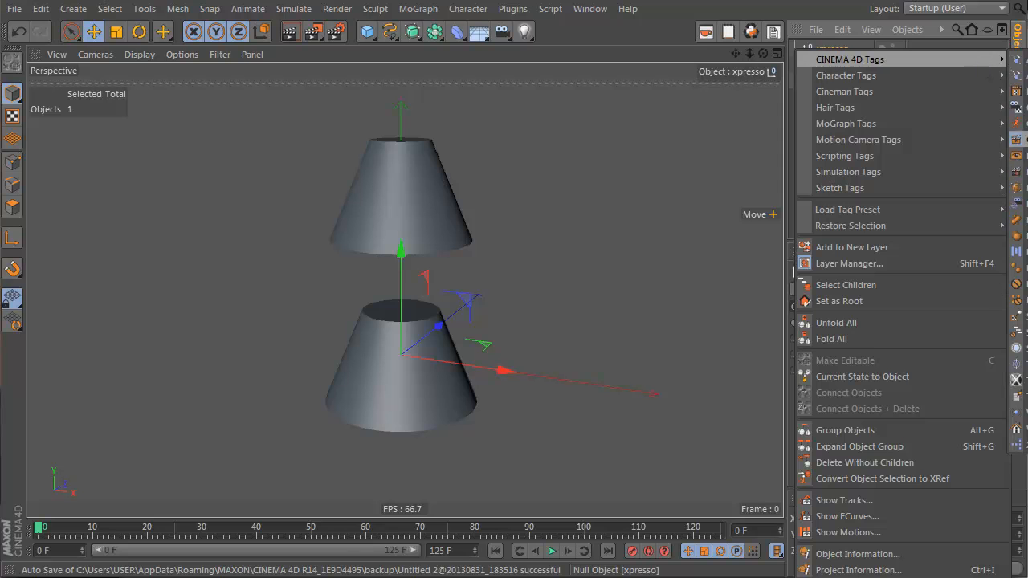
{"action": "left_click", "coordinate": [1017, 446]}
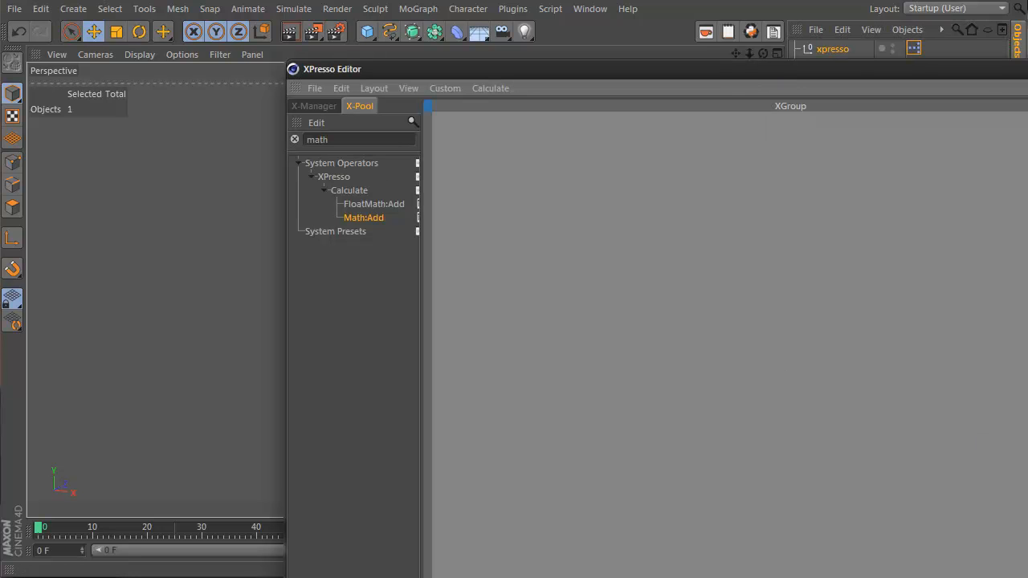
Step: Bring the top cone and bottom cone into the XPresso editor as nodes
{"action": "left_click_drag", "start_coordinate": [1027, 577], "coordinate": [821, 422]}
{"action": "left_click_drag", "start_coordinate": [607, 72], "coordinate": [788, 139]}
{"action": "middle_click_drag", "start_coordinate": [334, 189], "coordinate": [170, 189], "text": "alt"}
{"action": "left_click_drag", "start_coordinate": [863, 98], "coordinate": [832, 62]}
{"action": "left_click_drag", "start_coordinate": [832, 64], "coordinate": [631, 321]}
{"action": "left_click_drag", "start_coordinate": [683, 297], "coordinate": [810, 282]}
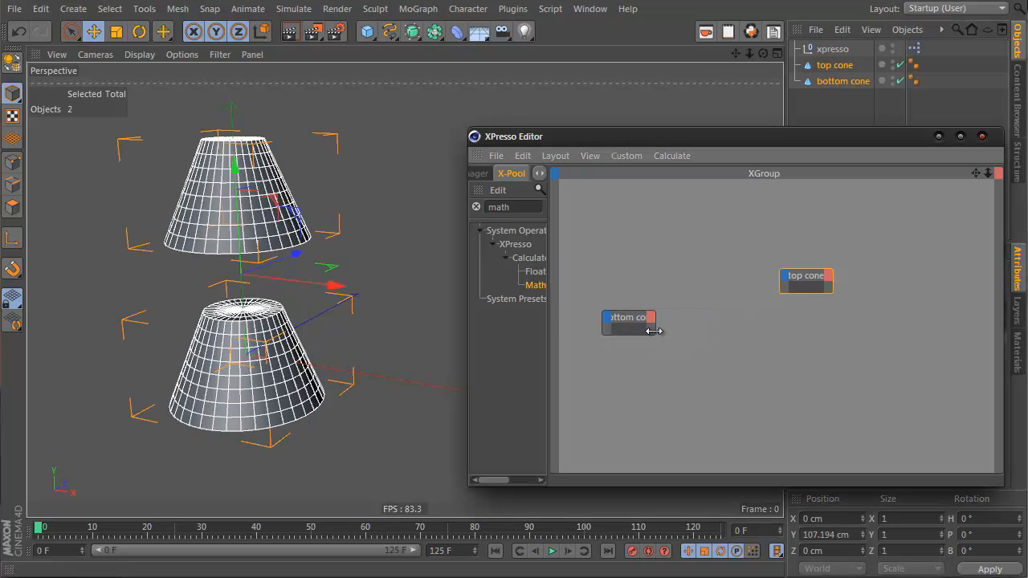
Step: Enlarge both cone nodes and reposition the XPresso Editor window beside the viewport
{"action": "left_click_drag", "start_coordinate": [654, 333], "coordinate": [700, 348]}
{"action": "left_click_drag", "start_coordinate": [831, 303], "coordinate": [894, 332]}
{"action": "left_click_drag", "start_coordinate": [860, 140], "coordinate": [501, 107]}
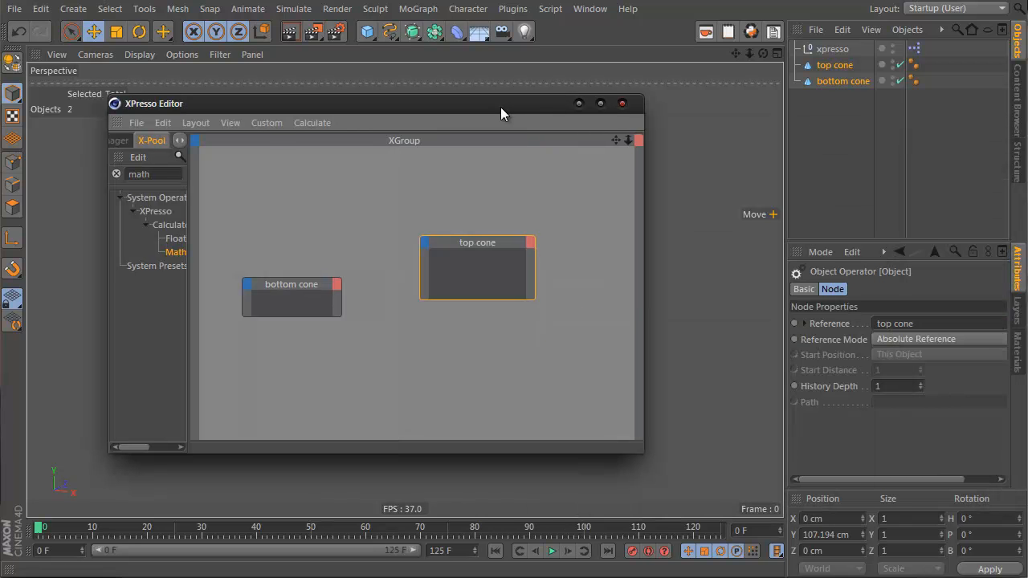
{"action": "left_click", "coordinate": [833, 79]}
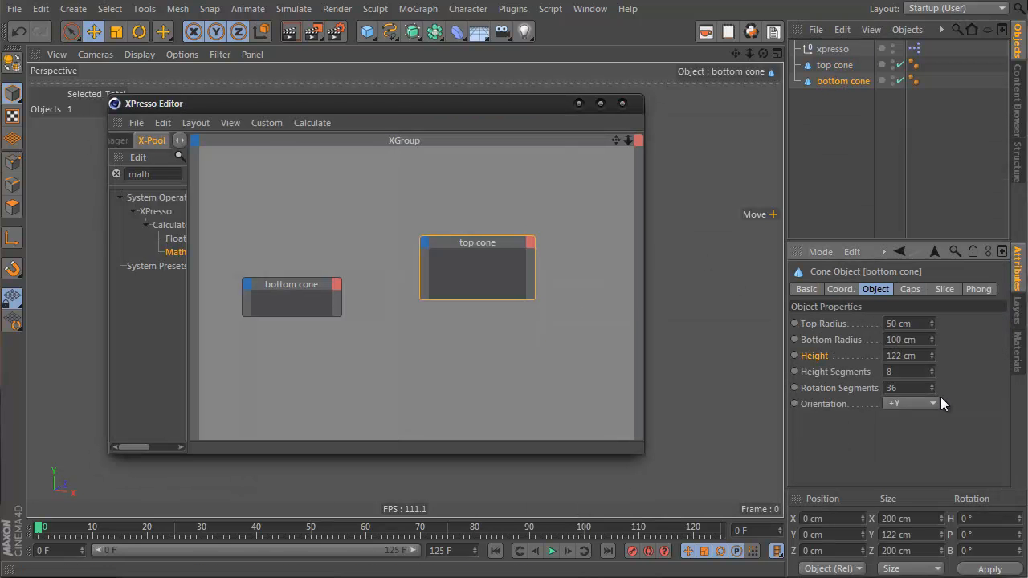
{"action": "left_click_drag", "start_coordinate": [415, 104], "coordinate": [647, 105]}
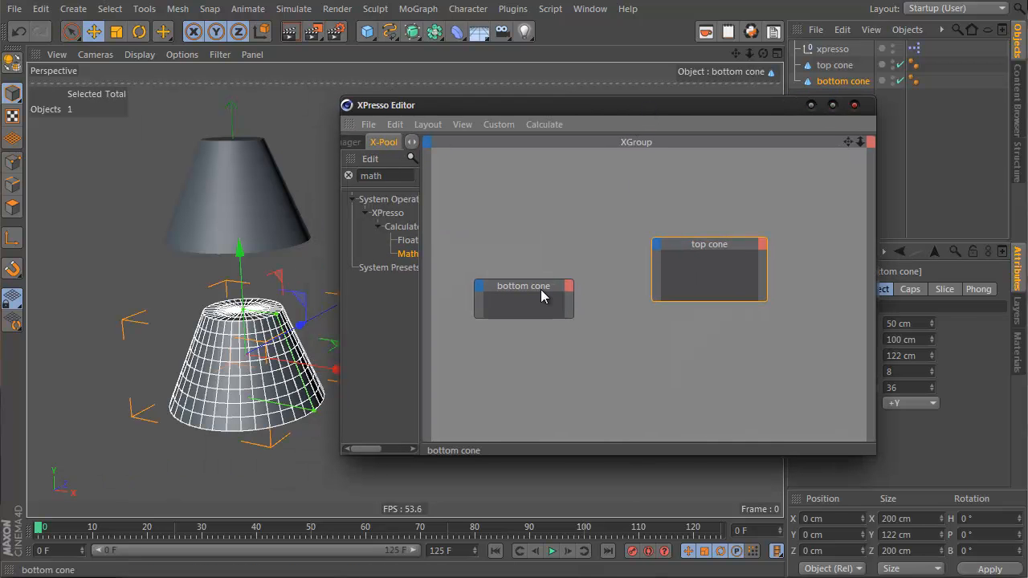
Step: Add a Height output port to the bottom cone node from its Object Properties
{"action": "left_click", "coordinate": [570, 286]}
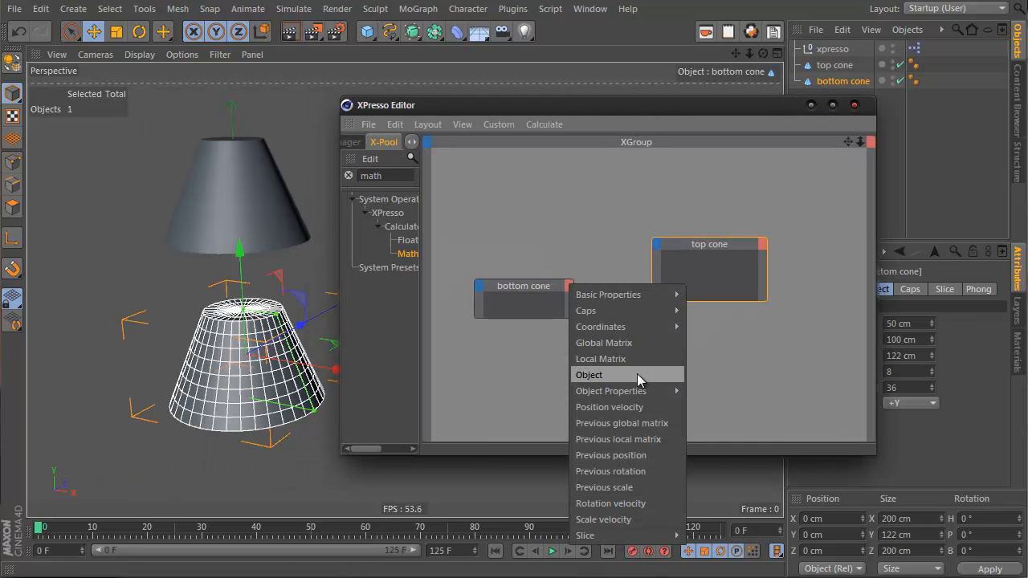
{"action": "mouse_move", "coordinate": [637, 391]}
{"action": "left_click", "coordinate": [701, 407]}
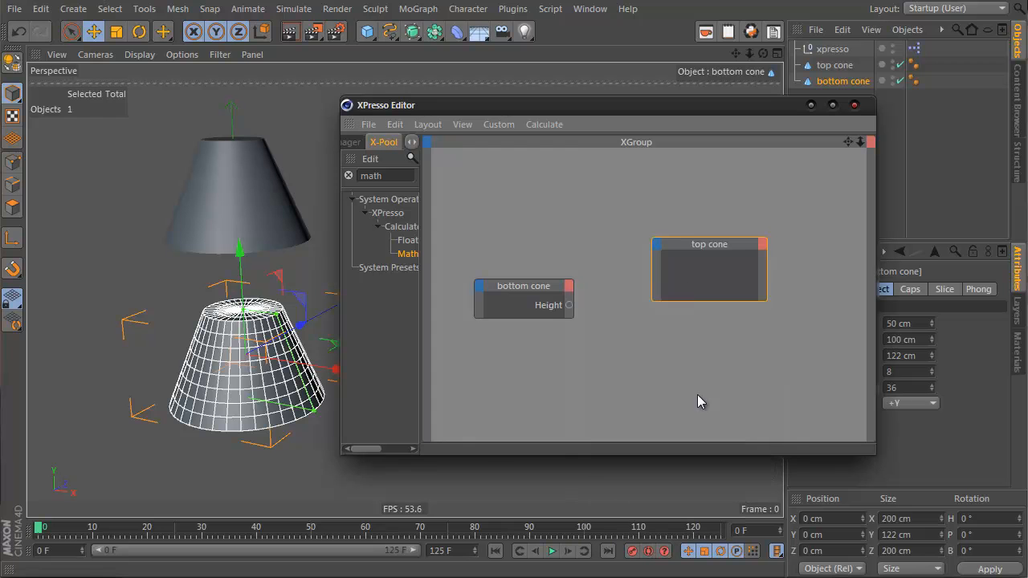
Step: Add a Height input port to the top cone node and connect the bottom cone's Height to it
{"action": "left_click_drag", "start_coordinate": [649, 229], "coordinate": [658, 252]}
{"action": "mouse_move", "coordinate": [706, 351]}
{"action": "left_click", "coordinate": [800, 368]}
{"action": "mouse_move", "coordinate": [243, 309]}
{"action": "left_mouse_down"}
{"action": "mouse_move", "coordinate": [244, 363]}
{"action": "mouse_move", "coordinate": [245, 313]}
{"action": "left_mouse_up"}
Step: Reshape the top cone by dragging its radius and height handles in the viewport
{"action": "left_click", "coordinate": [264, 198]}
{"action": "left_click_drag", "start_coordinate": [302, 240], "coordinate": [325, 243]}
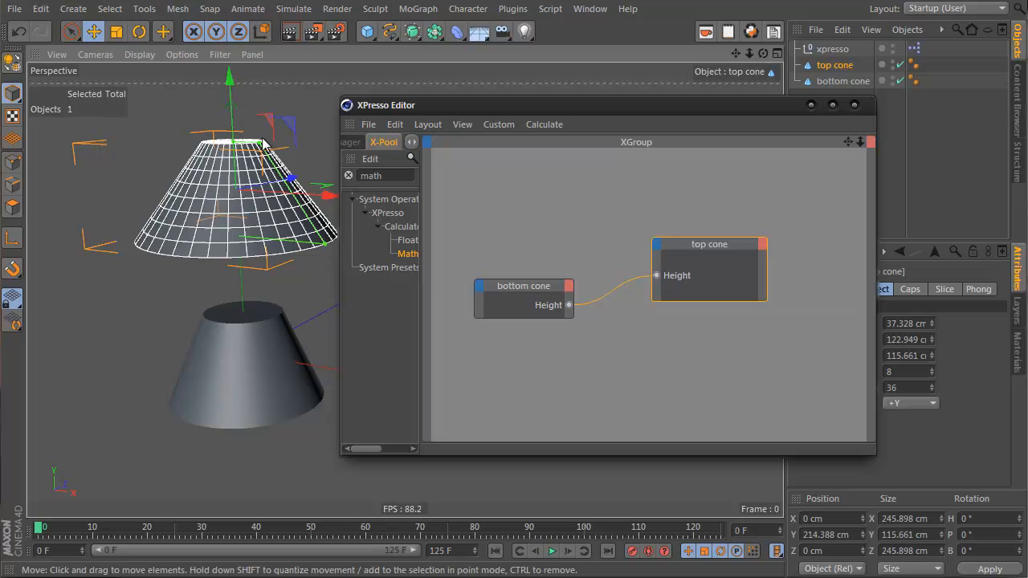
{"action": "left_click_drag", "start_coordinate": [268, 147], "coordinate": [254, 147]}
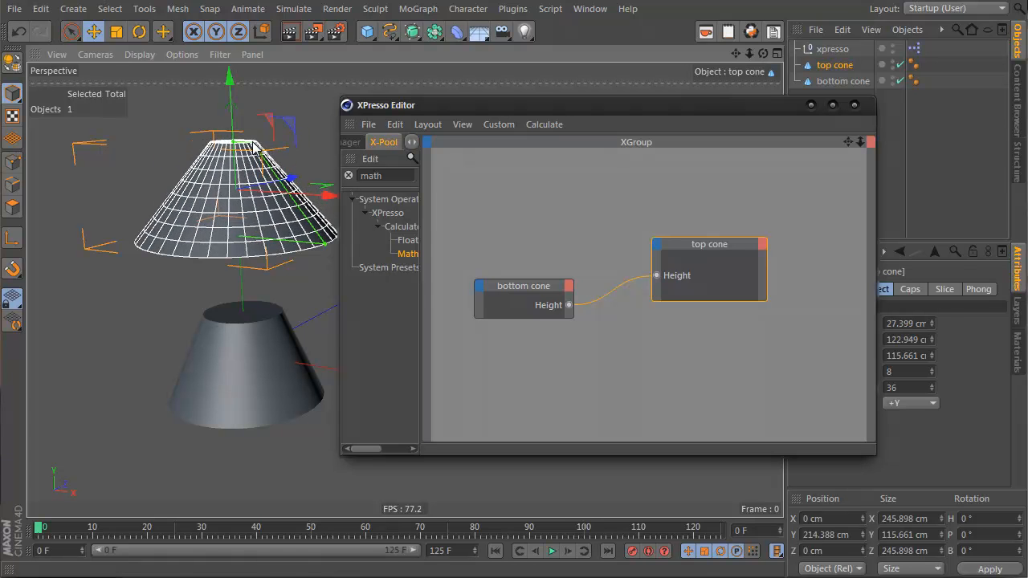
{"action": "left_click", "coordinate": [217, 354]}
{"action": "mouse_move", "coordinate": [250, 318]}
{"action": "left_mouse_down"}
{"action": "mouse_move", "coordinate": [250, 341]}
{"action": "mouse_move", "coordinate": [250, 319]}
{"action": "left_mouse_up"}
{"action": "left_click", "coordinate": [242, 217]}
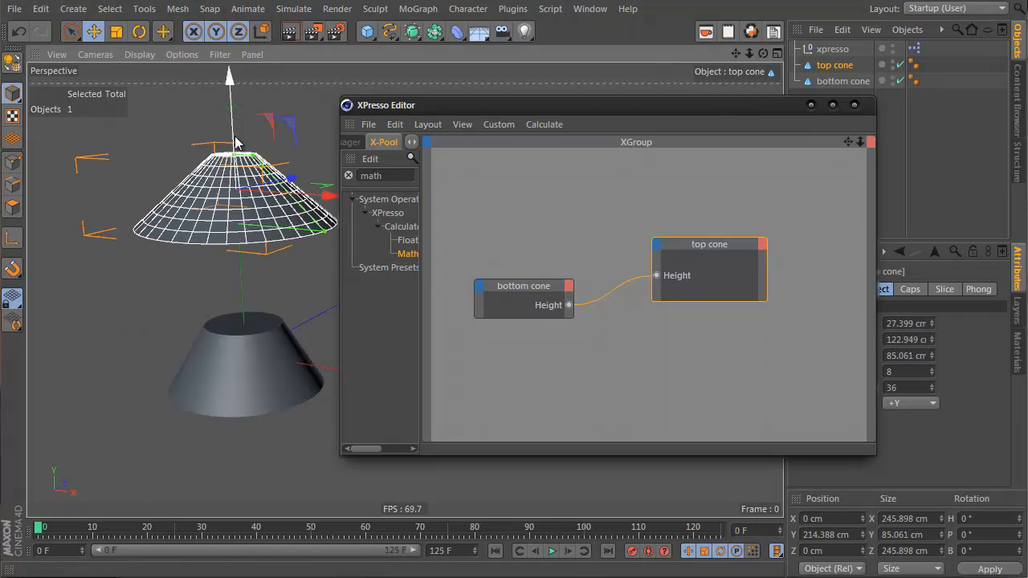
Step: Adjust the top cone's radius handles again and close the XPresso Editor
{"action": "left_click", "coordinate": [226, 339]}
{"action": "mouse_move", "coordinate": [244, 324]}
{"action": "left_mouse_down"}
{"action": "mouse_move", "coordinate": [243, 281]}
{"action": "mouse_move", "coordinate": [244, 318]}
{"action": "left_mouse_up"}
{"action": "left_click", "coordinate": [265, 224]}
{"action": "left_click_drag", "start_coordinate": [315, 244], "coordinate": [288, 234]}
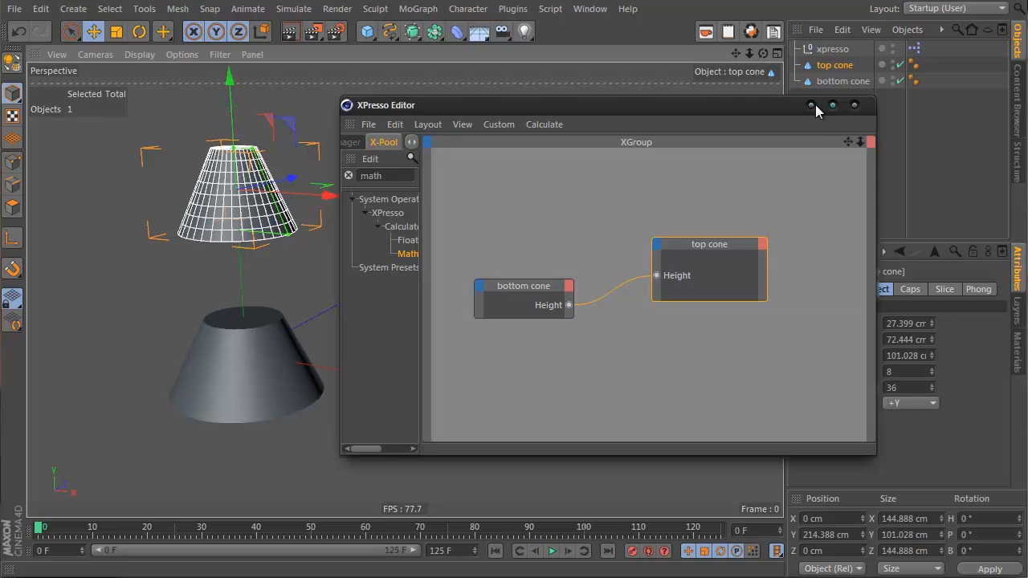
{"action": "left_click", "coordinate": [854, 104]}
Step: Add a Cloner and place the top cone and bottom cone inside it
{"action": "left_click", "coordinate": [418, 8]}
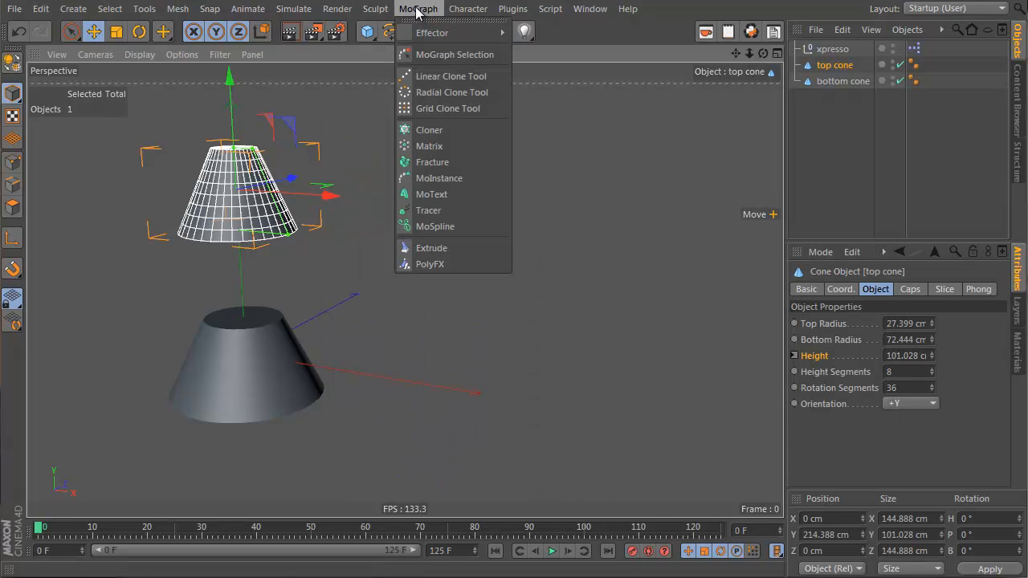
{"action": "left_click", "coordinate": [439, 131]}
{"action": "mouse_move", "coordinate": [856, 131]}
{"action": "left_mouse_down"}
{"action": "mouse_move", "coordinate": [830, 88]}
{"action": "mouse_move", "coordinate": [827, 49]}
{"action": "left_mouse_up"}
{"action": "right_click_drag", "start_coordinate": [262, 292], "coordinate": [229, 307], "text": "alt"}
{"action": "middle_click_drag", "start_coordinate": [285, 300], "coordinate": [344, 383], "text": "alt"}
{"action": "left_click_drag", "start_coordinate": [344, 382], "coordinate": [361, 308], "text": "alt"}
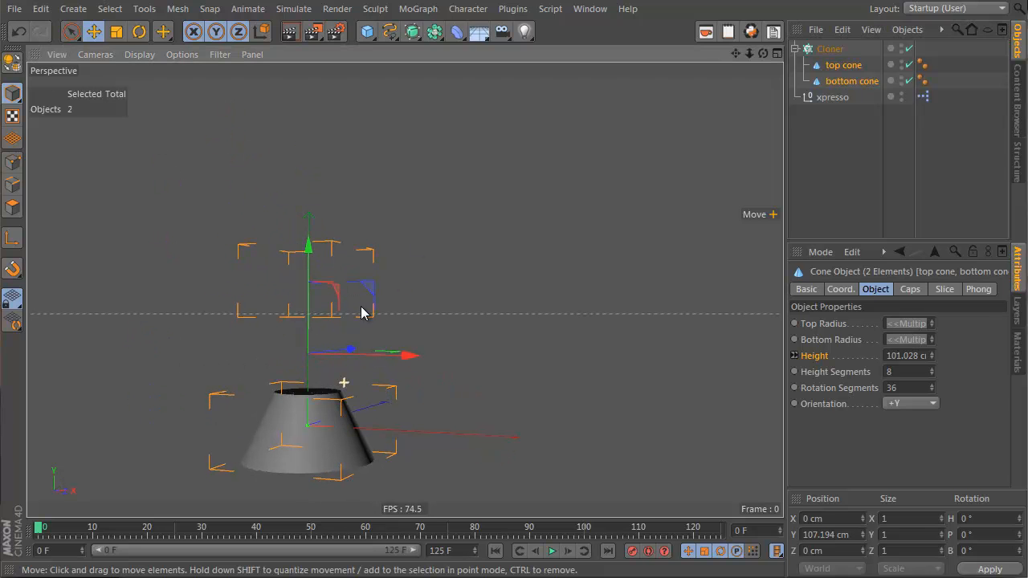
Step: Set the Cloner's P.Y step spacing to 128 cm
{"action": "left_click", "coordinate": [810, 49]}
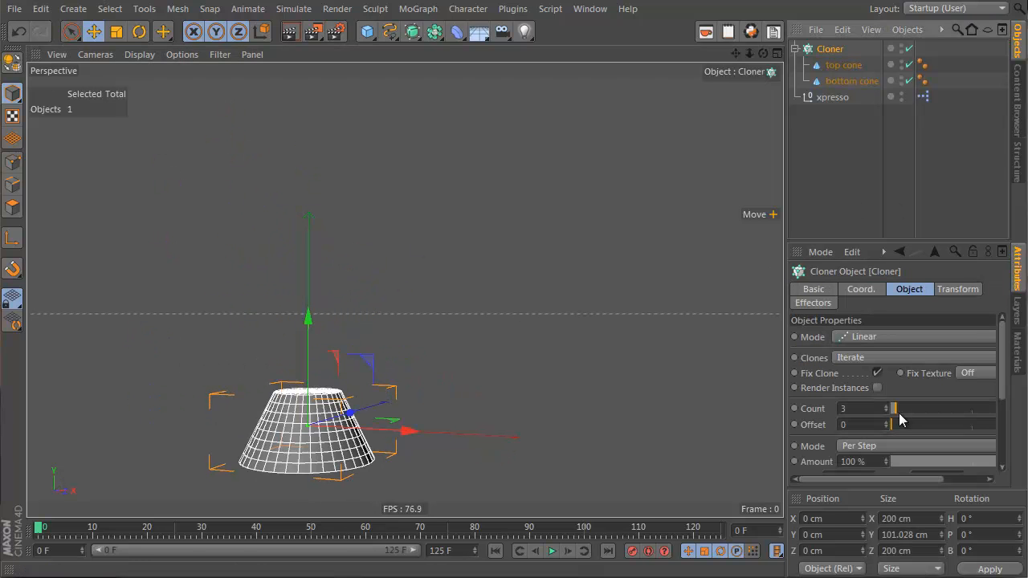
{"action": "left_click_drag", "start_coordinate": [784, 366], "coordinate": [714, 367]}
{"action": "scroll", "coordinate": [1004, 329], "scroll_direction": "down", "scroll_amount": 3}
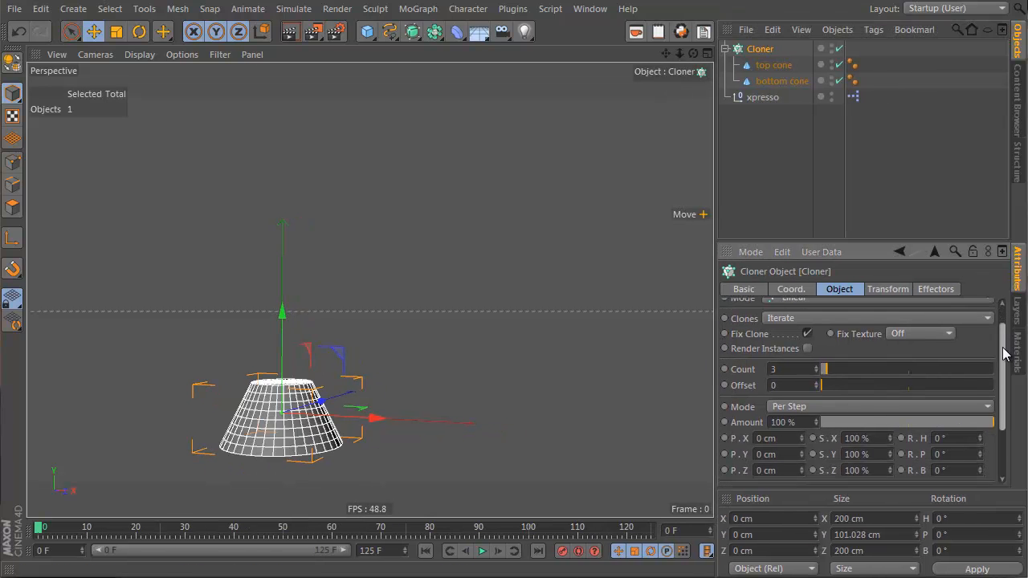
{"action": "left_click_drag", "start_coordinate": [801, 425], "coordinate": [807, 394]}
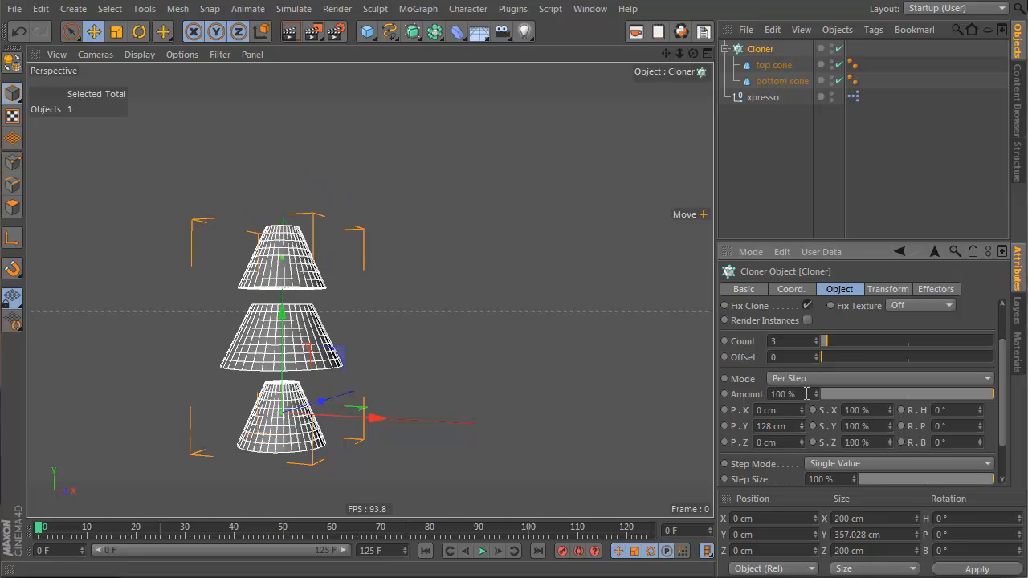
Step: Increase the Cloner's count to 5
{"action": "left_click_drag", "start_coordinate": [830, 344], "coordinate": [828, 340]}
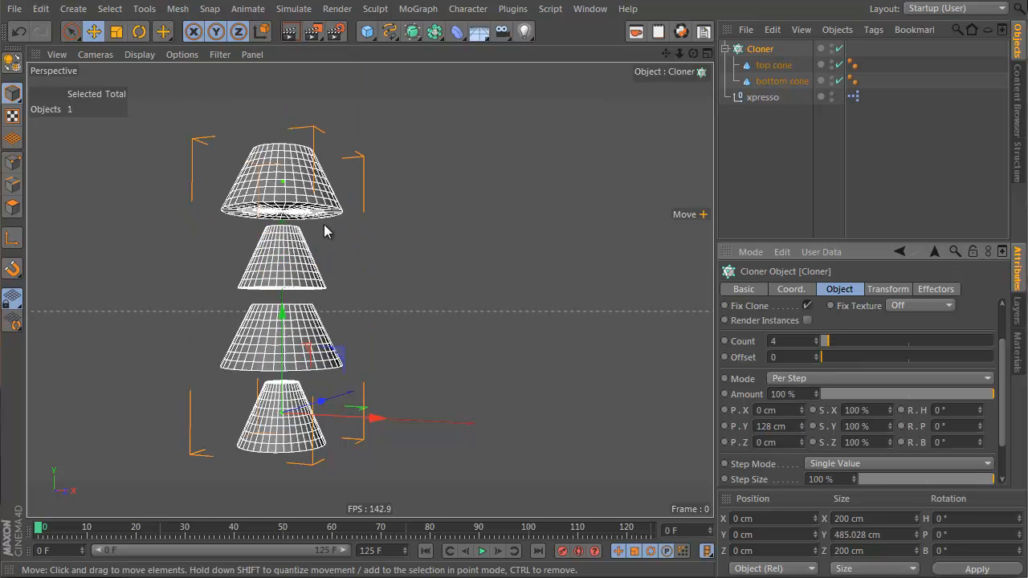
{"action": "left_click", "coordinate": [816, 338]}
{"action": "scroll", "coordinate": [404, 362], "scroll_direction": "down", "scroll_amount": 5}
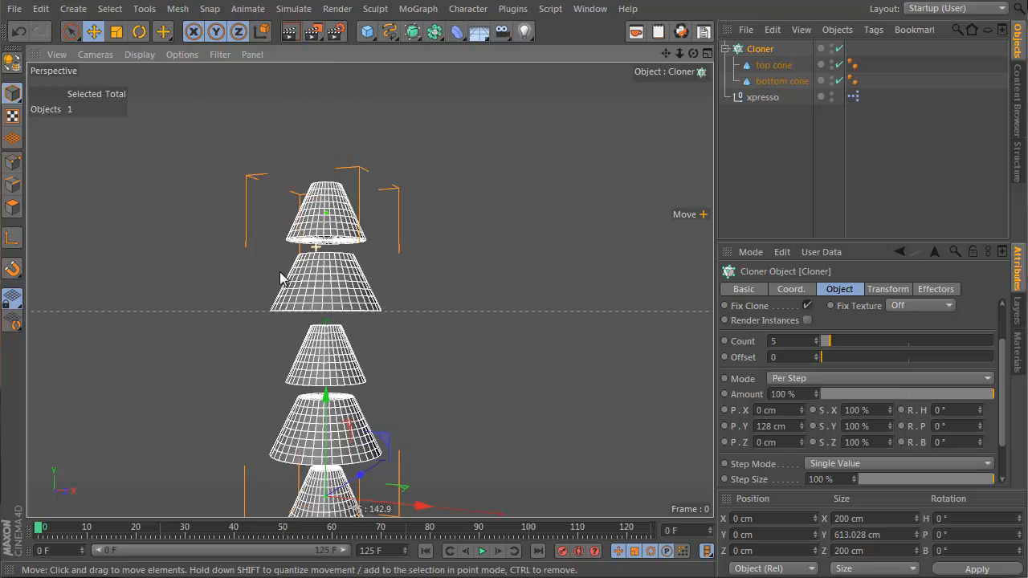
{"action": "scroll", "coordinate": [338, 354], "scroll_direction": "up", "scroll_amount": 4}
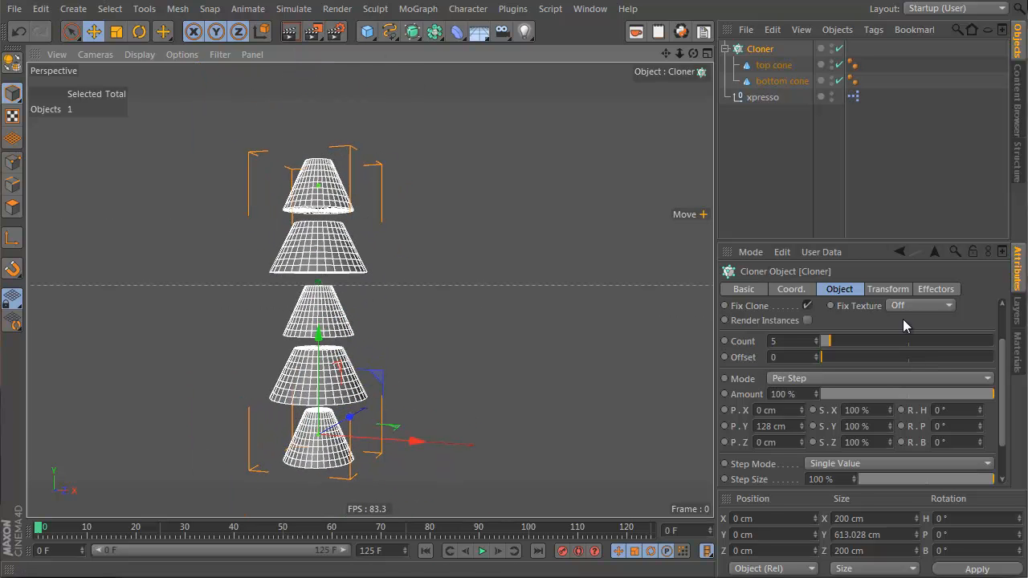
{"action": "scroll", "coordinate": [858, 346], "scroll_direction": "up", "scroll_amount": 3}
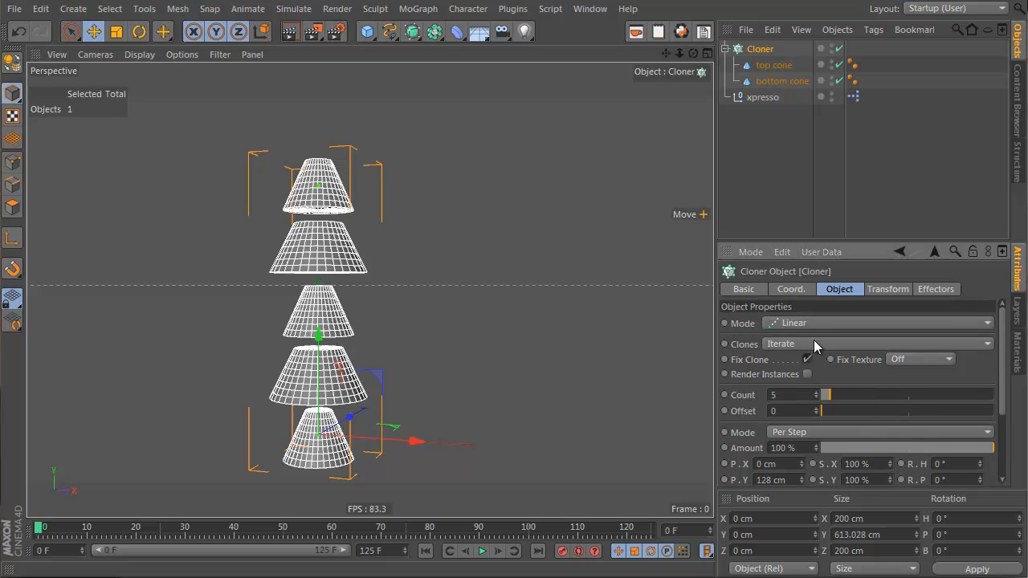
Step: Set the Cloner's Clones mode to Blend
{"action": "left_click_drag", "start_coordinate": [828, 244], "coordinate": [863, 93]}
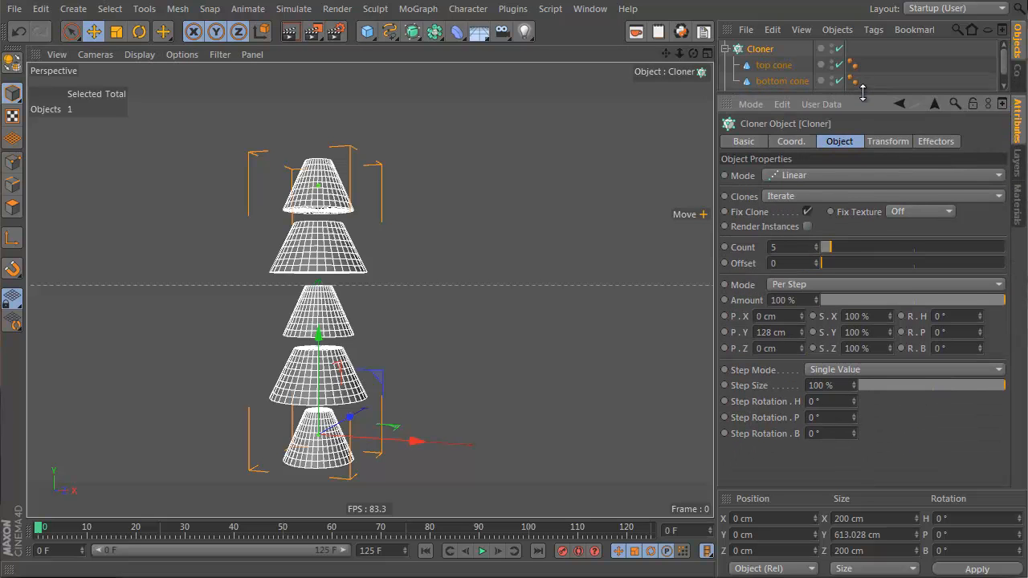
{"action": "left_click", "coordinate": [800, 197]}
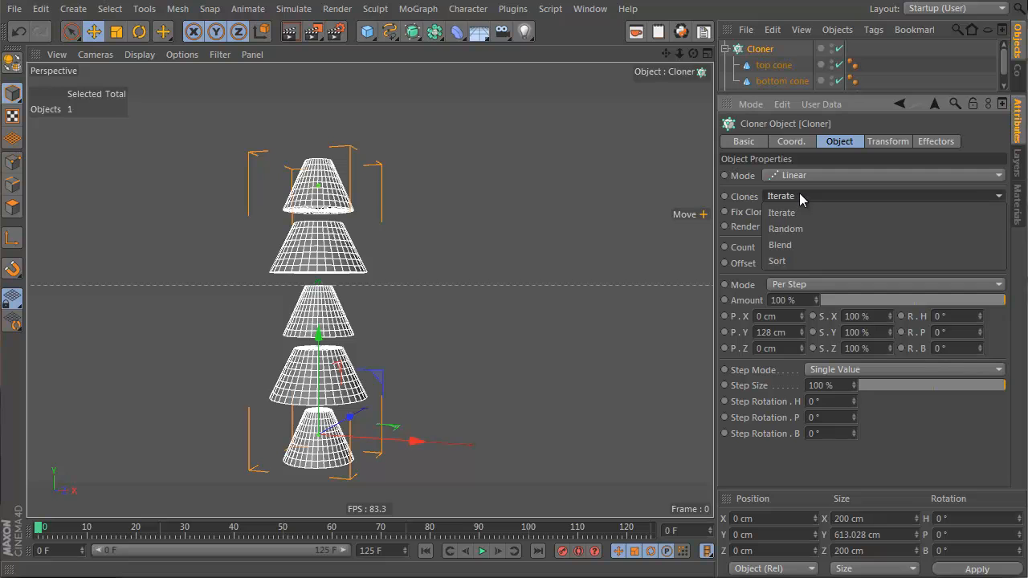
{"action": "left_click", "coordinate": [800, 245]}
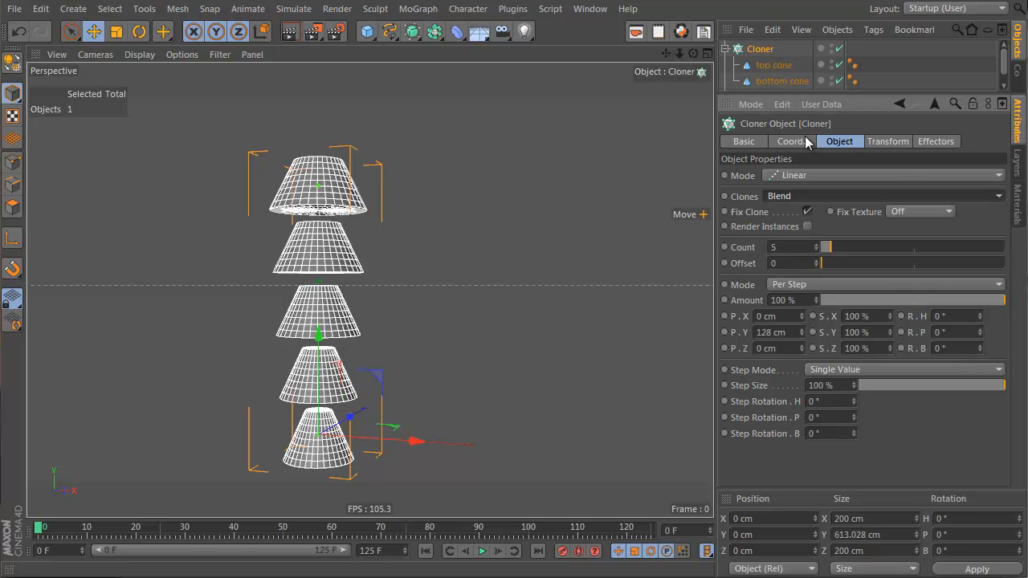
{"action": "left_click_drag", "start_coordinate": [835, 93], "coordinate": [836, 128]}
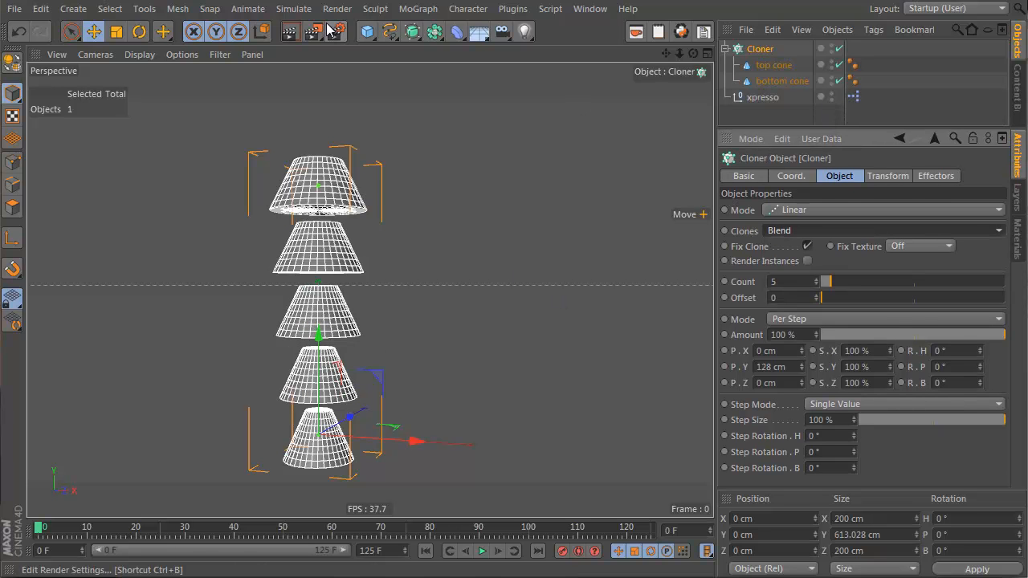
Step: Reorder the Cloner's children so the bottom cone comes before the top cone
{"action": "left_click", "coordinate": [762, 81]}
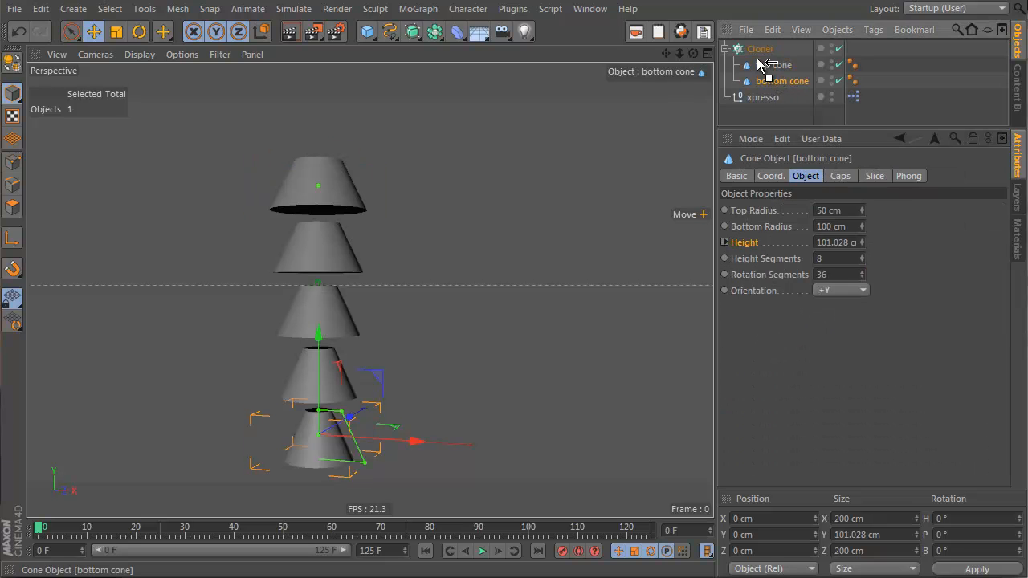
{"action": "left_click_drag", "start_coordinate": [762, 64], "coordinate": [758, 64]}
{"action": "left_click_drag", "start_coordinate": [325, 395], "coordinate": [402, 369], "text": "alt"}
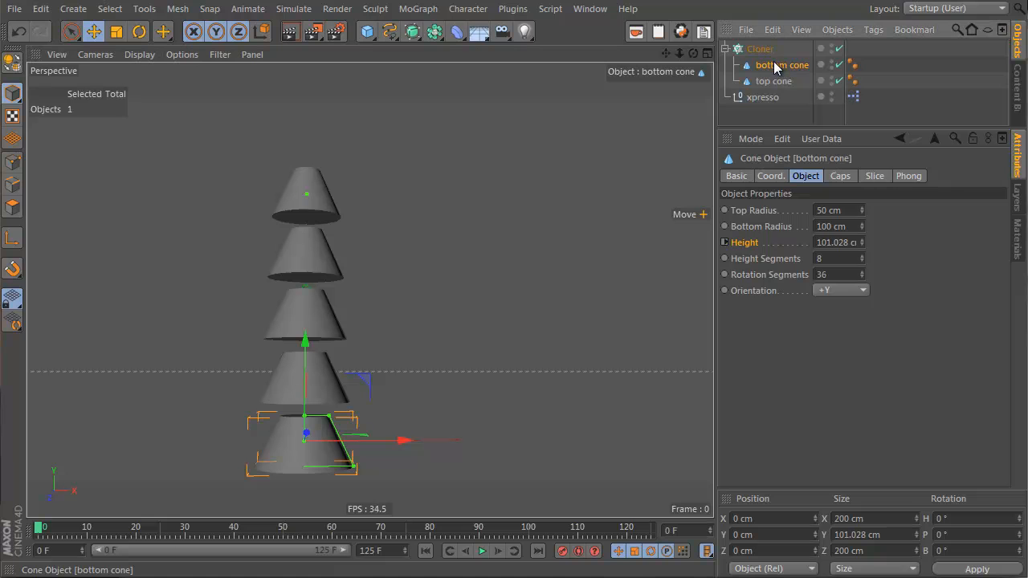
Step: Widen the bottom cone with its radius handles to about 175 cm bottom radius and 90 cm top radius
{"action": "left_click_drag", "start_coordinate": [354, 468], "coordinate": [390, 465]}
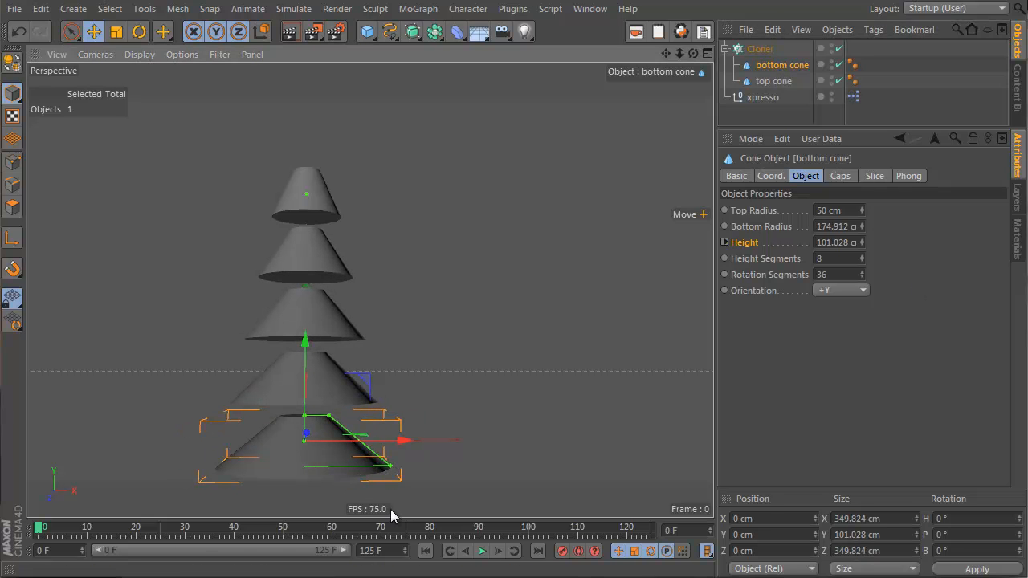
{"action": "mouse_move", "coordinate": [334, 419]}
{"action": "left_mouse_down"}
{"action": "mouse_move", "coordinate": [356, 419]}
{"action": "mouse_move", "coordinate": [321, 421]}
{"action": "mouse_move", "coordinate": [348, 417]}
{"action": "left_mouse_up"}
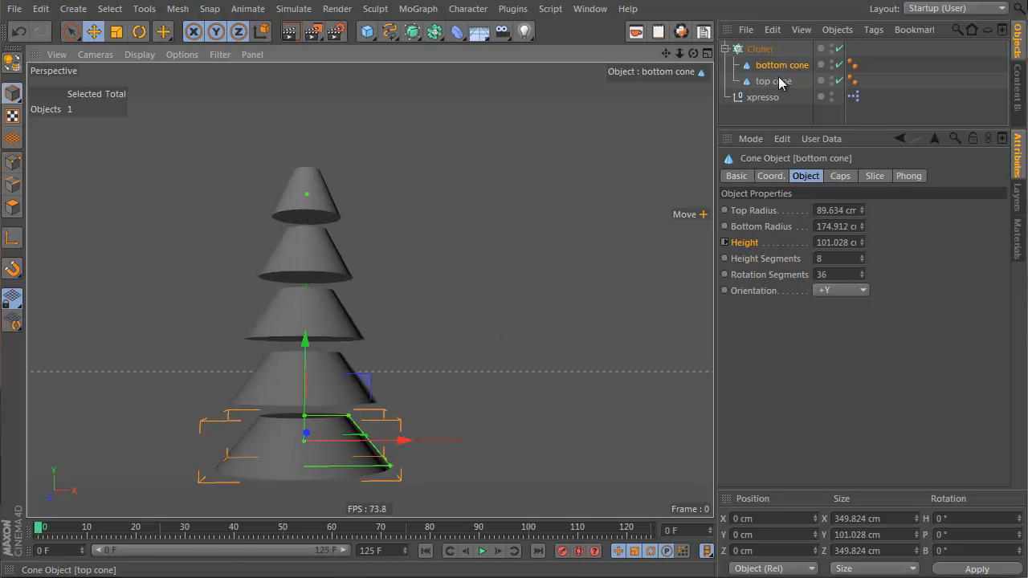
Step: Adjust the top cone's radius handles to about 29 cm top radius and 61 cm bottom radius
{"action": "left_click", "coordinate": [843, 80]}
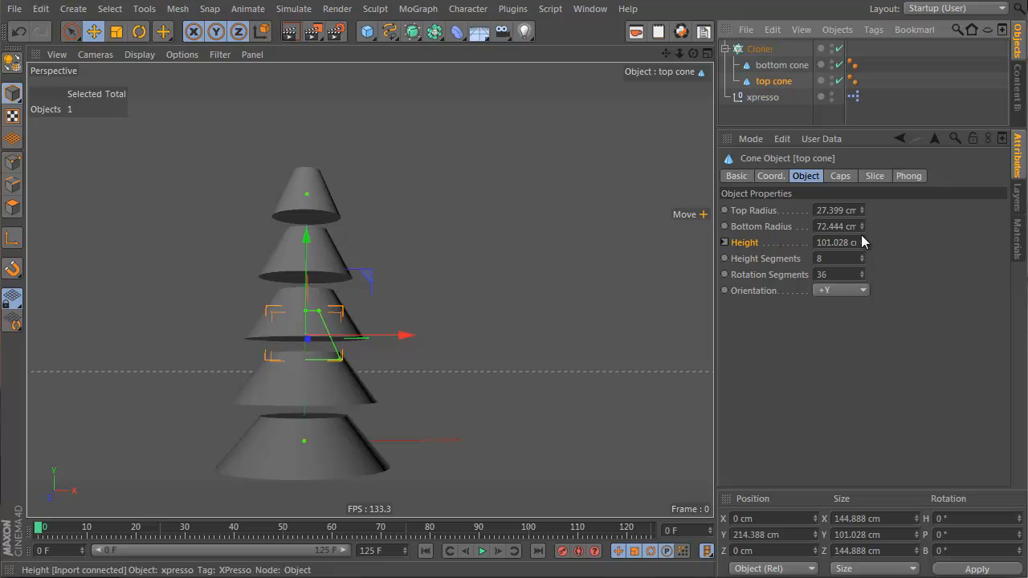
{"action": "mouse_move", "coordinate": [345, 366]}
{"action": "left_mouse_down"}
{"action": "mouse_move", "coordinate": [366, 360]}
{"action": "mouse_move", "coordinate": [335, 363]}
{"action": "left_mouse_up"}
{"action": "mouse_move", "coordinate": [319, 311]}
{"action": "left_mouse_down"}
{"action": "mouse_move", "coordinate": [287, 315]}
{"action": "mouse_move", "coordinate": [319, 318]}
{"action": "left_mouse_up"}
{"action": "left_click_drag", "start_coordinate": [312, 208], "coordinate": [451, 424], "text": "alt"}
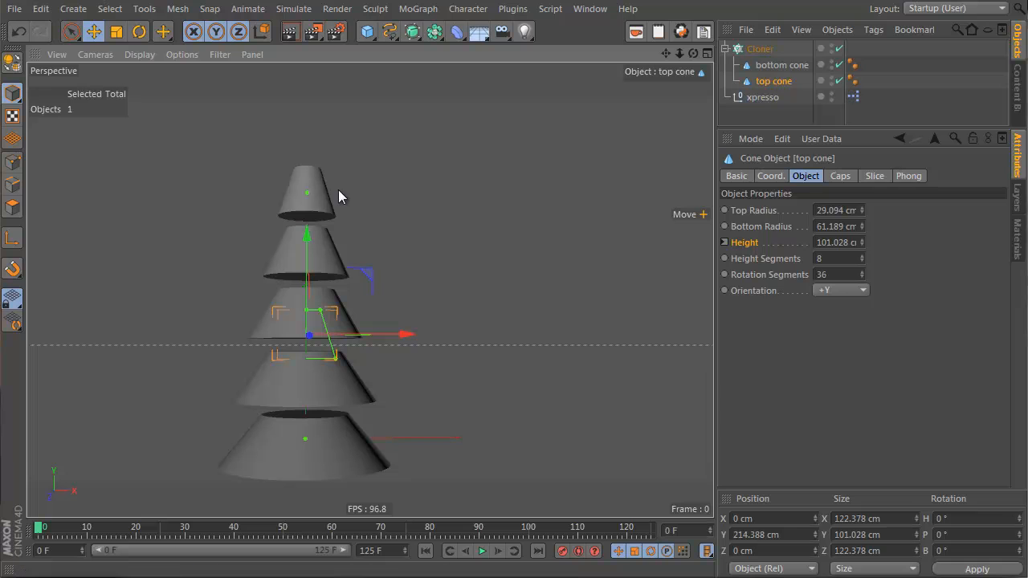
Step: Open the XPresso Editor and add the Cloner as a node
{"action": "left_click", "coordinate": [760, 48]}
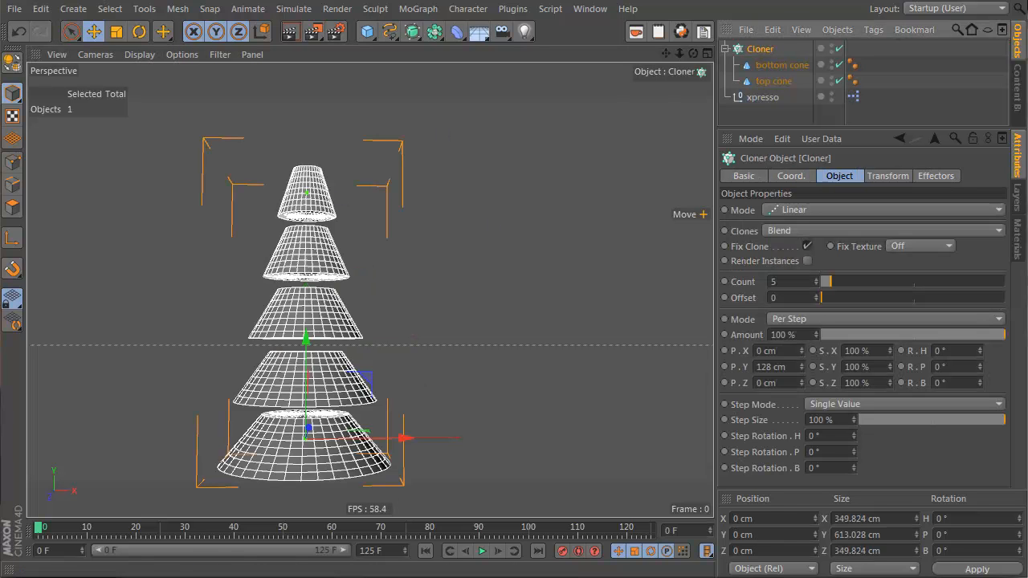
{"action": "double_click", "coordinate": [853, 96]}
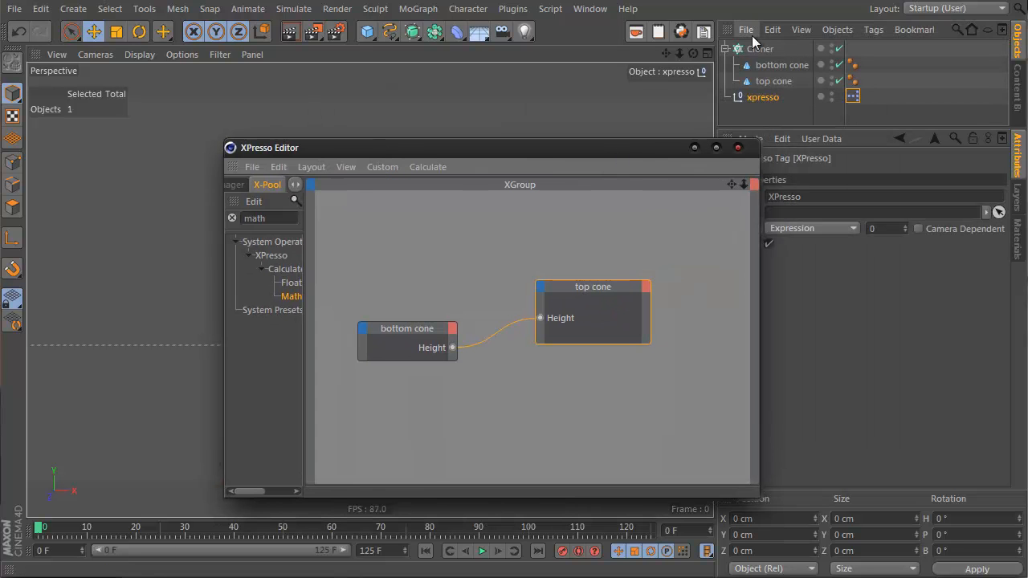
{"action": "left_click_drag", "start_coordinate": [760, 48], "coordinate": [572, 424]}
Step: Rename the Cloner to SectionCloner
{"action": "double_click", "coordinate": [761, 48]}
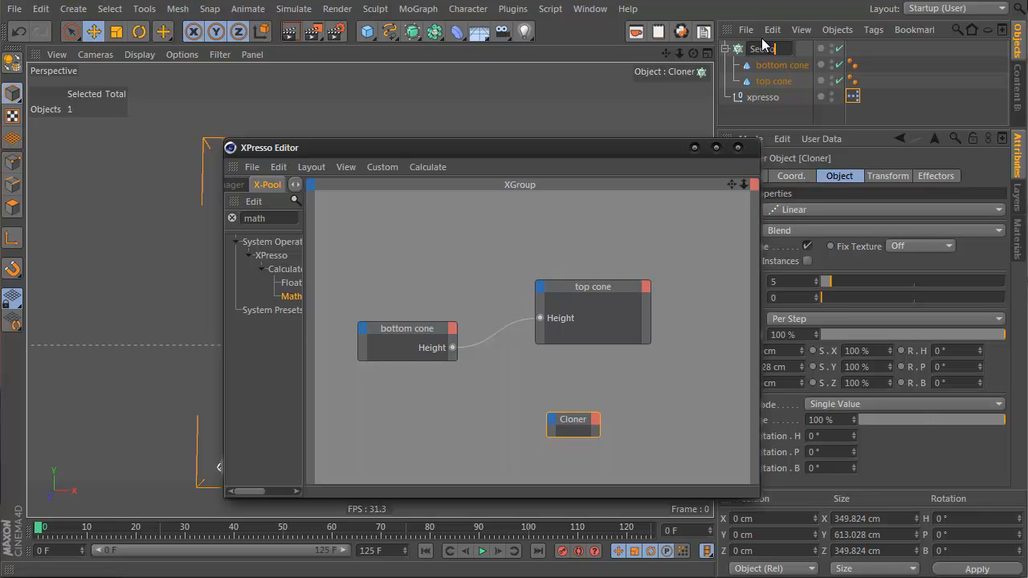
{"action": "type", "text": "SectionCloner"}
{"action": "key", "text": "Return"}
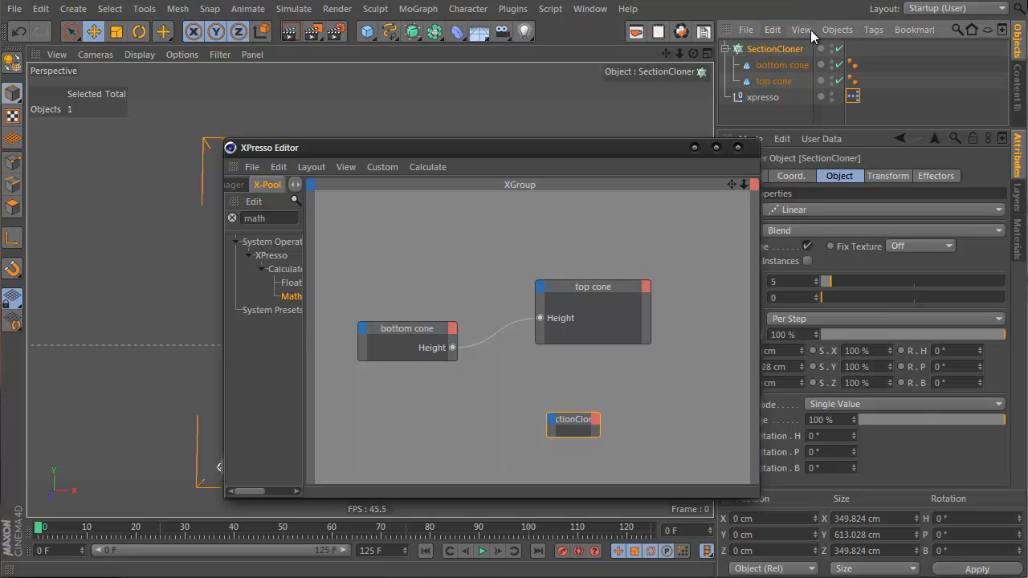
Step: Wire the bottom cone's Height output into the SectionCloner node's P.Y input and close the XPresso Editor
{"action": "left_click_drag", "start_coordinate": [598, 432], "coordinate": [654, 429]}
{"action": "left_click_drag", "start_coordinate": [551, 146], "coordinate": [765, 127]}
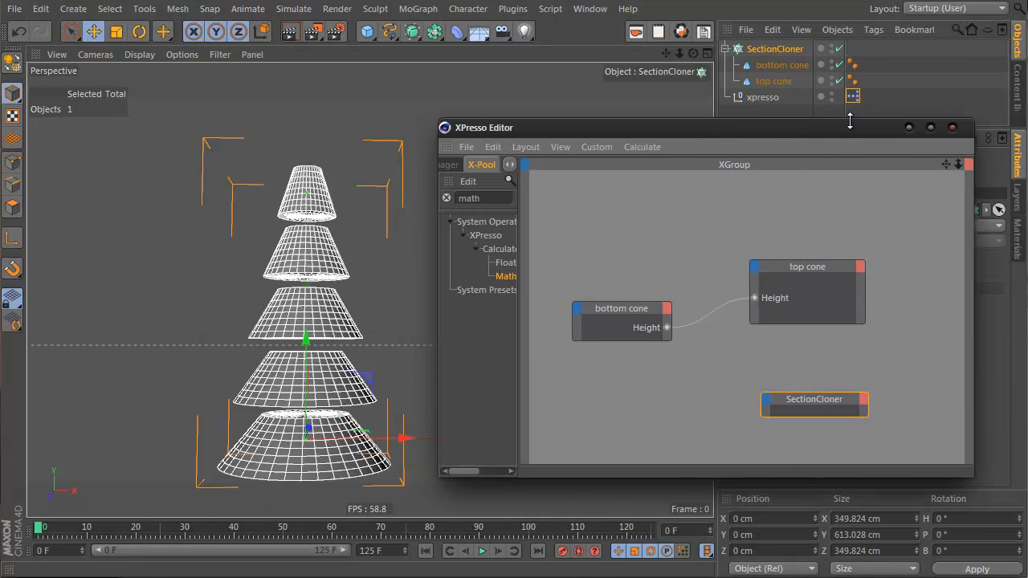
{"action": "left_click_drag", "start_coordinate": [857, 119], "coordinate": [492, 100]}
{"action": "left_click", "coordinate": [775, 49]}
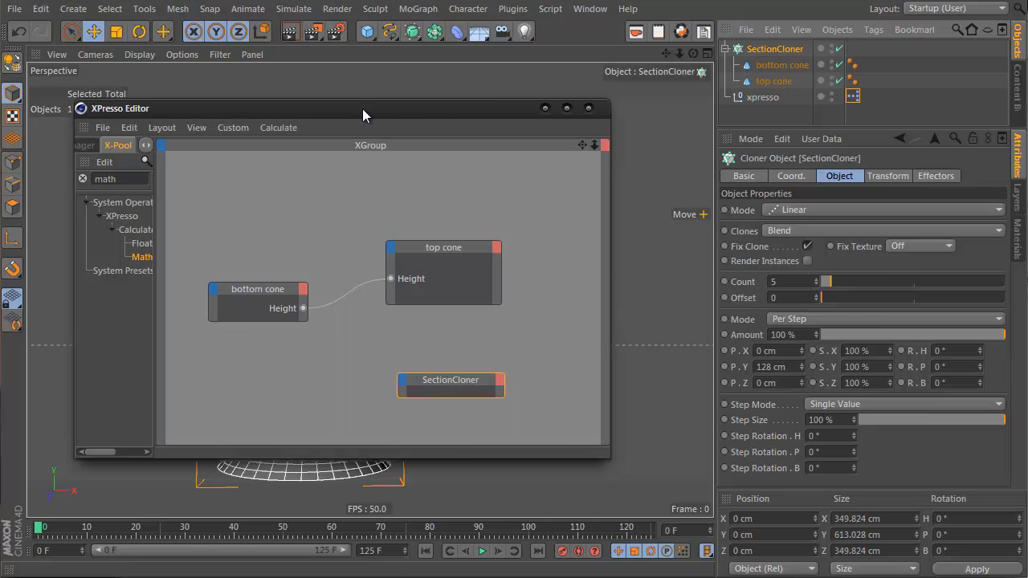
{"action": "left_click_drag", "start_coordinate": [362, 109], "coordinate": [791, 104]}
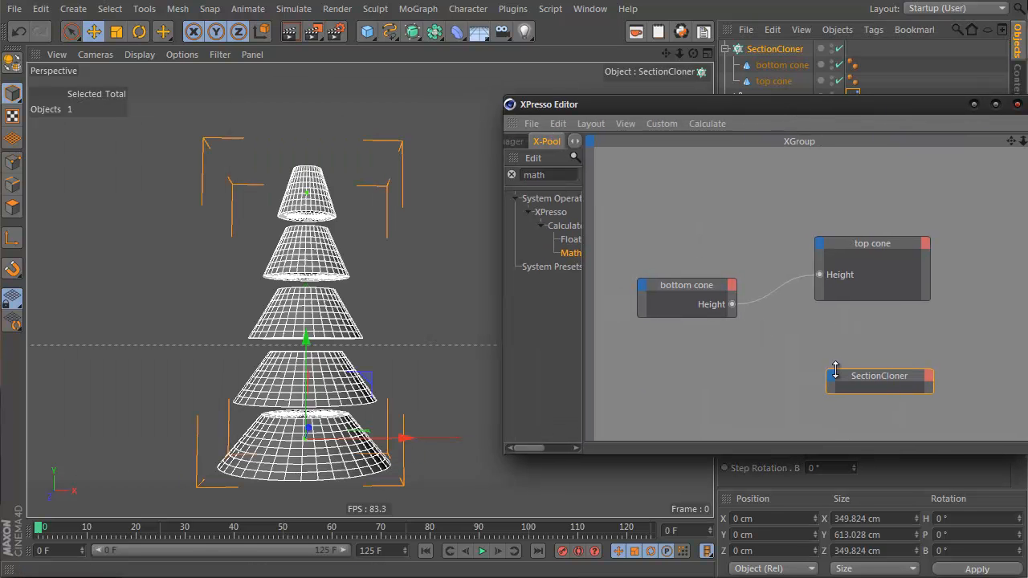
{"action": "left_click_drag", "start_coordinate": [827, 391], "coordinate": [831, 384]}
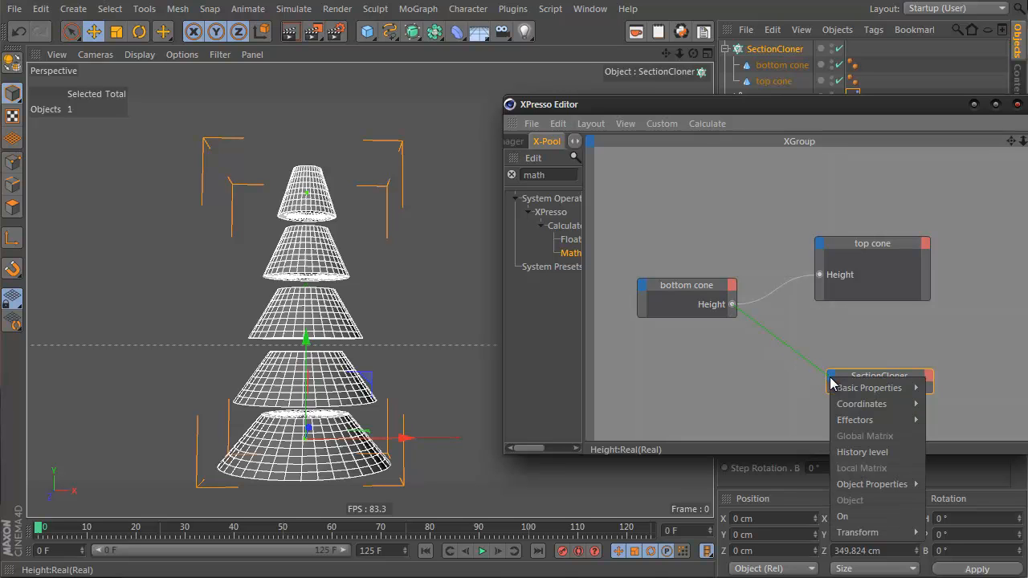
{"action": "mouse_move", "coordinate": [904, 486]}
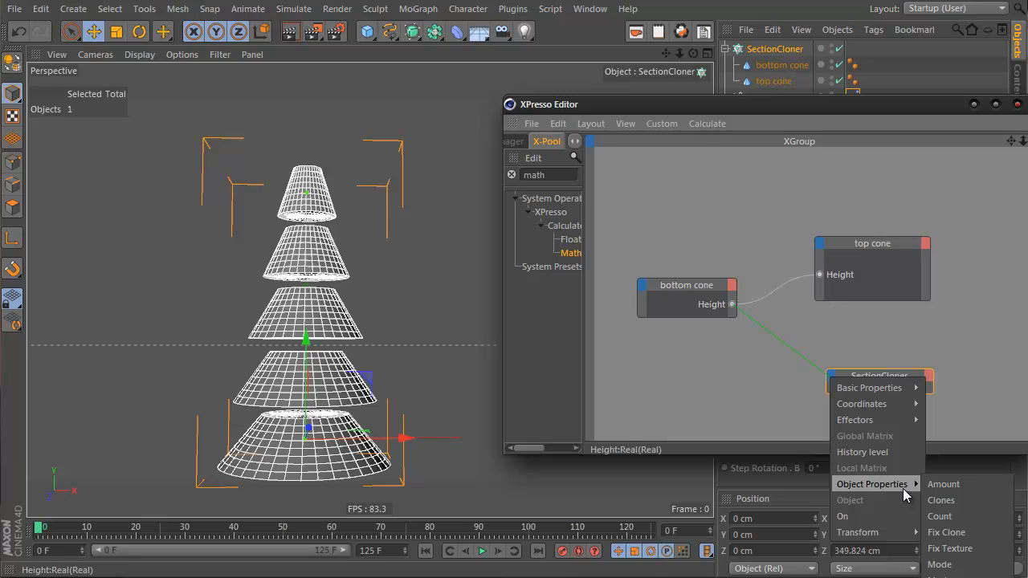
{"action": "left_click", "coordinate": [792, 90]}
{"action": "left_click_drag", "start_coordinate": [714, 106], "coordinate": [381, 7]}
{"action": "left_click_drag", "start_coordinate": [396, 201], "coordinate": [501, 278]}
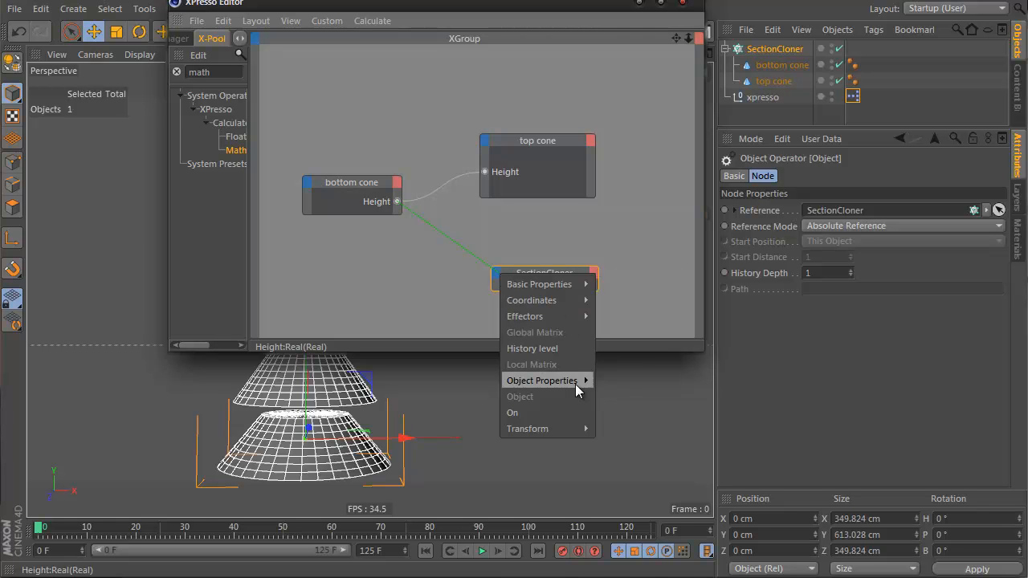
{"action": "mouse_move", "coordinate": [575, 385]}
{"action": "mouse_move", "coordinate": [655, 508]}
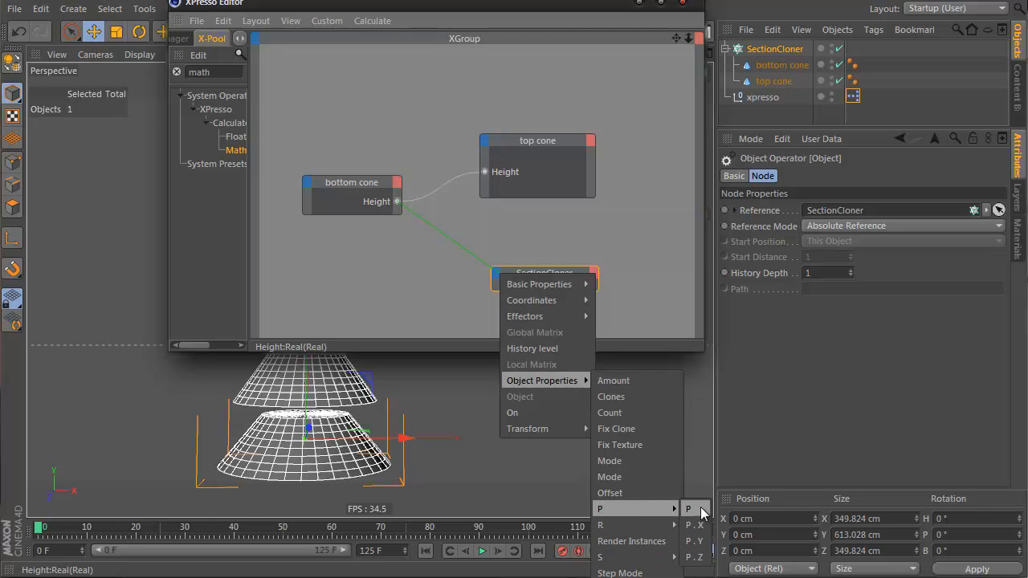
{"action": "left_click", "coordinate": [695, 542]}
{"action": "left_click_drag", "start_coordinate": [433, 8], "coordinate": [811, 68]}
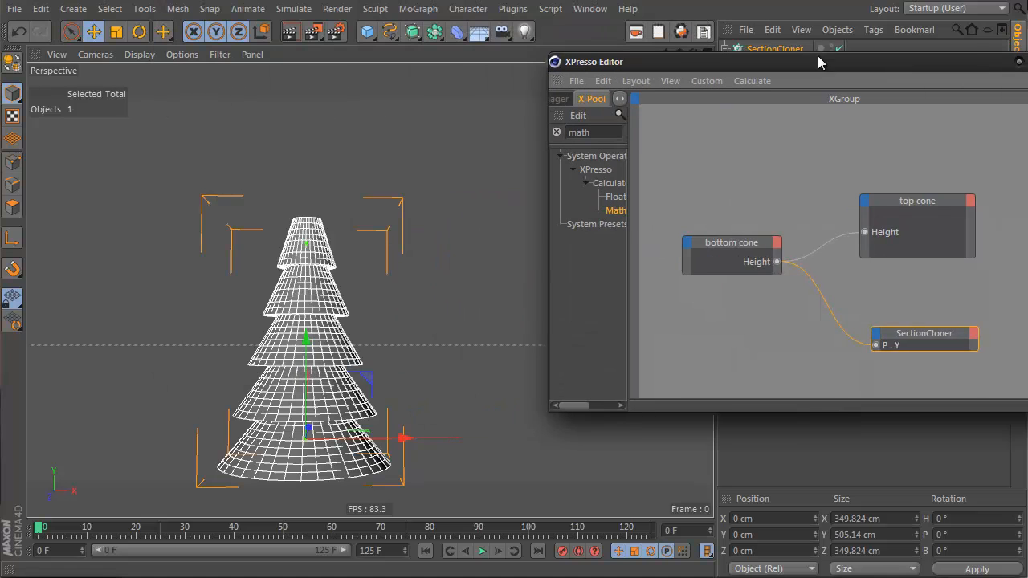
{"action": "left_click", "coordinate": [1018, 63]}
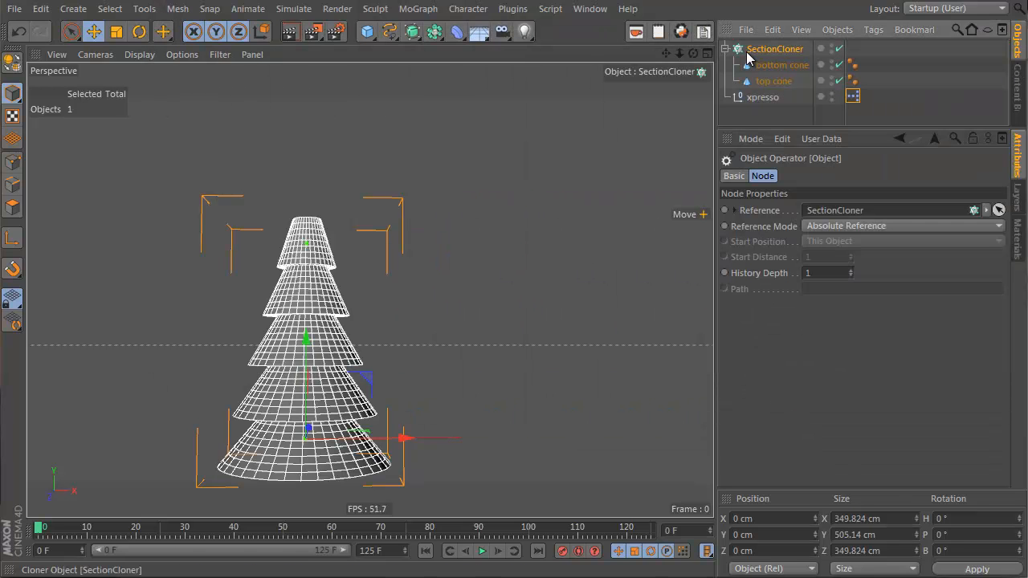
Step: Add a plane beneath the tree and scale it to about 912 cm across
{"action": "left_click", "coordinate": [773, 67]}
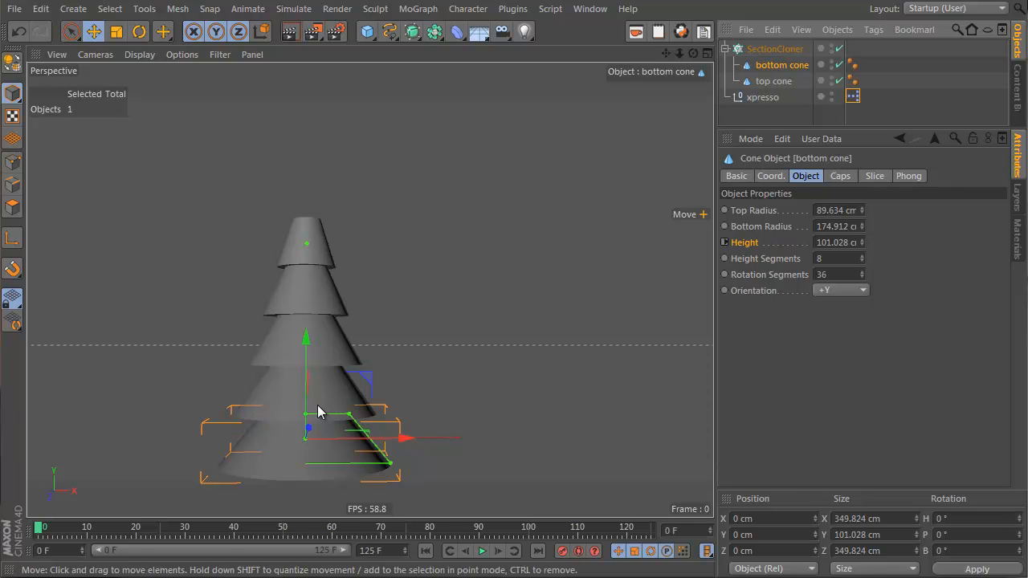
{"action": "left_click_drag", "start_coordinate": [306, 417], "coordinate": [310, 373]}
{"action": "scroll", "coordinate": [312, 427], "scroll_direction": "down", "scroll_amount": 3}
{"action": "left_click_drag", "start_coordinate": [341, 439], "coordinate": [325, 303], "text": "alt"}
{"action": "left_click_drag", "start_coordinate": [368, 33], "coordinate": [490, 90]}
{"action": "key", "text": "t"}
{"action": "left_click_drag", "start_coordinate": [199, 258], "coordinate": [697, 362]}
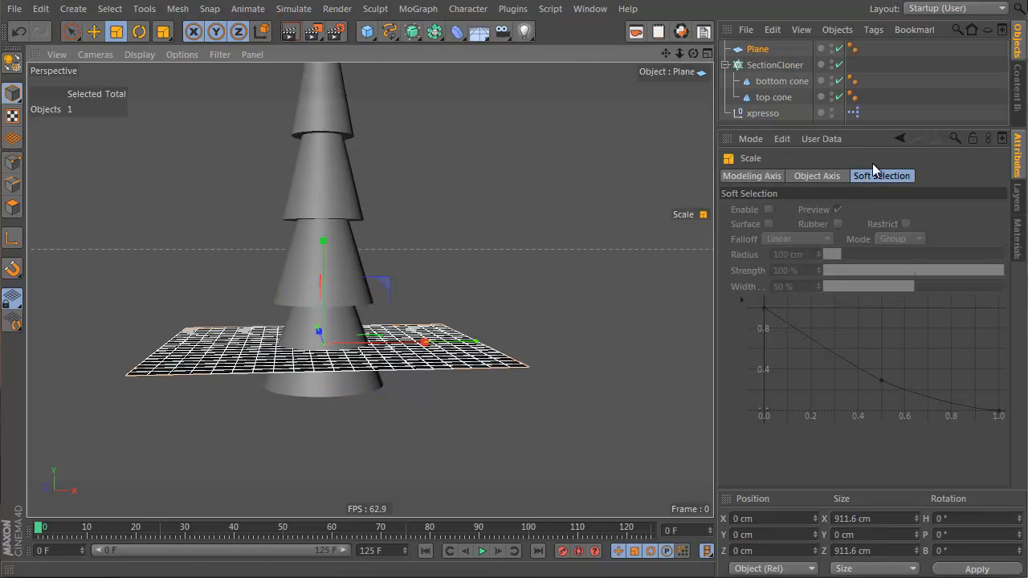
Step: Rename the plane to ground
{"action": "double_click", "coordinate": [759, 50]}
{"action": "type", "text": "ground"}
{"action": "key", "text": "Return"}
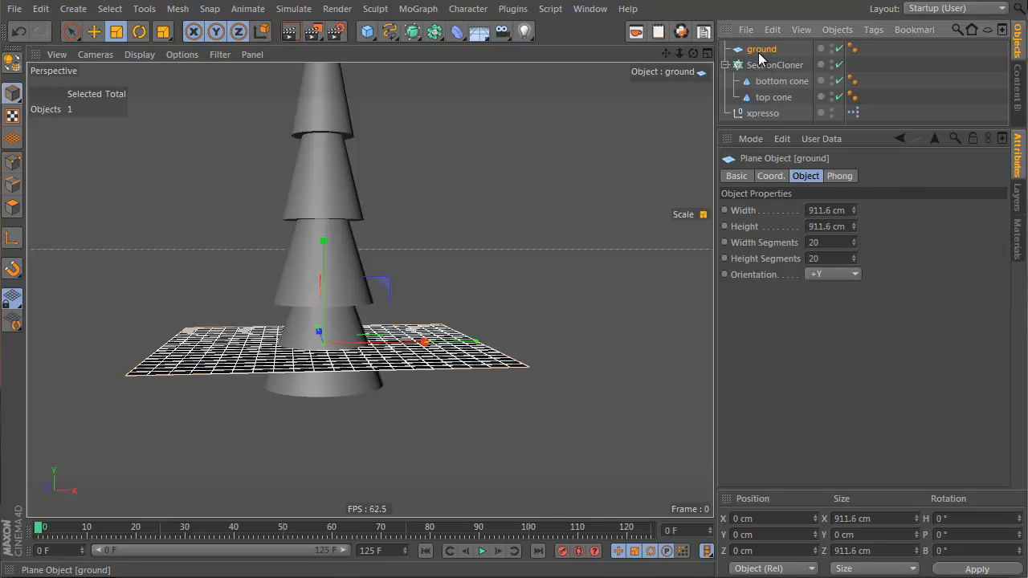
Step: Move SectionCloner inside the xpresso null
{"action": "left_click_drag", "start_coordinate": [827, 125], "coordinate": [827, 214]}
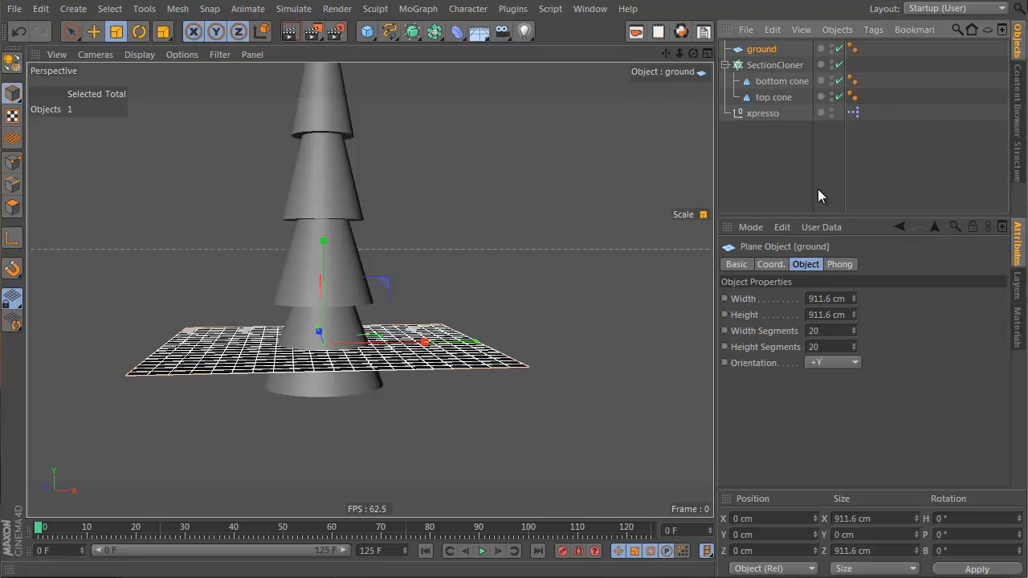
{"action": "left_click_drag", "start_coordinate": [766, 72], "coordinate": [766, 112]}
Step: Rename the xpresso null to ChrsitmasTree
{"action": "double_click", "coordinate": [759, 66]}
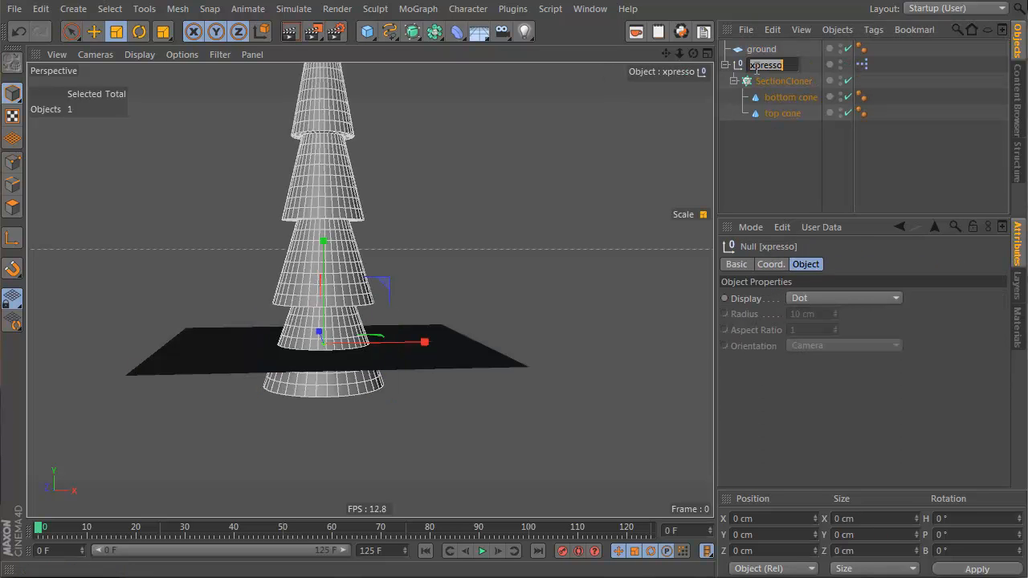
{"action": "type", "text": "Ctrl"}
{"action": "type", "text": "itmasTree"}
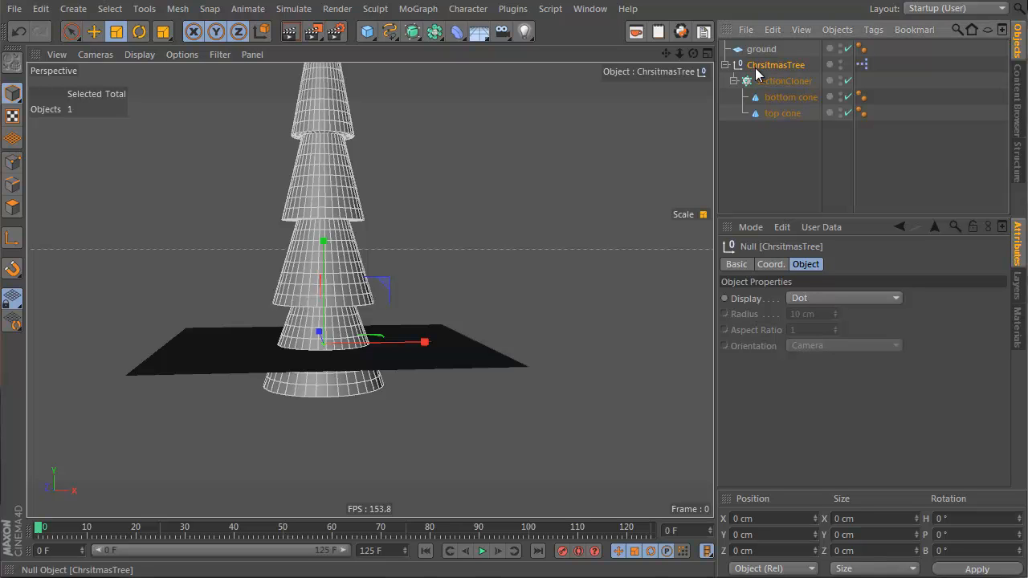
{"action": "key", "text": "Return"}
Step: Scale up the SectionCloner tree in the viewport
{"action": "left_click", "coordinate": [765, 84]}
{"action": "left_click_drag", "start_coordinate": [307, 390], "coordinate": [273, 404], "text": "alt"}
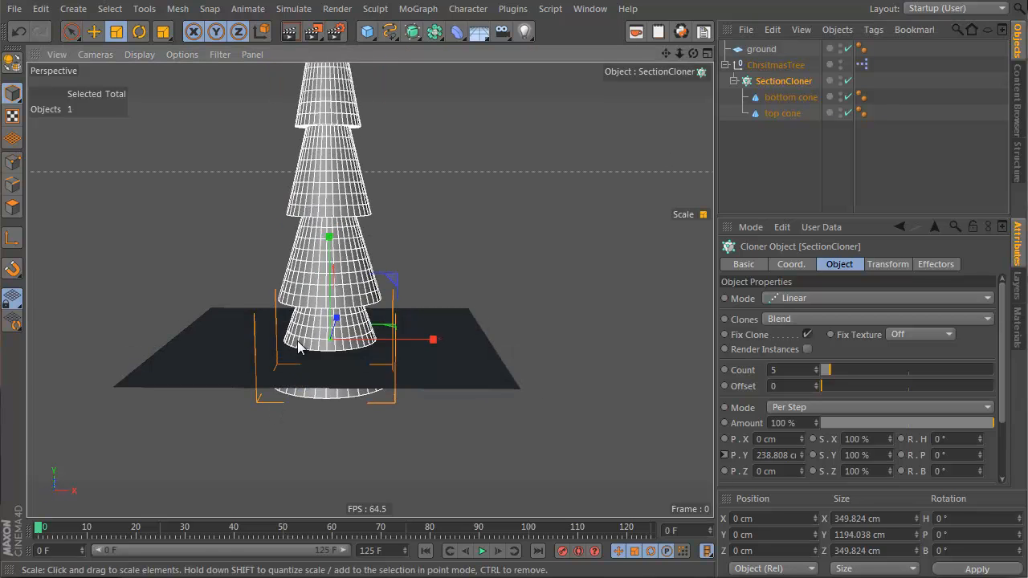
{"action": "right_click_drag", "start_coordinate": [273, 404], "coordinate": [453, 272], "text": "alt"}
Step: Open the ChrsitmasTree XPresso Editor and rearrange the top cone and SectionCloner nodes
{"action": "left_click", "coordinate": [791, 64]}
{"action": "left_click_drag", "start_coordinate": [211, 379], "coordinate": [233, 341], "text": "alt"}
{"action": "key", "text": "e"}
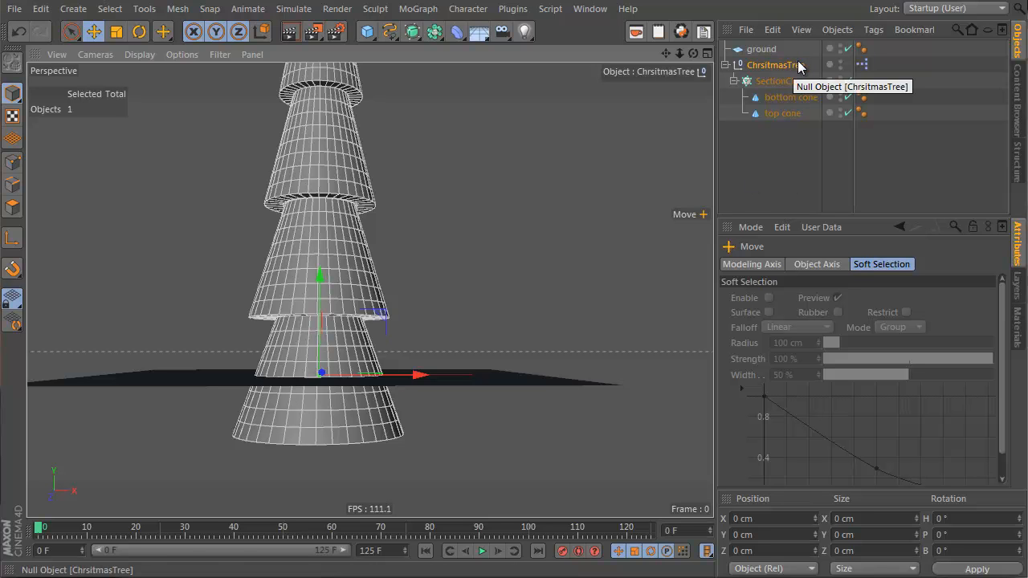
{"action": "double_click", "coordinate": [862, 64]}
{"action": "left_click_drag", "start_coordinate": [807, 70], "coordinate": [518, 253]}
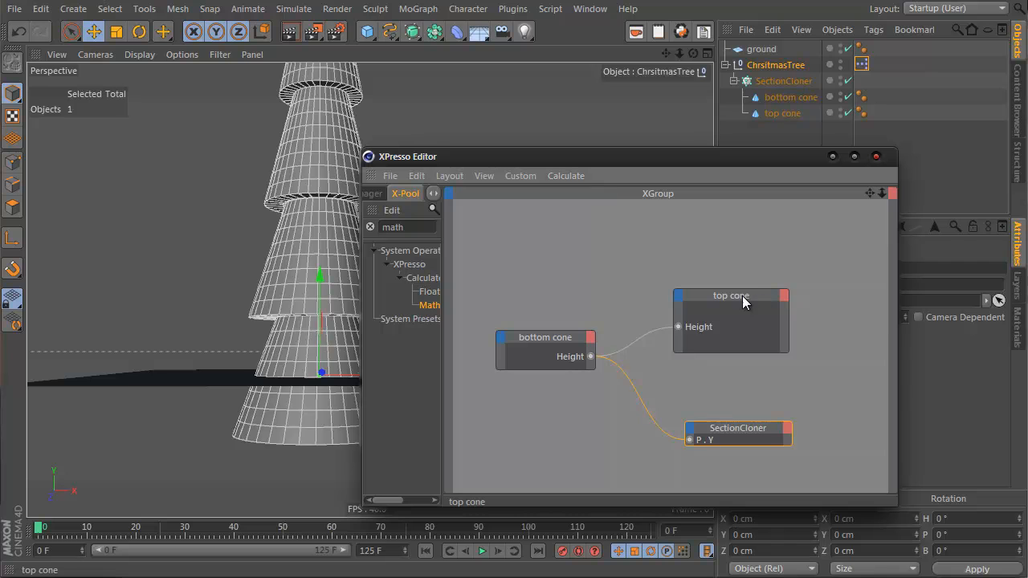
{"action": "left_click_drag", "start_coordinate": [741, 296], "coordinate": [754, 316]}
{"action": "left_click_drag", "start_coordinate": [757, 436], "coordinate": [805, 397]}
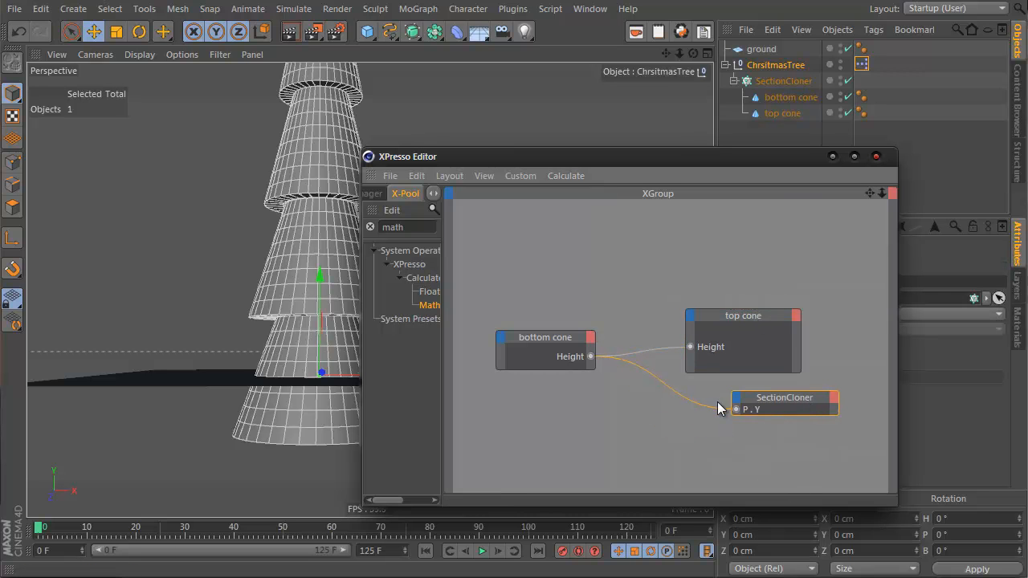
Step: Clear the X-Pool search field
{"action": "left_click", "coordinate": [410, 227]}
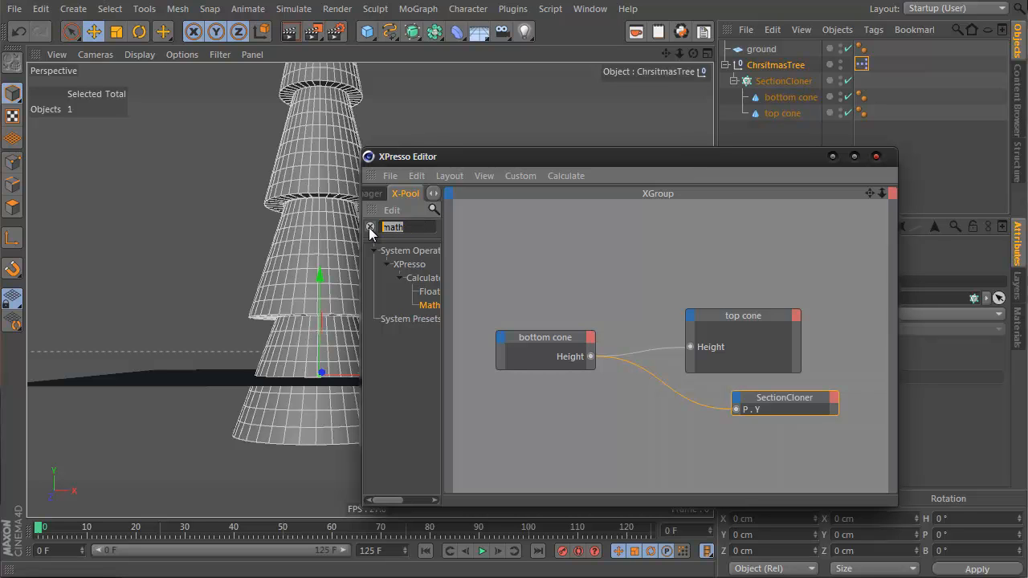
{"action": "left_click", "coordinate": [370, 227]}
{"action": "left_click", "coordinate": [373, 197]}
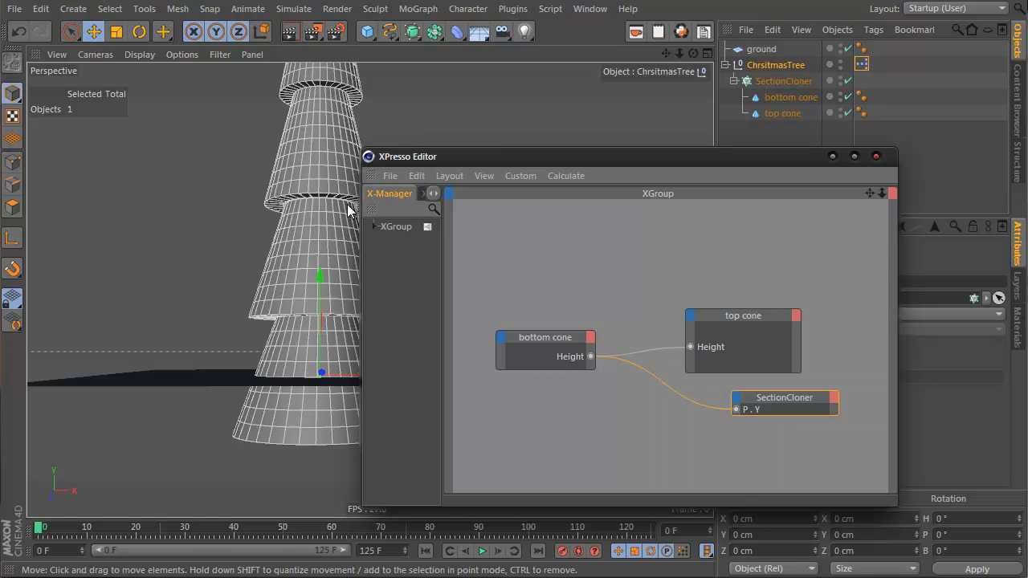
{"action": "left_click", "coordinate": [432, 194]}
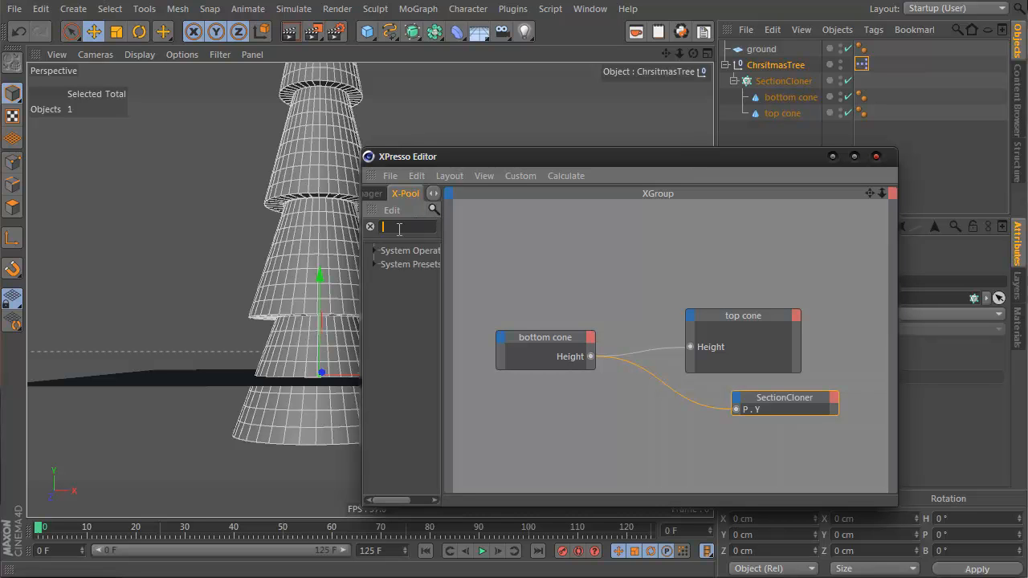
Step: Search the X-Pool for math and add a Math:Add node to the XGroup
{"action": "type", "text": "math"}
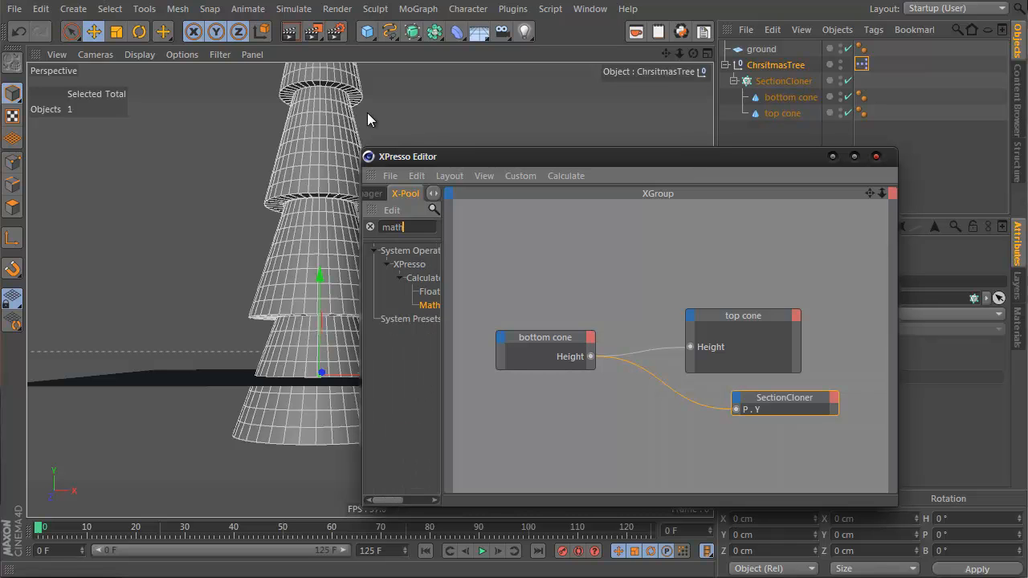
{"action": "left_click_drag", "start_coordinate": [431, 306], "coordinate": [586, 257]}
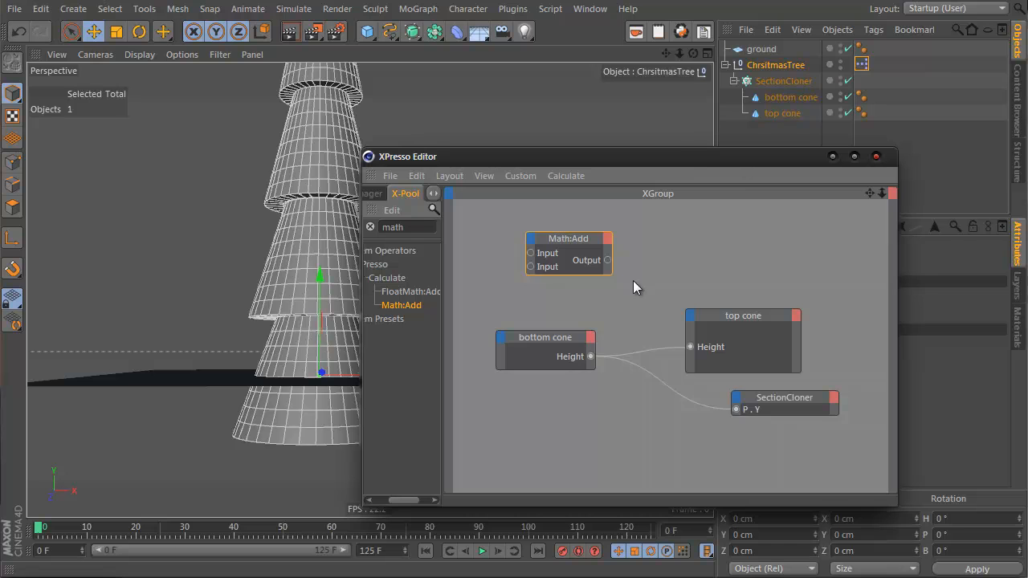
{"action": "right_click", "coordinate": [496, 208]}
{"action": "right_click", "coordinate": [494, 212]}
{"action": "mouse_move", "coordinate": [522, 220]}
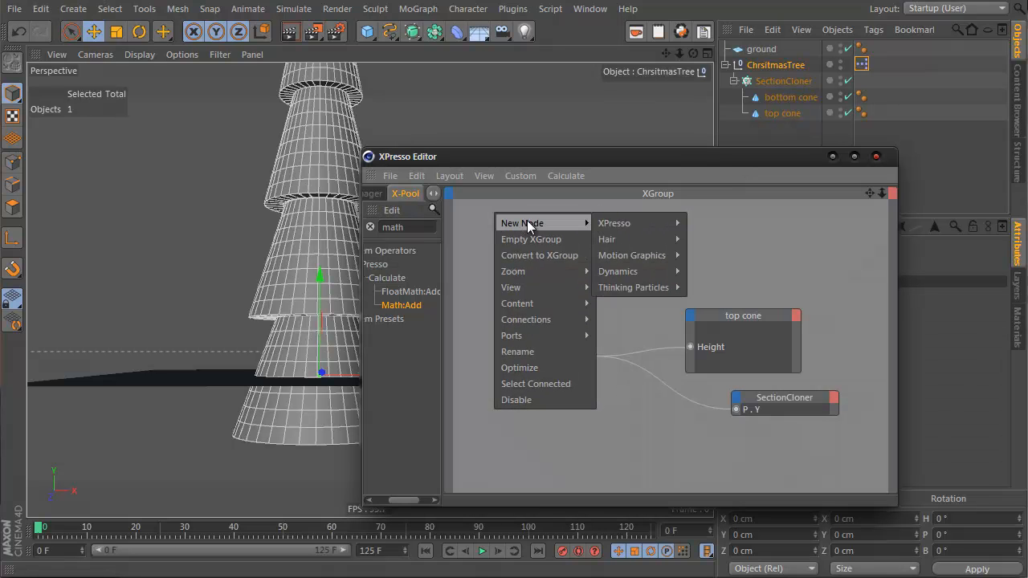
{"action": "mouse_move", "coordinate": [672, 226]}
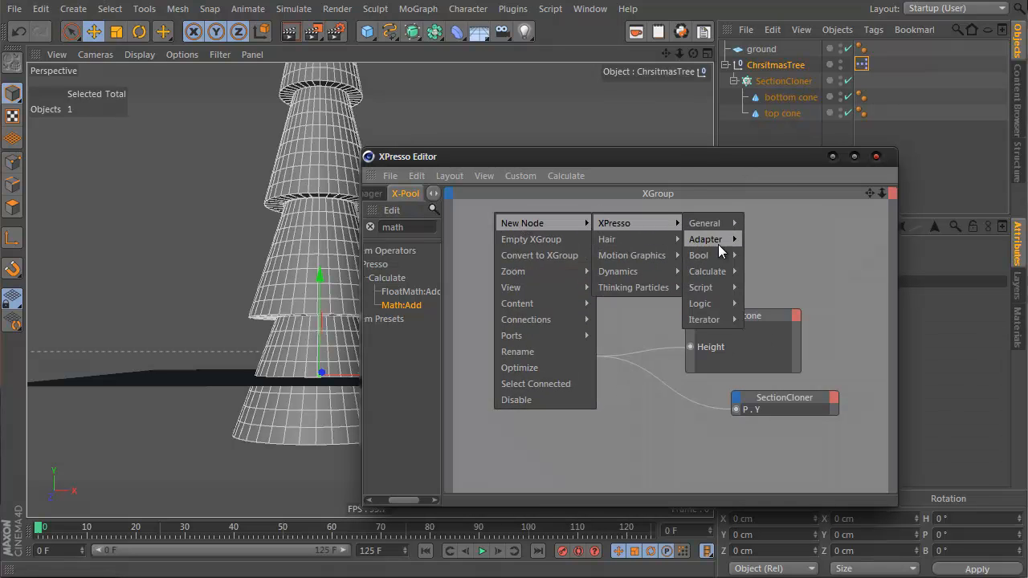
{"action": "mouse_move", "coordinate": [719, 269]}
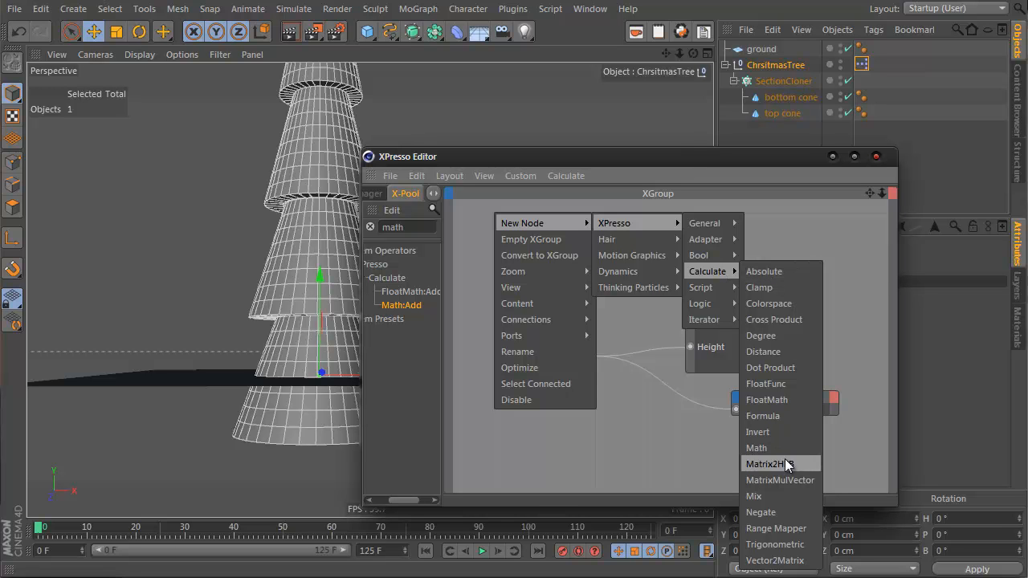
{"action": "left_click", "coordinate": [760, 212]}
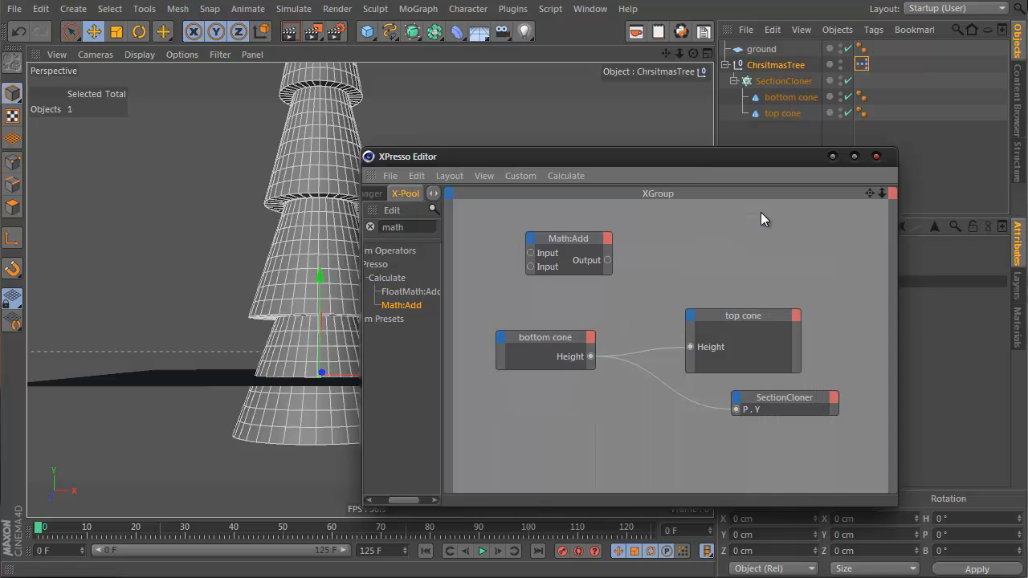
Step: Move the Math node and set its function to Divide, with the second input at 2
{"action": "left_click_drag", "start_coordinate": [592, 248], "coordinate": [661, 248]}
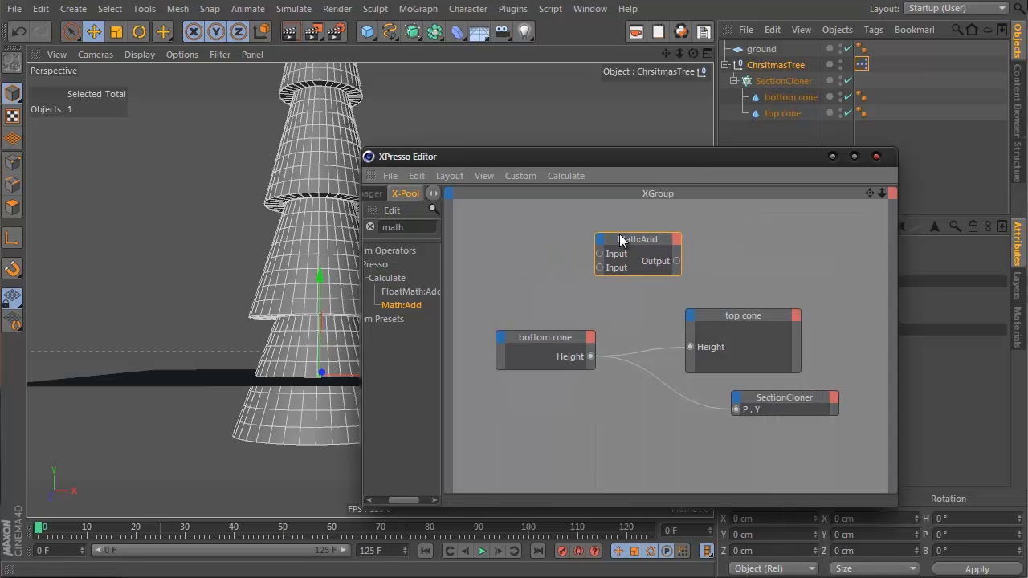
{"action": "left_click_drag", "start_coordinate": [689, 156], "coordinate": [508, 121]}
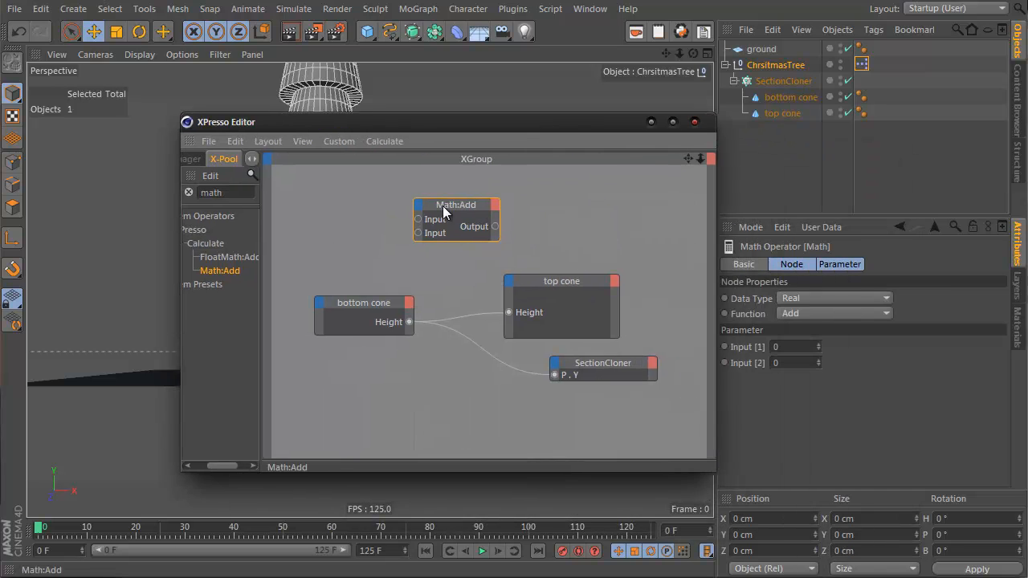
{"action": "left_click", "coordinate": [822, 313]}
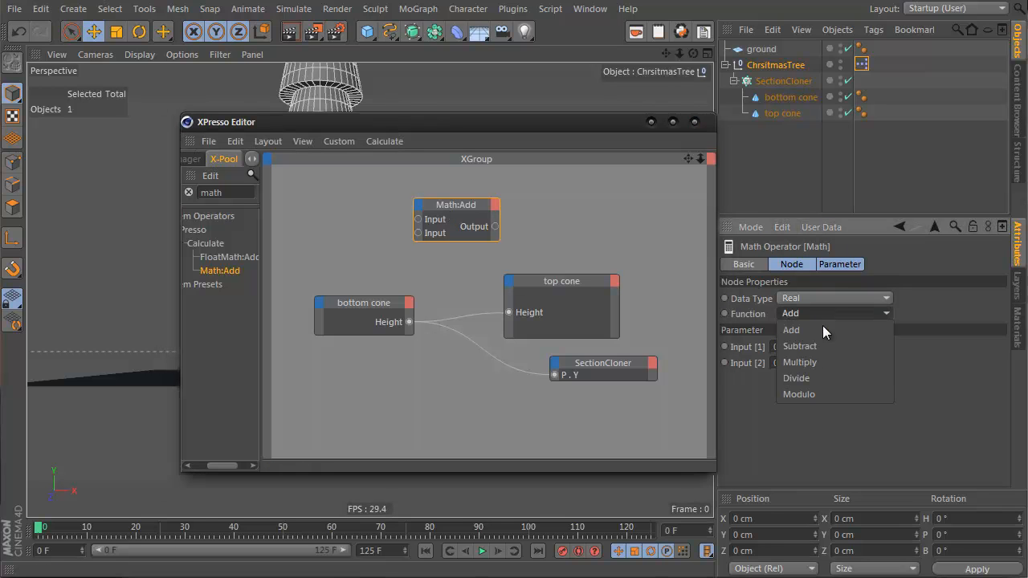
{"action": "left_click", "coordinate": [825, 379]}
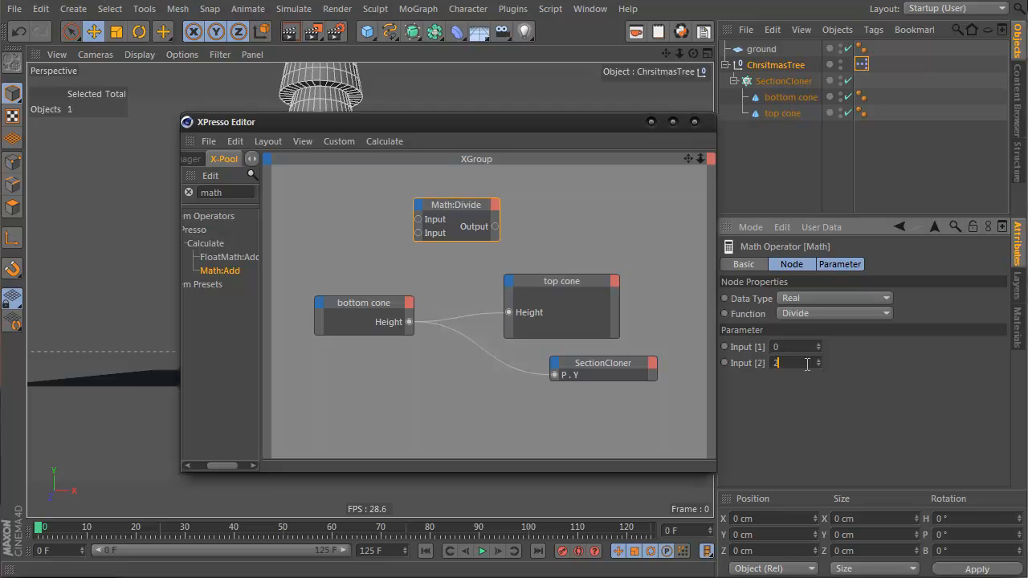
Step: Connect bottom cone Height to the Math:Divide input and its output to a new SectionCloner Position . Y port
{"action": "left_click_drag", "start_coordinate": [409, 322], "coordinate": [419, 219]}
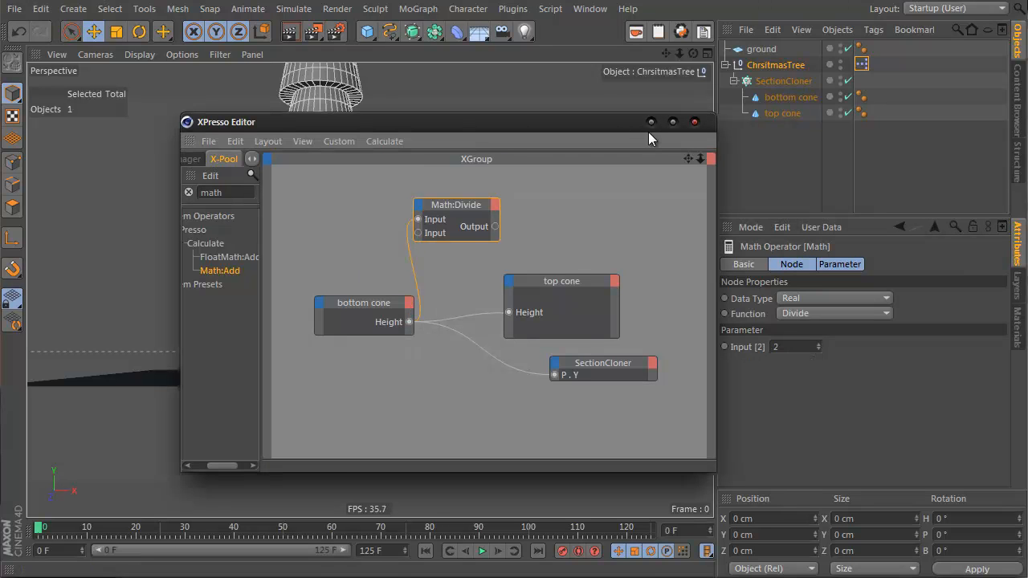
{"action": "left_click_drag", "start_coordinate": [507, 142], "coordinate": [672, 153]}
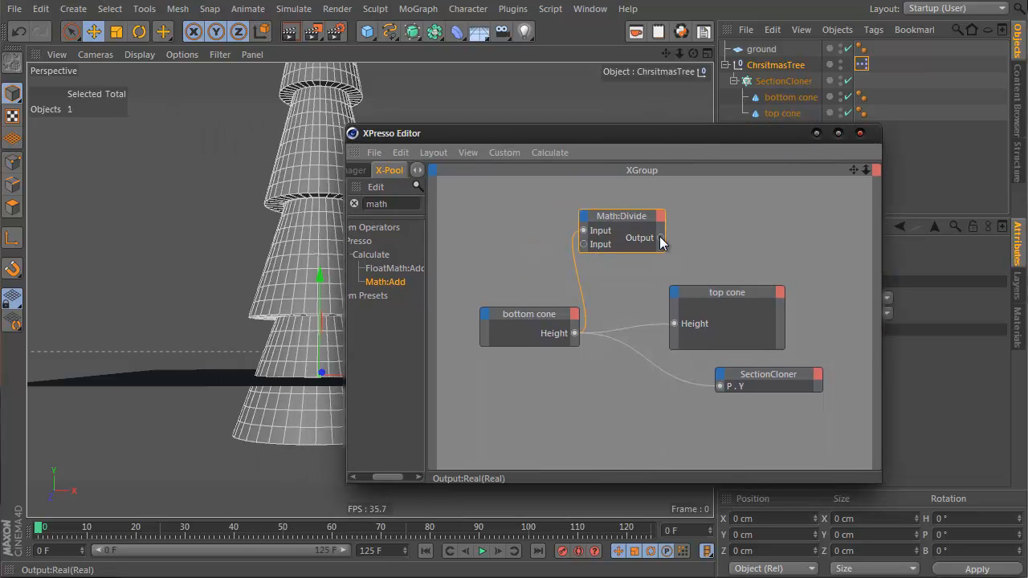
{"action": "left_click_drag", "start_coordinate": [657, 236], "coordinate": [719, 376]}
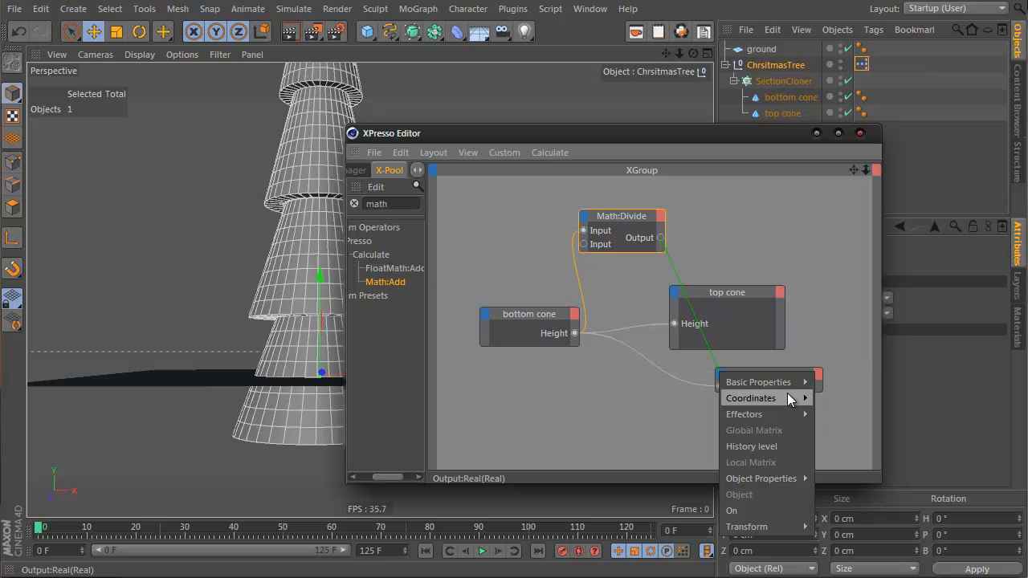
{"action": "mouse_move", "coordinate": [777, 400]}
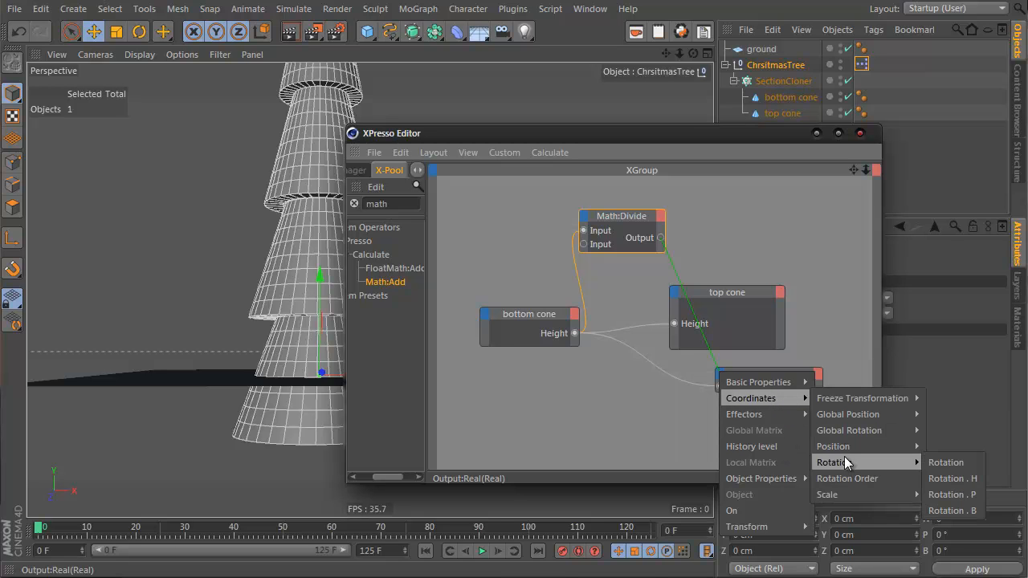
{"action": "mouse_move", "coordinate": [846, 448]}
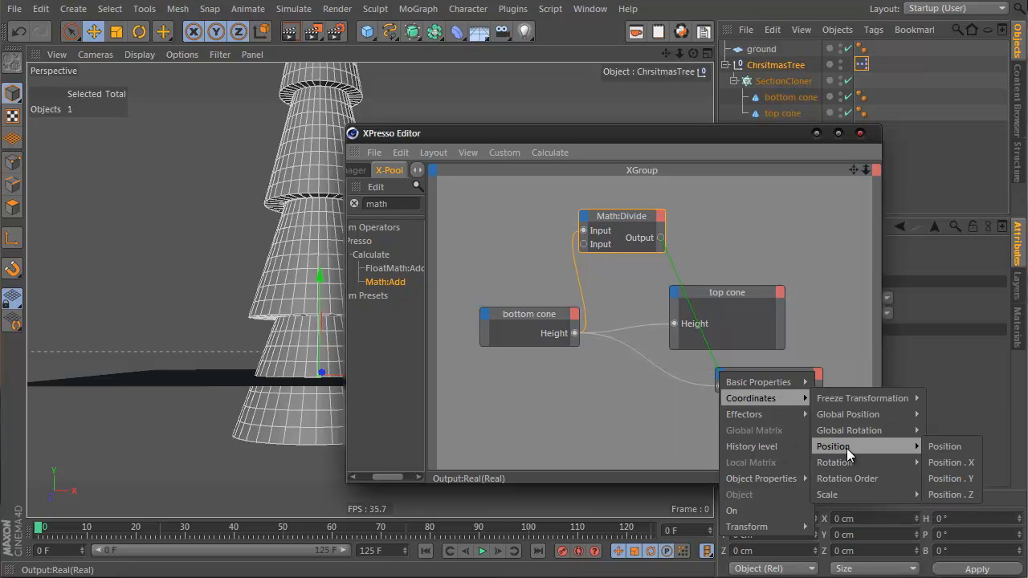
{"action": "left_click", "coordinate": [949, 479]}
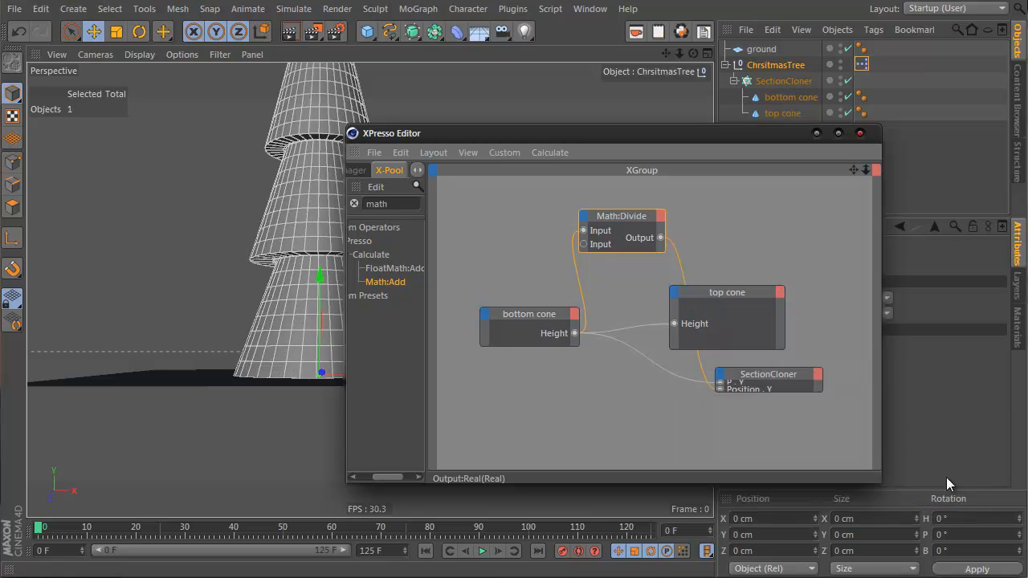
Step: Select the bottom cone and scrub its height, ending at about 157 cm, to test the linked tree
{"action": "left_click", "coordinate": [816, 134]}
{"action": "left_click", "coordinate": [303, 287]}
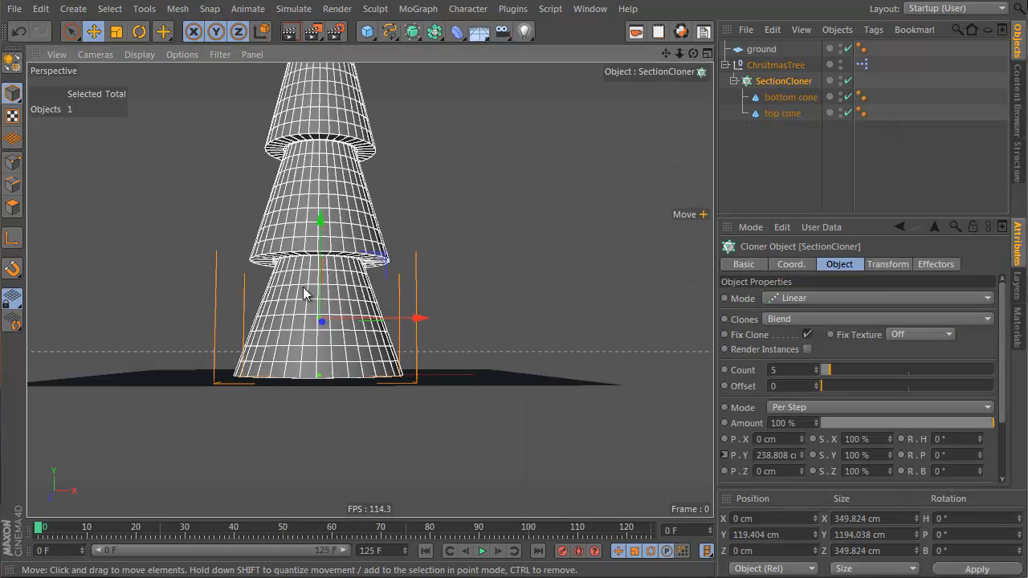
{"action": "left_click", "coordinate": [783, 113]}
{"action": "left_click", "coordinate": [787, 97]}
{"action": "left_click_drag", "start_coordinate": [320, 261], "coordinate": [331, 297]}
{"action": "right_click_drag", "start_coordinate": [344, 250], "coordinate": [273, 291], "text": "alt"}
{"action": "left_click_drag", "start_coordinate": [273, 296], "coordinate": [329, 309], "text": "alt"}
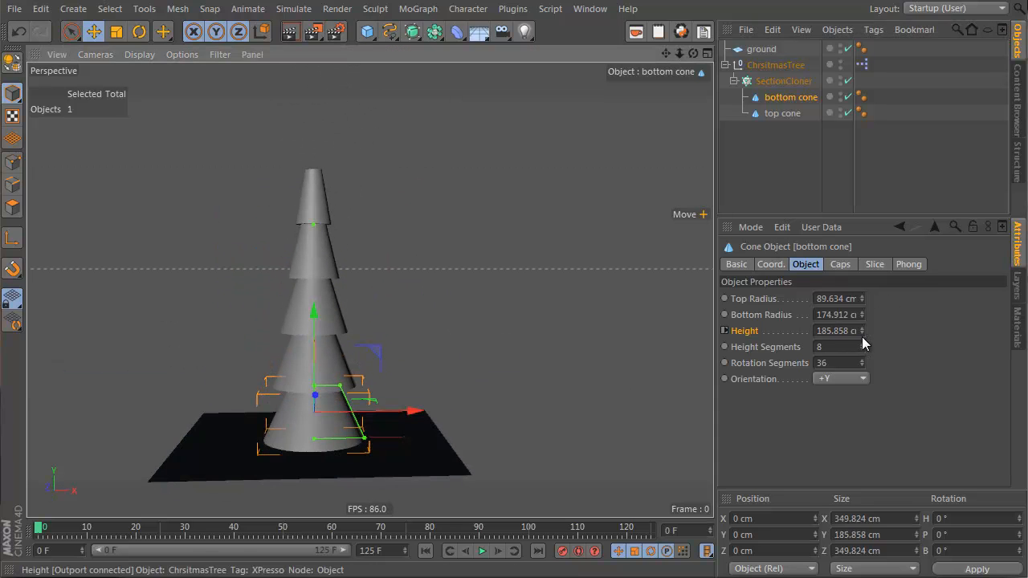
{"action": "left_click_drag", "start_coordinate": [863, 329], "coordinate": [865, 328]}
{"action": "left_click_drag", "start_coordinate": [870, 376], "coordinate": [865, 327]}
{"action": "mouse_move", "coordinate": [311, 440]}
{"action": "left_mouse_down", "text": "alt"}
{"action": "mouse_move", "coordinate": [310, 390]}
{"action": "mouse_move", "coordinate": [320, 465]}
{"action": "mouse_move", "coordinate": [308, 441]}
{"action": "left_mouse_up", "text": "alt"}
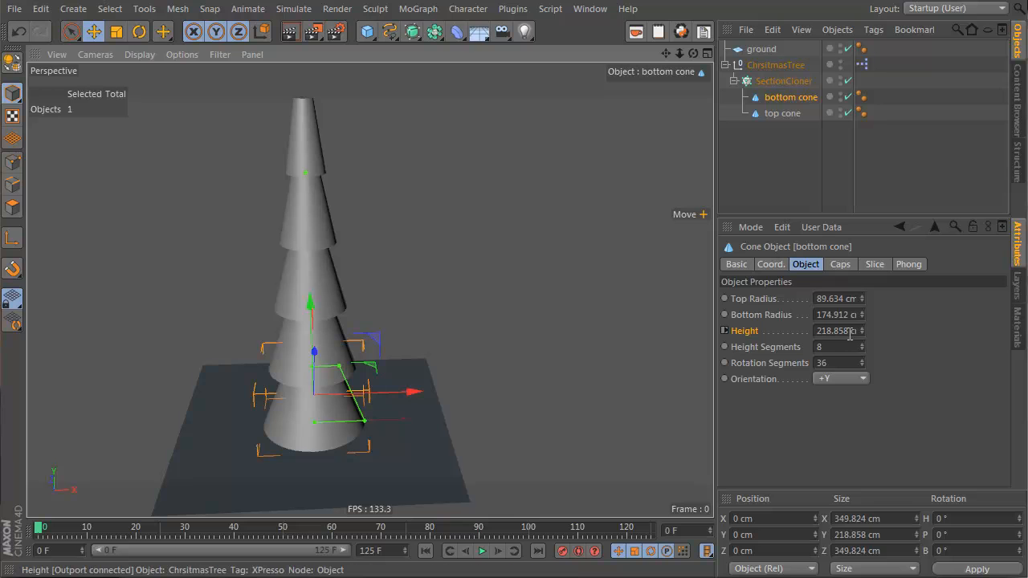
{"action": "left_click_drag", "start_coordinate": [862, 334], "coordinate": [862, 334]}
{"action": "left_click_drag", "start_coordinate": [321, 336], "coordinate": [324, 252], "text": "alt"}
{"action": "right_click_drag", "start_coordinate": [289, 378], "coordinate": [466, 305], "text": "alt"}
{"action": "mouse_move", "coordinate": [331, 389]}
{"action": "left_mouse_down", "text": "alt"}
{"action": "mouse_move", "coordinate": [320, 319]}
{"action": "mouse_move", "coordinate": [323, 402]}
{"action": "left_mouse_up", "text": "alt"}
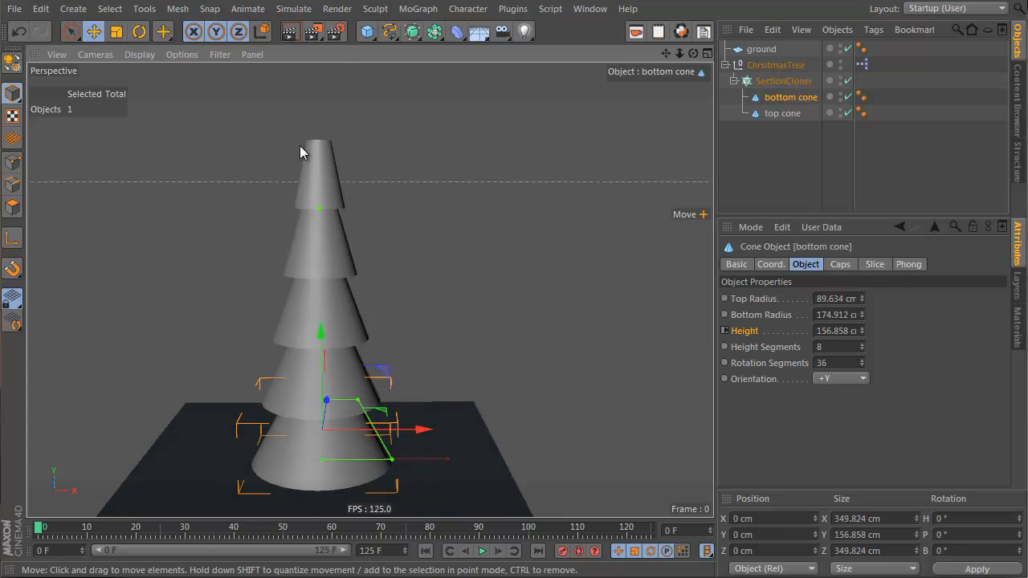
Step: Duplicate the top cone and move the copy out of the SectionCloner, directly under ChrsitmasTree
{"action": "left_click", "coordinate": [322, 166]}
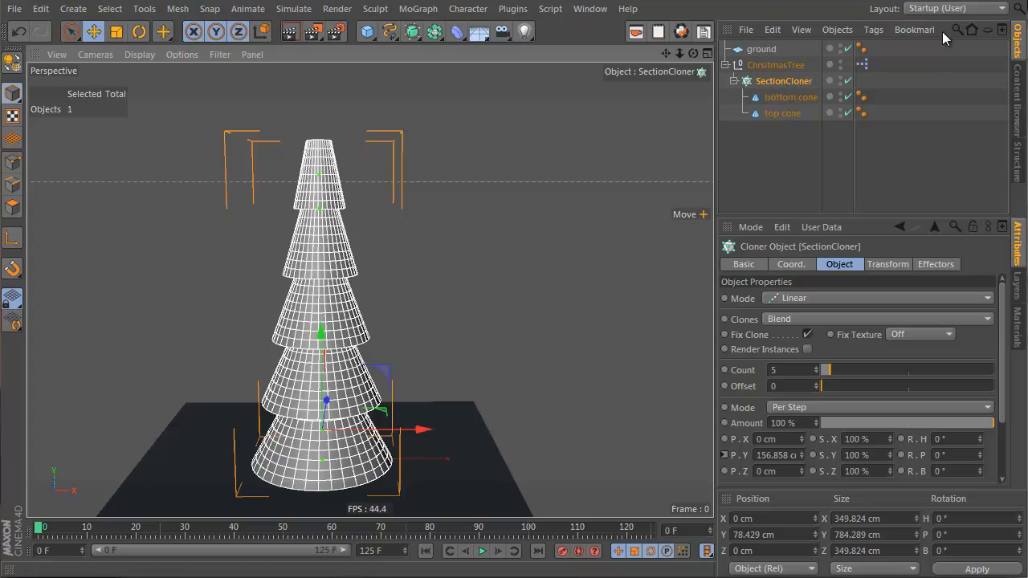
{"action": "left_click", "coordinate": [787, 113]}
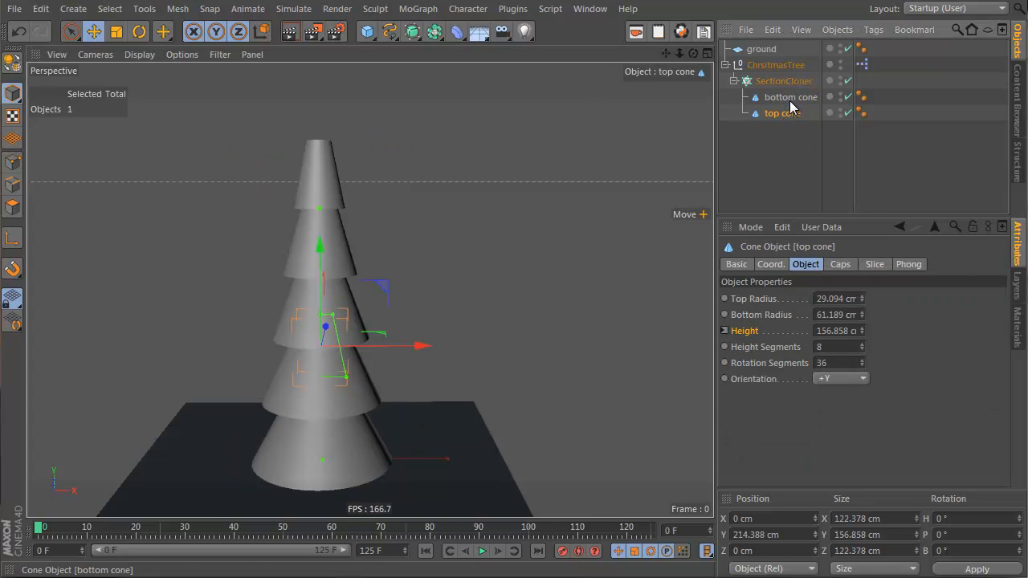
{"action": "key", "text": "ctrl+c"}
{"action": "key", "text": "ctrl+v"}
{"action": "left_click_drag", "start_coordinate": [764, 53], "coordinate": [771, 85]}
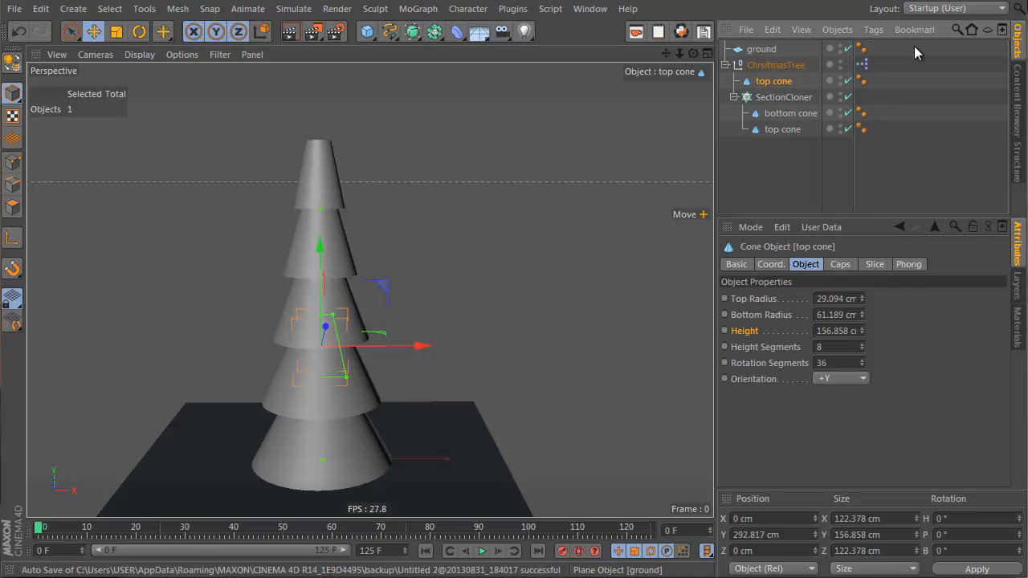
Step: Open the XPresso Editor and rename the copied cone to tipCone
{"action": "double_click", "coordinate": [863, 65]}
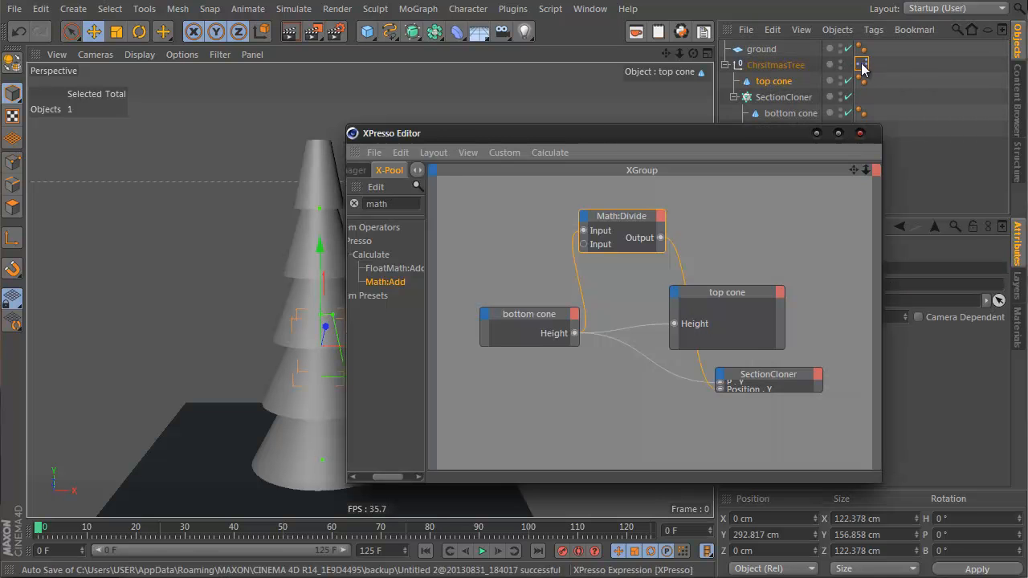
{"action": "left_click_drag", "start_coordinate": [571, 136], "coordinate": [366, 141]}
{"action": "double_click", "coordinate": [773, 81]}
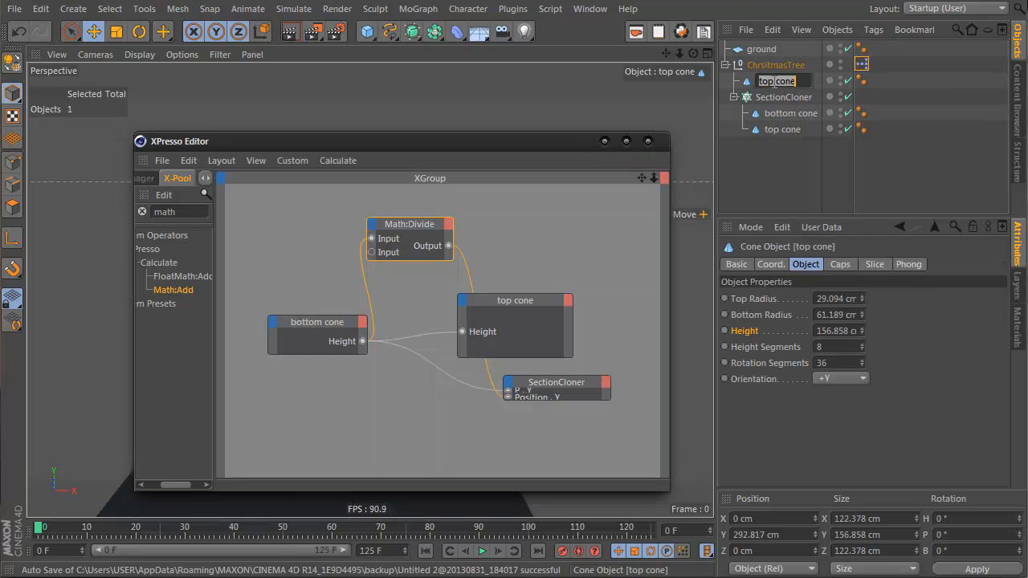
{"action": "type", "text": "tip"}
{"action": "key", "text": "Delete"}
{"action": "type", "text": "C"}
{"action": "key", "text": "Return"}
Step: Add the tipCone as a node in the XGroup and enlarge and reposition the SectionCloner node
{"action": "left_click_drag", "start_coordinate": [773, 81], "coordinate": [570, 229]}
{"action": "left_click_drag", "start_coordinate": [485, 143], "coordinate": [822, 142]}
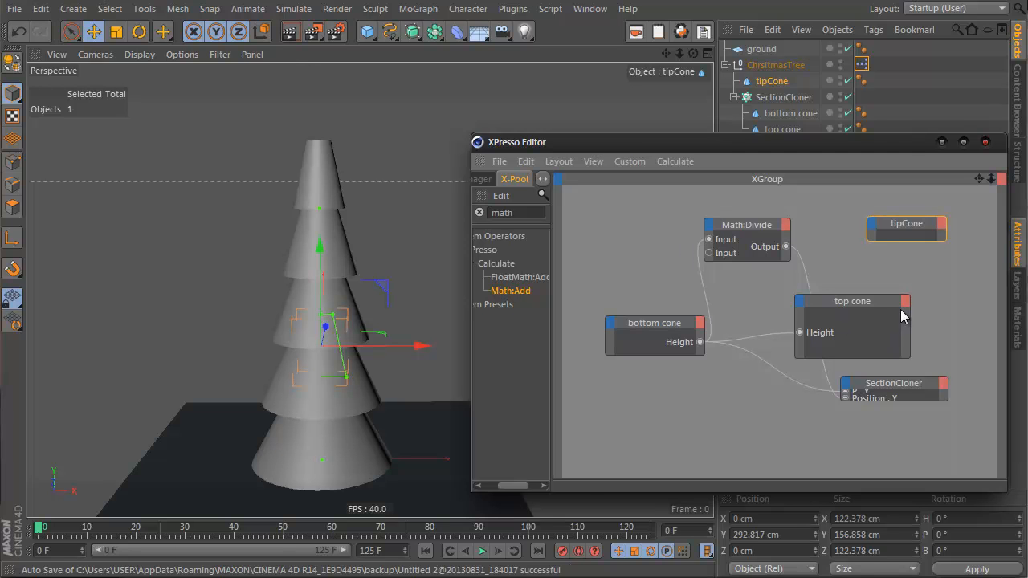
{"action": "left_click_drag", "start_coordinate": [877, 402], "coordinate": [877, 449]}
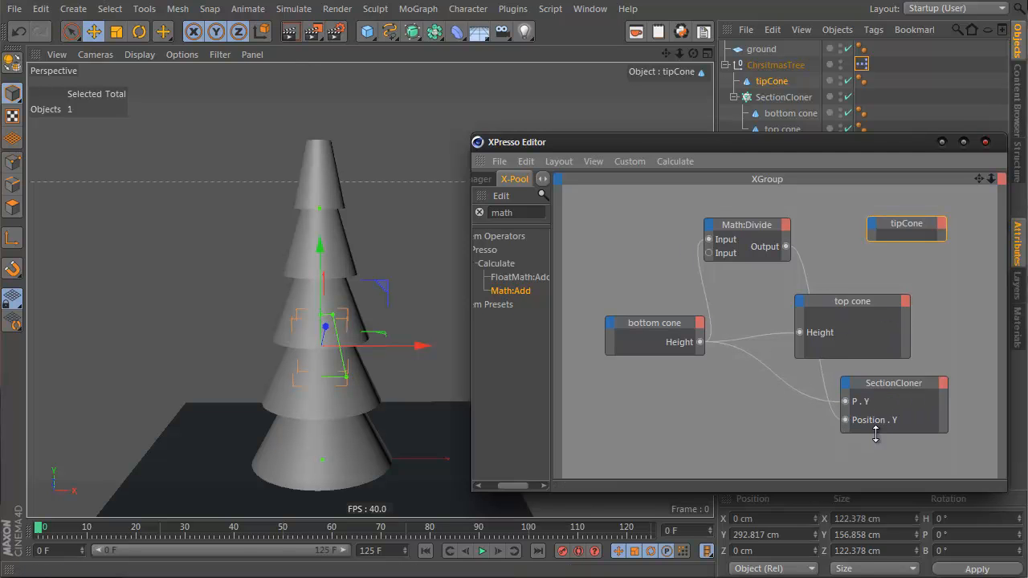
{"action": "left_click_drag", "start_coordinate": [890, 392], "coordinate": [822, 384]}
Step: Add a Count output port to the SectionCloner node from its object properties
{"action": "left_click", "coordinate": [869, 389]}
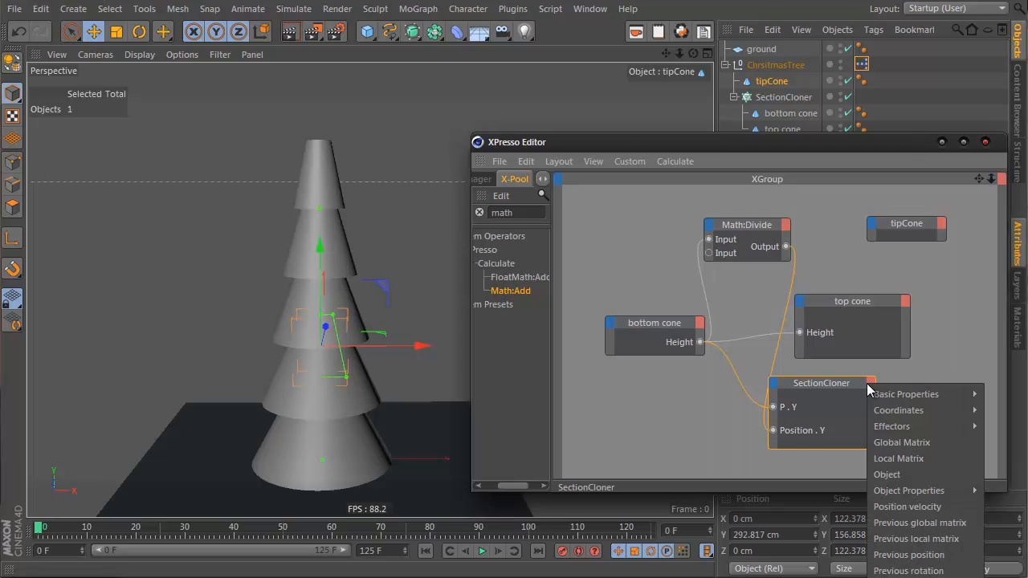
{"action": "mouse_move", "coordinate": [943, 498]}
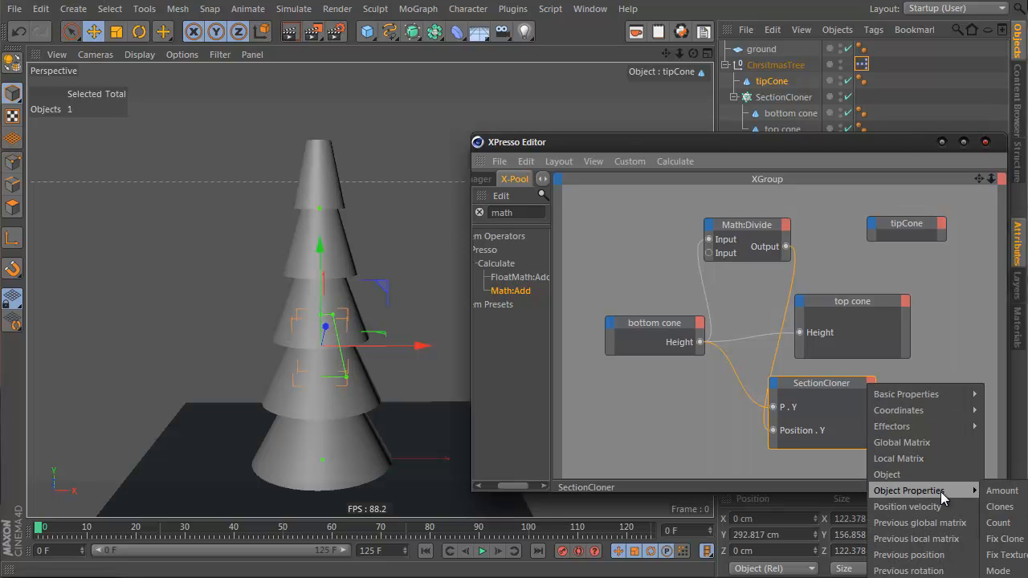
{"action": "left_click", "coordinate": [1009, 522]}
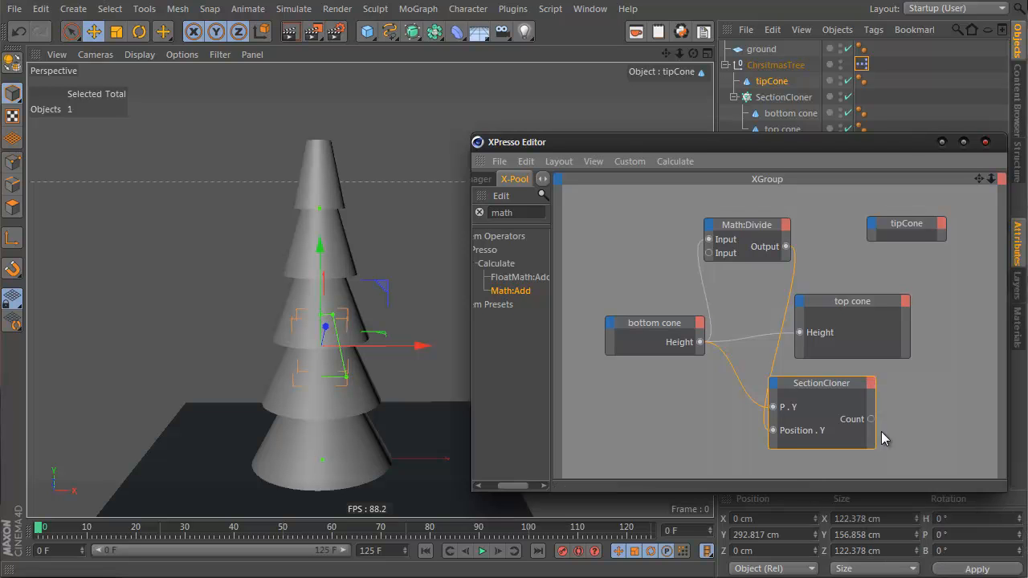
Step: Rearrange the bottom cone and SectionCloner nodes in the XGroup
{"action": "left_click", "coordinate": [871, 389]}
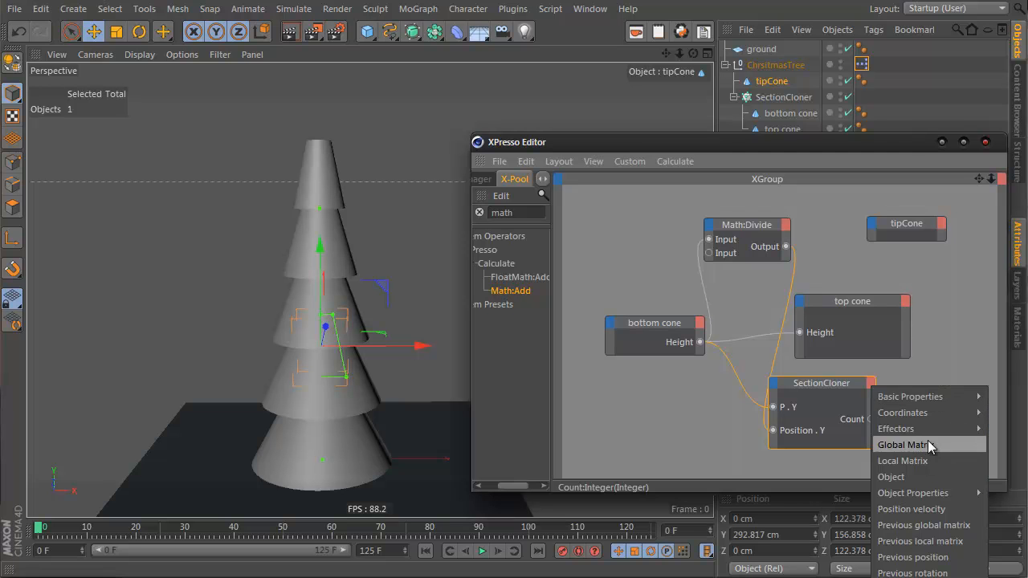
{"action": "left_click", "coordinate": [789, 389]}
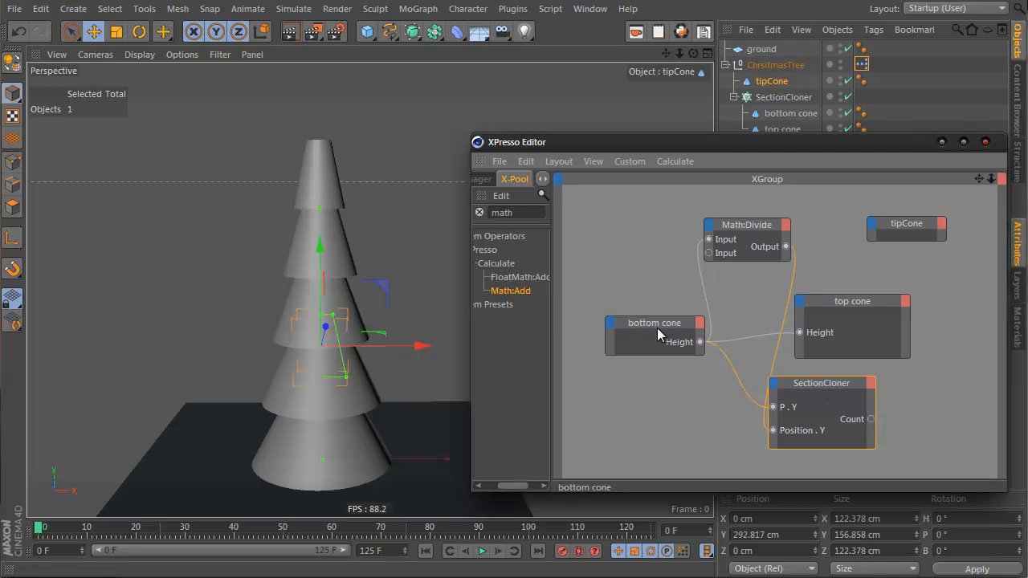
{"action": "left_click_drag", "start_coordinate": [657, 329], "coordinate": [642, 323]}
{"action": "left_click", "coordinate": [825, 397]}
{"action": "left_click_drag", "start_coordinate": [771, 386], "coordinate": [746, 388]}
Step: Add another Math node from the X-Pool and set its function to Multiply
{"action": "left_click_drag", "start_coordinate": [502, 291], "coordinate": [912, 394]}
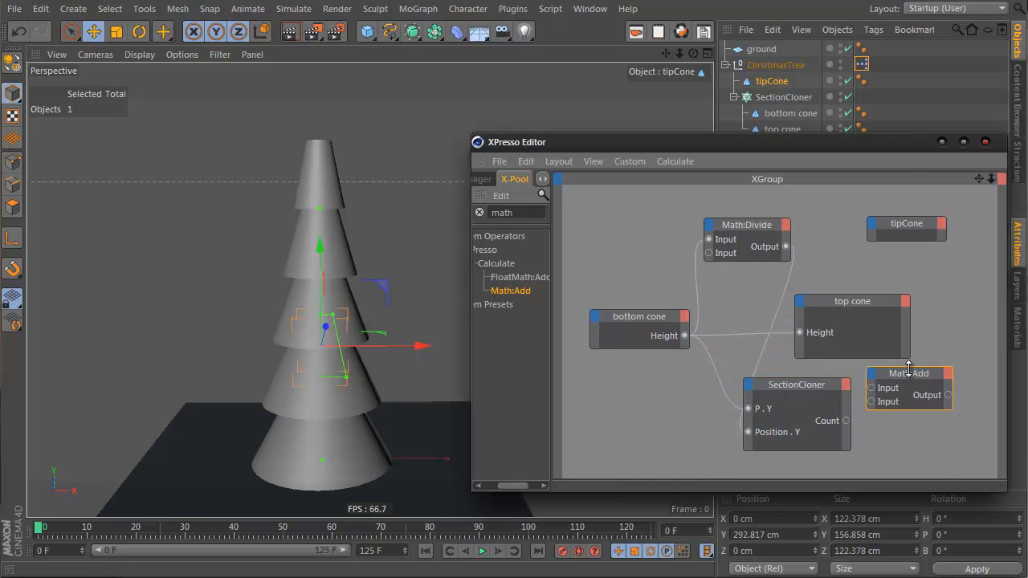
{"action": "left_click_drag", "start_coordinate": [917, 140], "coordinate": [646, 126]}
{"action": "left_click", "coordinate": [819, 314]}
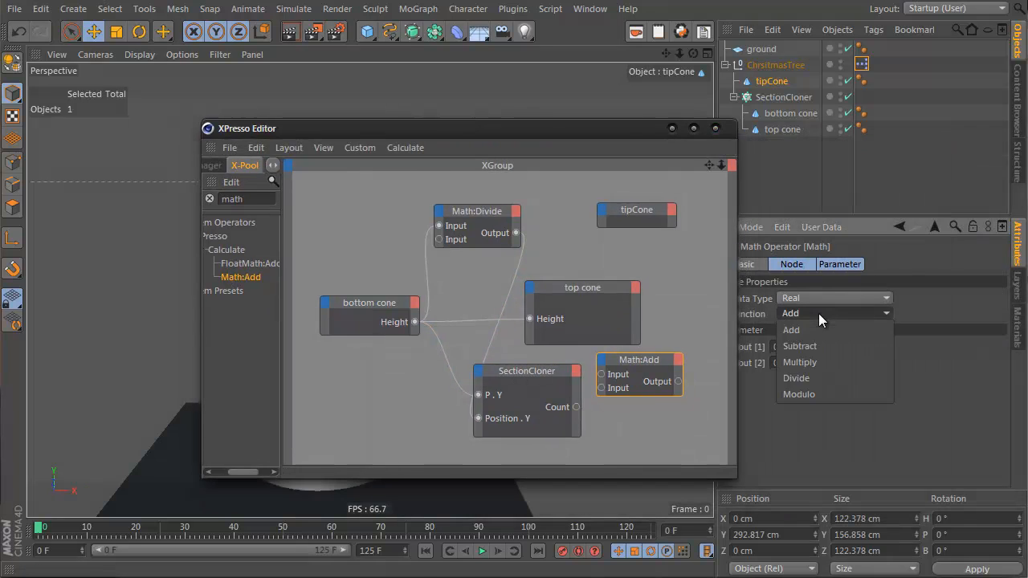
{"action": "left_click", "coordinate": [826, 362]}
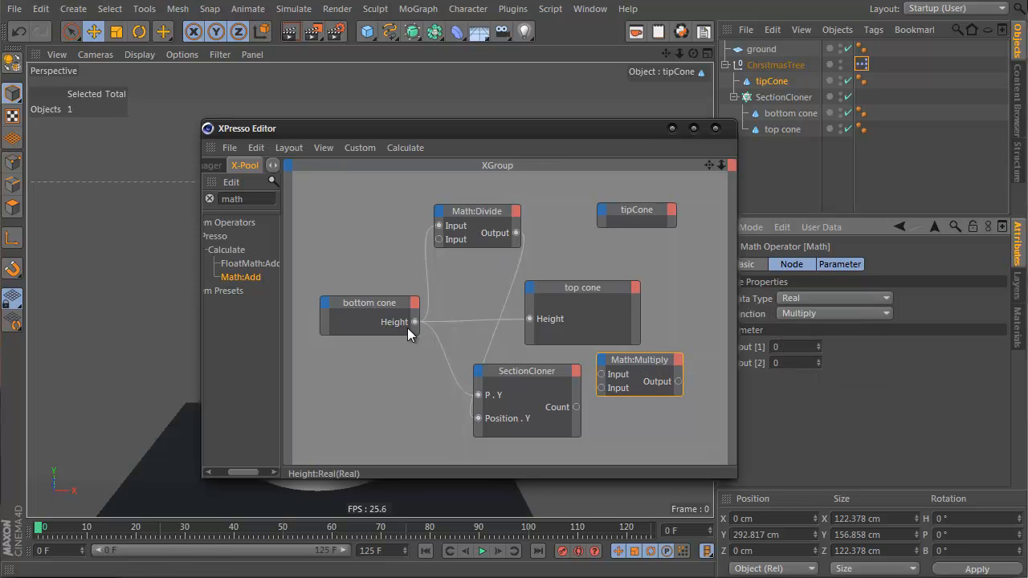
Step: Wire bottom cone Height into the Multiply node and its output into a new Position.Y input port on the tipCone node
{"action": "left_click_drag", "start_coordinate": [413, 323], "coordinate": [603, 389]}
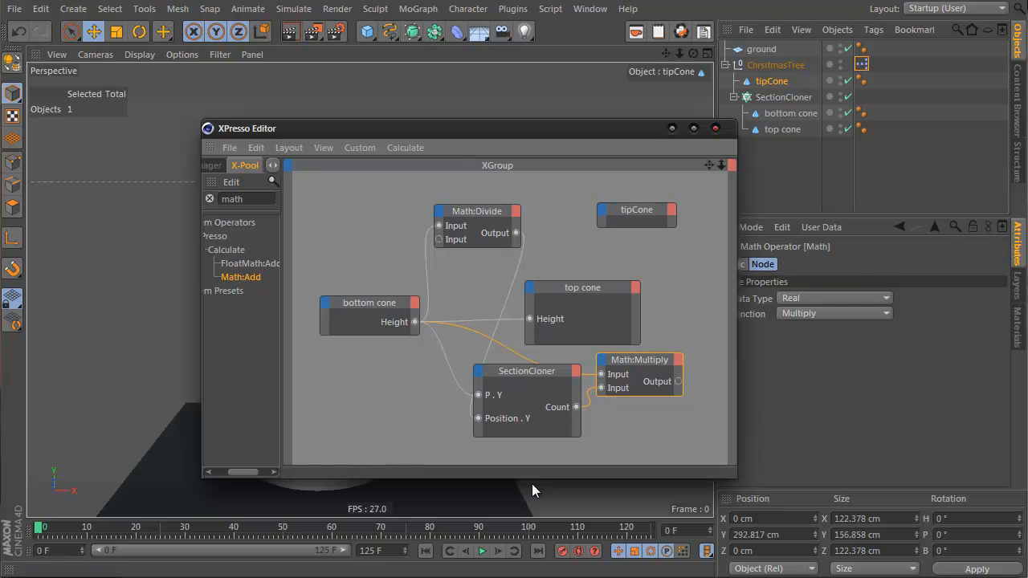
{"action": "left_click_drag", "start_coordinate": [620, 234], "coordinate": [600, 207]}
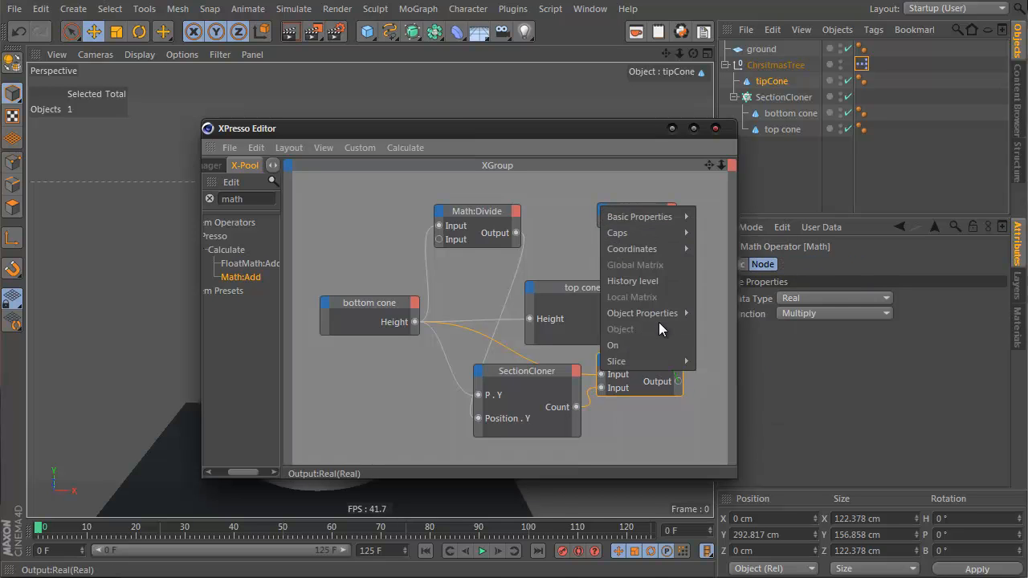
{"action": "mouse_move", "coordinate": [642, 248]}
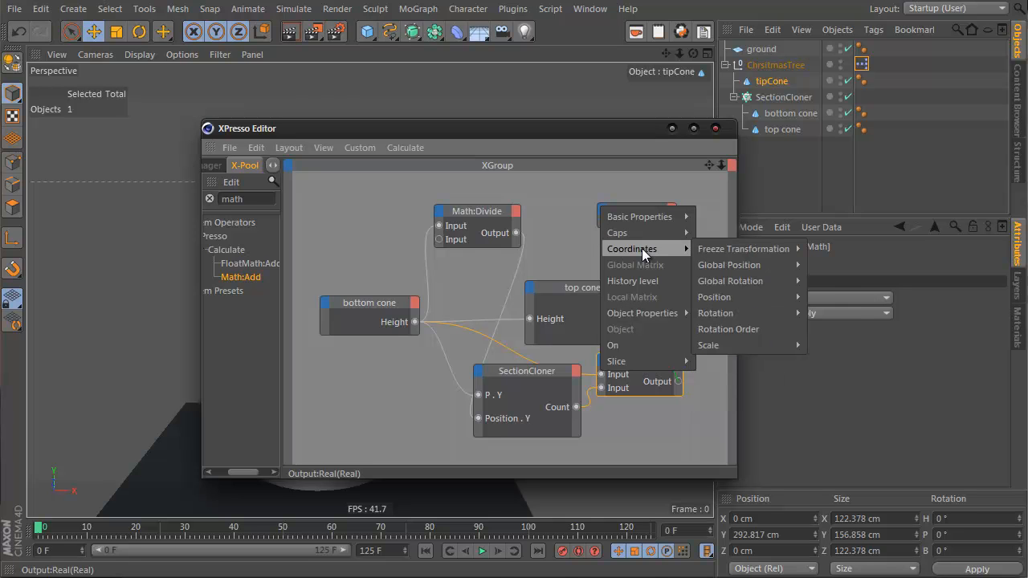
{"action": "mouse_move", "coordinate": [751, 299]}
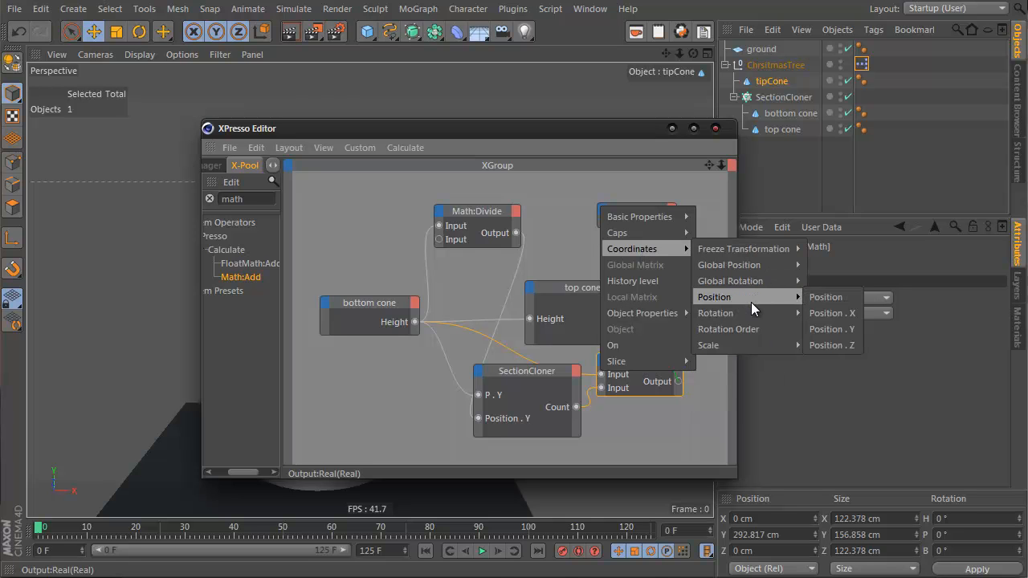
{"action": "left_click", "coordinate": [823, 328]}
{"action": "left_click_drag", "start_coordinate": [416, 137], "coordinate": [770, 194]}
{"action": "right_click_drag", "start_coordinate": [302, 161], "coordinate": [934, 22], "text": "alt"}
Step: Scale the tip cone down to about 63 cm wide and 81 cm high
{"action": "key", "text": "t"}
{"action": "left_click_drag", "start_coordinate": [397, 128], "coordinate": [183, 193]}
{"action": "mouse_move", "coordinate": [345, 85]}
{"action": "left_mouse_down", "text": "alt"}
{"action": "mouse_move", "coordinate": [349, 99]}
{"action": "mouse_move", "coordinate": [352, 90]}
{"action": "left_mouse_up", "text": "alt"}
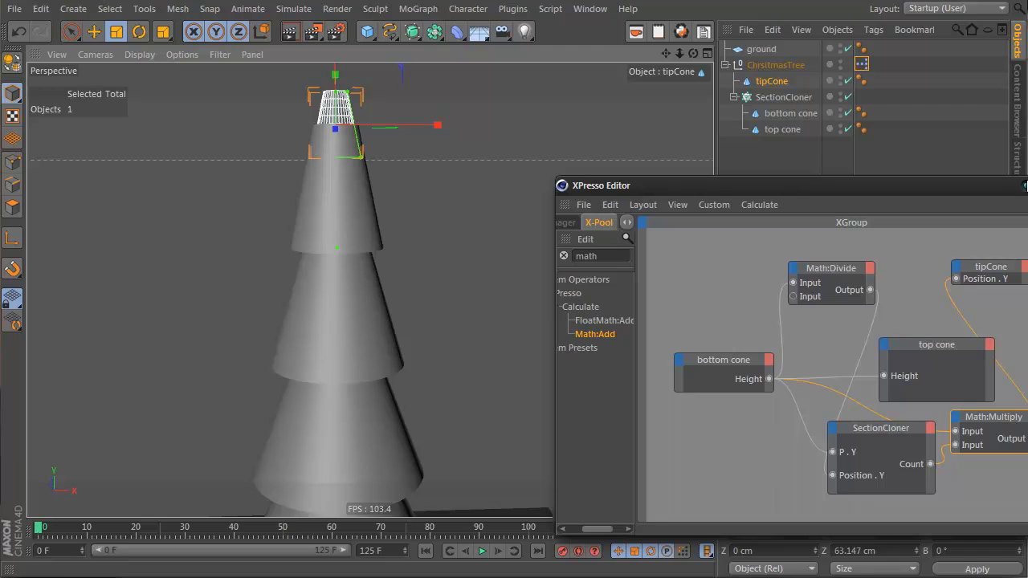
{"action": "left_click", "coordinate": [1025, 186]}
{"action": "right_click_drag", "start_coordinate": [354, 152], "coordinate": [335, 171], "text": "alt"}
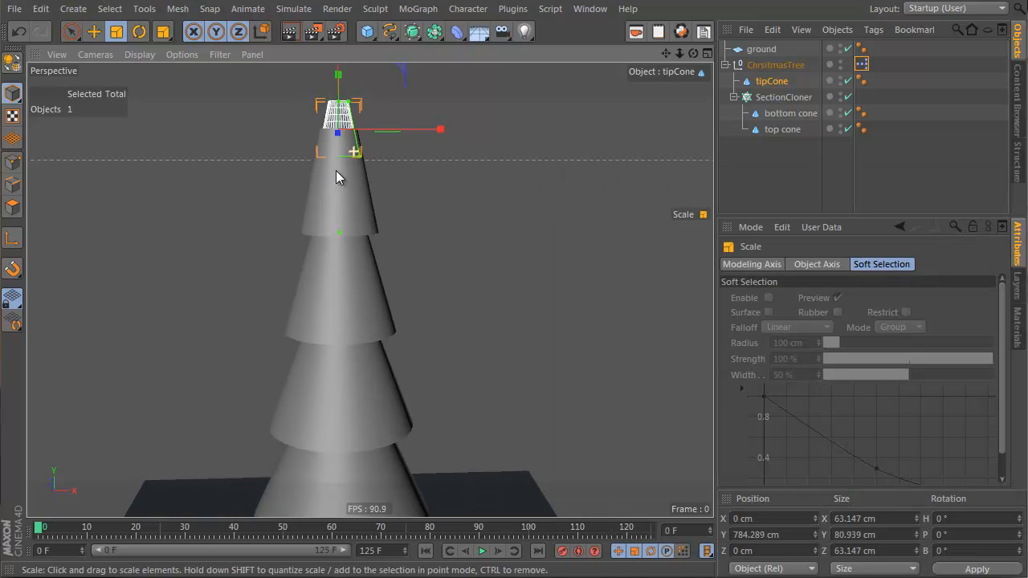
Step: Reopen the XGroup and arrange a second tipCone node beside the Multiply node
{"action": "left_click", "coordinate": [861, 64]}
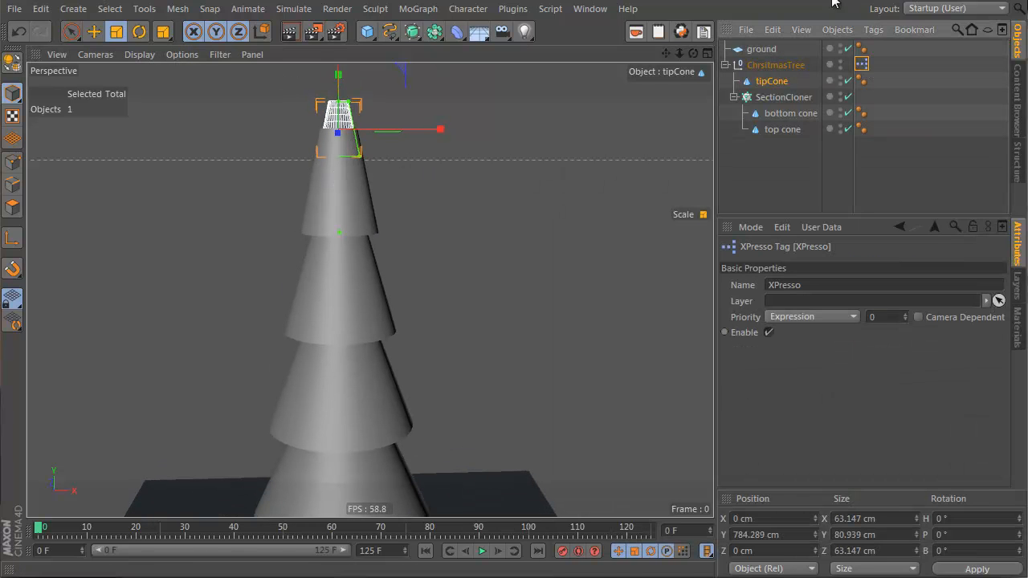
{"action": "double_click", "coordinate": [862, 64]}
{"action": "left_click_drag", "start_coordinate": [783, 181], "coordinate": [515, 155]}
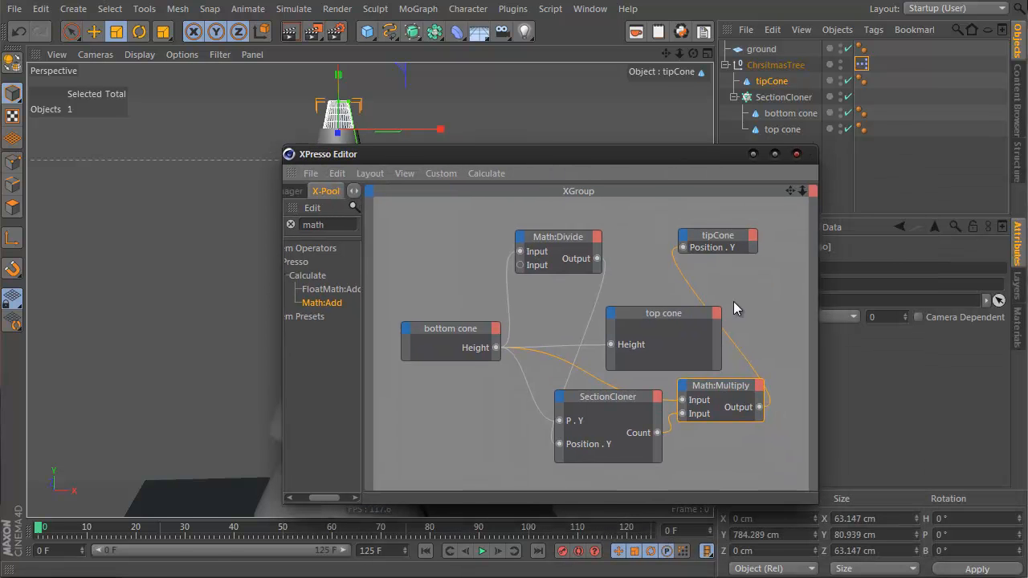
{"action": "left_click_drag", "start_coordinate": [736, 238], "coordinate": [777, 247]}
{"action": "middle_click_drag", "start_coordinate": [731, 308], "coordinate": [498, 271], "text": "alt"}
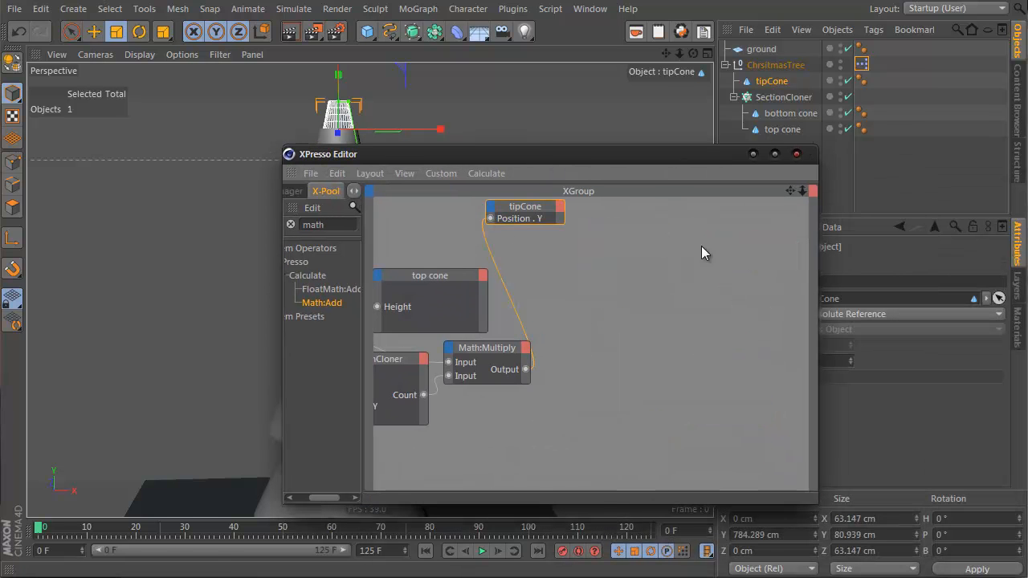
{"action": "left_click_drag", "start_coordinate": [516, 220], "coordinate": [711, 284]}
{"action": "left_click_drag", "start_coordinate": [554, 270], "coordinate": [587, 264]}
{"action": "left_click_drag", "start_coordinate": [703, 275], "coordinate": [743, 340]}
{"action": "left_click_drag", "start_coordinate": [593, 265], "coordinate": [549, 323]}
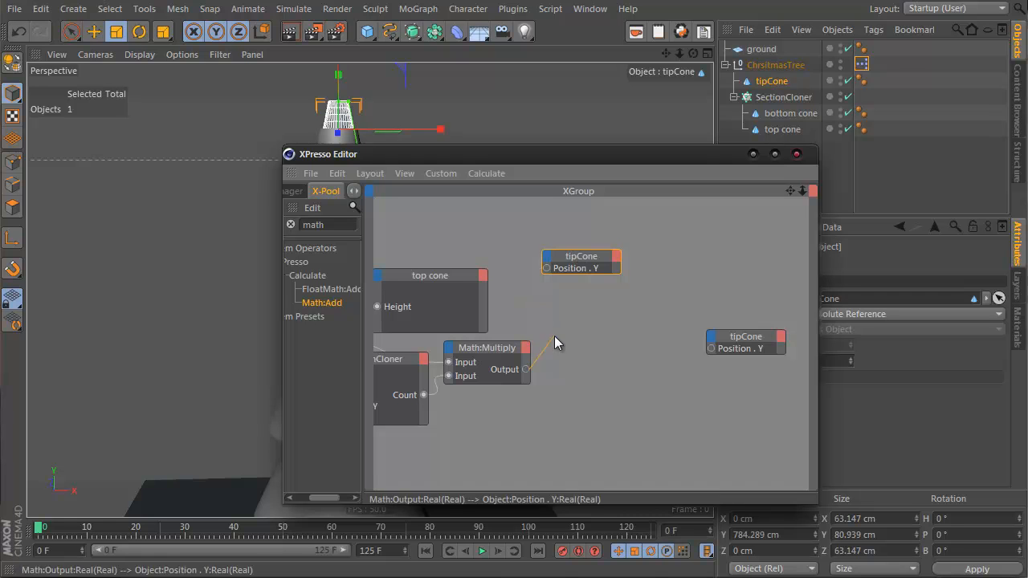
{"action": "left_click_drag", "start_coordinate": [581, 268], "coordinate": [738, 265]}
{"action": "left_click_drag", "start_coordinate": [745, 351], "coordinate": [531, 234]}
Step: Add a Math node from the X-Pool, reposition the tipCone node, and set the Math function to Divide
{"action": "left_click_drag", "start_coordinate": [338, 305], "coordinate": [576, 264]}
{"action": "left_click", "coordinate": [567, 231]}
{"action": "left_click", "coordinate": [566, 228]}
{"action": "left_click_drag", "start_coordinate": [541, 229], "coordinate": [471, 232]}
{"action": "left_click", "coordinate": [556, 283]}
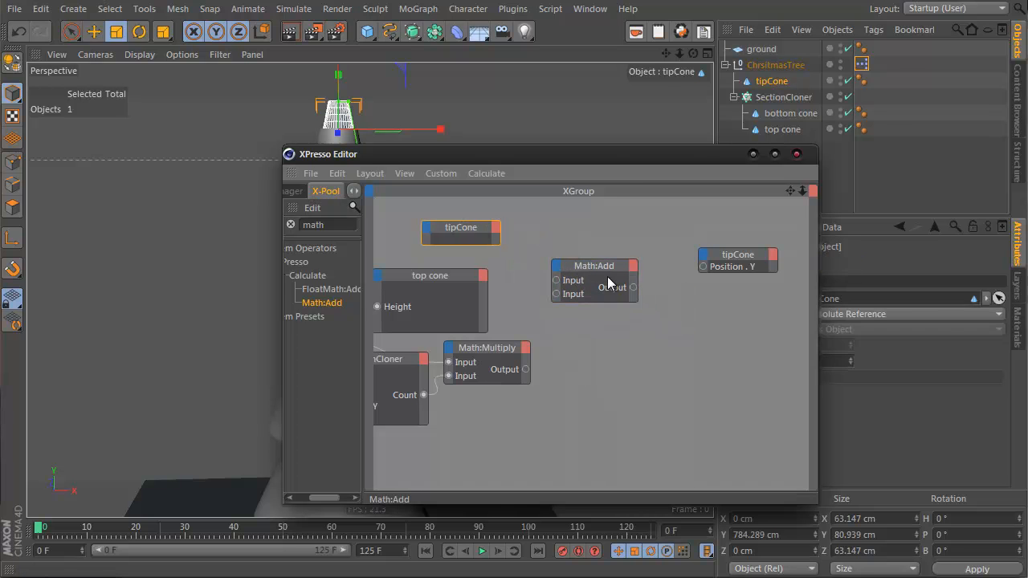
{"action": "left_click_drag", "start_coordinate": [704, 164], "coordinate": [612, 156]}
{"action": "left_click", "coordinate": [829, 314]}
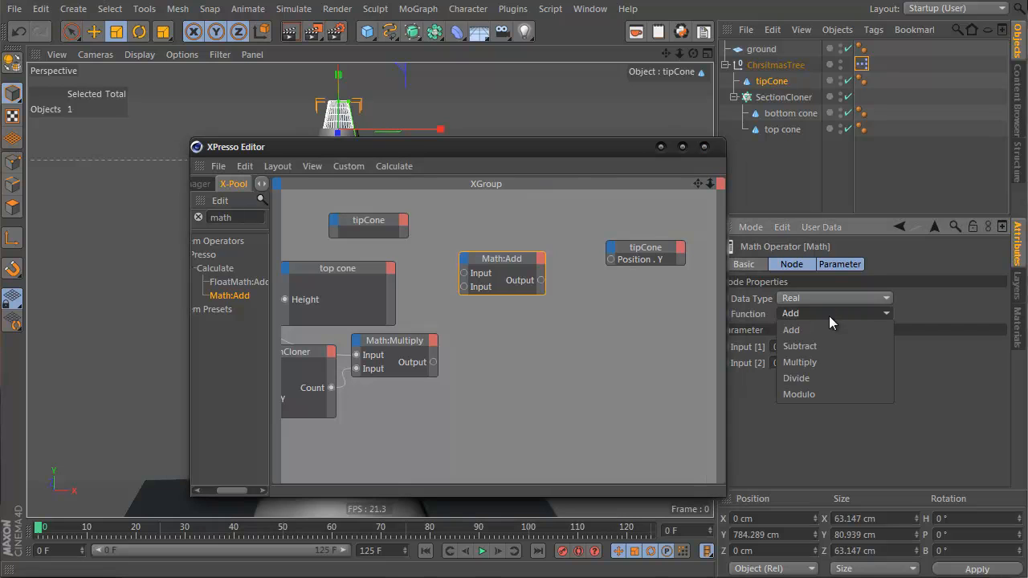
{"action": "left_click", "coordinate": [834, 379]}
{"action": "left_click", "coordinate": [799, 363]}
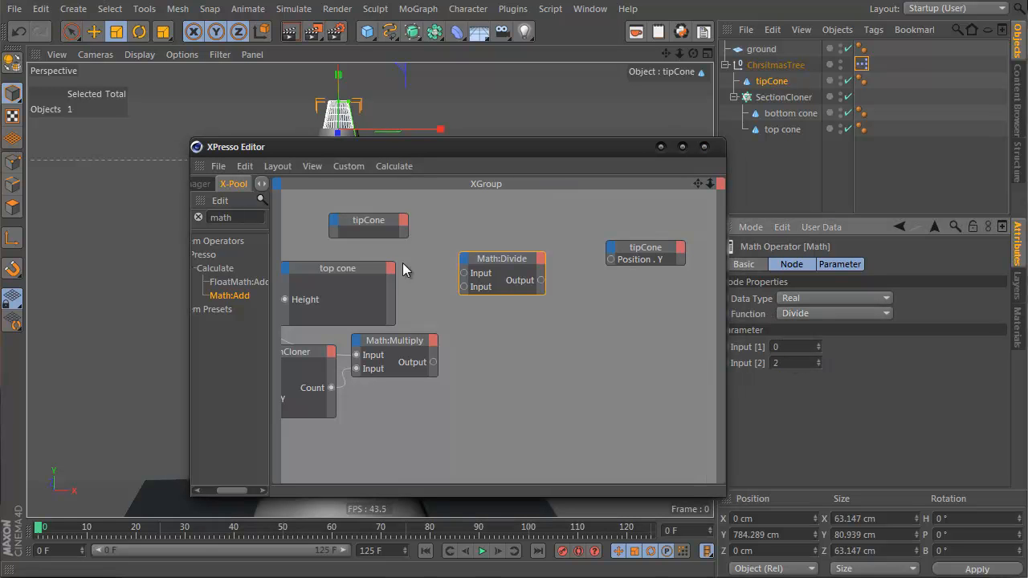
Step: Add a Height output port to the upper tipCone node and connect it to the Divide node's first input
{"action": "left_click", "coordinate": [404, 223]}
{"action": "mouse_move", "coordinate": [457, 325]}
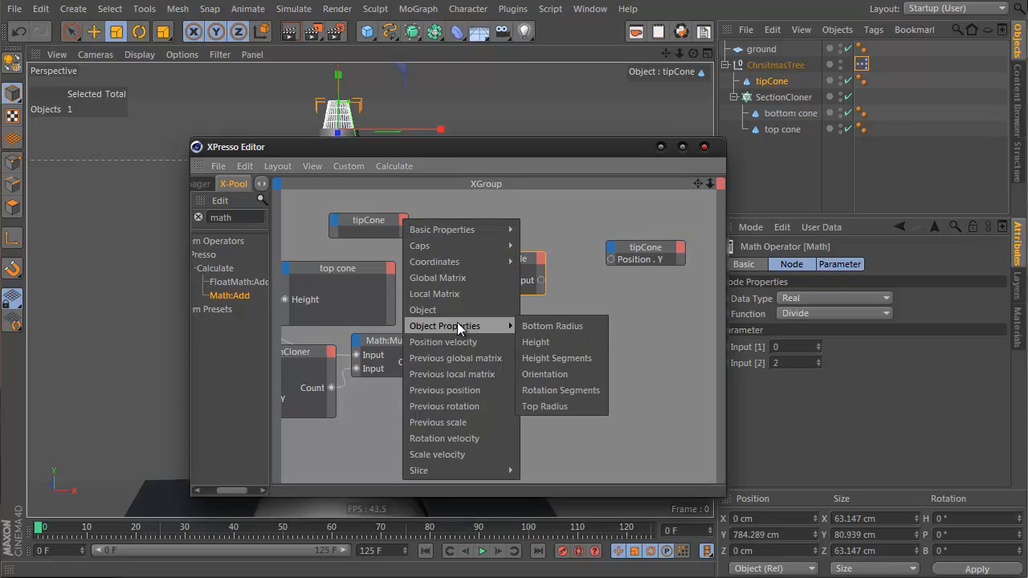
{"action": "left_click", "coordinate": [557, 343]}
{"action": "left_click_drag", "start_coordinate": [404, 232], "coordinate": [464, 273]}
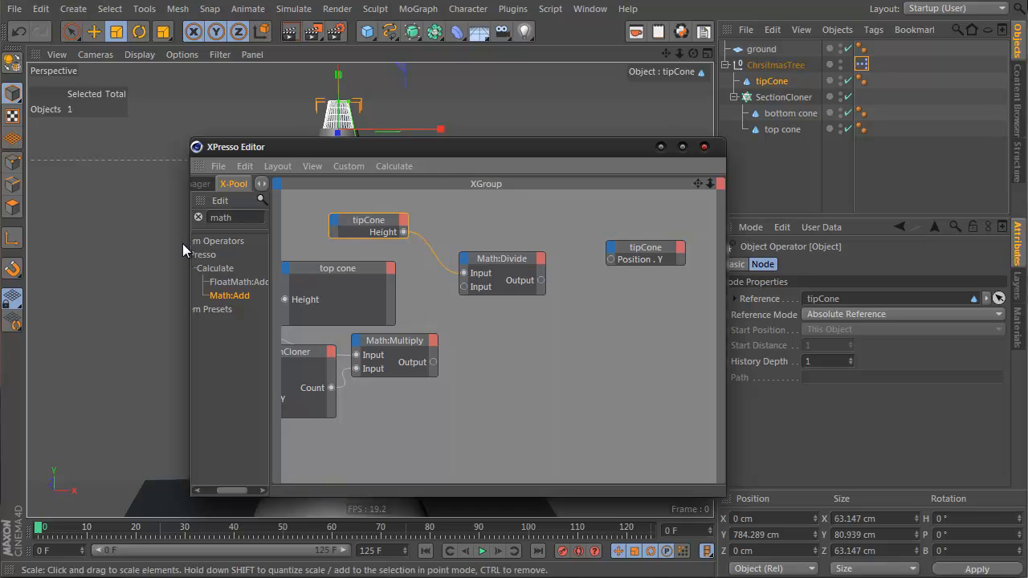
Step: Add a Math:Add node summing the Divide and Multiply outputs and feed its result into tipCone Position.Y
{"action": "left_click_drag", "start_coordinate": [229, 295], "coordinate": [602, 322]}
{"action": "left_click_drag", "start_coordinate": [434, 363], "coordinate": [559, 312]}
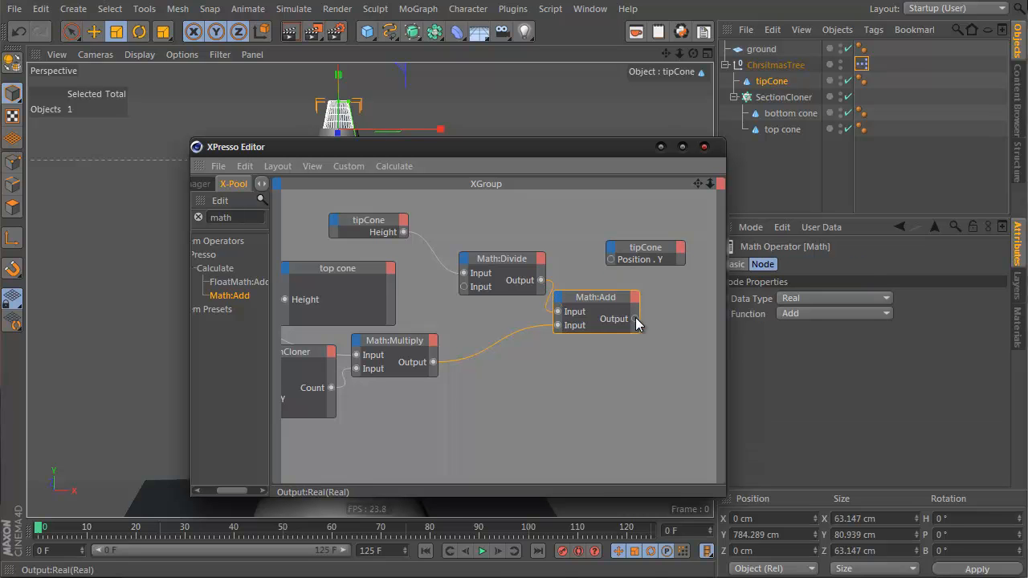
{"action": "left_click_drag", "start_coordinate": [608, 253], "coordinate": [610, 253]}
{"action": "left_click_drag", "start_coordinate": [635, 319], "coordinate": [696, 304]}
{"action": "left_click_drag", "start_coordinate": [434, 148], "coordinate": [664, 189]}
{"action": "scroll", "coordinate": [308, 264], "scroll_direction": "down", "scroll_amount": 3}
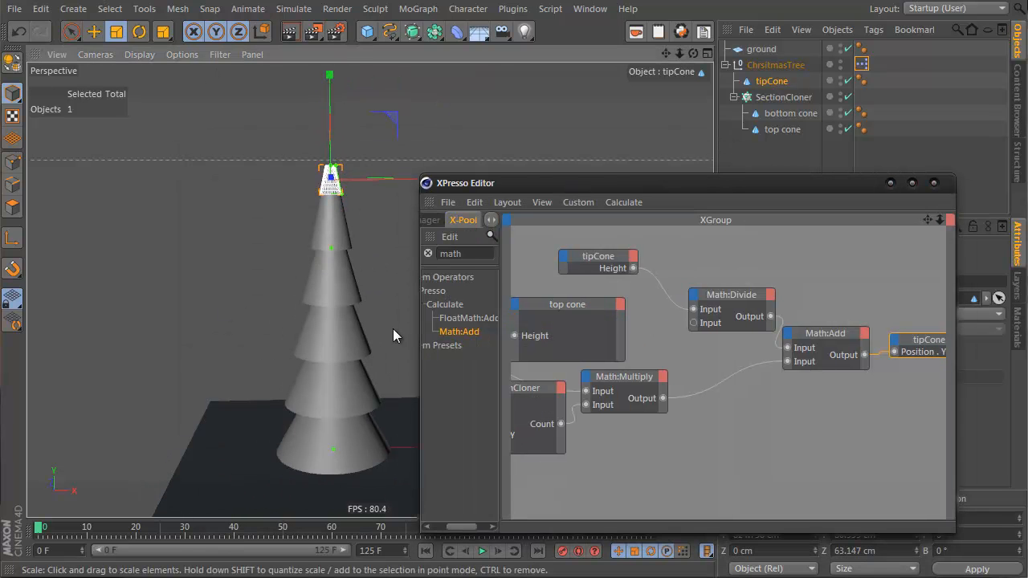
Step: Reduce the tip cone's top radius so it ends in a point
{"action": "left_click", "coordinate": [776, 81]}
{"action": "left_click", "coordinate": [933, 182]}
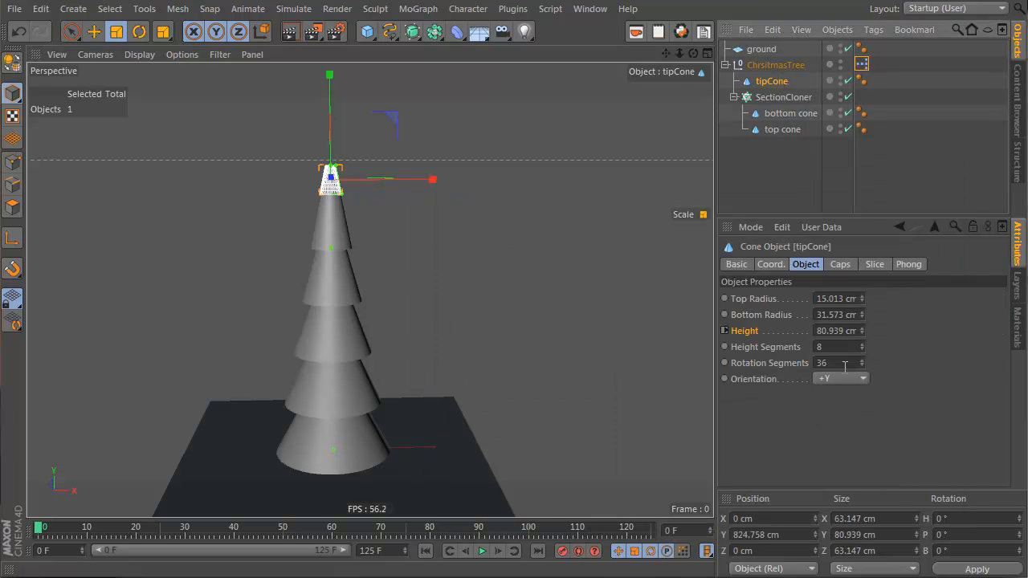
{"action": "mouse_move", "coordinate": [861, 300]}
{"action": "left_mouse_down"}
{"action": "mouse_move", "coordinate": [864, 326]}
{"action": "mouse_move", "coordinate": [861, 312]}
{"action": "left_mouse_up"}
{"action": "left_click", "coordinate": [234, 285]}
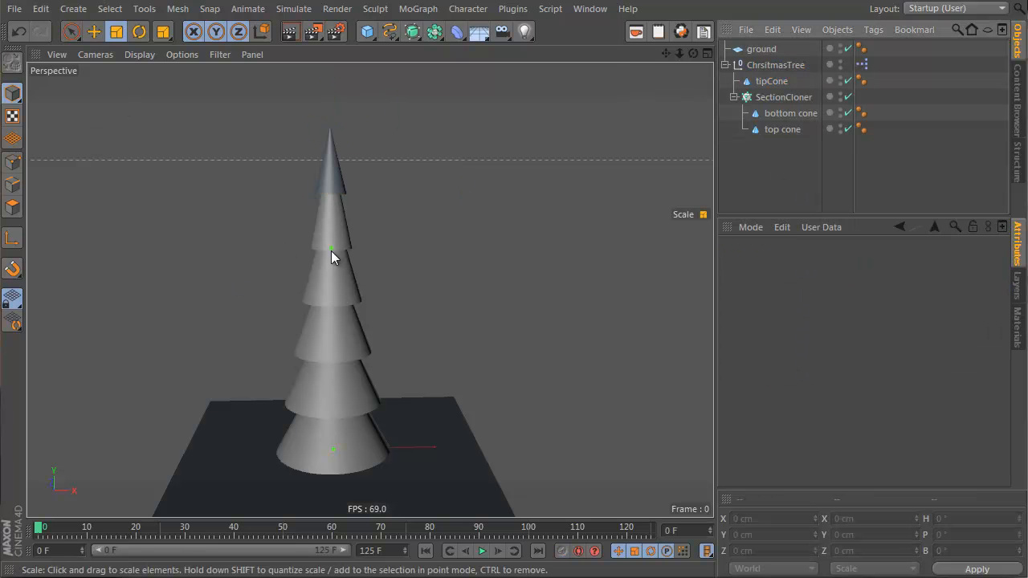
Step: Reduce the bottom cone's height to about 90 cm
{"action": "left_click", "coordinate": [765, 113]}
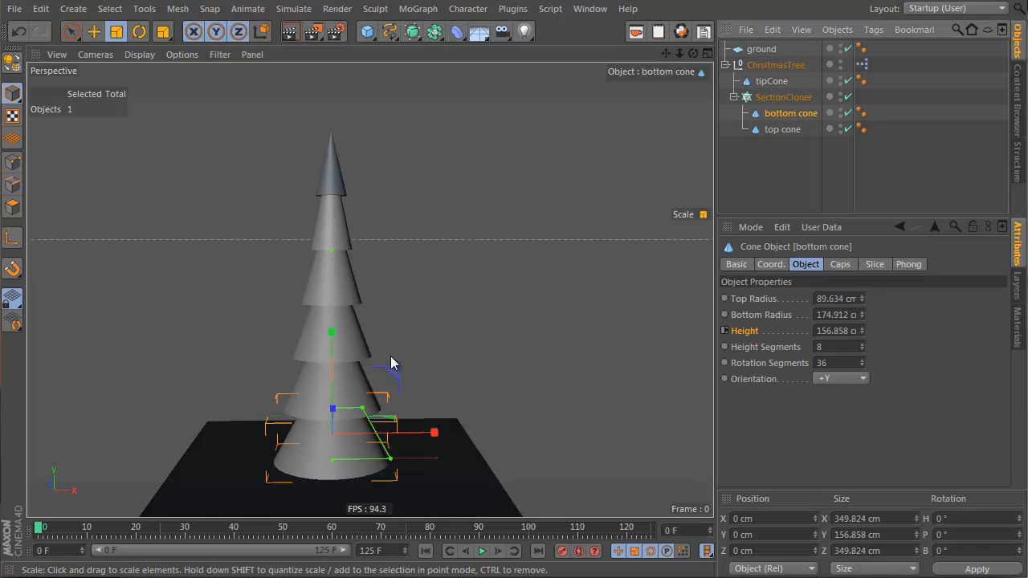
{"action": "left_click_drag", "start_coordinate": [861, 329], "coordinate": [862, 354]}
{"action": "scroll", "coordinate": [357, 313], "scroll_direction": "up", "scroll_amount": 3}
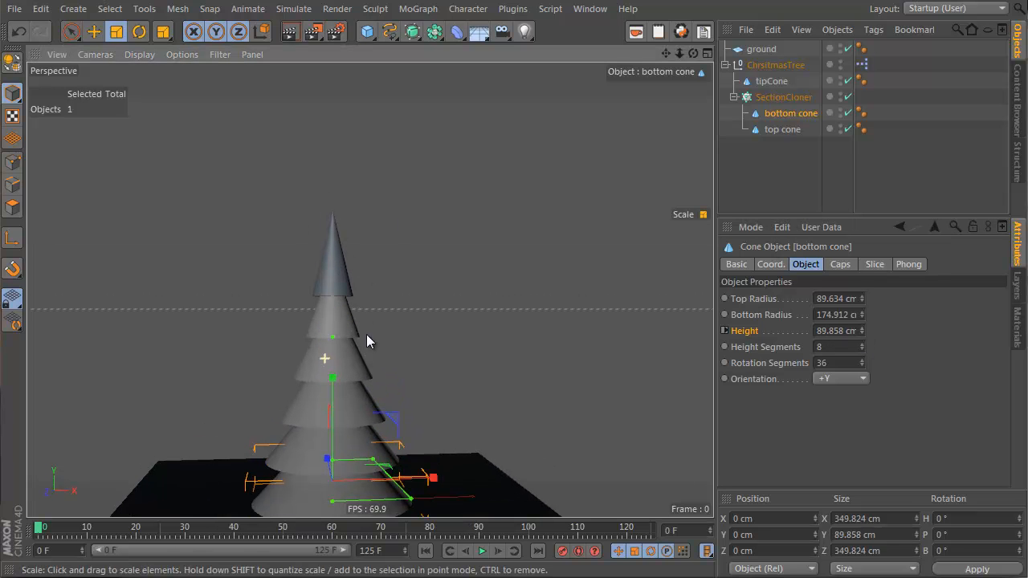
{"action": "left_click_drag", "start_coordinate": [427, 266], "coordinate": [373, 304], "text": "alt"}
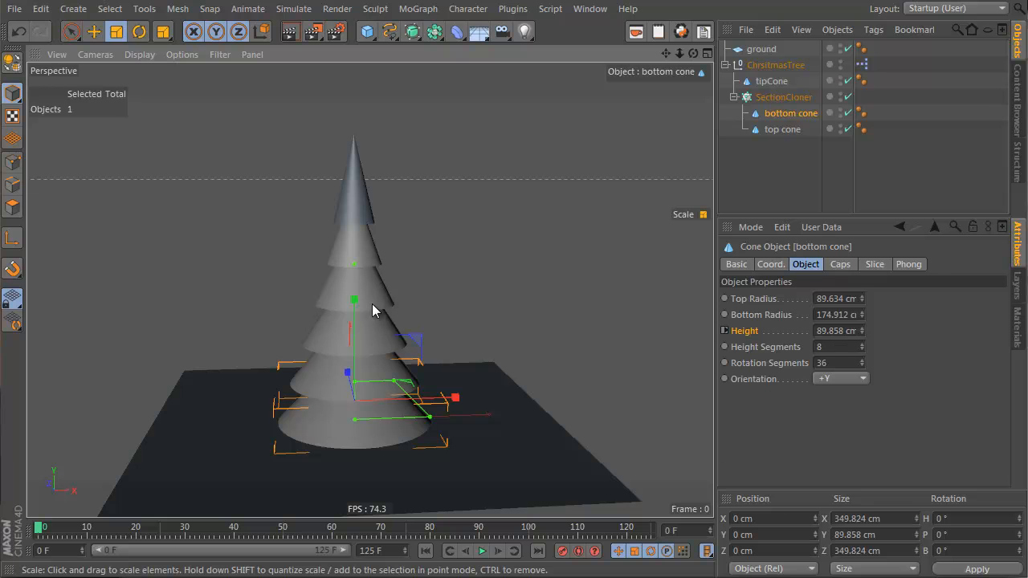
Step: Create a new material and set its color to H 94°, S 71%, V 70%
{"action": "left_click", "coordinate": [1018, 337]}
{"action": "double_click", "coordinate": [786, 332]}
{"action": "double_click", "coordinate": [736, 257]}
{"action": "left_click_drag", "start_coordinate": [465, 99], "coordinate": [572, 129]}
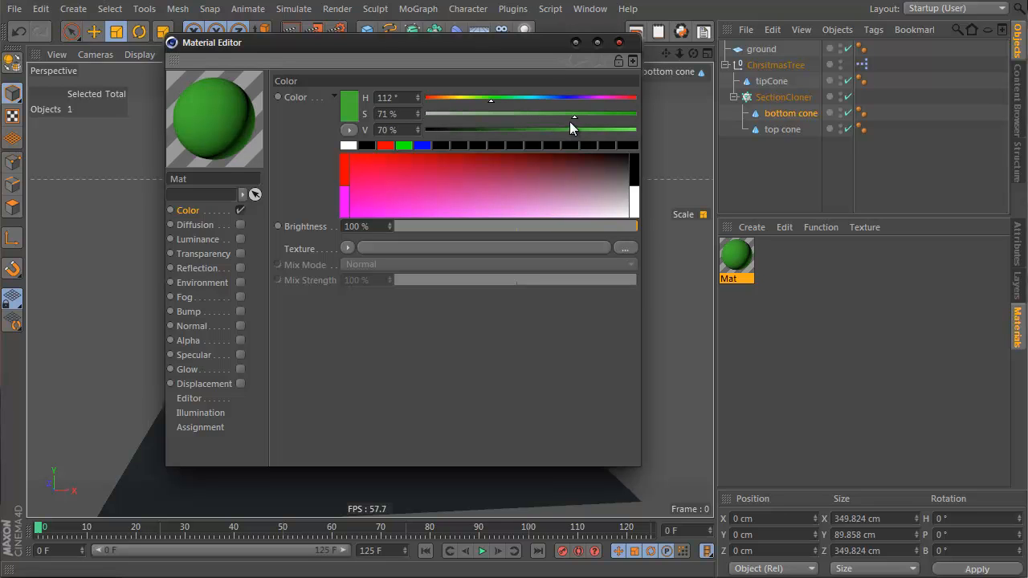
{"action": "left_click_drag", "start_coordinate": [501, 97], "coordinate": [480, 98]}
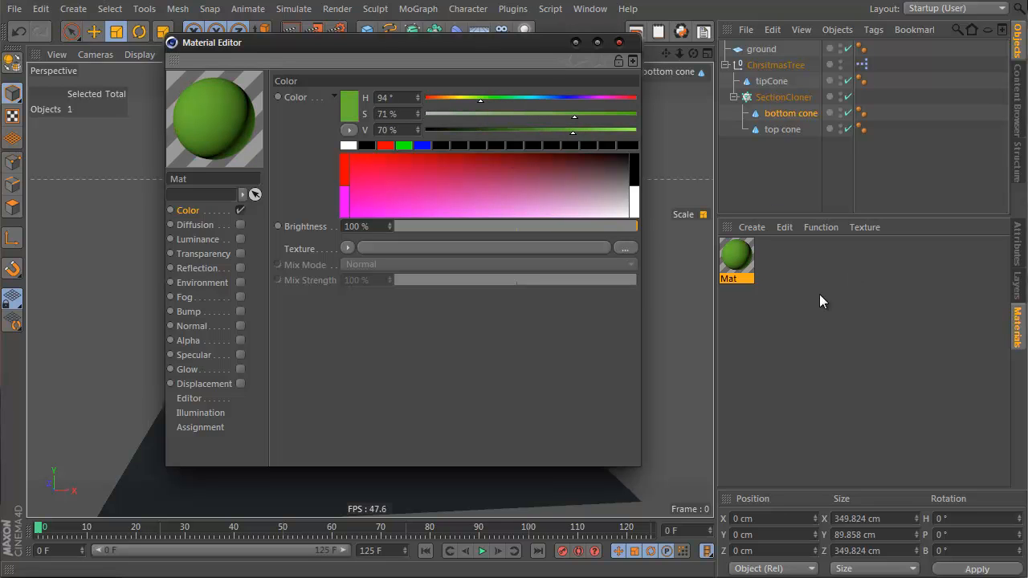
Step: Apply the green material to the ChristmasTree null
{"action": "left_click_drag", "start_coordinate": [737, 257], "coordinate": [741, 115]}
{"action": "left_click_drag", "start_coordinate": [773, 61], "coordinate": [774, 64]}
{"action": "left_click_drag", "start_coordinate": [482, 43], "coordinate": [789, 86]}
{"action": "left_click", "coordinate": [925, 81]}
{"action": "left_click", "coordinate": [799, 137]}
{"action": "mouse_move", "coordinate": [279, 341]}
{"action": "left_mouse_down", "text": "alt"}
{"action": "mouse_move", "coordinate": [368, 218]}
{"action": "mouse_move", "coordinate": [374, 352]}
{"action": "mouse_move", "coordinate": [340, 291]}
{"action": "mouse_move", "coordinate": [316, 394]}
{"action": "mouse_move", "coordinate": [323, 410]}
{"action": "mouse_move", "coordinate": [327, 380]}
{"action": "left_mouse_up", "text": "alt"}
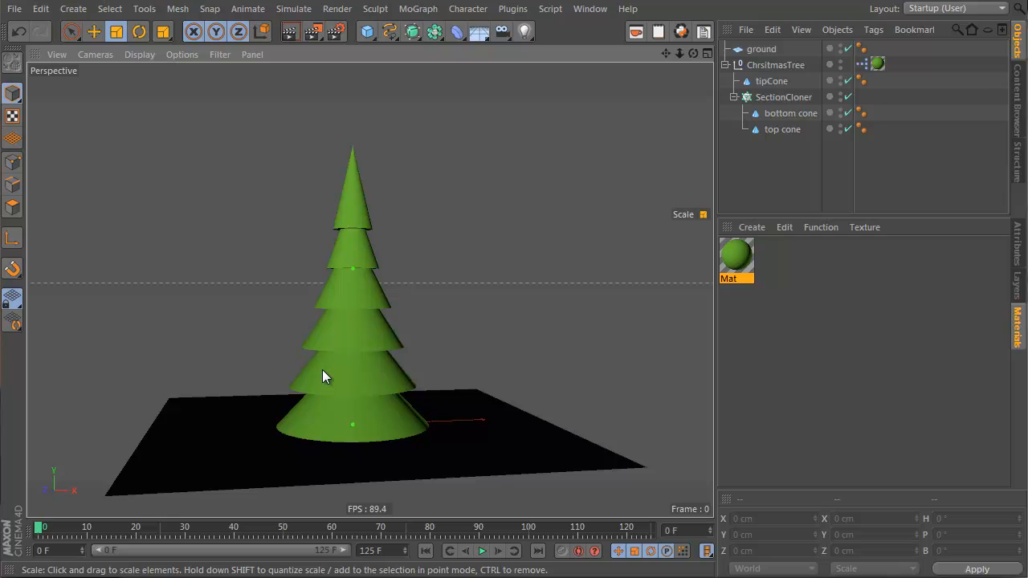
Step: Add a Circle spline object to the scene
{"action": "left_click", "coordinate": [779, 82]}
{"action": "left_click", "coordinate": [785, 156]}
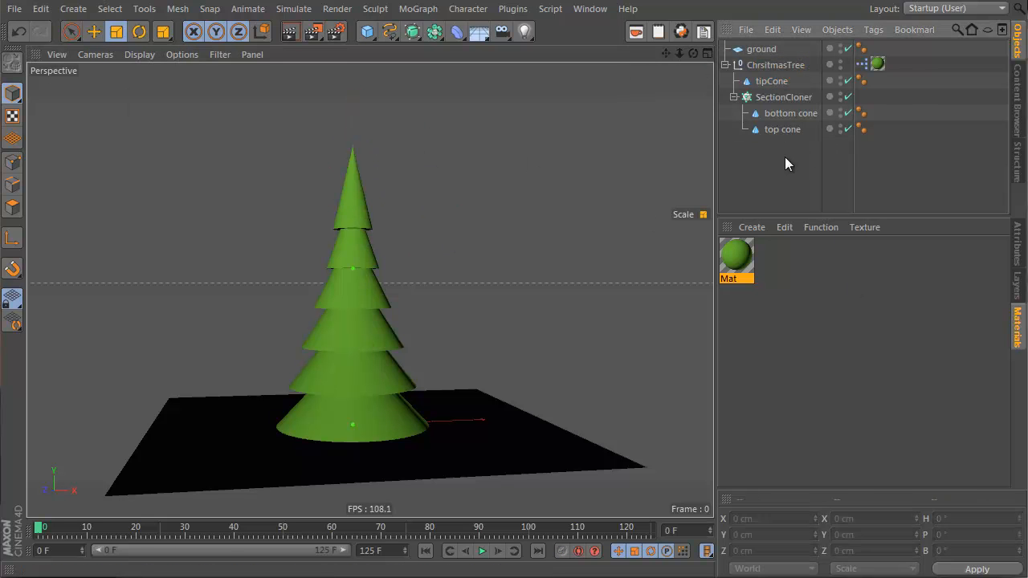
{"action": "left_click", "coordinate": [389, 31]}
{"action": "left_click", "coordinate": [520, 118]}
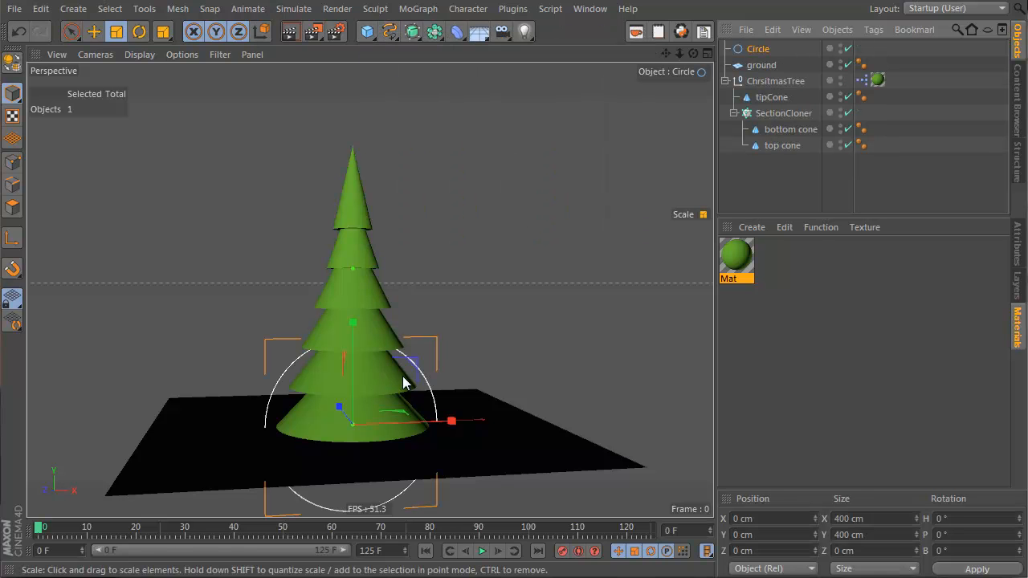
Step: Set the circle's plane to XZ and move it up to about 467 cm above the tree
{"action": "left_click", "coordinate": [1018, 245]}
{"action": "left_click", "coordinate": [845, 375]}
{"action": "left_click", "coordinate": [839, 422]}
{"action": "key", "text": "e"}
{"action": "left_click_drag", "start_coordinate": [347, 336], "coordinate": [399, 135]}
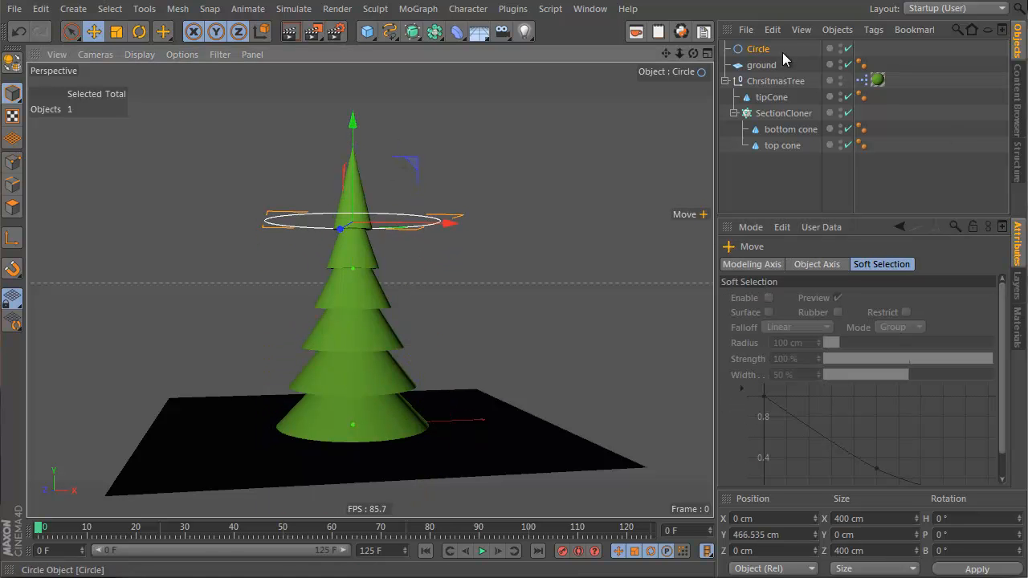
Step: Rename the circle to treeHeight and place it inside the ChristmasTree null
{"action": "double_click", "coordinate": [759, 49]}
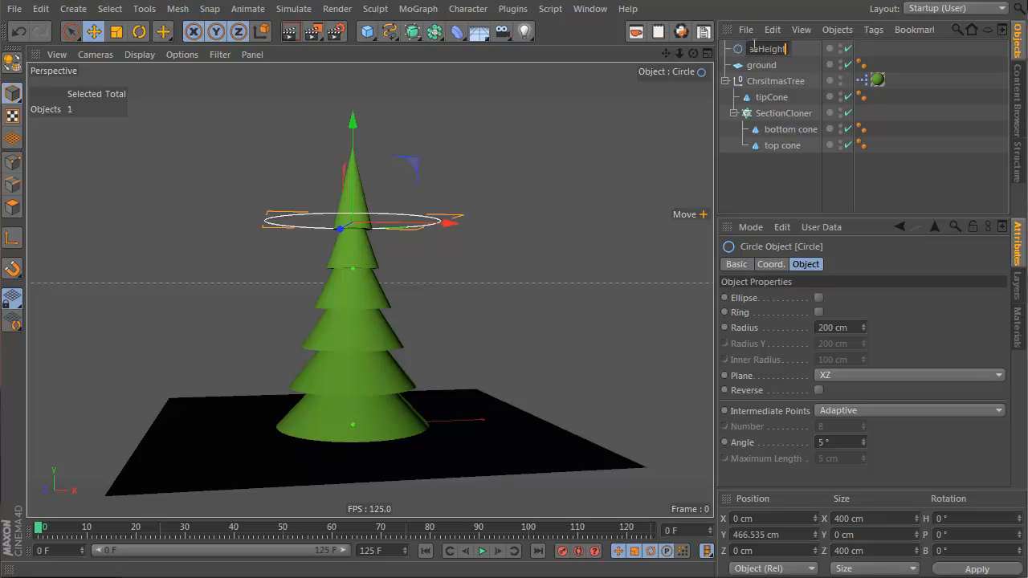
{"action": "key", "text": "Return"}
{"action": "left_click_drag", "start_coordinate": [769, 88], "coordinate": [769, 90]}
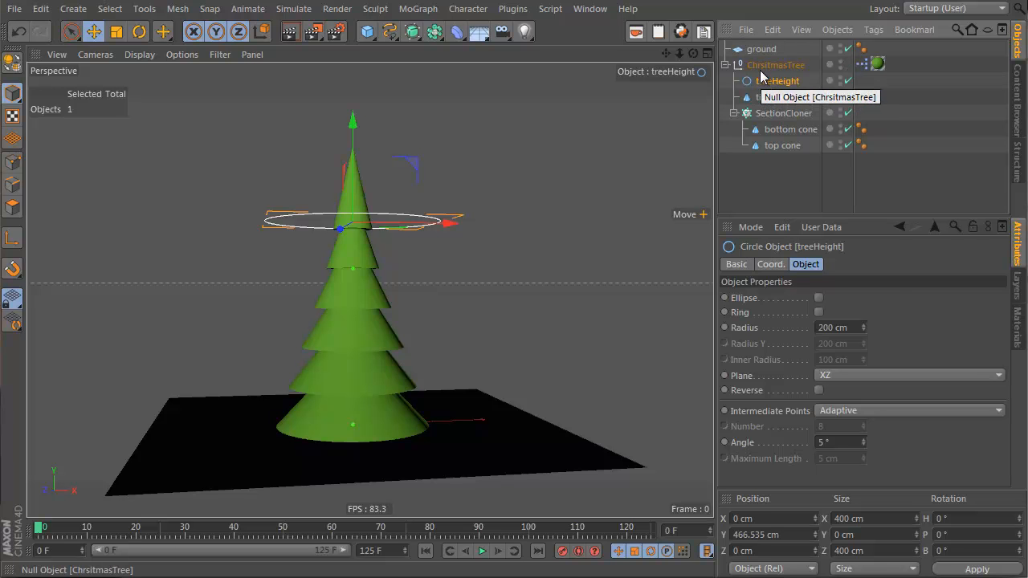
{"action": "left_click", "coordinate": [773, 65]}
{"action": "left_click_drag", "start_coordinate": [438, 422], "coordinate": [382, 422]}
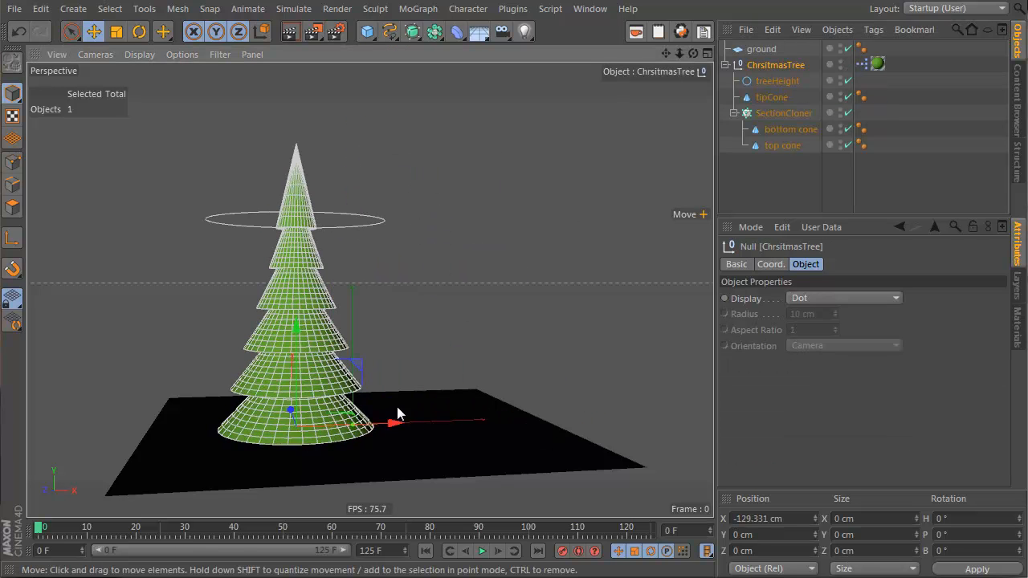
{"action": "key", "text": "ctrl+z"}
Step: Open the ChristmasTree XPresso editor and add the treeHeight circle as a node
{"action": "left_click", "coordinate": [773, 82]}
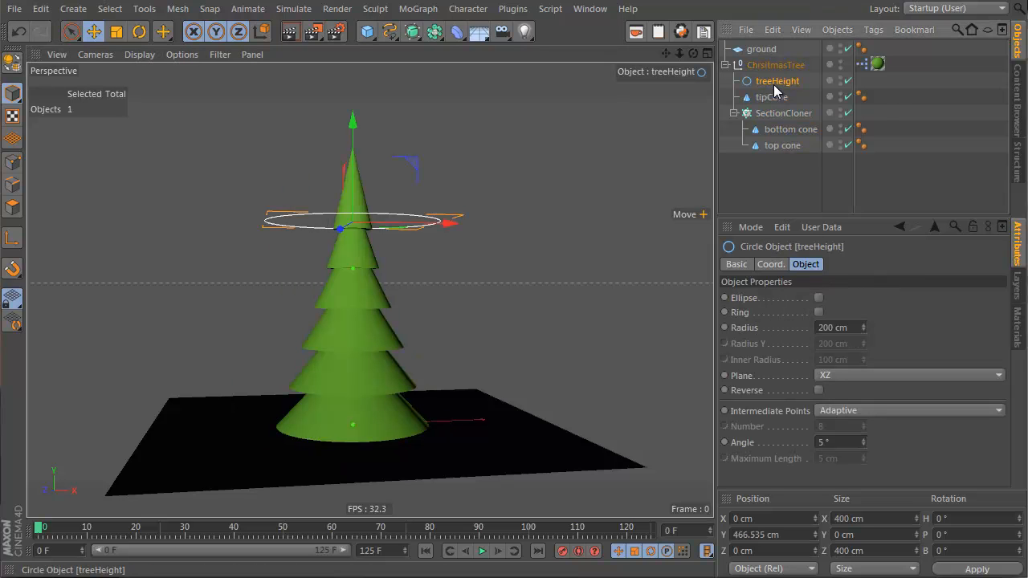
{"action": "double_click", "coordinate": [862, 64]}
{"action": "left_click_drag", "start_coordinate": [553, 178], "coordinate": [505, 138]}
{"action": "middle_click_drag", "start_coordinate": [215, 302], "coordinate": [99, 295], "text": "alt"}
{"action": "left_click_drag", "start_coordinate": [248, 223], "coordinate": [245, 211], "text": "alt"}
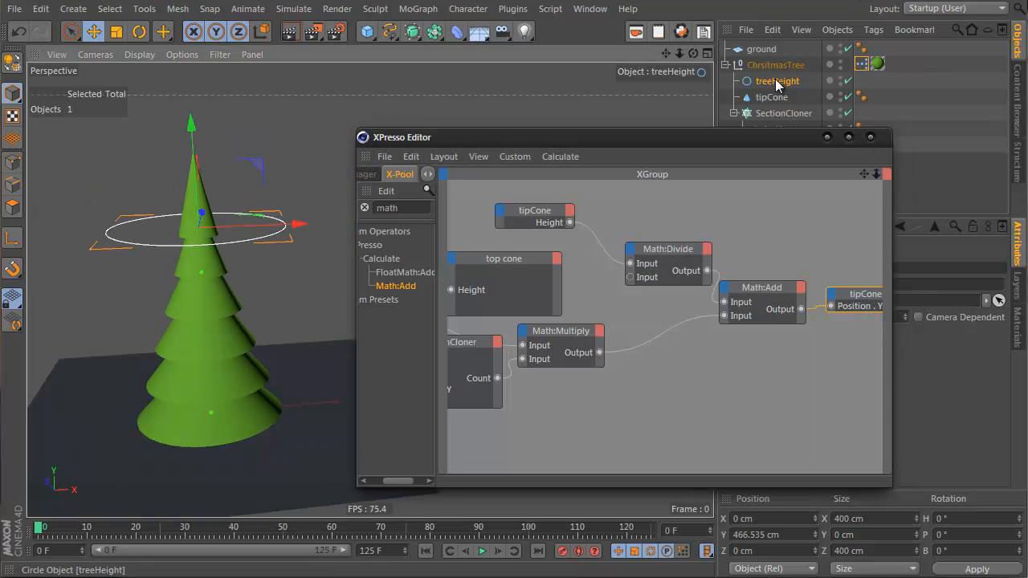
{"action": "scroll", "coordinate": [693, 356], "scroll_direction": "down", "scroll_amount": 4}
{"action": "scroll", "coordinate": [695, 357], "scroll_direction": "up", "scroll_amount": 2}
{"action": "scroll", "coordinate": [695, 357], "scroll_direction": "down", "scroll_amount": 1}
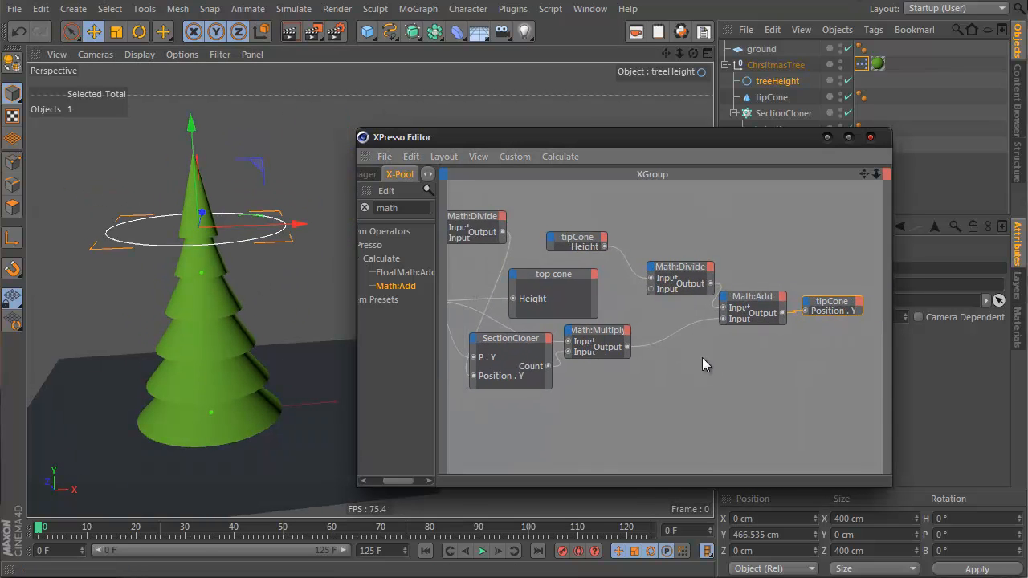
{"action": "middle_click_drag", "start_coordinate": [696, 357], "coordinate": [779, 441], "text": "alt"}
{"action": "left_click_drag", "start_coordinate": [780, 81], "coordinate": [661, 349]}
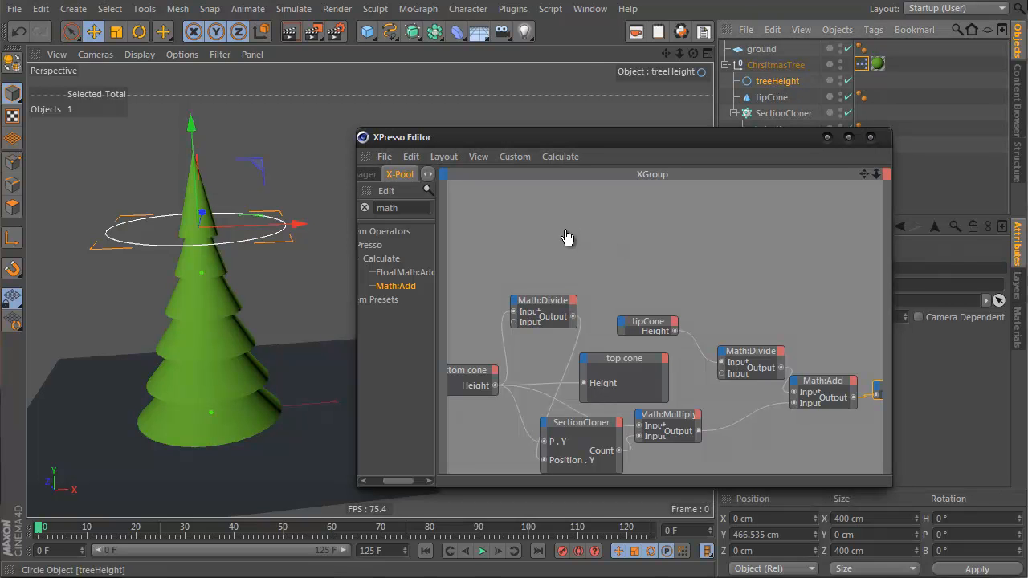
{"action": "left_click_drag", "start_coordinate": [575, 238], "coordinate": [575, 238]}
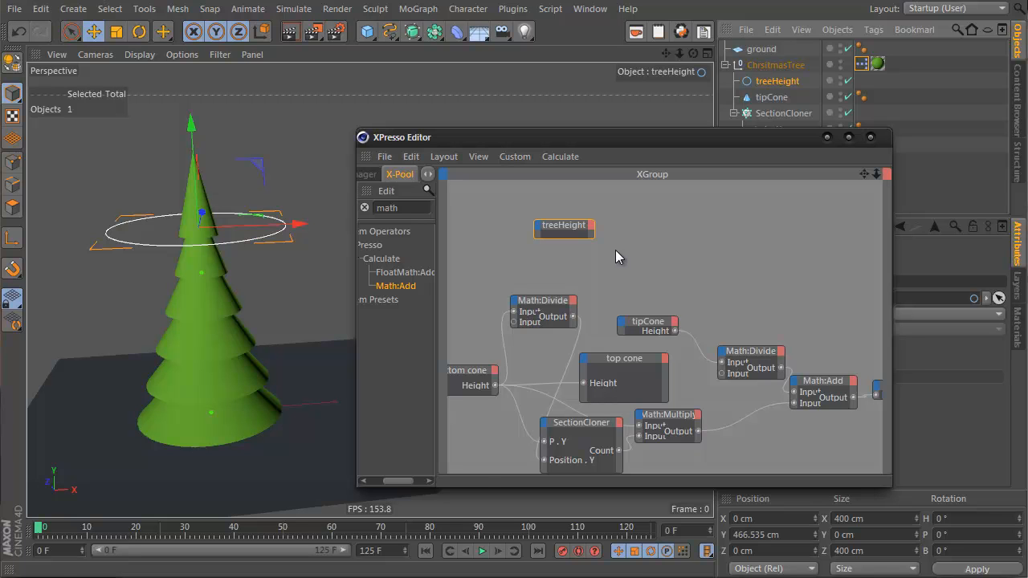
Step: Add a Position . Y output port to the treeHeight node
{"action": "left_click", "coordinate": [591, 226]}
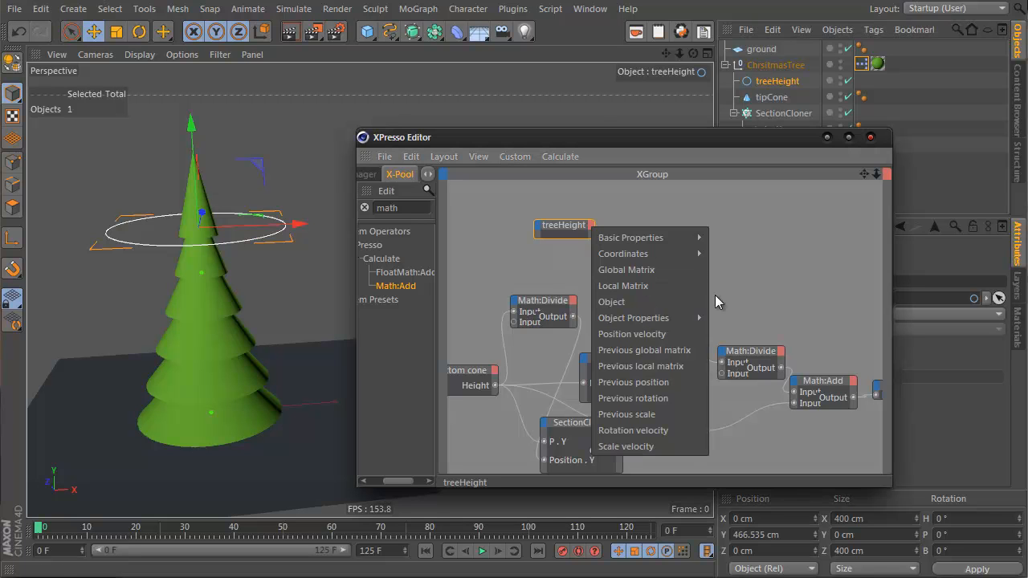
{"action": "mouse_move", "coordinate": [676, 252]}
{"action": "mouse_move", "coordinate": [786, 307]}
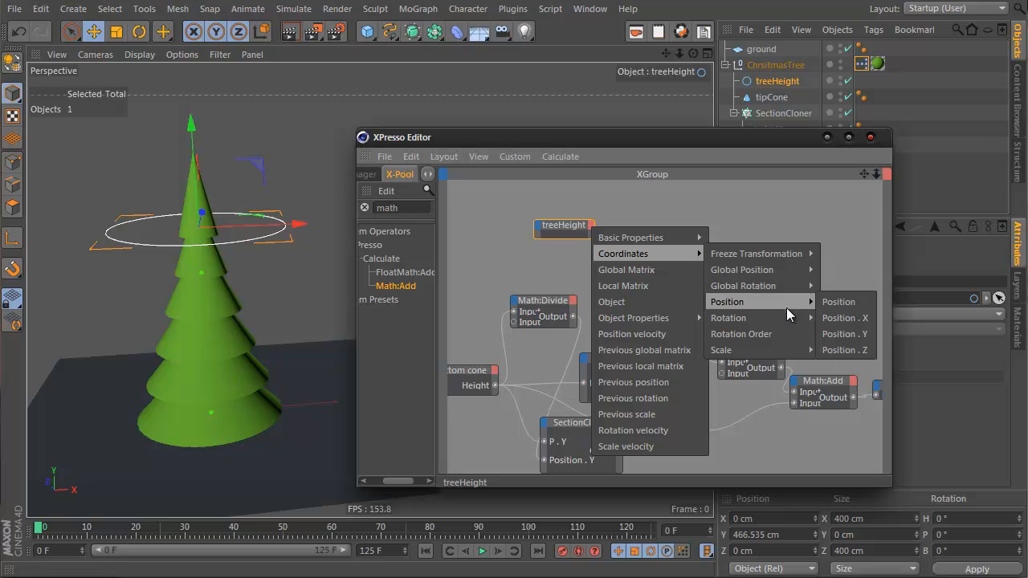
{"action": "left_click", "coordinate": [844, 332]}
{"action": "scroll", "coordinate": [704, 355], "scroll_direction": "up", "scroll_amount": 8}
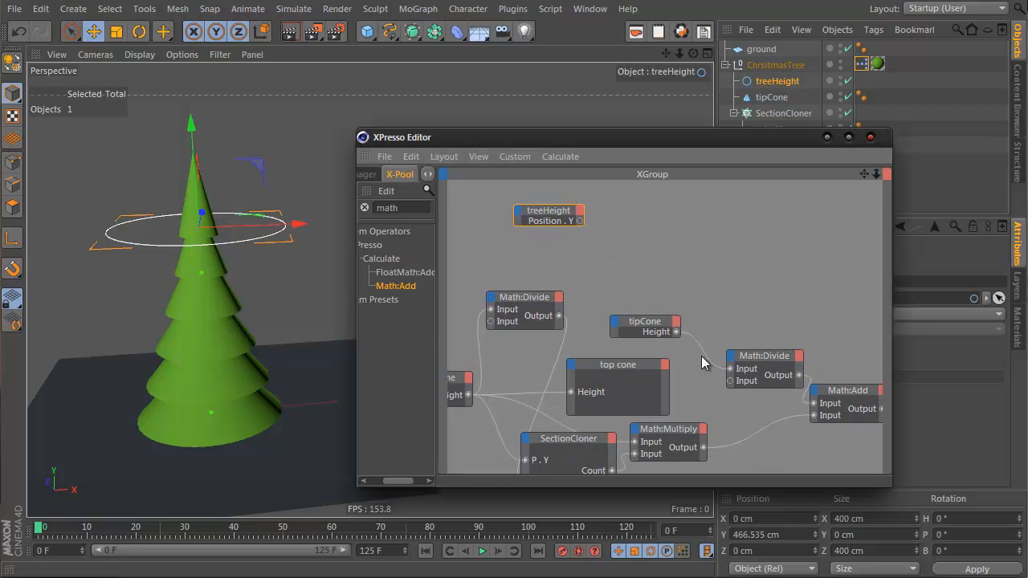
Step: Add a Count input port to the SectionCloner node
{"action": "scroll", "coordinate": [697, 356], "scroll_direction": "down", "scroll_amount": 1}
{"action": "middle_click_drag", "start_coordinate": [577, 238], "coordinate": [608, 235], "text": "alt"}
{"action": "scroll", "coordinate": [695, 356], "scroll_direction": "down", "scroll_amount": 4}
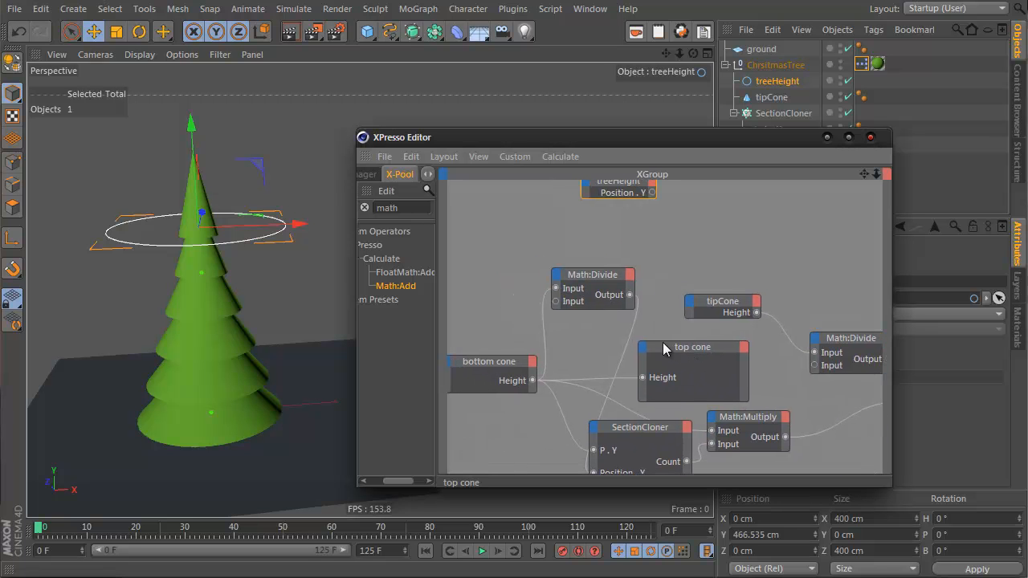
{"action": "scroll", "coordinate": [694, 357], "scroll_direction": "down", "scroll_amount": 2}
{"action": "left_click", "coordinate": [616, 363]}
{"action": "left_click", "coordinate": [573, 365]}
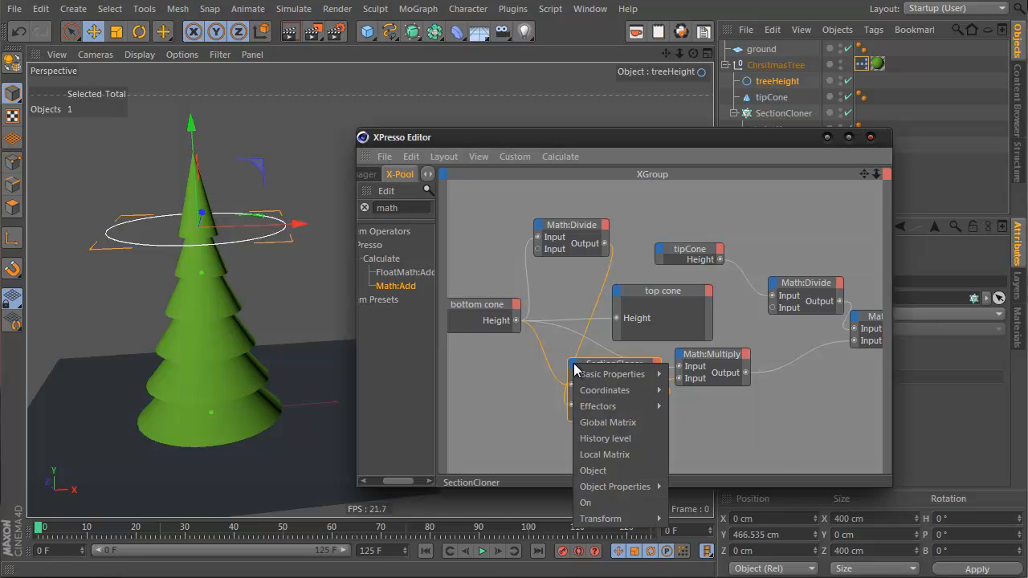
{"action": "mouse_move", "coordinate": [642, 485]}
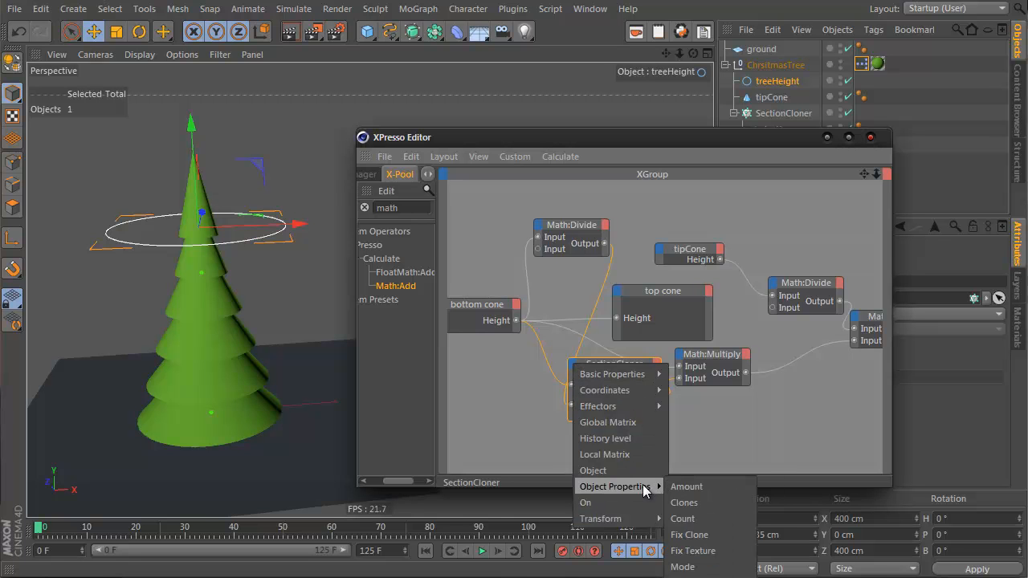
{"action": "left_click", "coordinate": [693, 519]}
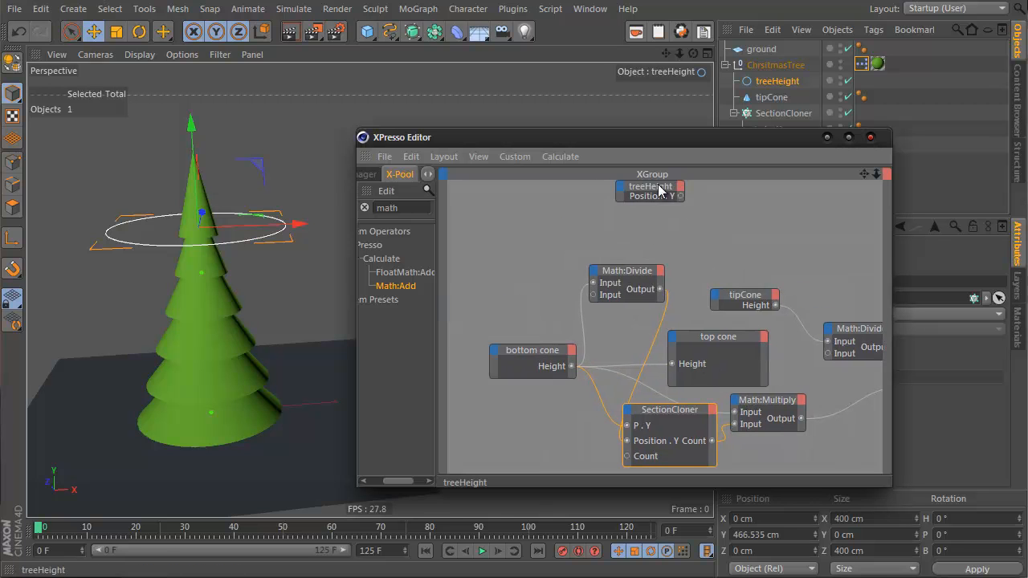
Step: Add a Math node beside the treeHeight node and set its function to Divide
{"action": "left_click_drag", "start_coordinate": [645, 187], "coordinate": [560, 227]}
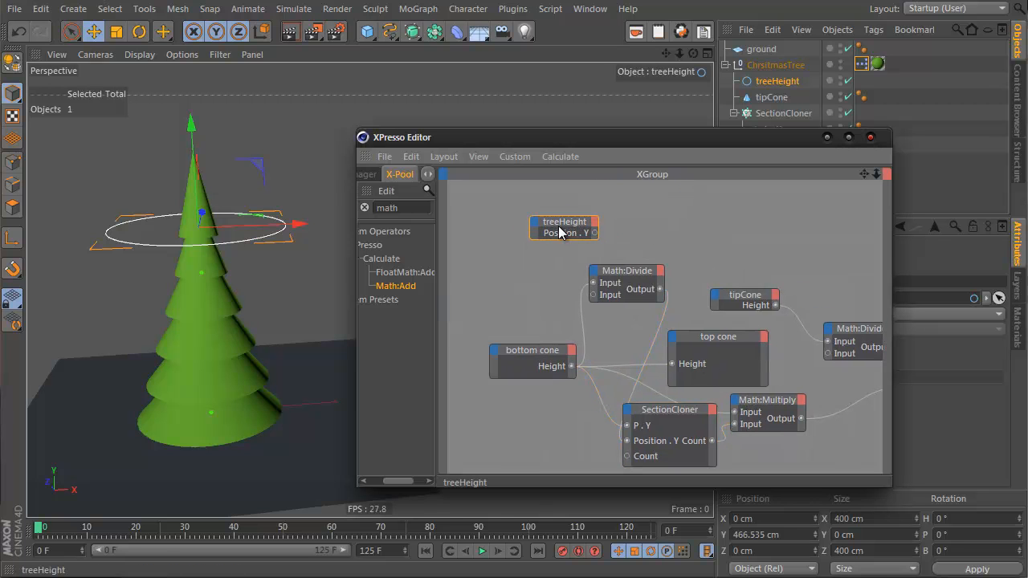
{"action": "left_click_drag", "start_coordinate": [492, 481], "coordinate": [518, 439]}
{"action": "middle_click_drag", "start_coordinate": [512, 473], "coordinate": [523, 425], "text": "alt"}
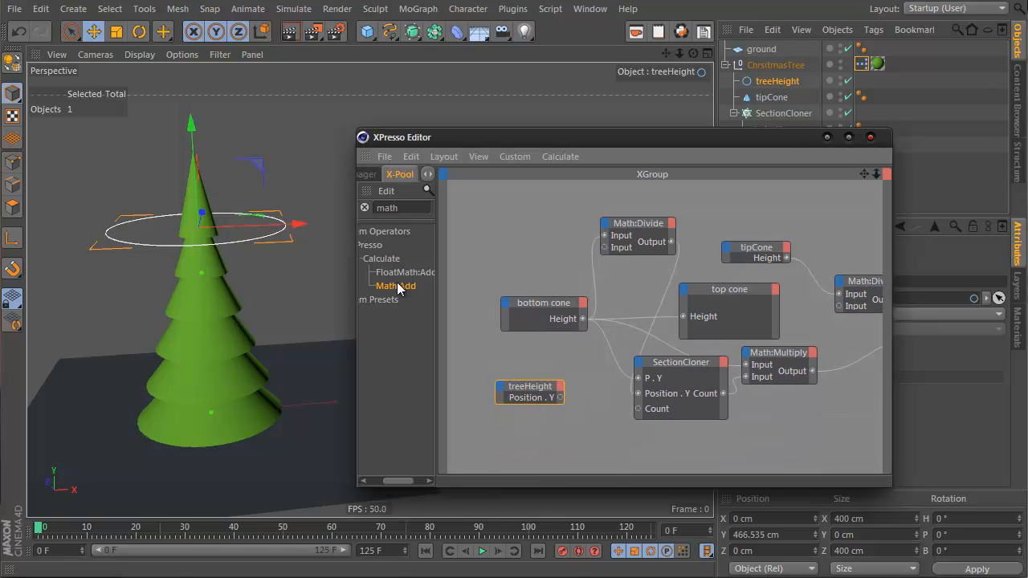
{"action": "left_click_drag", "start_coordinate": [591, 402], "coordinate": [592, 401]}
{"action": "left_click_drag", "start_coordinate": [723, 136], "coordinate": [561, 99]}
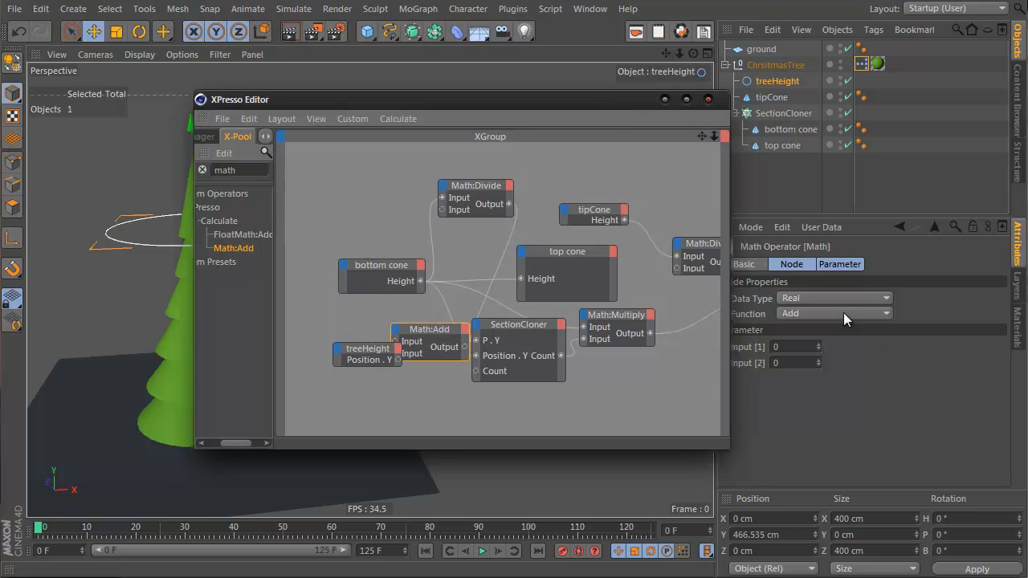
{"action": "left_click", "coordinate": [819, 313]}
{"action": "left_click", "coordinate": [830, 379]}
Step: Wire treeHeight's Position . Y and bottom cone's Height into the Divide node, and its output into SectionCloner's Count
{"action": "left_click_drag", "start_coordinate": [437, 328], "coordinate": [480, 326]}
{"action": "left_click_drag", "start_coordinate": [397, 358], "coordinate": [437, 337]}
{"action": "left_click_drag", "start_coordinate": [437, 95], "coordinate": [677, 106]}
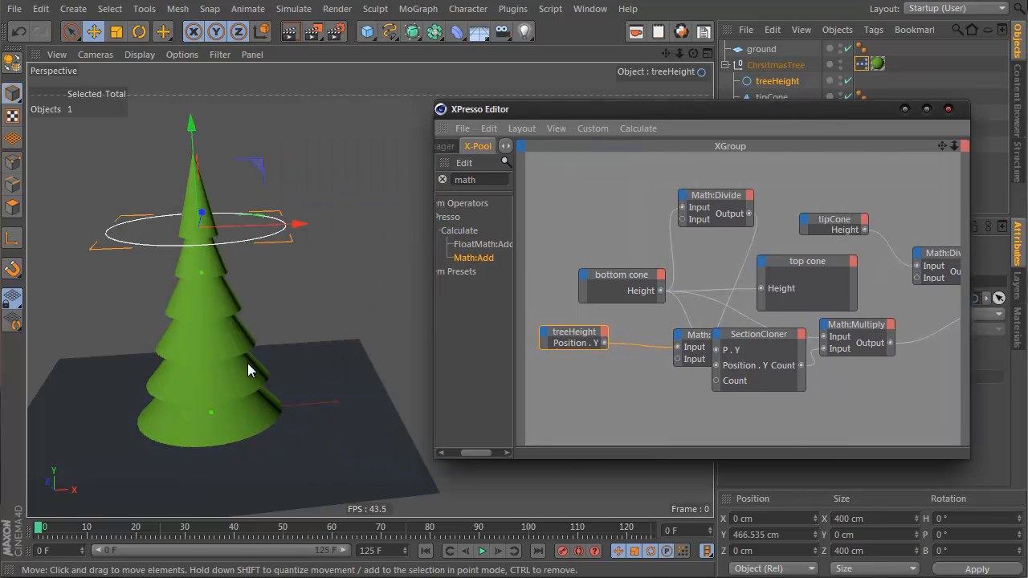
{"action": "left_click", "coordinate": [227, 360]}
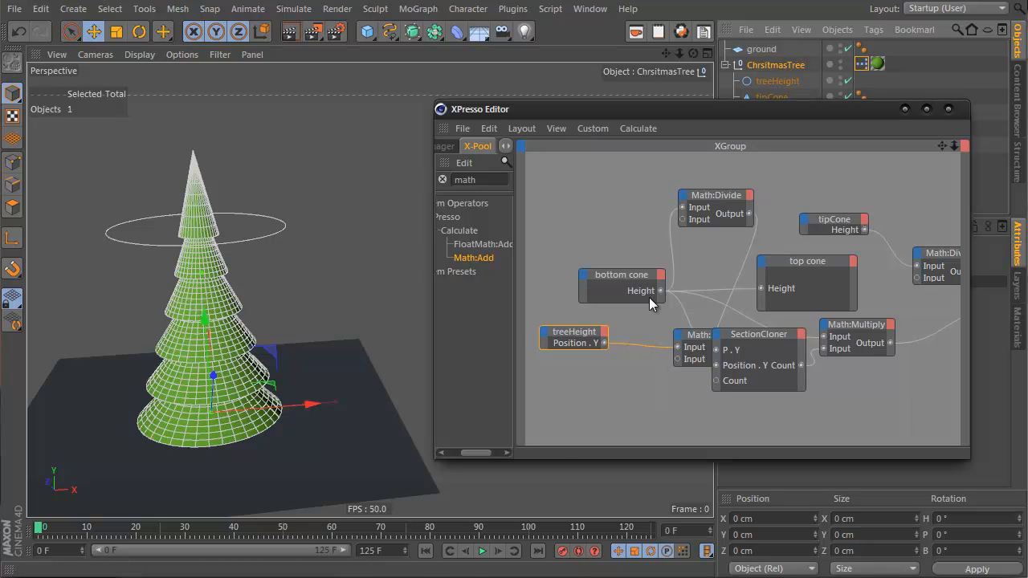
{"action": "mouse_move", "coordinate": [683, 345]}
{"action": "left_mouse_down"}
{"action": "mouse_move", "coordinate": [669, 347]}
{"action": "mouse_move", "coordinate": [665, 325]}
{"action": "mouse_move", "coordinate": [674, 342]}
{"action": "left_mouse_up"}
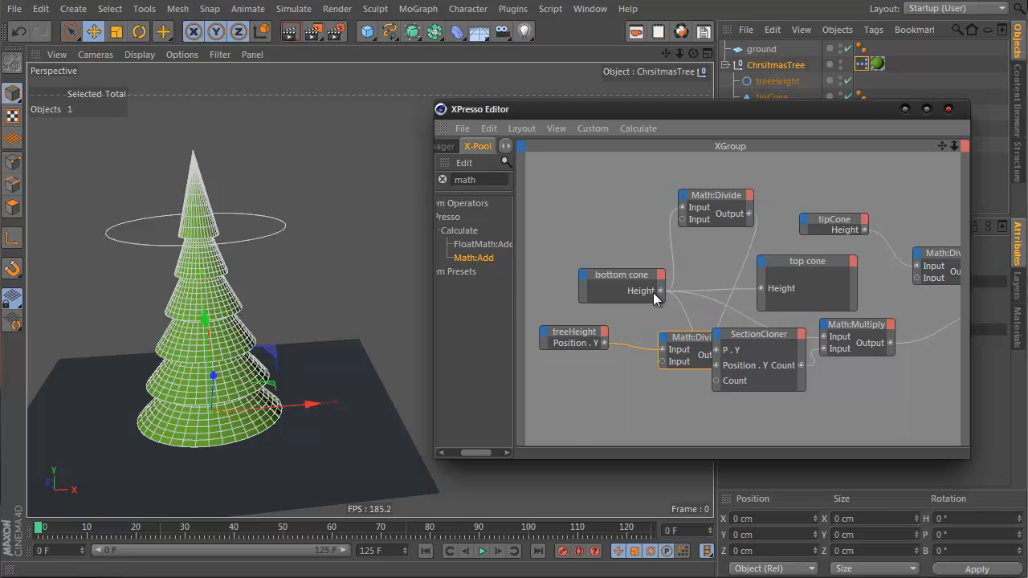
{"action": "left_click_drag", "start_coordinate": [661, 291], "coordinate": [720, 387]}
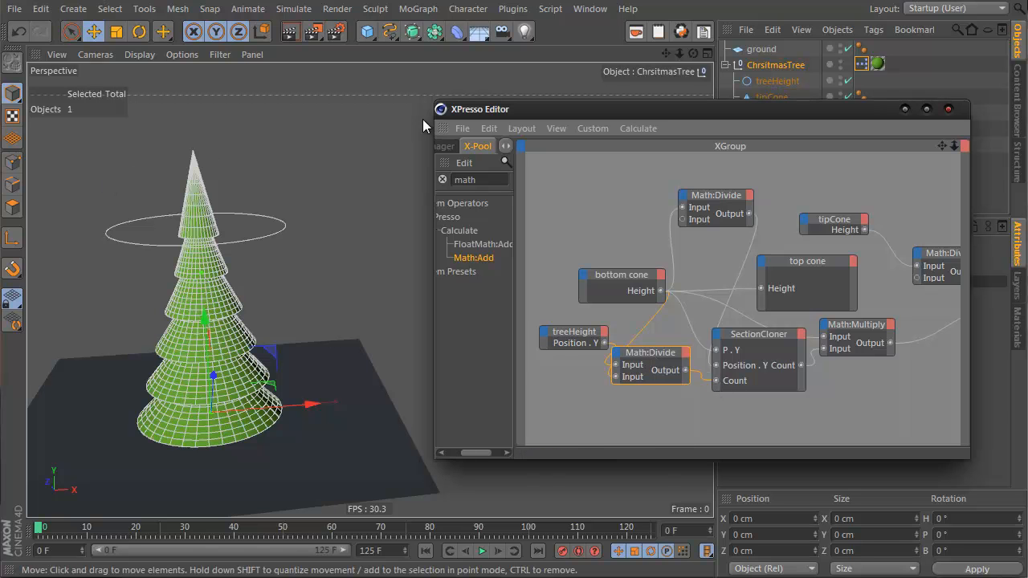
Step: Move the treeHeight circle up and back down to about 486 cm to test the height control
{"action": "left_click", "coordinate": [264, 238]}
{"action": "left_click_drag", "start_coordinate": [198, 164], "coordinate": [241, 46]}
{"action": "middle_click_drag", "start_coordinate": [208, 224], "coordinate": [253, 237], "text": "alt"}
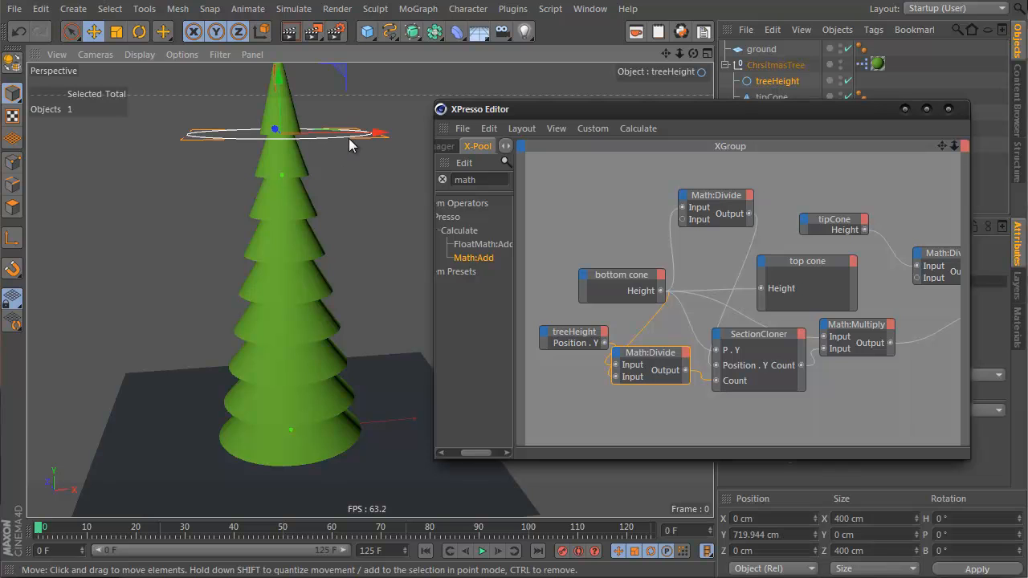
{"action": "left_click_drag", "start_coordinate": [277, 93], "coordinate": [272, 192]}
{"action": "left_click_drag", "start_coordinate": [375, 296], "coordinate": [383, 254], "text": "alt"}
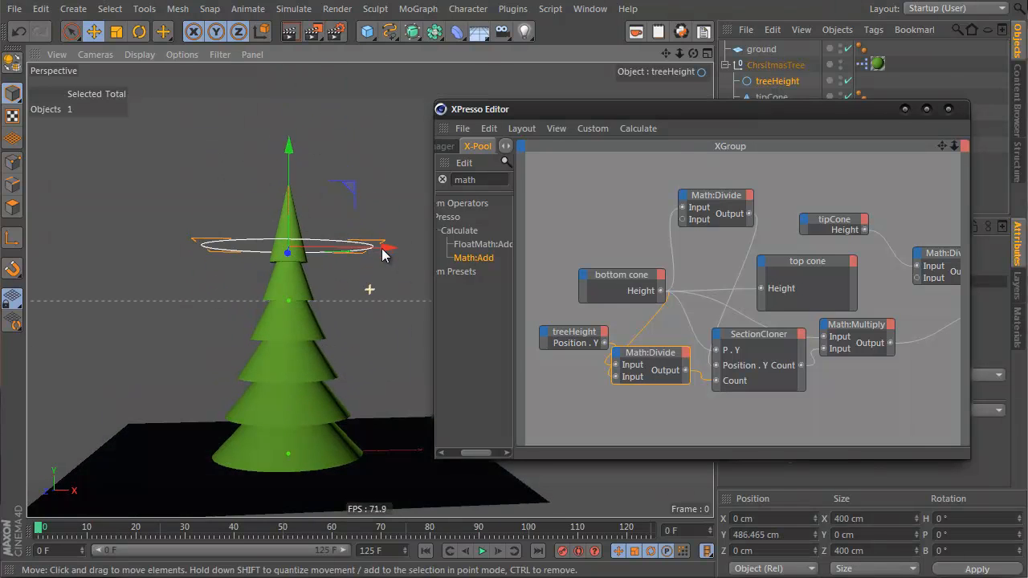
Step: Scale the treeHeight circle down to about 265.6 cm across and close the XPresso editor
{"action": "key", "text": "t"}
{"action": "left_click_drag", "start_coordinate": [347, 201], "coordinate": [132, 255]}
{"action": "left_click", "coordinate": [908, 110]}
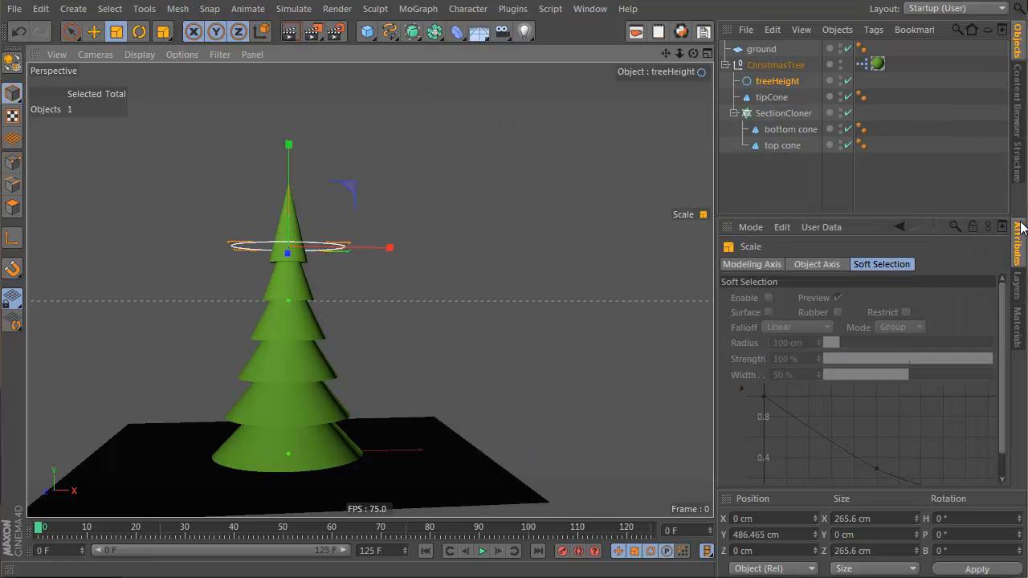
Step: Enable Use Color on treeHeight and set its display color to light blue (R 0, G 204, B 255)
{"action": "left_click", "coordinate": [784, 86]}
{"action": "left_click", "coordinate": [731, 266]}
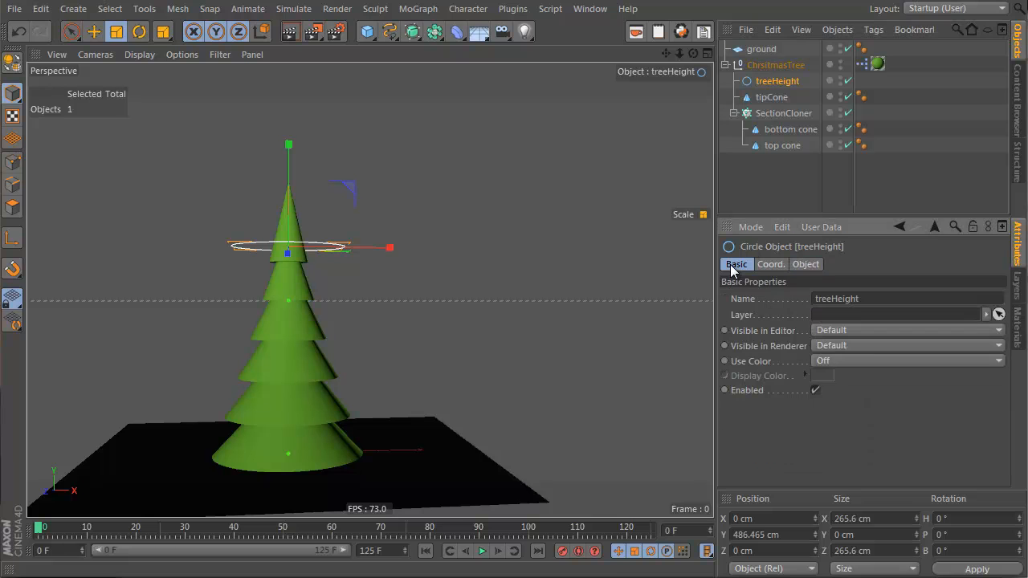
{"action": "left_click", "coordinate": [840, 360]}
{"action": "left_click", "coordinate": [848, 408]}
{"action": "left_click", "coordinate": [821, 375]}
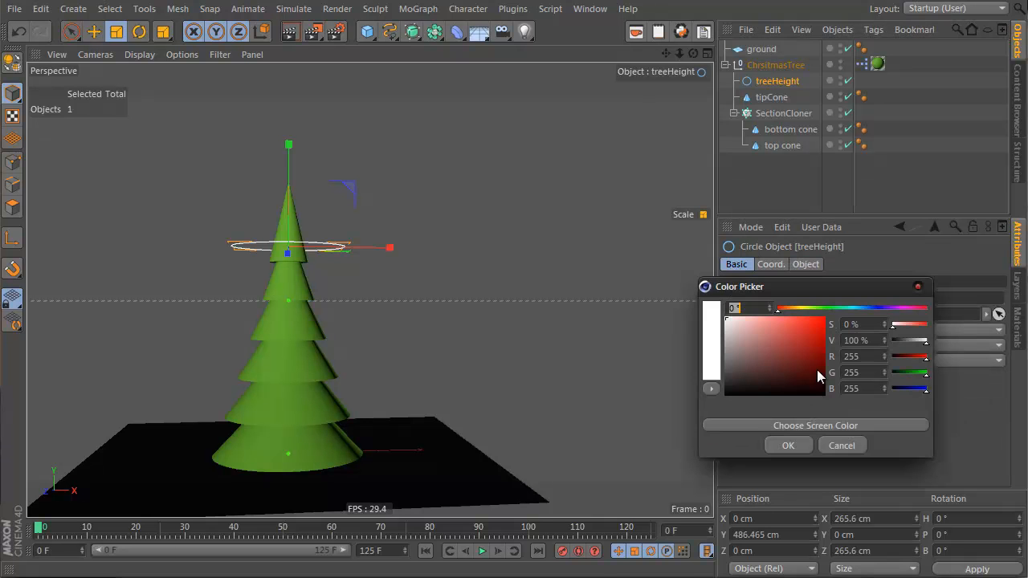
{"action": "left_click", "coordinate": [856, 308]}
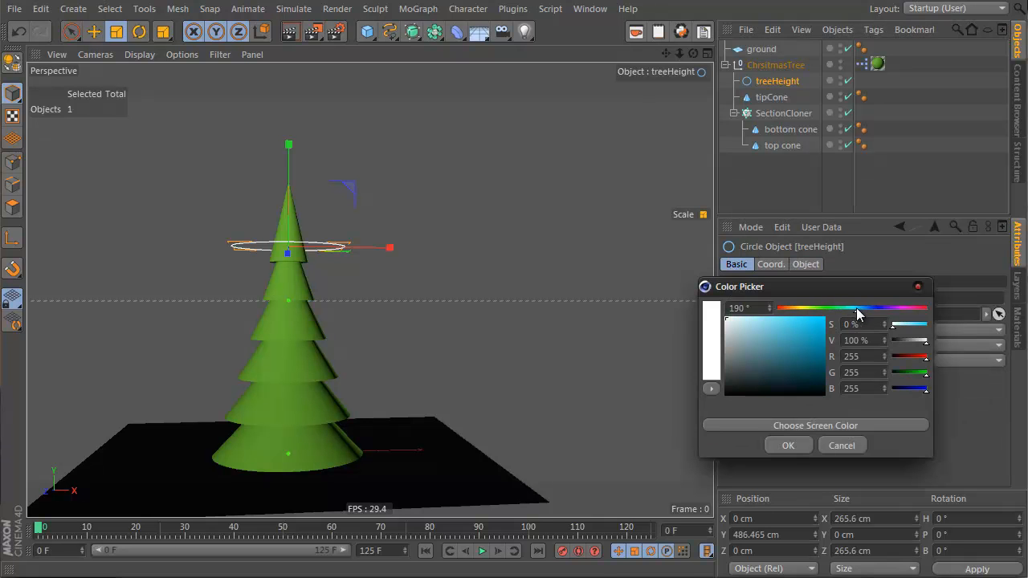
{"action": "left_click", "coordinate": [788, 446]}
Step: Move the treeHeight circle up to about 525 cm
{"action": "left_click", "coordinate": [416, 167]}
{"action": "left_click_drag", "start_coordinate": [416, 167], "coordinate": [371, 222], "text": "alt"}
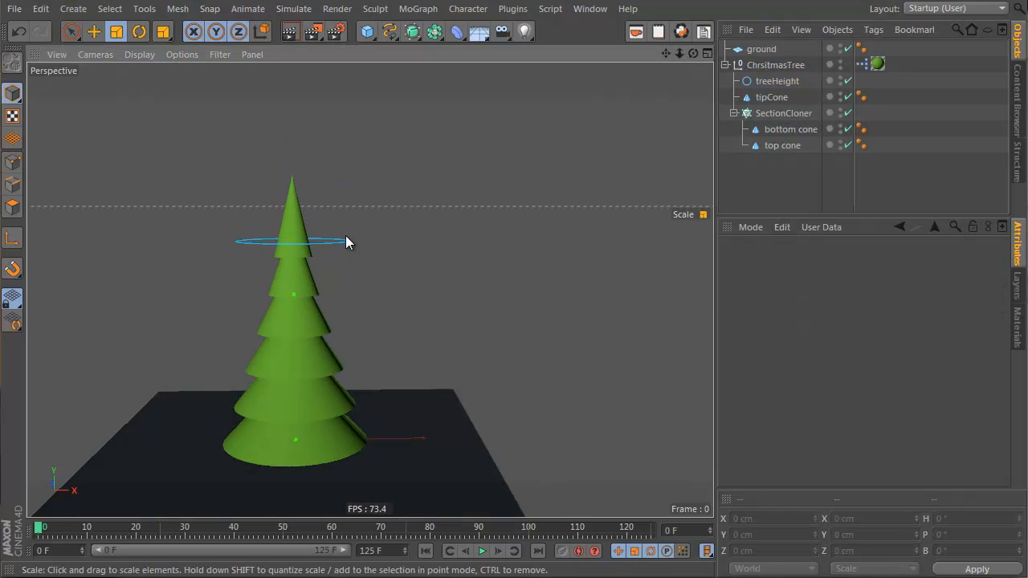
{"action": "left_click", "coordinate": [344, 239]}
{"action": "key", "text": "e"}
{"action": "mouse_move", "coordinate": [292, 138]}
{"action": "left_mouse_down"}
{"action": "mouse_move", "coordinate": [291, 251]}
{"action": "mouse_move", "coordinate": [292, 129]}
{"action": "left_mouse_up"}
{"action": "mouse_move", "coordinate": [297, 360]}
{"action": "right_mouse_down", "text": "alt"}
{"action": "mouse_move", "coordinate": [310, 321]}
{"action": "mouse_move", "coordinate": [310, 337]}
{"action": "right_mouse_up", "text": "alt"}
{"action": "left_click_drag", "start_coordinate": [268, 337], "coordinate": [315, 389], "text": "alt"}
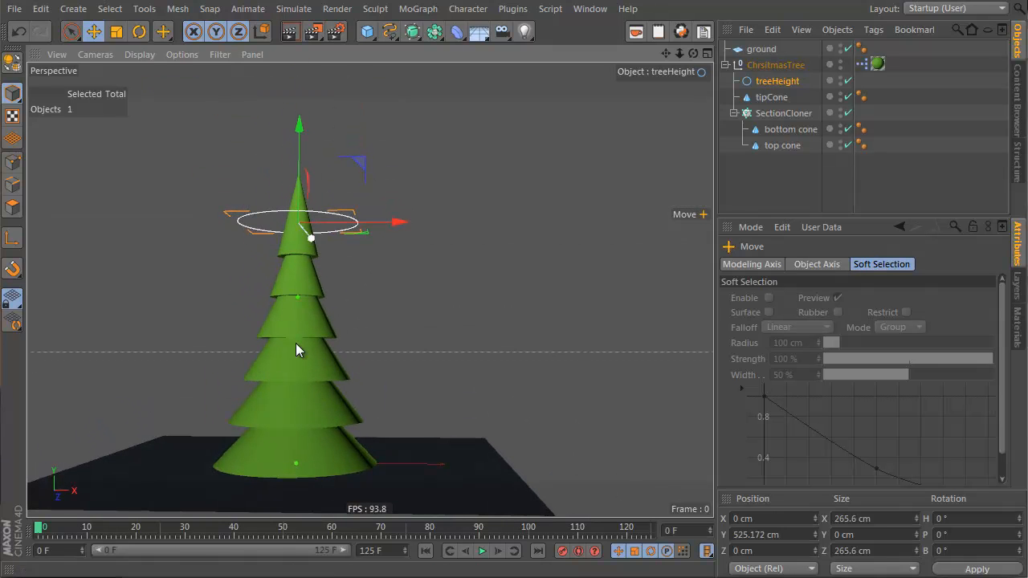
Step: Add an n-Side spline and set its plane to XZ
{"action": "left_click", "coordinate": [387, 34]}
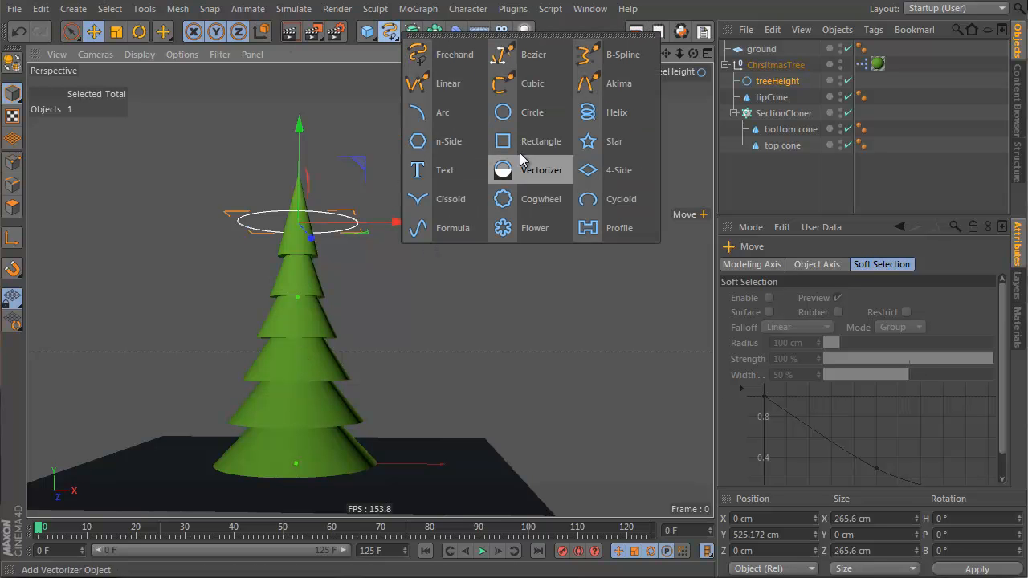
{"action": "left_click", "coordinate": [448, 142]}
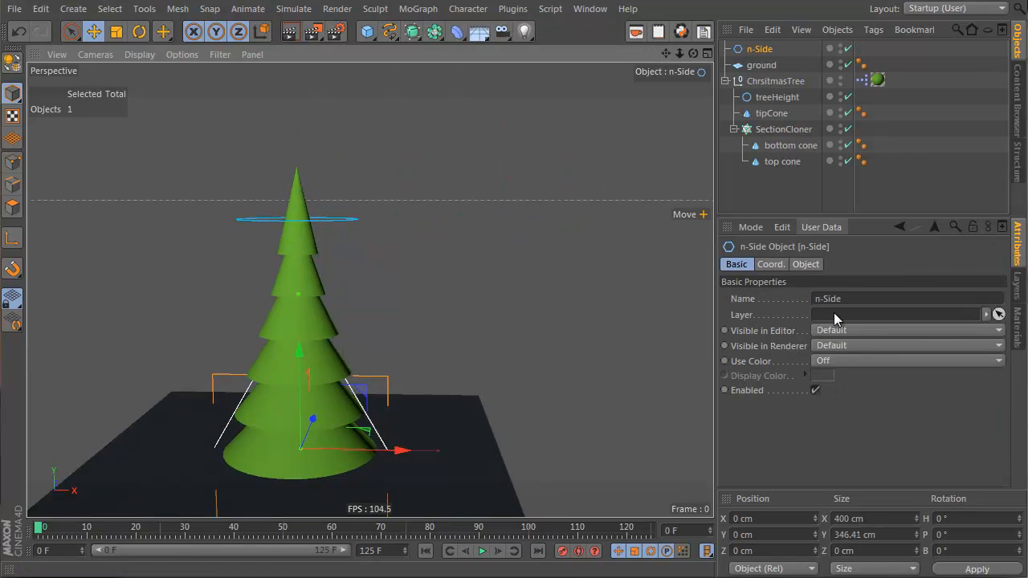
{"action": "left_click", "coordinate": [795, 265]}
{"action": "left_click", "coordinate": [862, 355]}
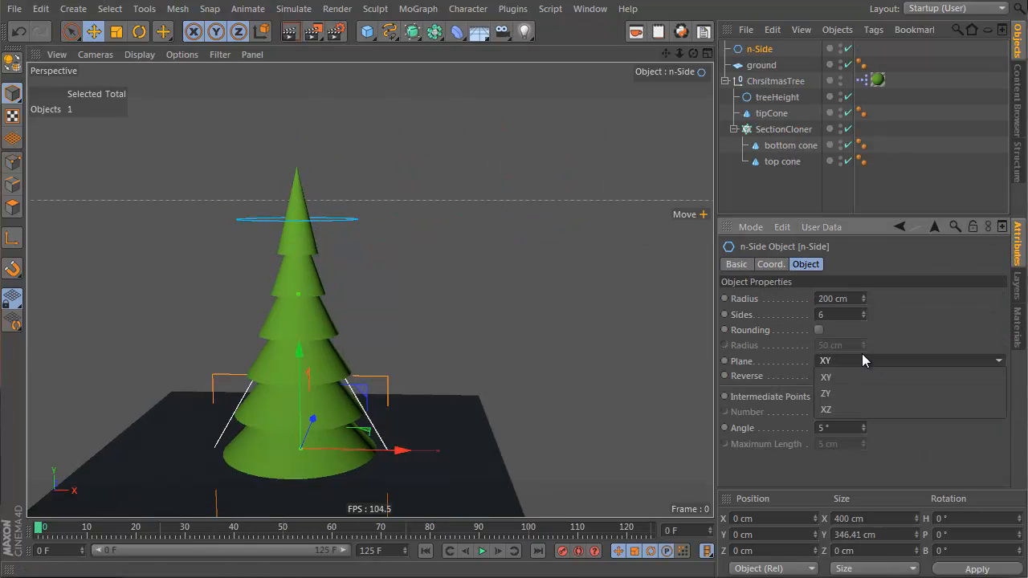
{"action": "left_click", "coordinate": [844, 409]}
Step: Move the n-Side spline up to about 73 cm
{"action": "left_click_drag", "start_coordinate": [303, 380], "coordinate": [308, 348]}
{"action": "mouse_move", "coordinate": [282, 394]}
{"action": "left_mouse_down", "text": "alt"}
{"action": "mouse_move", "coordinate": [302, 319]}
{"action": "mouse_move", "coordinate": [273, 380]}
{"action": "left_mouse_up", "text": "alt"}
{"action": "right_click_drag", "start_coordinate": [338, 400], "coordinate": [438, 374], "text": "alt"}
Step: Reopen the ChristmasTree XPresso editor and rename the n-Side spline to Segment Height
{"action": "left_click", "coordinate": [776, 82]}
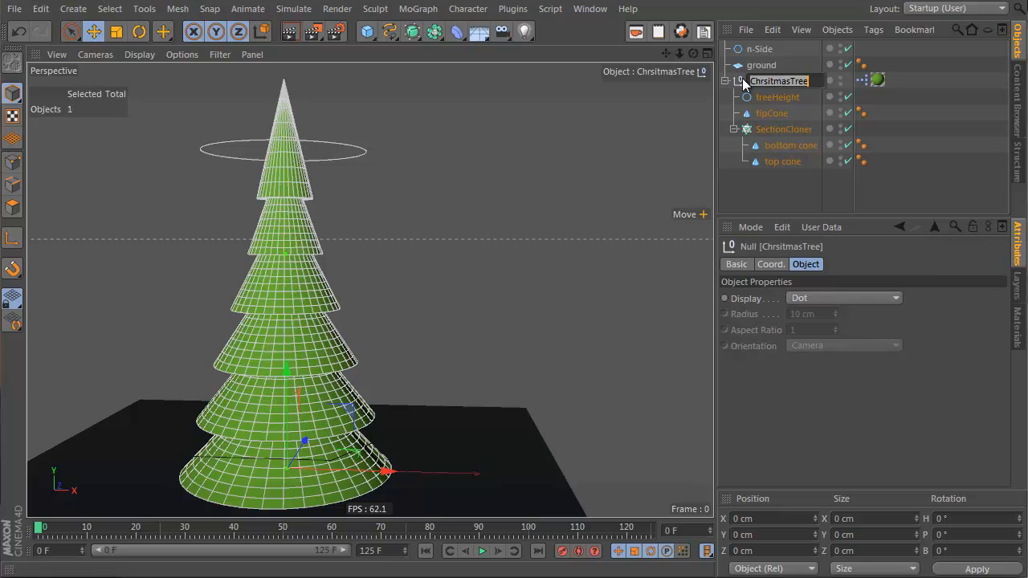
{"action": "double_click", "coordinate": [862, 80]}
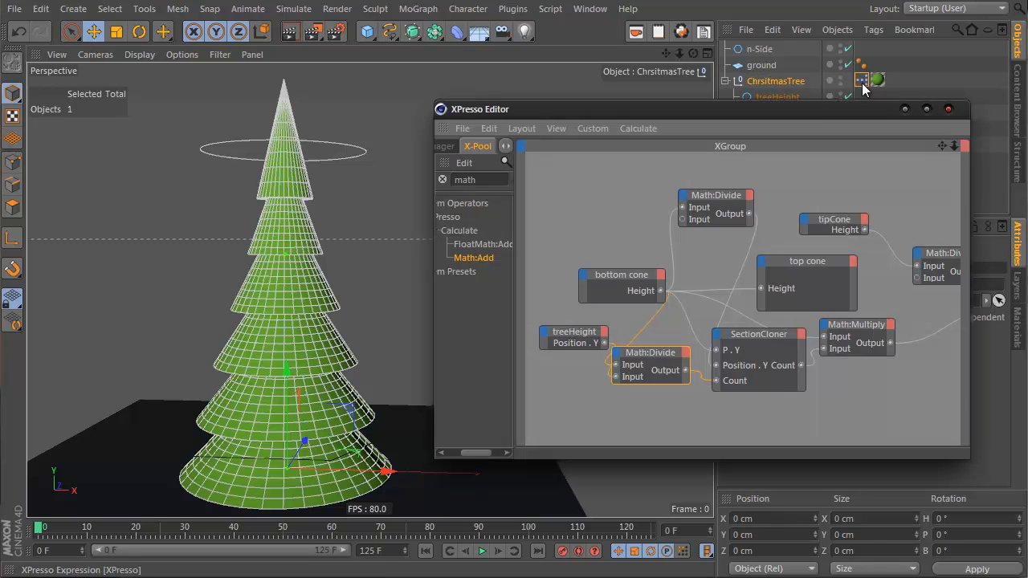
{"action": "double_click", "coordinate": [763, 49]}
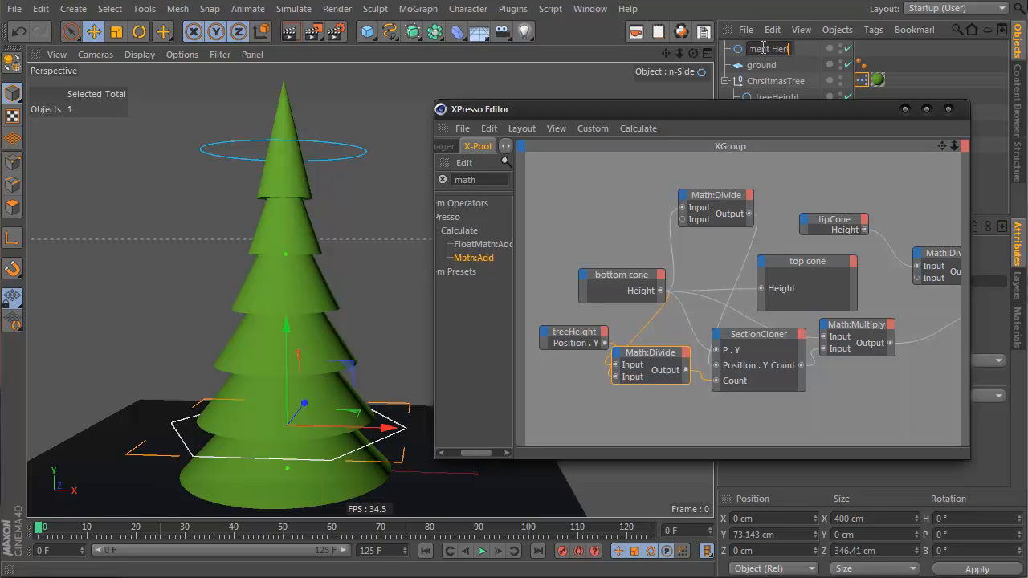
{"action": "type", "text": "Segment Height"}
{"action": "key", "text": "Return"}
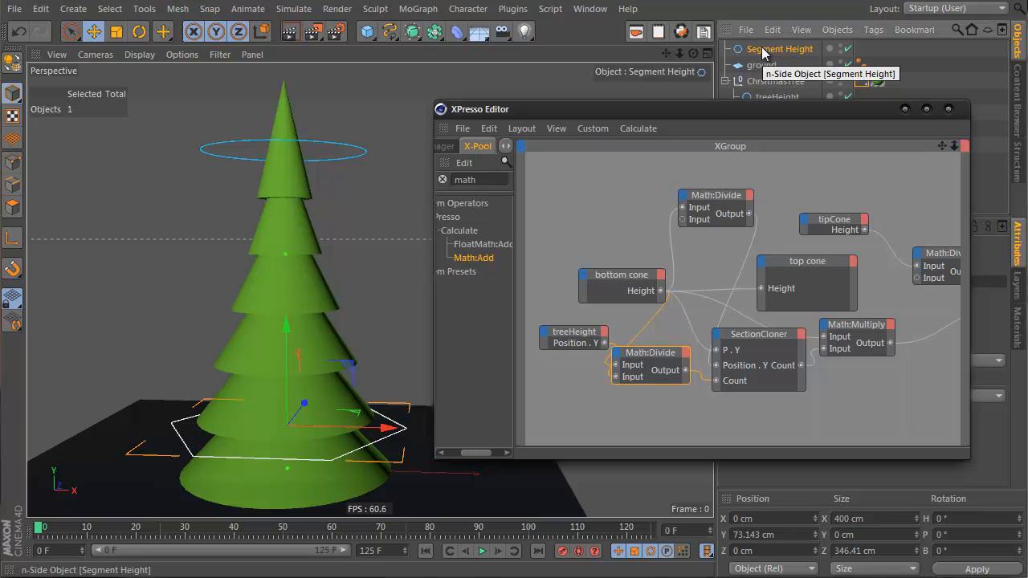
Step: Add the Segment Height spline to the XPresso graph as a node with a Position . Y output port
{"action": "left_click_drag", "start_coordinate": [772, 47], "coordinate": [771, 83]}
{"action": "left_click_drag", "start_coordinate": [584, 198], "coordinate": [582, 196]}
{"action": "left_click", "coordinate": [599, 194]}
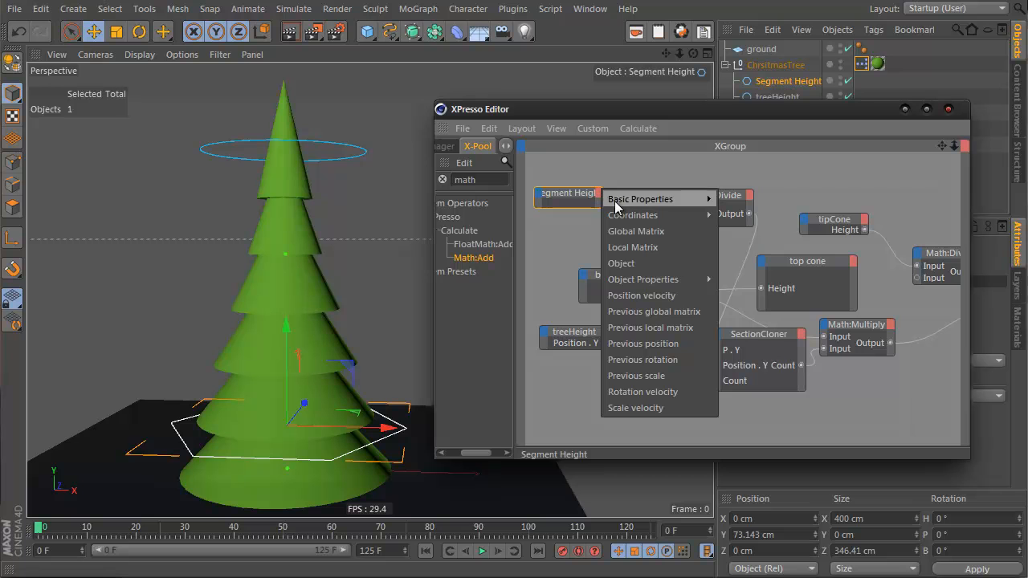
{"action": "mouse_move", "coordinate": [671, 214]}
{"action": "mouse_move", "coordinate": [776, 263]}
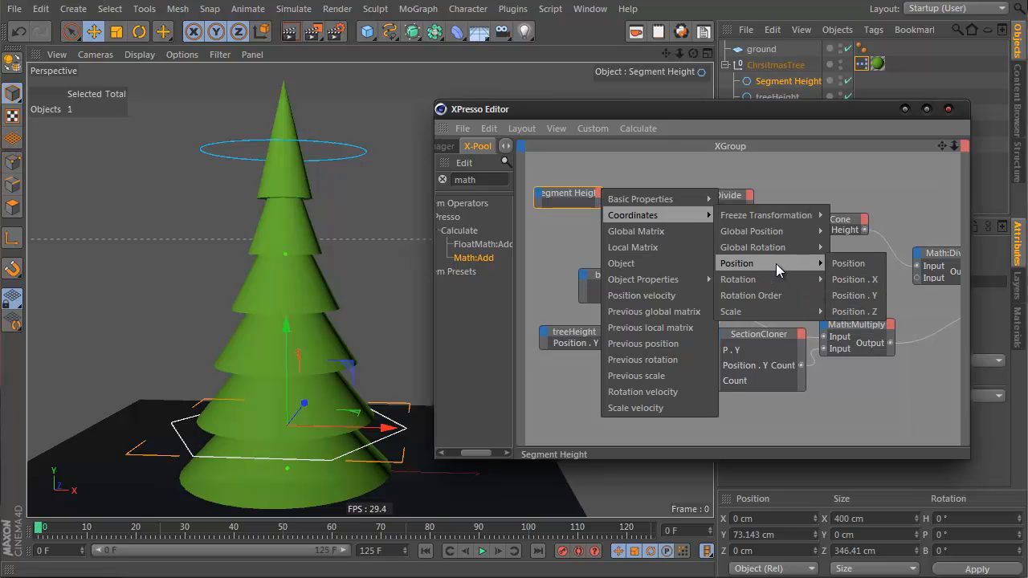
{"action": "left_click", "coordinate": [855, 295]}
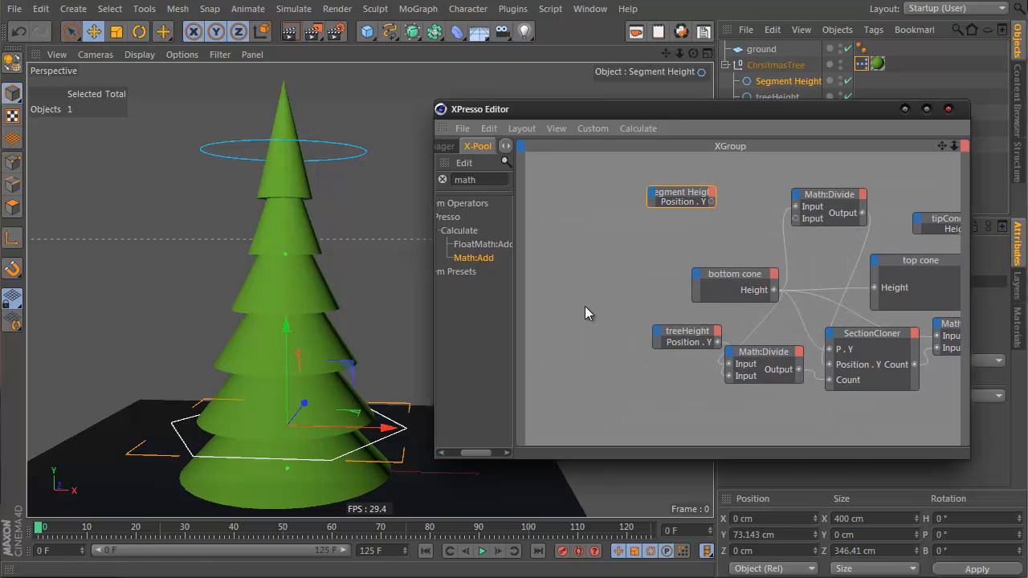
Step: Add a Height input port to the bottom cone node and wire Segment Height's Position . Y output into it
{"action": "left_click_drag", "start_coordinate": [681, 185], "coordinate": [596, 214]}
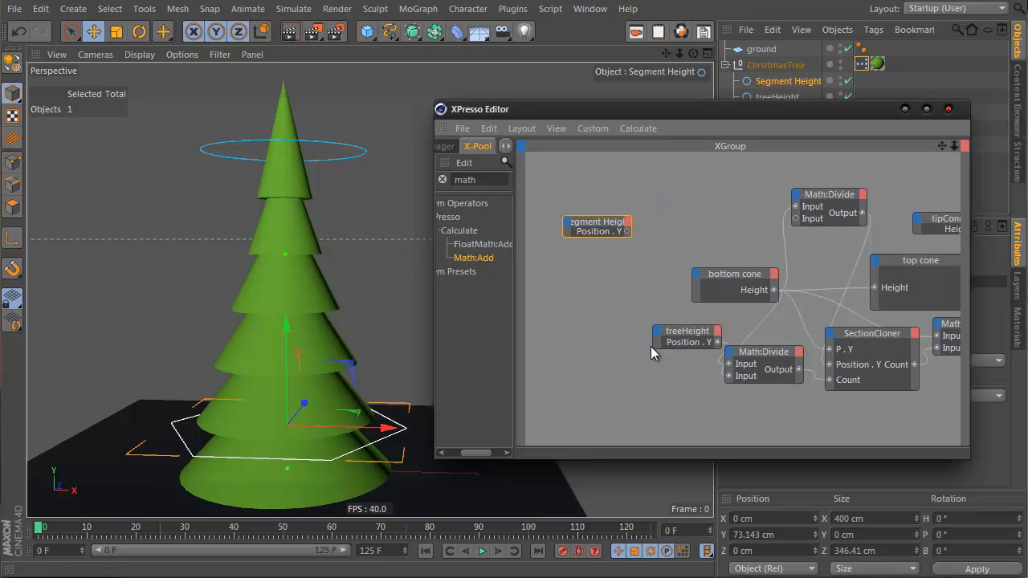
{"action": "mouse_move", "coordinate": [655, 344]}
{"action": "left_mouse_down"}
{"action": "mouse_move", "coordinate": [619, 344]}
{"action": "mouse_move", "coordinate": [635, 344]}
{"action": "left_mouse_up"}
{"action": "left_click", "coordinate": [703, 275]}
{"action": "right_click", "coordinate": [697, 275]}
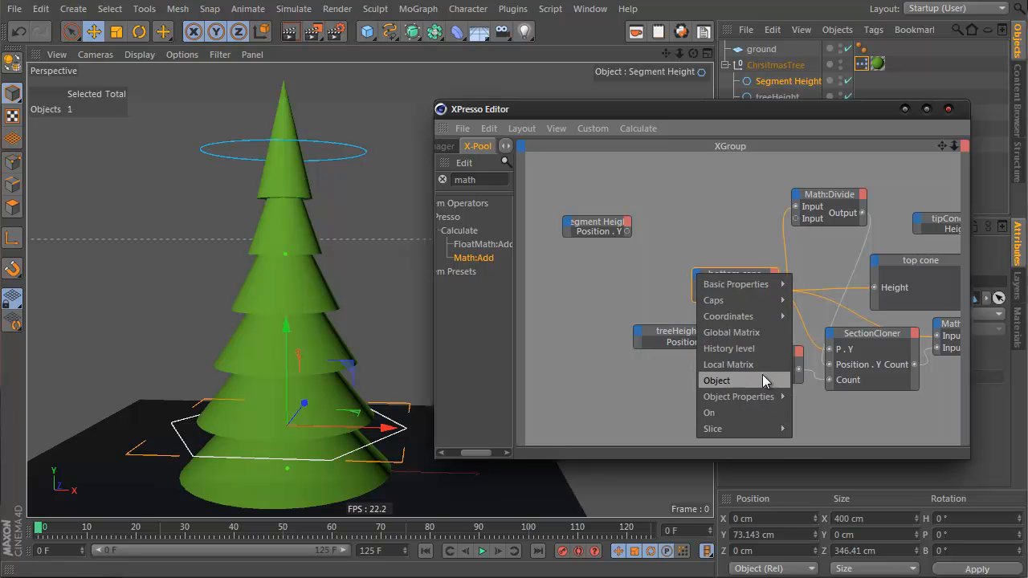
{"action": "mouse_move", "coordinate": [764, 397]}
{"action": "left_click", "coordinate": [813, 413]}
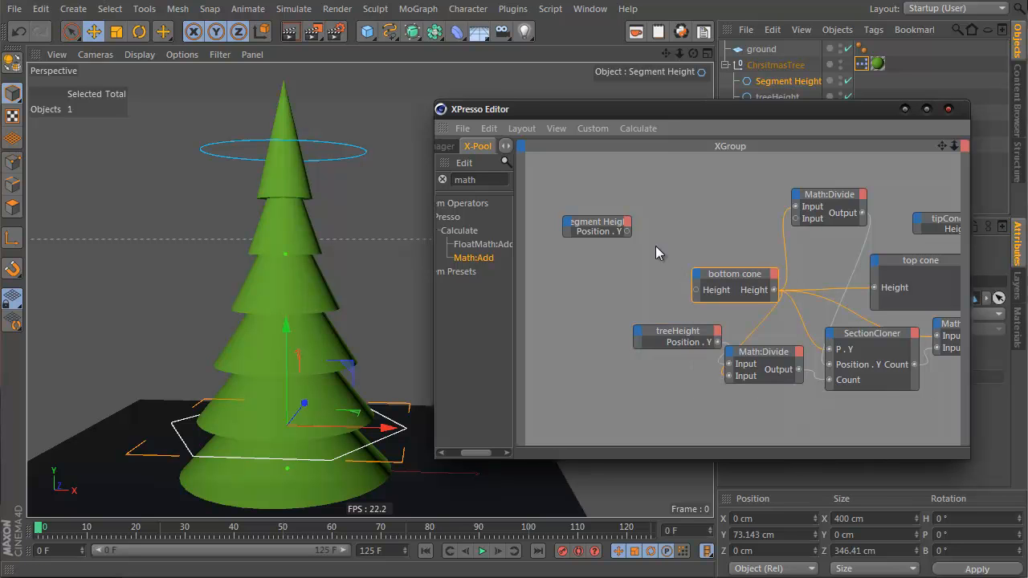
{"action": "left_click", "coordinate": [628, 231]}
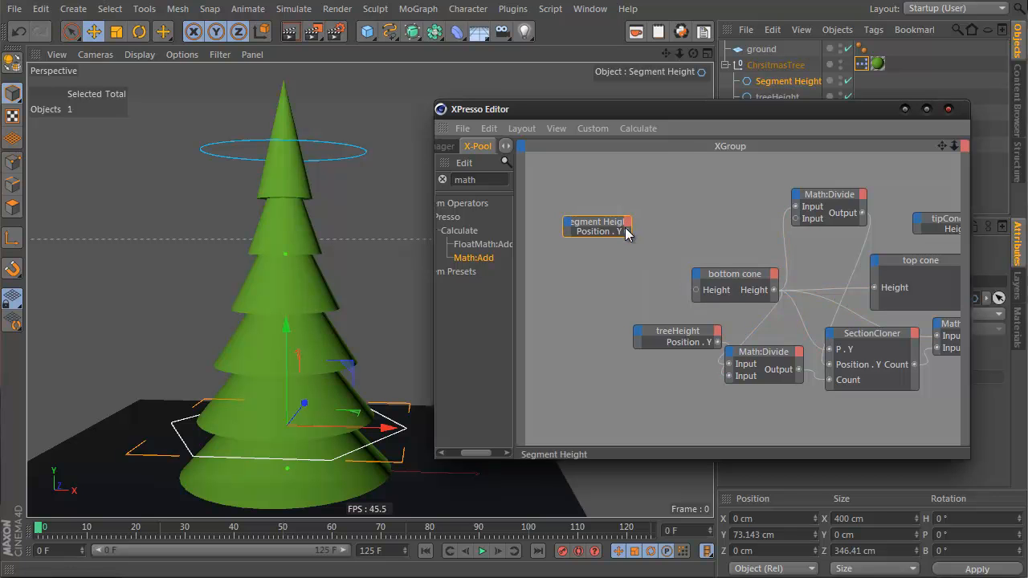
{"action": "left_click_drag", "start_coordinate": [627, 232], "coordinate": [696, 290]}
Step: Close the XPresso editor and move the Segment Height spline up to about 114 cm
{"action": "mouse_move", "coordinate": [301, 359]}
{"action": "left_mouse_down"}
{"action": "mouse_move", "coordinate": [303, 301]}
{"action": "mouse_move", "coordinate": [308, 381]}
{"action": "mouse_move", "coordinate": [298, 316]}
{"action": "mouse_move", "coordinate": [301, 381]}
{"action": "mouse_move", "coordinate": [304, 370]}
{"action": "mouse_move", "coordinate": [290, 355]}
{"action": "mouse_move", "coordinate": [295, 376]}
{"action": "mouse_move", "coordinate": [290, 353]}
{"action": "mouse_move", "coordinate": [293, 377]}
{"action": "left_mouse_up"}
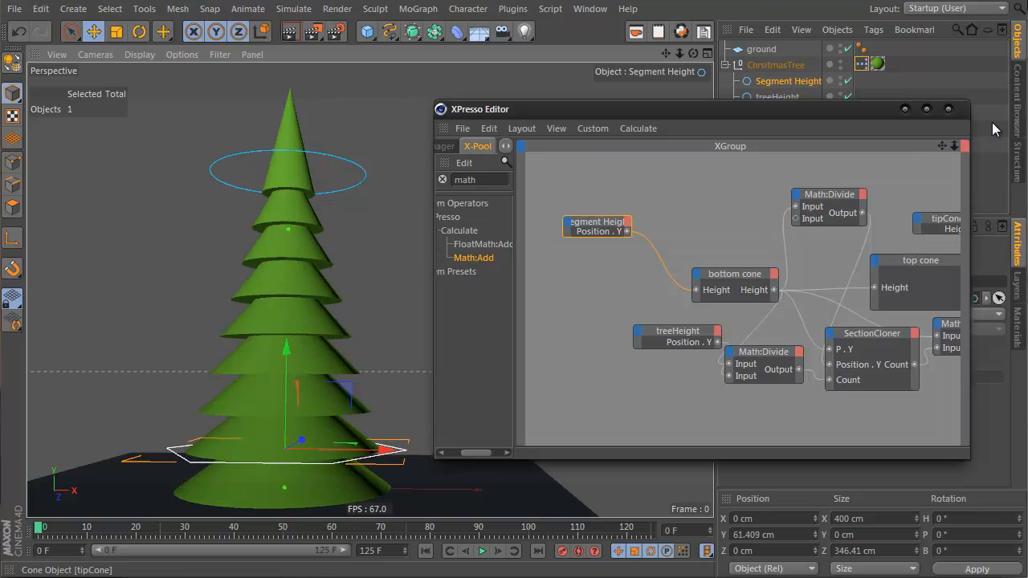
{"action": "left_click", "coordinate": [905, 109]}
{"action": "left_click_drag", "start_coordinate": [330, 241], "coordinate": [300, 261], "text": "alt"}
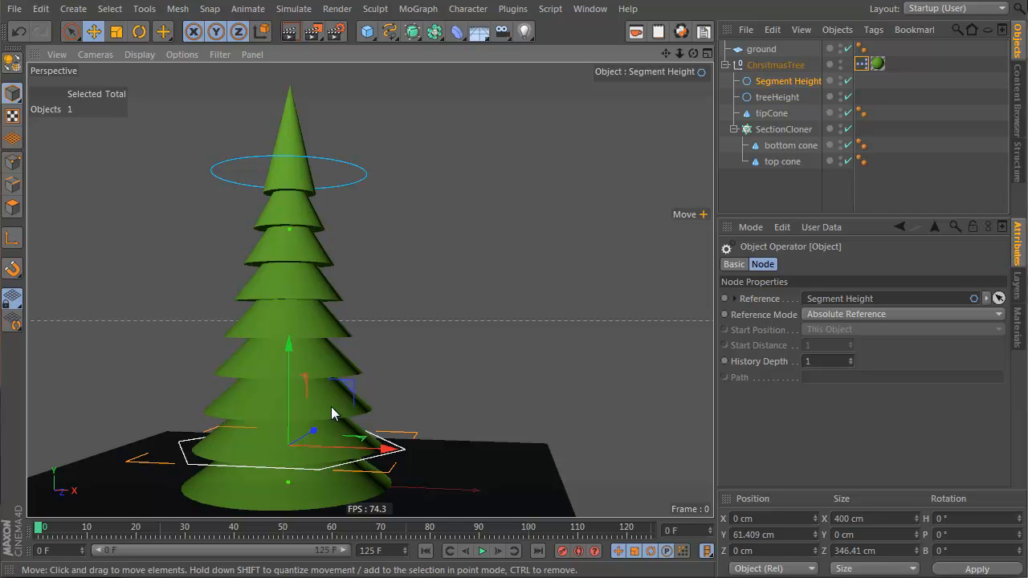
{"action": "left_click_drag", "start_coordinate": [293, 370], "coordinate": [289, 343]}
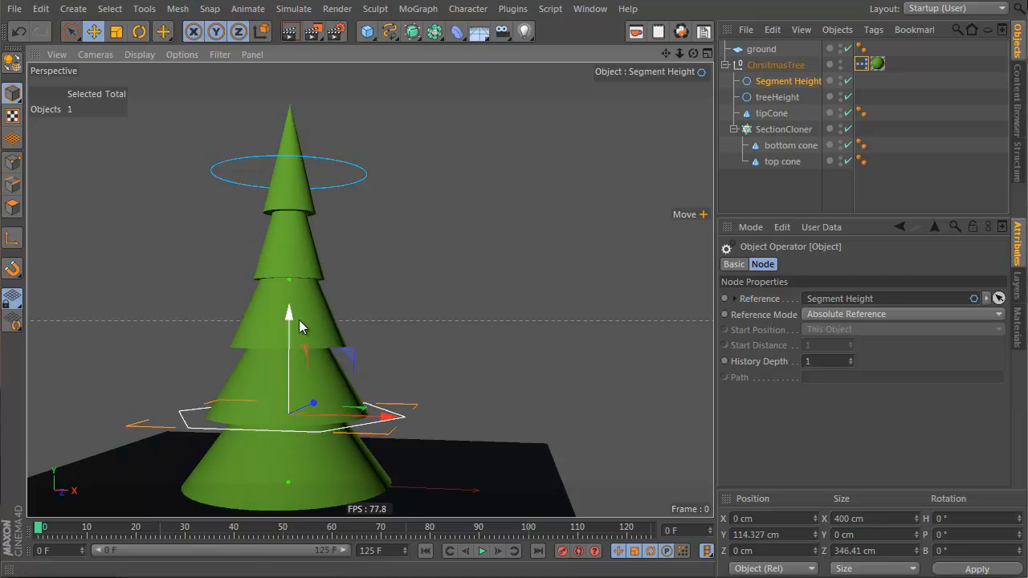
Step: Select the tip cone and reduce its height to about 108 cm
{"action": "left_click", "coordinate": [778, 149]}
{"action": "middle_click_drag", "start_coordinate": [275, 375], "coordinate": [294, 305], "text": "alt"}
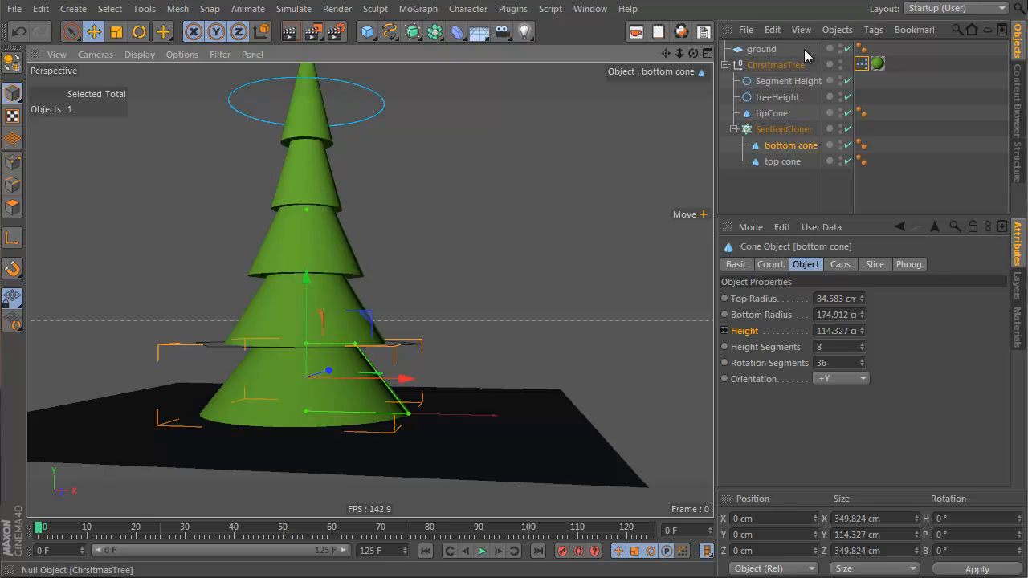
{"action": "left_click", "coordinate": [778, 162]}
{"action": "mouse_move", "coordinate": [326, 223]}
{"action": "left_mouse_down"}
{"action": "mouse_move", "coordinate": [337, 223]}
{"action": "mouse_move", "coordinate": [321, 223]}
{"action": "left_mouse_up"}
{"action": "mouse_move", "coordinate": [346, 288]}
{"action": "left_mouse_down"}
{"action": "mouse_move", "coordinate": [360, 286]}
{"action": "mouse_move", "coordinate": [353, 292]}
{"action": "left_mouse_up"}
{"action": "left_click_drag", "start_coordinate": [326, 195], "coordinate": [345, 229], "text": "alt"}
{"action": "middle_click_drag", "start_coordinate": [368, 291], "coordinate": [347, 246], "text": "alt"}
{"action": "left_click", "coordinate": [325, 98]}
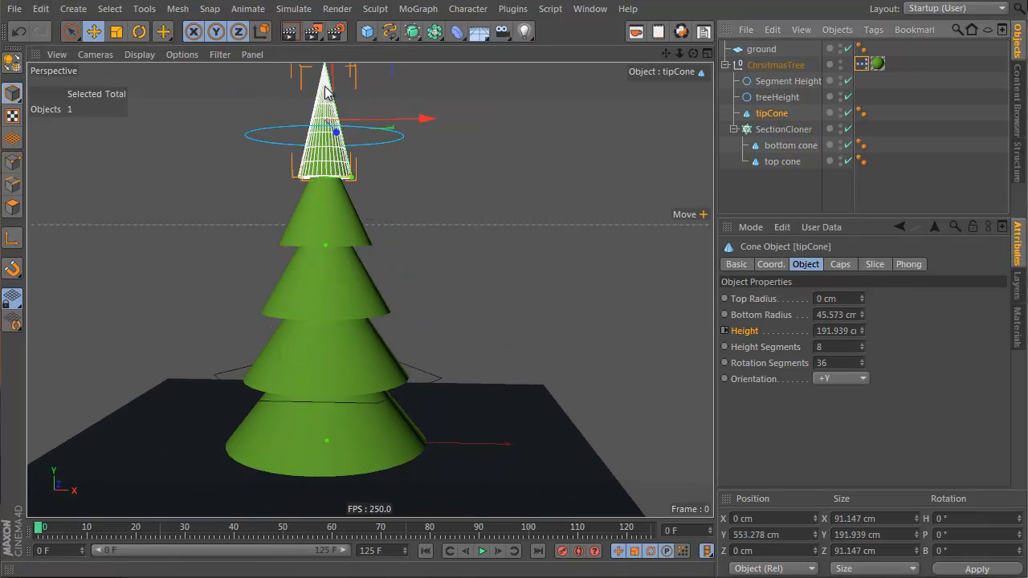
{"action": "left_click_drag", "start_coordinate": [862, 328], "coordinate": [863, 335]}
Step: Select the Segment Height spline, turn on its Use Color option and set its display colour to orange
{"action": "left_click", "coordinate": [746, 190]}
{"action": "left_click_drag", "start_coordinate": [352, 225], "coordinate": [431, 296], "text": "alt"}
{"action": "left_click", "coordinate": [430, 296]}
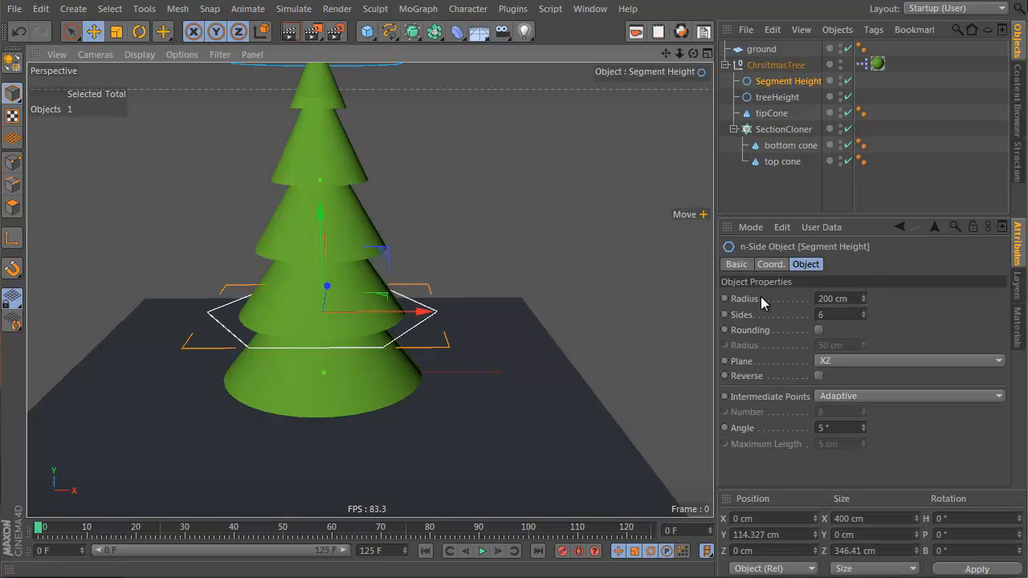
{"action": "left_click", "coordinate": [737, 266]}
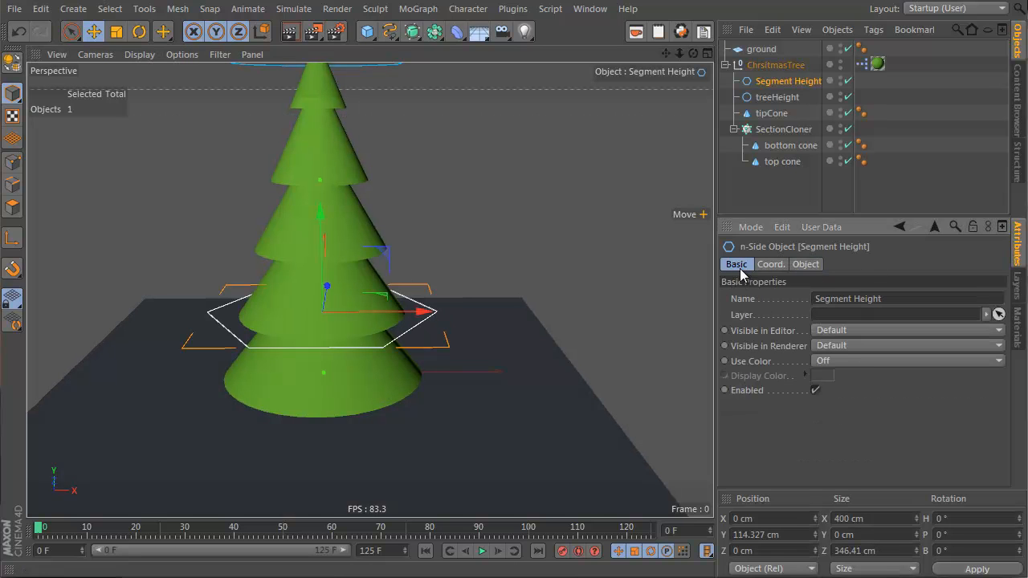
{"action": "left_click", "coordinate": [845, 361]}
{"action": "left_click", "coordinate": [840, 404]}
{"action": "left_click", "coordinate": [827, 377]}
{"action": "left_click_drag", "start_coordinate": [819, 314], "coordinate": [805, 314]}
{"action": "left_click_drag", "start_coordinate": [812, 358], "coordinate": [841, 321]}
{"action": "left_click", "coordinate": [807, 455]}
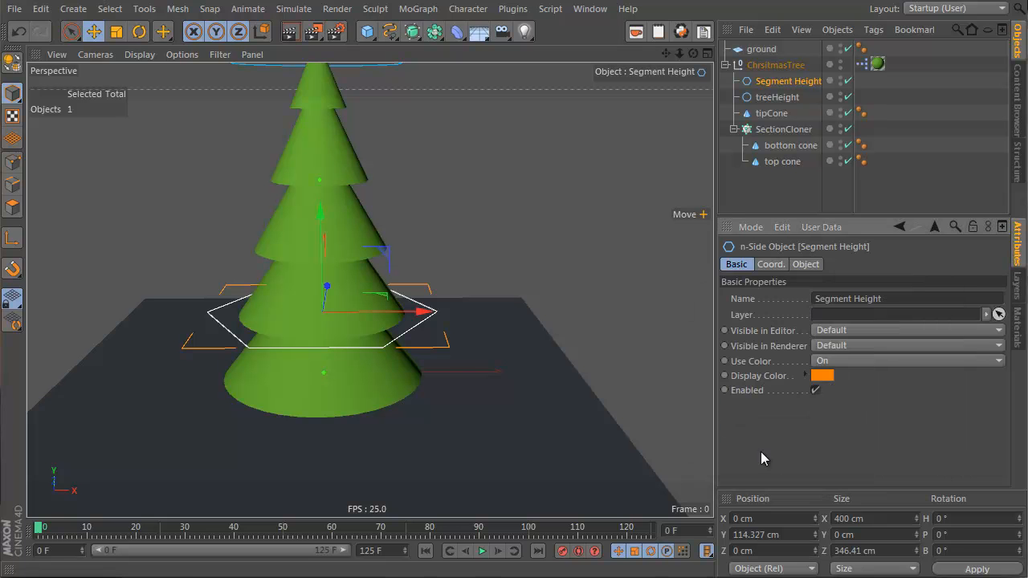
Step: Duplicate the tip cone and rename the copy to stump
{"action": "left_click", "coordinate": [806, 176]}
{"action": "mouse_move", "coordinate": [384, 355]}
{"action": "left_mouse_down", "text": "alt"}
{"action": "mouse_move", "coordinate": [392, 235]}
{"action": "mouse_move", "coordinate": [355, 286]}
{"action": "left_mouse_up", "text": "alt"}
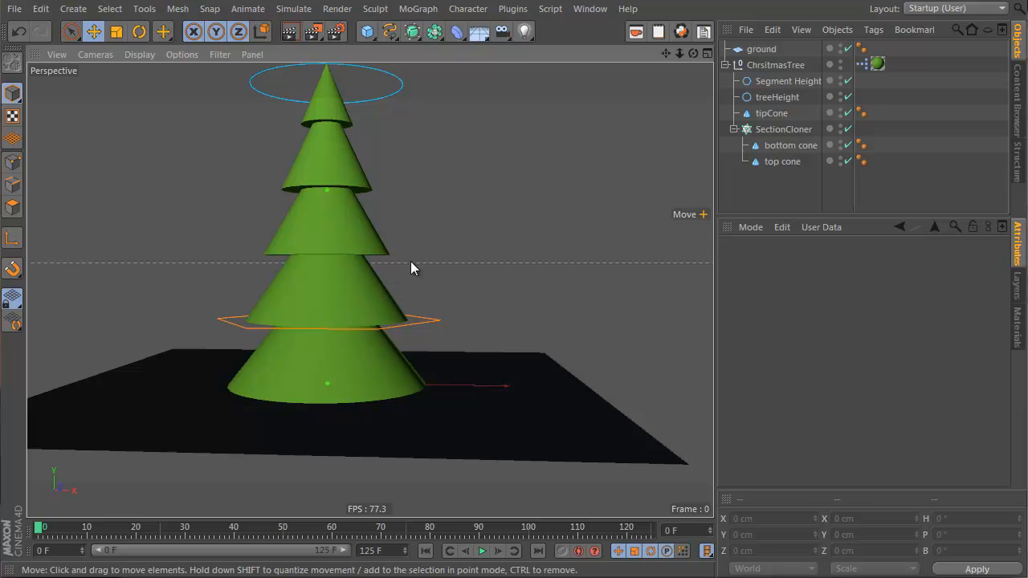
{"action": "left_click", "coordinate": [763, 113]}
{"action": "left_click_drag", "start_coordinate": [765, 105], "coordinate": [771, 109], "text": "ctrl"}
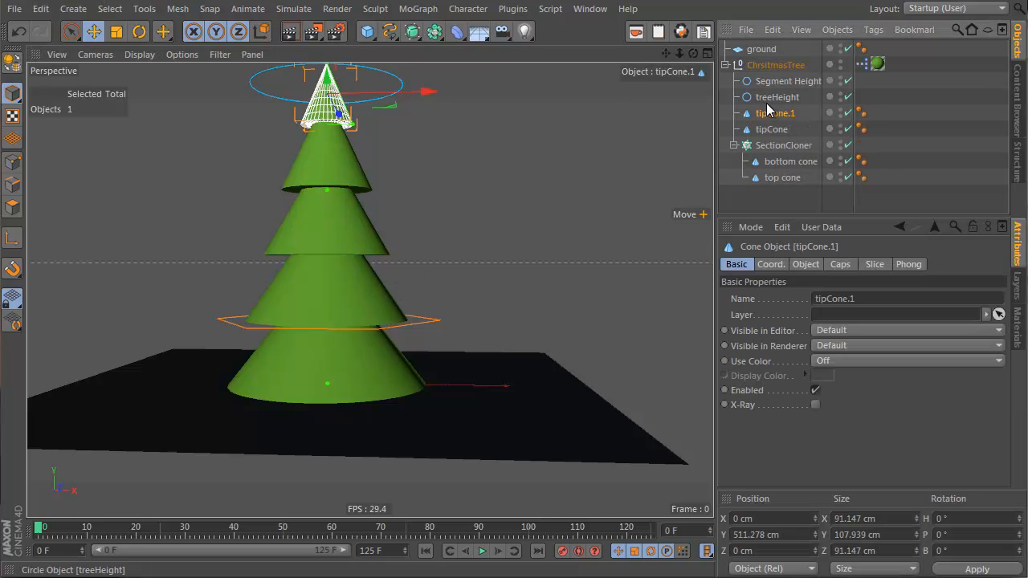
{"action": "double_click", "coordinate": [769, 113]}
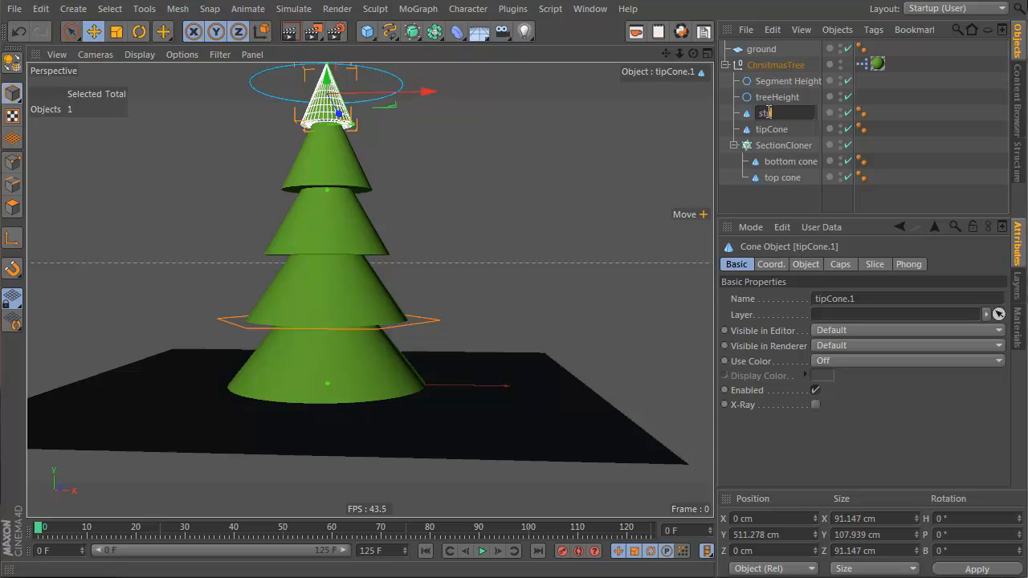
{"action": "key", "text": "Return"}
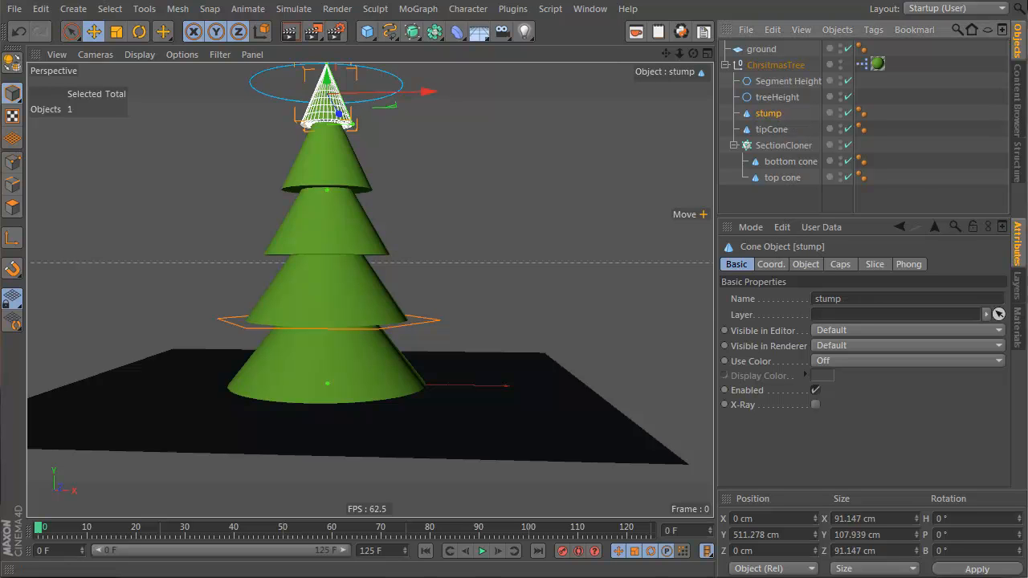
Step: Set Mat.1's colour to brown (H 34°, S 100%, V 65%) and apply the material to the stump
{"action": "left_click", "coordinate": [1015, 330]}
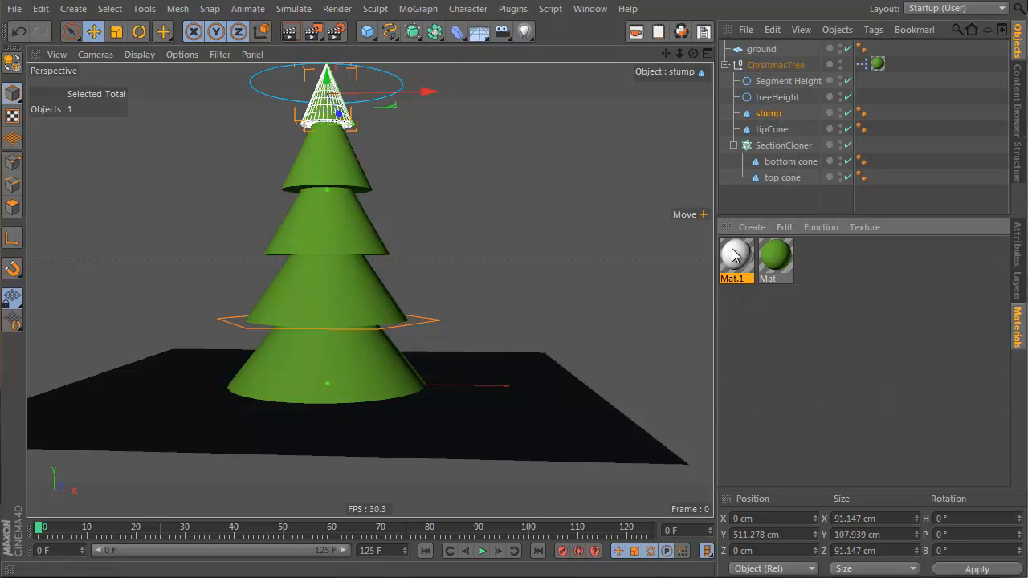
{"action": "double_click", "coordinate": [734, 256]}
{"action": "left_click", "coordinate": [446, 99]}
{"action": "left_click", "coordinate": [635, 114]}
{"action": "left_click", "coordinate": [563, 131]}
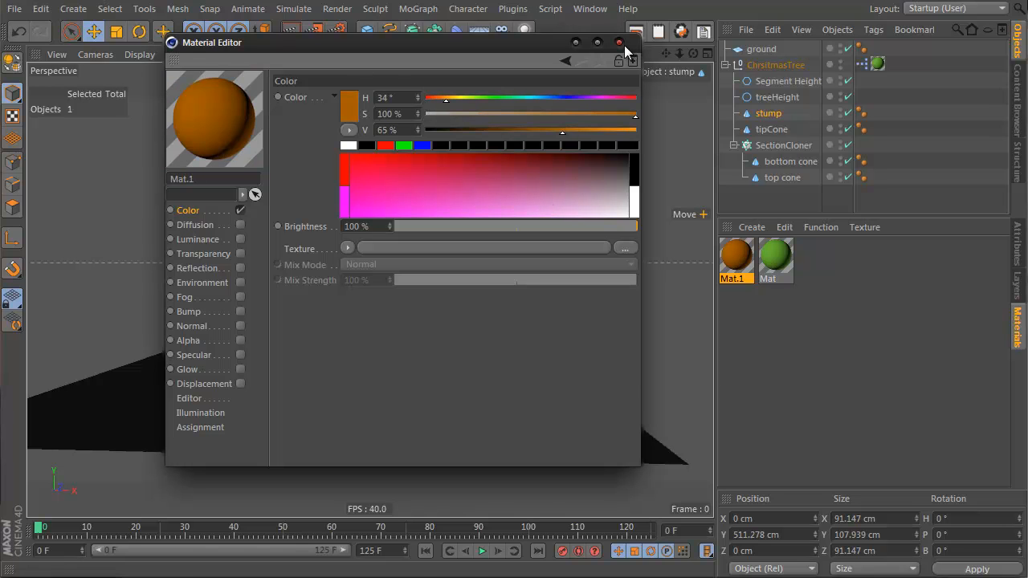
{"action": "left_click", "coordinate": [619, 43]}
{"action": "left_click_drag", "start_coordinate": [762, 147], "coordinate": [770, 113]}
Step: Move the stump down to about 16 cm and set its top radius to 59 cm and bottom radius to about 94 cm
{"action": "left_click_drag", "start_coordinate": [322, 88], "coordinate": [356, 349]}
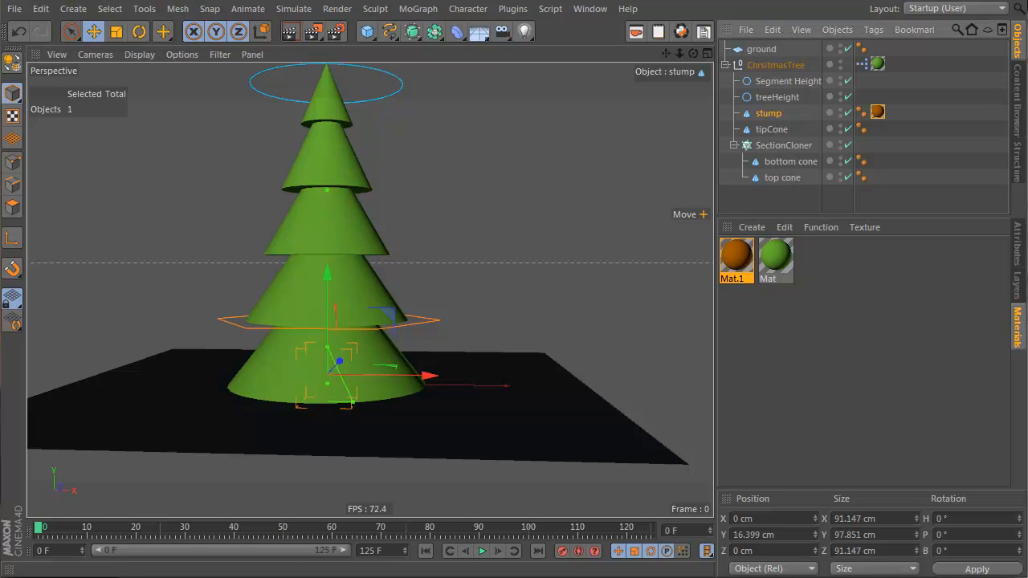
{"action": "left_click", "coordinate": [1017, 251]}
{"action": "left_click", "coordinate": [807, 264]}
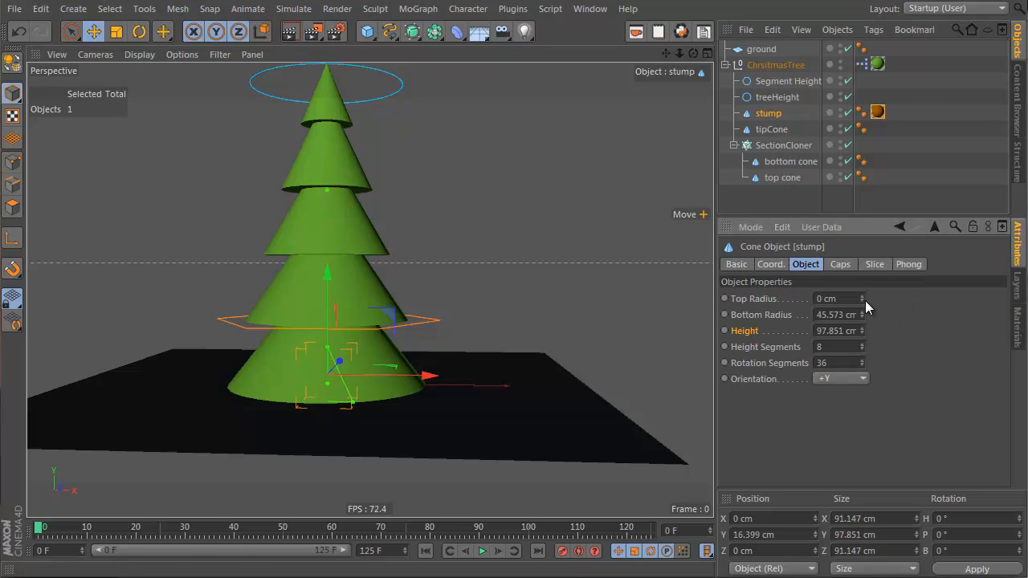
{"action": "mouse_move", "coordinate": [863, 301]}
{"action": "left_mouse_down"}
{"action": "mouse_move", "coordinate": [863, 314]}
{"action": "mouse_move", "coordinate": [862, 297]}
{"action": "left_mouse_up"}
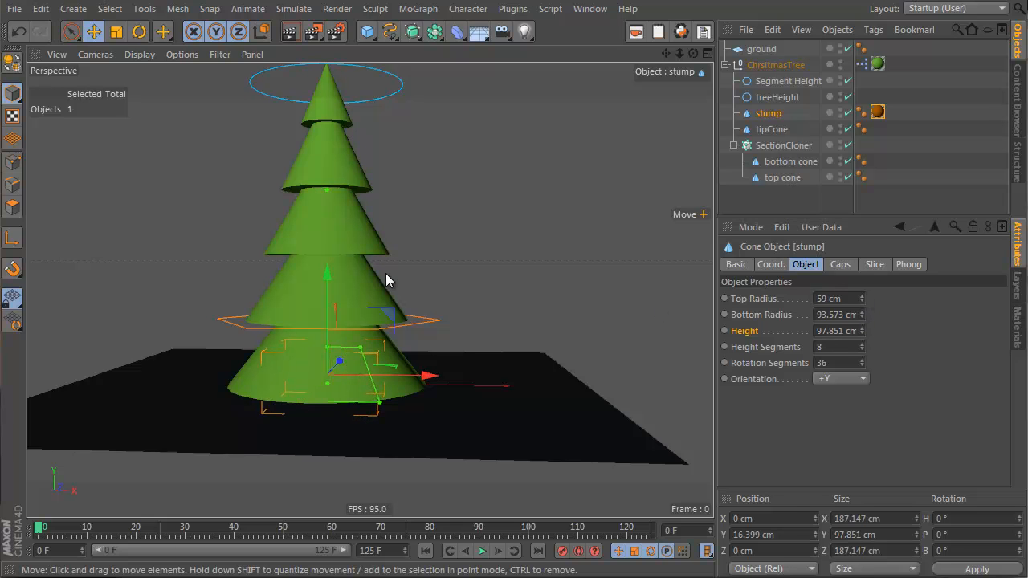
Step: Reduce the stump's height to about 72 cm
{"action": "middle_click", "coordinate": [385, 273]}
{"action": "middle_click_drag", "start_coordinate": [267, 363], "coordinate": [273, 411], "text": "alt"}
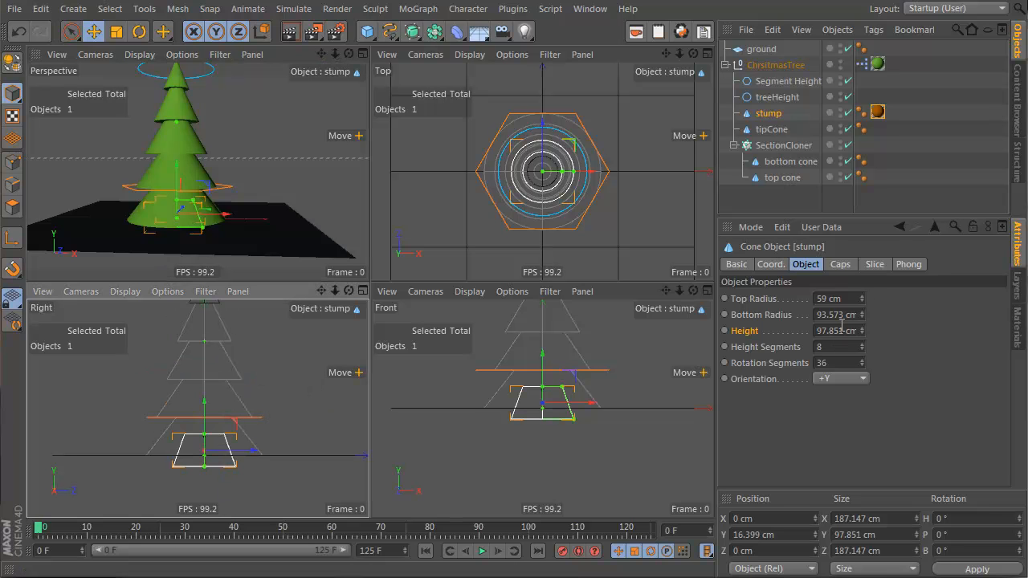
{"action": "left_click_drag", "start_coordinate": [861, 339], "coordinate": [847, 390]}
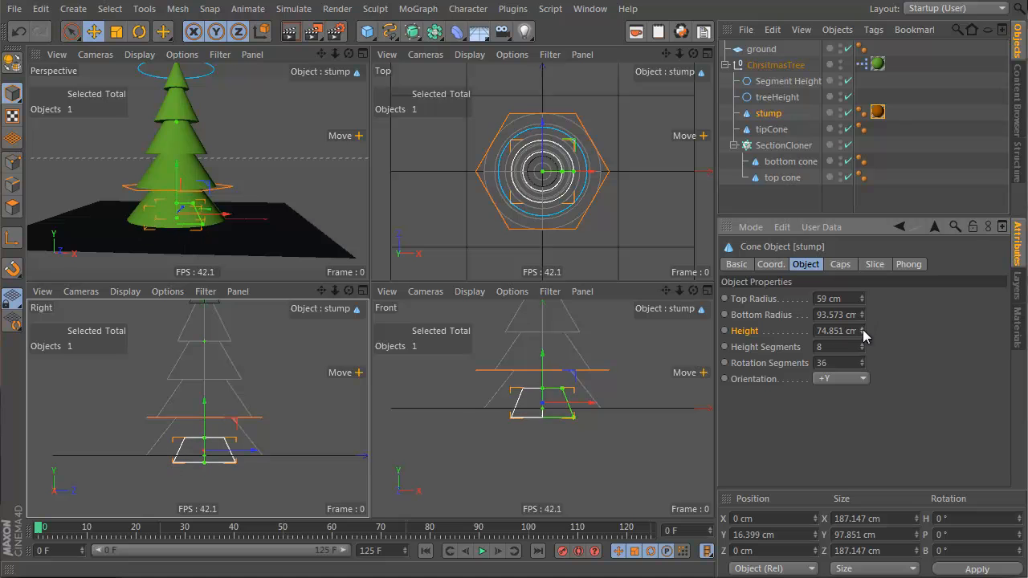
Step: Reopen the ChristmasTree XPresso editor and add a stump node with a Position . Y input port
{"action": "double_click", "coordinate": [862, 64]}
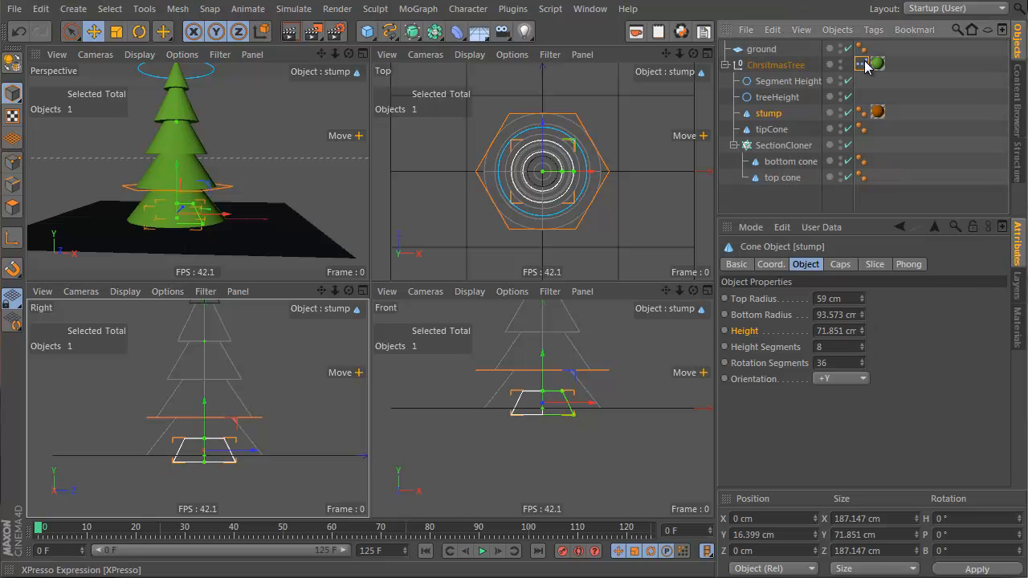
{"action": "left_click_drag", "start_coordinate": [596, 84], "coordinate": [303, 153]}
{"action": "left_click_drag", "start_coordinate": [768, 113], "coordinate": [377, 273]}
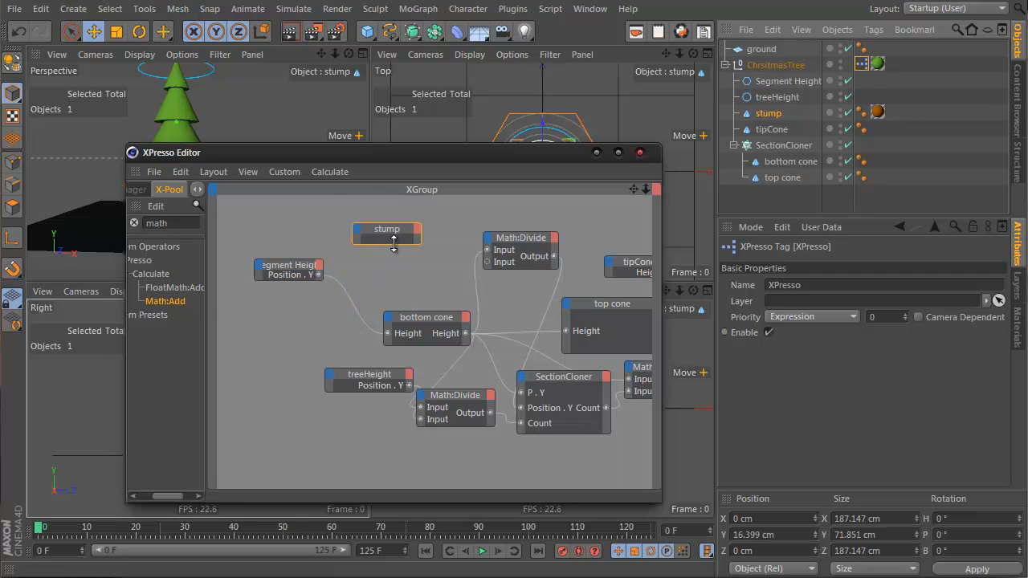
{"action": "left_click_drag", "start_coordinate": [399, 229], "coordinate": [387, 220]}
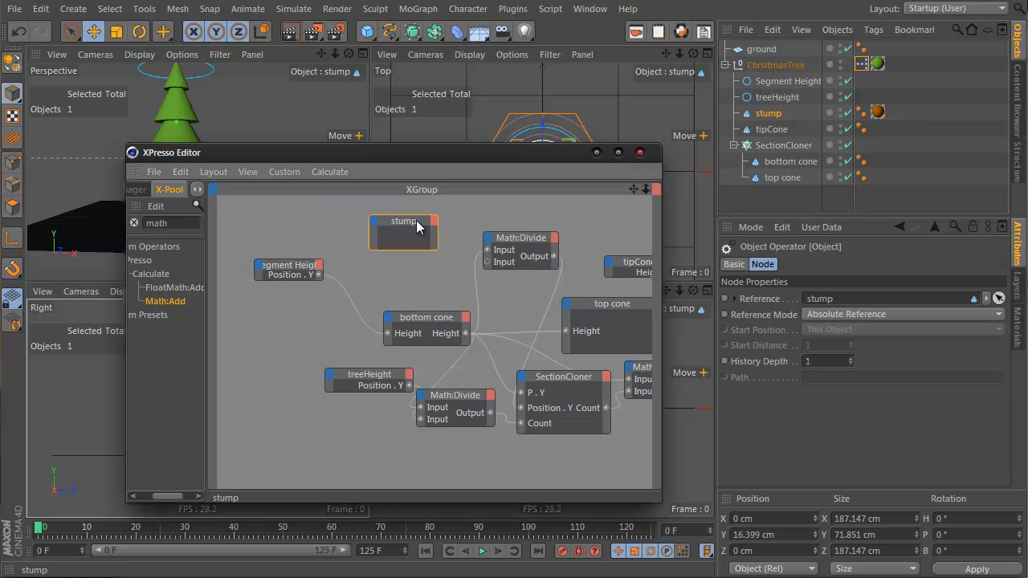
{"action": "left_click", "coordinate": [377, 227]}
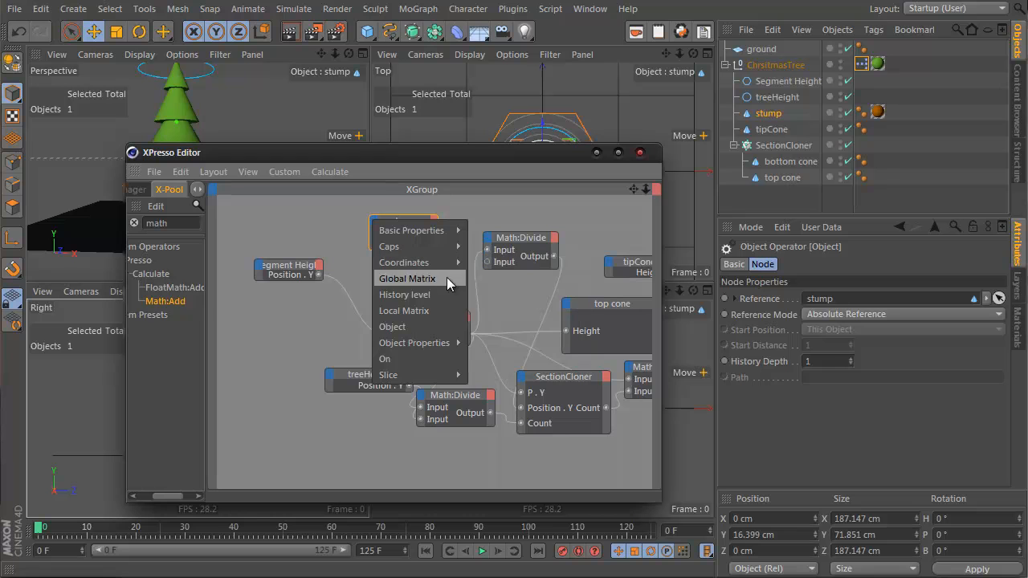
{"action": "mouse_move", "coordinate": [450, 343]}
{"action": "mouse_move", "coordinate": [426, 262]}
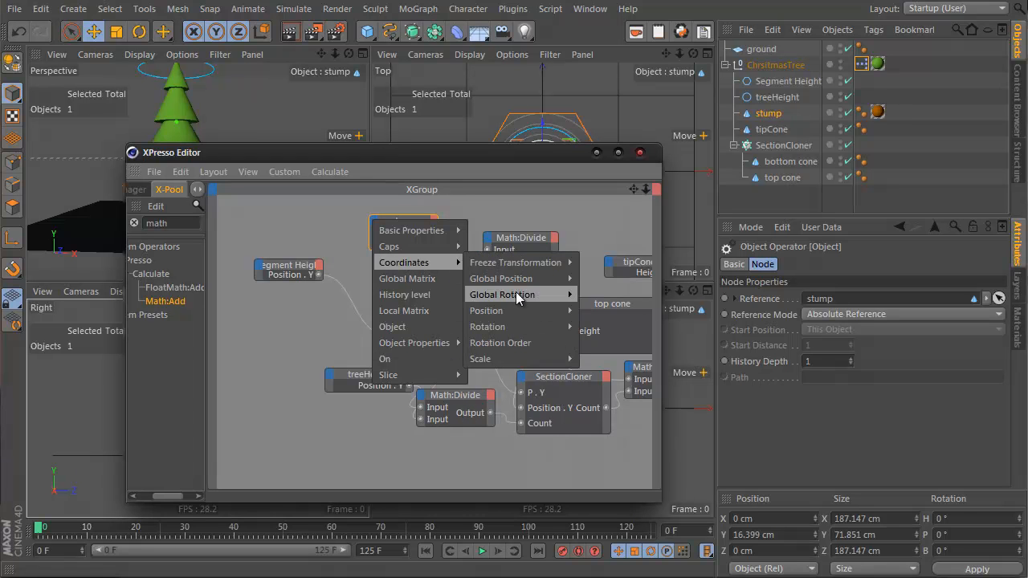
{"action": "mouse_move", "coordinate": [517, 296]}
{"action": "left_click", "coordinate": [607, 343]}
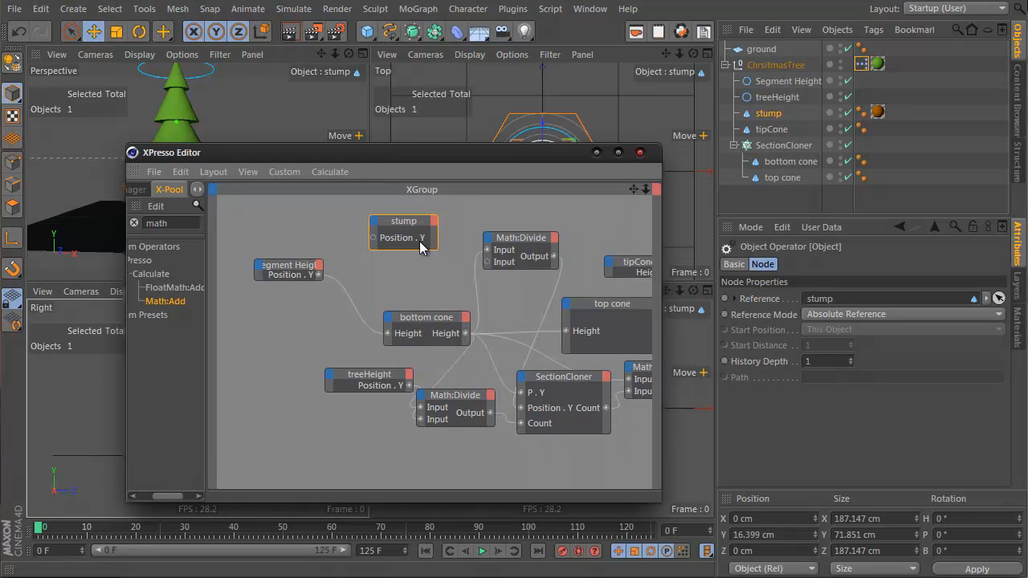
Step: Duplicate the stump node and give the copy a Height output port
{"action": "left_click_drag", "start_coordinate": [417, 164], "coordinate": [577, 120]}
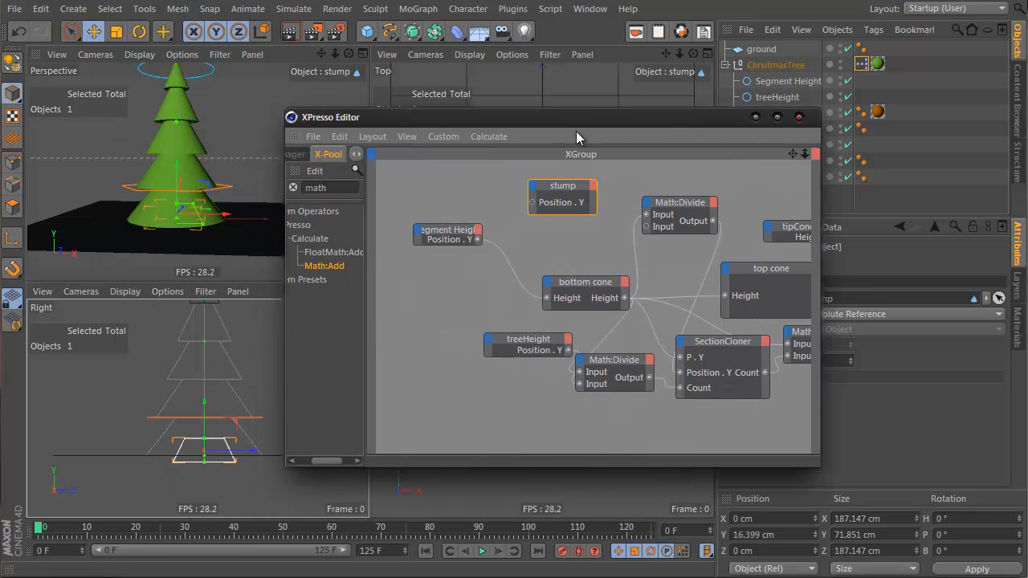
{"action": "left_click_drag", "start_coordinate": [562, 193], "coordinate": [442, 178], "text": "ctrl"}
{"action": "left_click", "coordinate": [472, 172]}
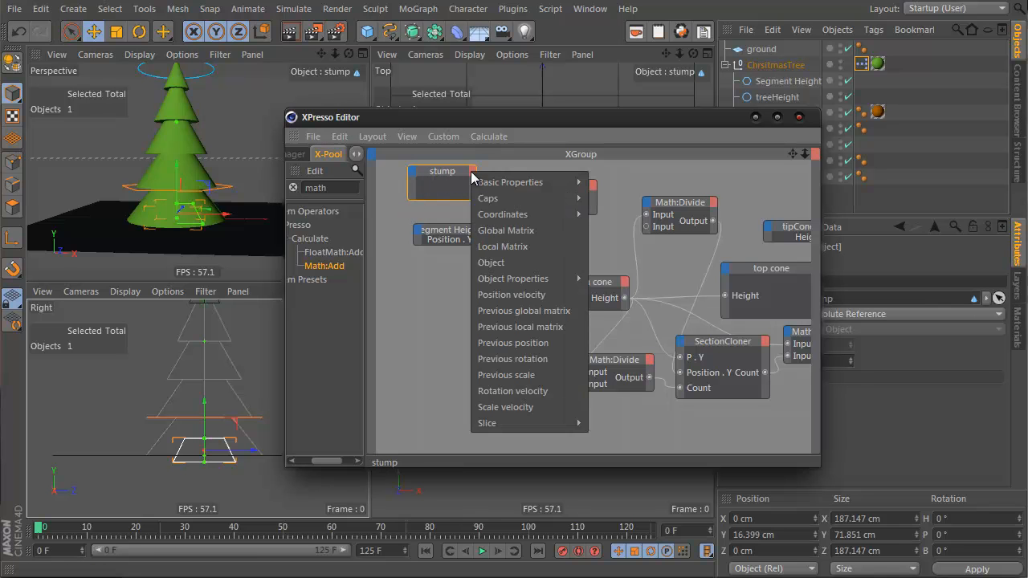
{"action": "mouse_move", "coordinate": [538, 282]}
{"action": "left_click", "coordinate": [628, 294]}
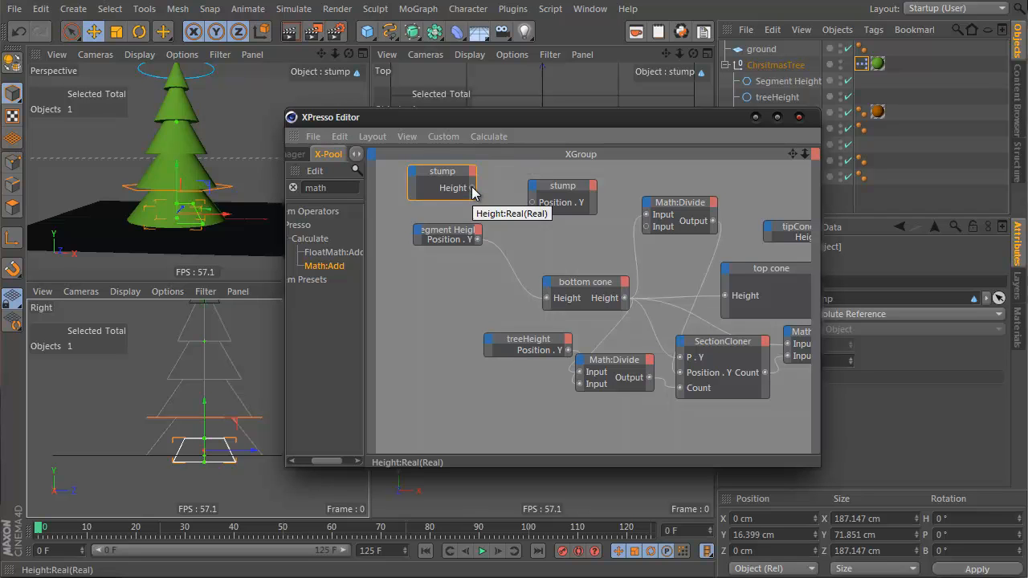
Step: Add a Math node to the XPresso graph beside the stump nodes and set its function to Divide
{"action": "left_click_drag", "start_coordinate": [325, 266], "coordinate": [503, 188]}
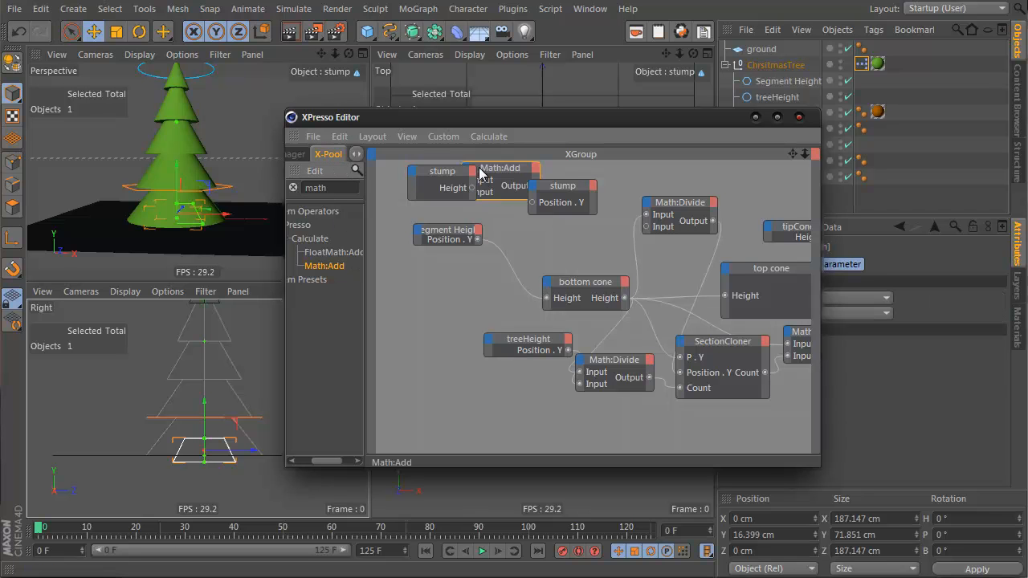
{"action": "left_click_drag", "start_coordinate": [592, 188], "coordinate": [681, 188]}
{"action": "left_click", "coordinate": [534, 173]}
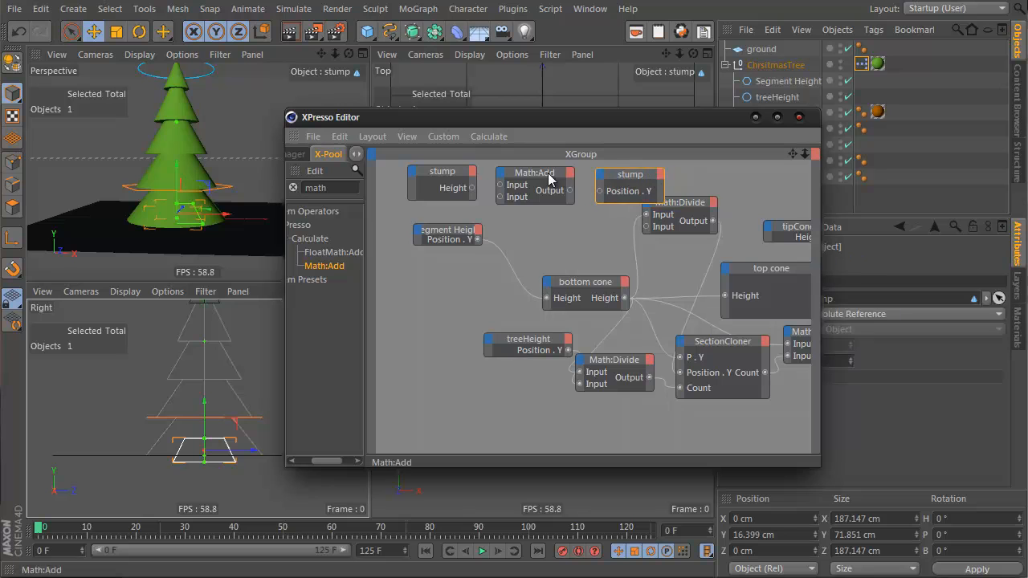
{"action": "left_click_drag", "start_coordinate": [727, 119], "coordinate": [562, 111]}
{"action": "left_click", "coordinate": [851, 314]}
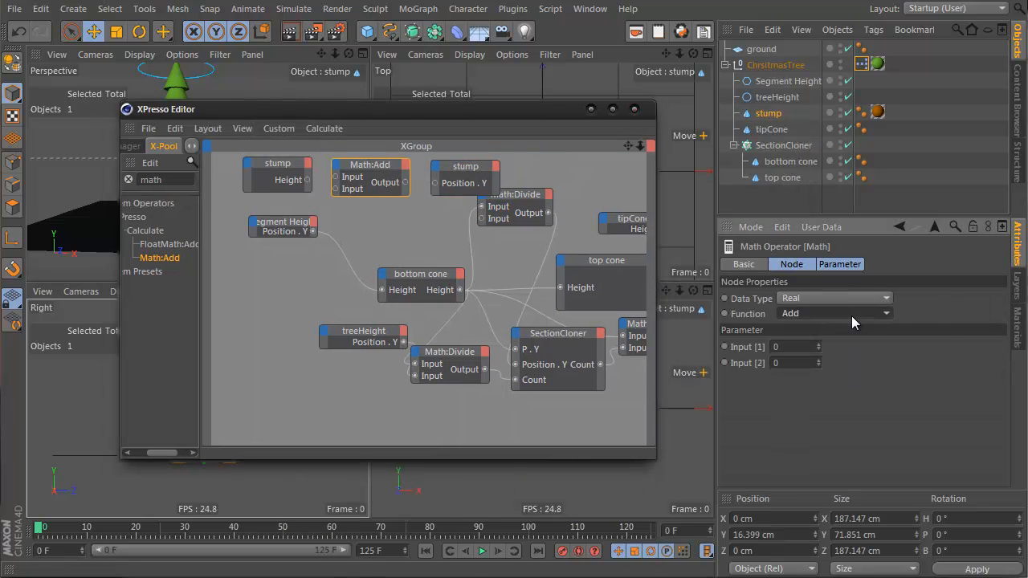
{"action": "left_click", "coordinate": [831, 375]}
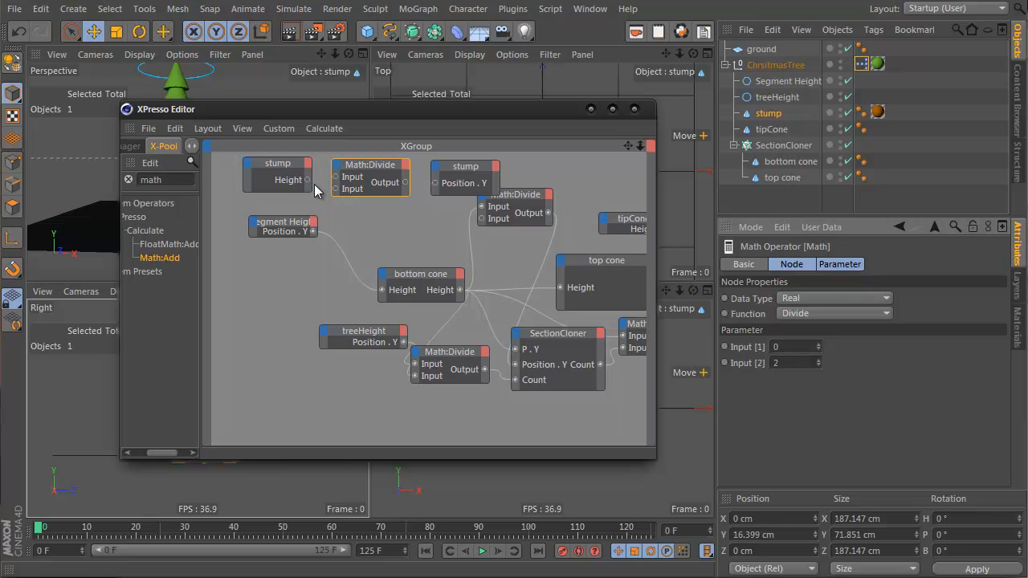
Step: Wire the stump's Height output through the Divide node into the stump's Position . Y input and close the editor
{"action": "left_click_drag", "start_coordinate": [308, 180], "coordinate": [358, 180]}
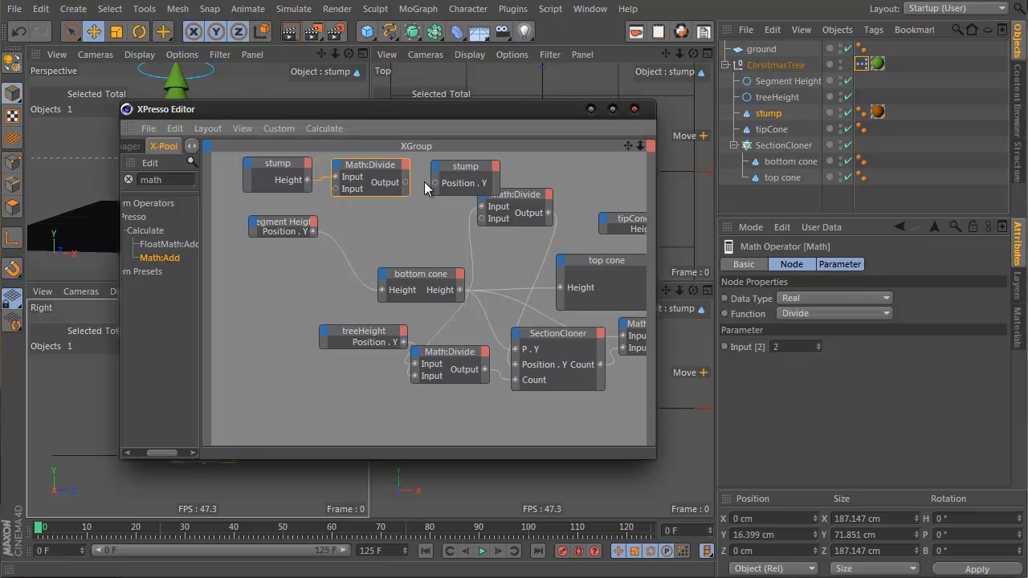
{"action": "left_click_drag", "start_coordinate": [438, 188], "coordinate": [435, 184]}
{"action": "left_click", "coordinate": [635, 110]}
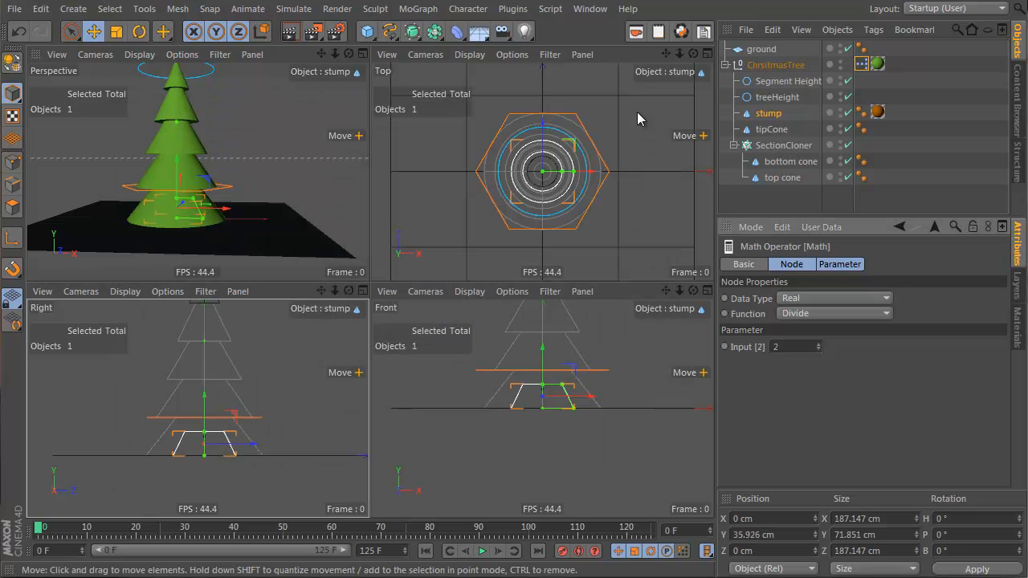
Step: Increase the stump's height to about 92 cm
{"action": "left_click", "coordinate": [764, 119]}
{"action": "mouse_move", "coordinate": [864, 329]}
{"action": "left_mouse_down"}
{"action": "mouse_move", "coordinate": [868, 344]}
{"action": "mouse_move", "coordinate": [864, 321]}
{"action": "mouse_move", "coordinate": [864, 332]}
{"action": "left_mouse_up"}
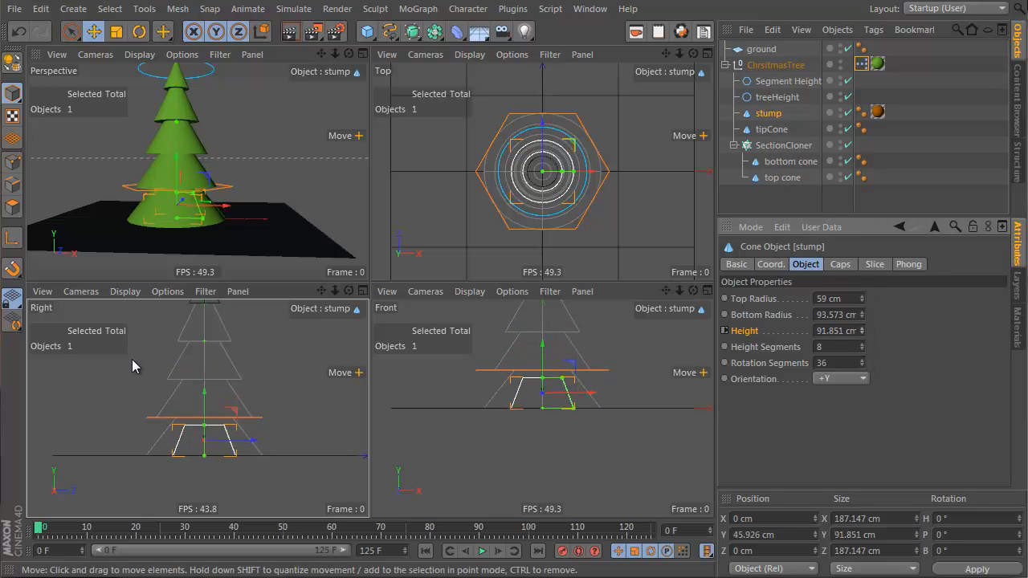
{"action": "middle_click_drag", "start_coordinate": [209, 440], "coordinate": [217, 480], "text": "alt"}
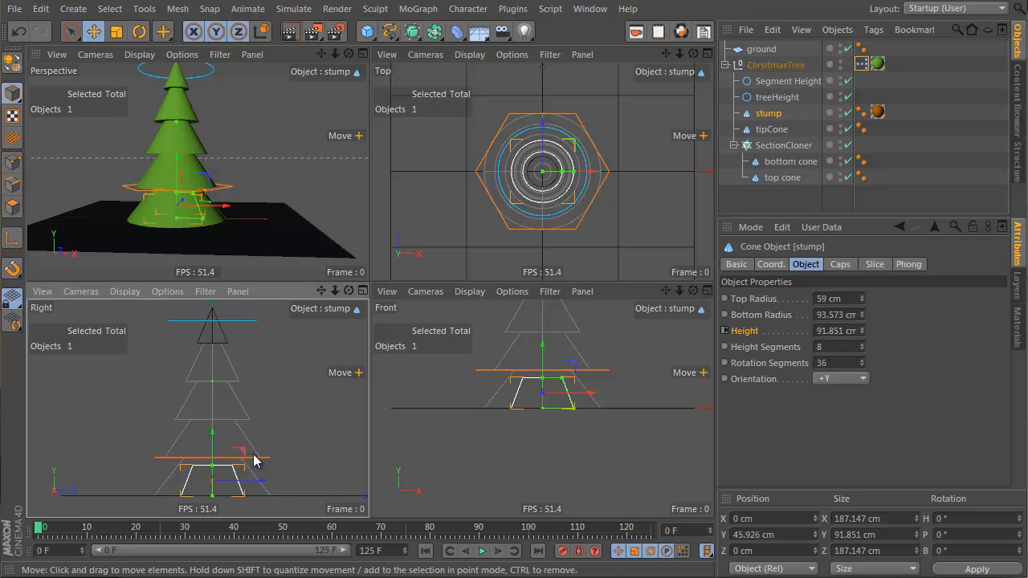
{"action": "left_click_drag", "start_coordinate": [188, 165], "coordinate": [201, 204], "text": "alt"}
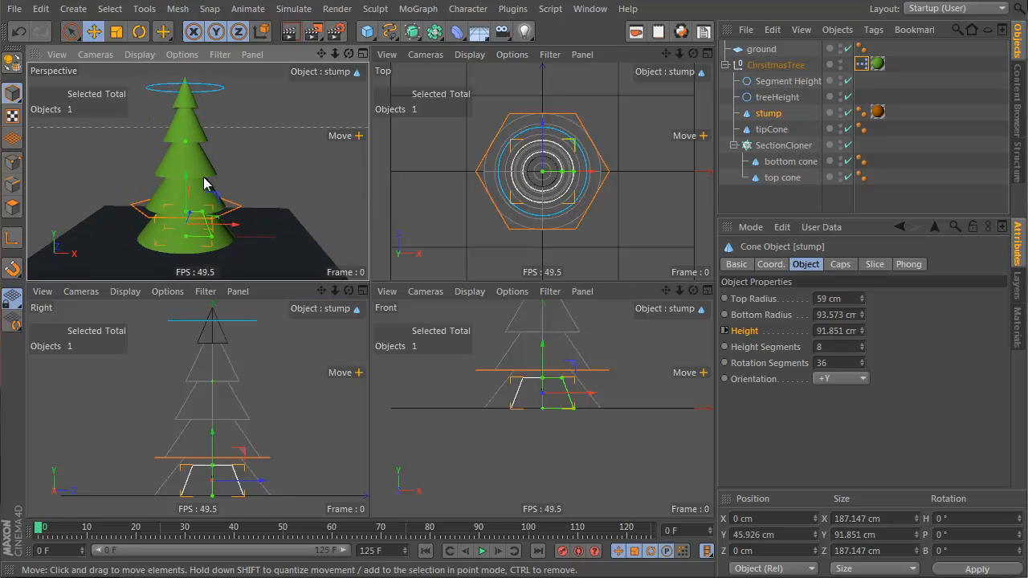
Step: Reopen the ChristmasTree XPresso editor and rearrange the Divide, stump and SectionCloner nodes
{"action": "double_click", "coordinate": [862, 64]}
{"action": "scroll", "coordinate": [464, 249], "scroll_direction": "down", "scroll_amount": 3}
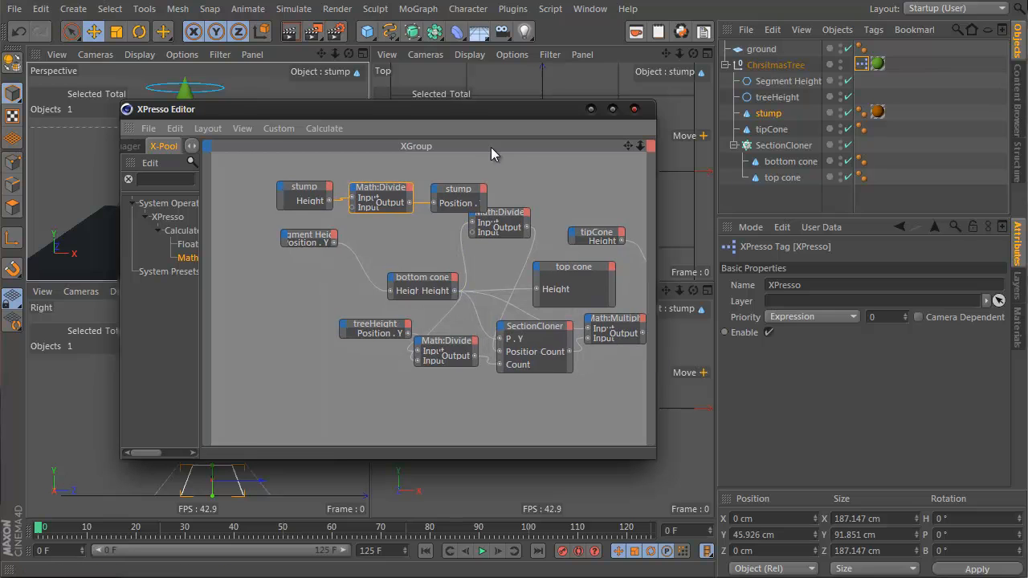
{"action": "left_click_drag", "start_coordinate": [370, 183], "coordinate": [369, 169]}
{"action": "mouse_move", "coordinate": [453, 195]}
{"action": "left_mouse_down"}
{"action": "mouse_move", "coordinate": [459, 167]}
{"action": "mouse_move", "coordinate": [455, 180]}
{"action": "left_mouse_up"}
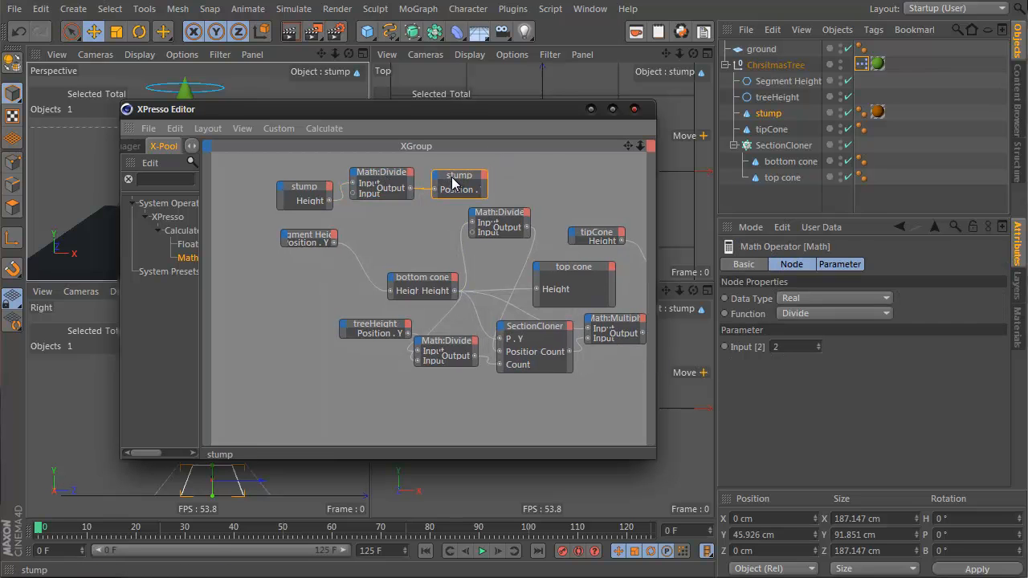
{"action": "left_click", "coordinate": [527, 333]}
{"action": "left_click_drag", "start_coordinate": [531, 332], "coordinate": [552, 339]}
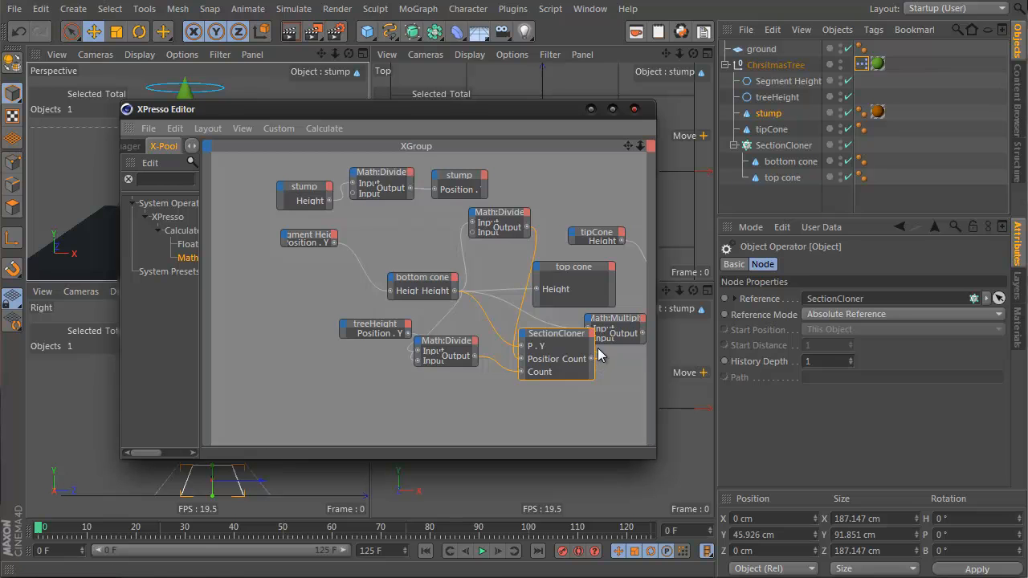
{"action": "left_click_drag", "start_coordinate": [599, 354], "coordinate": [621, 358]}
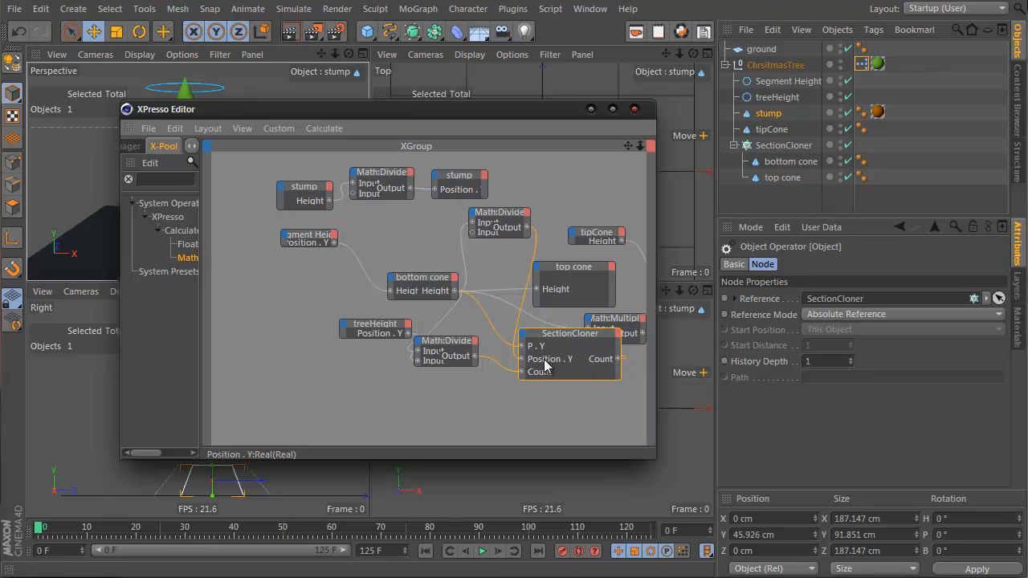
{"action": "left_click_drag", "start_coordinate": [523, 215], "coordinate": [481, 218]}
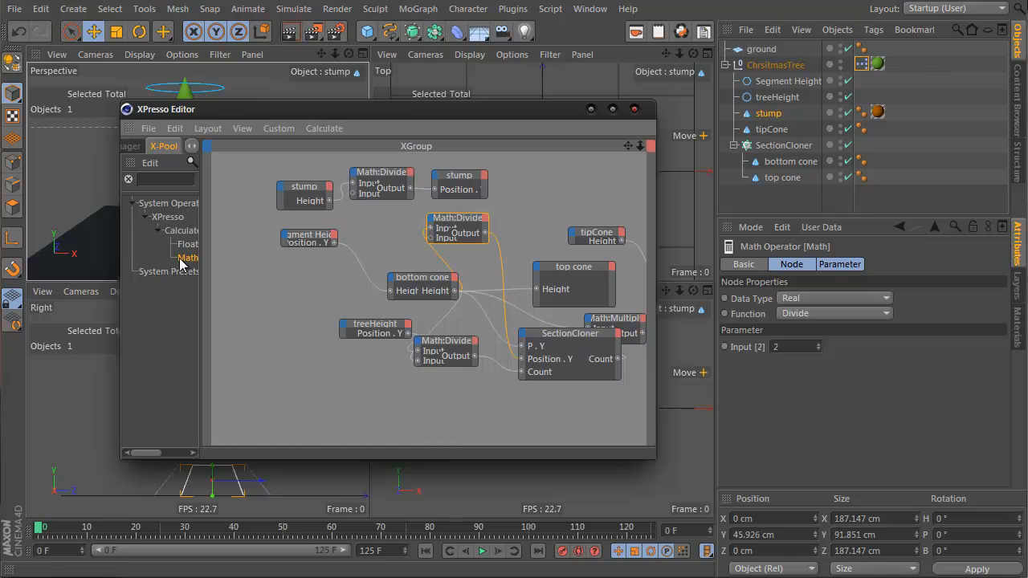
Step: Add a Math:Add node fed by the stump's Height and connect its output to the SectionCloner's Position . Y input
{"action": "left_click_drag", "start_coordinate": [538, 220], "coordinate": [538, 220]}
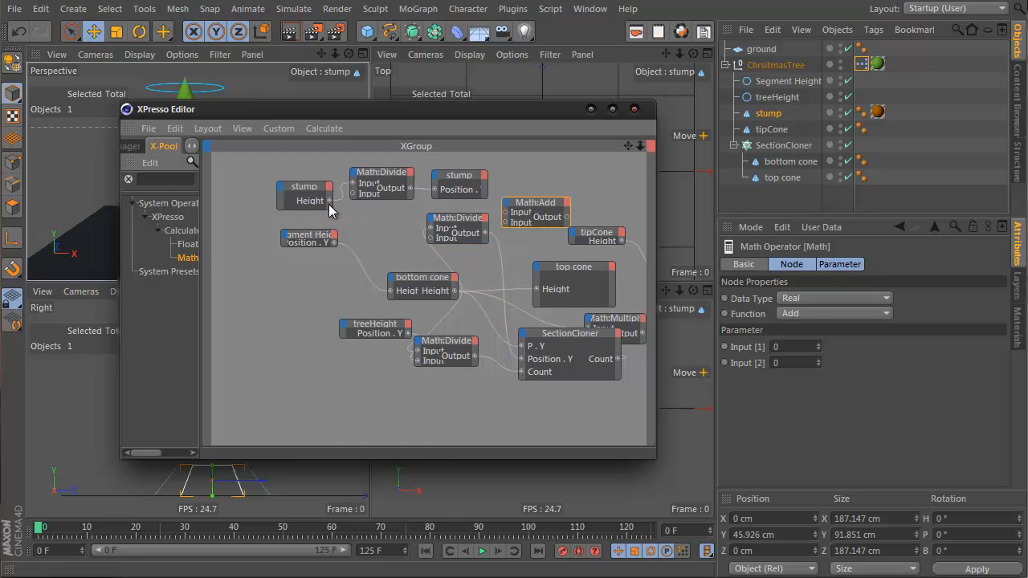
{"action": "left_click_drag", "start_coordinate": [328, 201], "coordinate": [506, 214]}
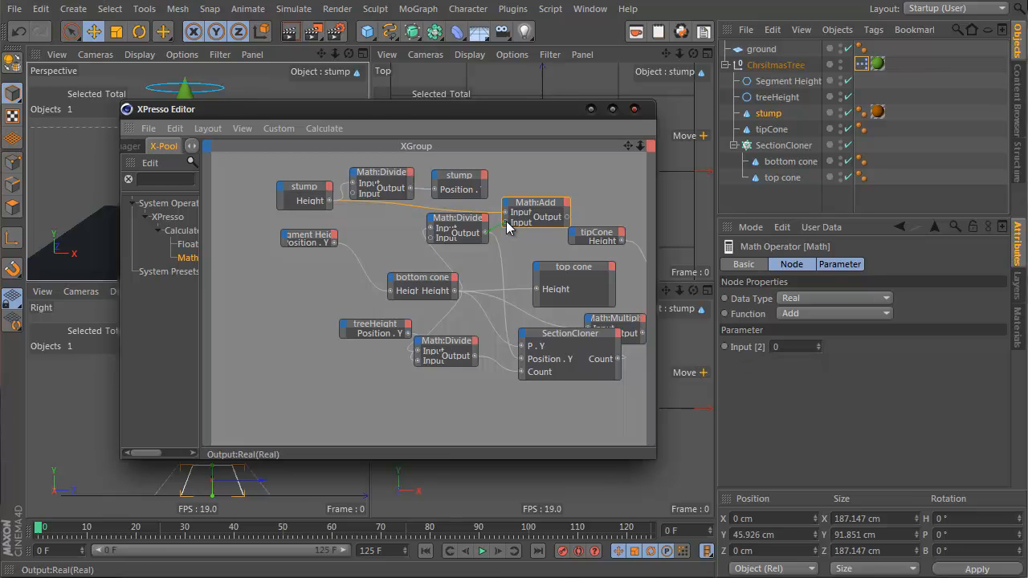
{"action": "left_click_drag", "start_coordinate": [506, 222], "coordinate": [506, 224]}
{"action": "left_click", "coordinate": [502, 255]}
{"action": "left_click", "coordinate": [455, 276]}
{"action": "left_click", "coordinate": [498, 246]}
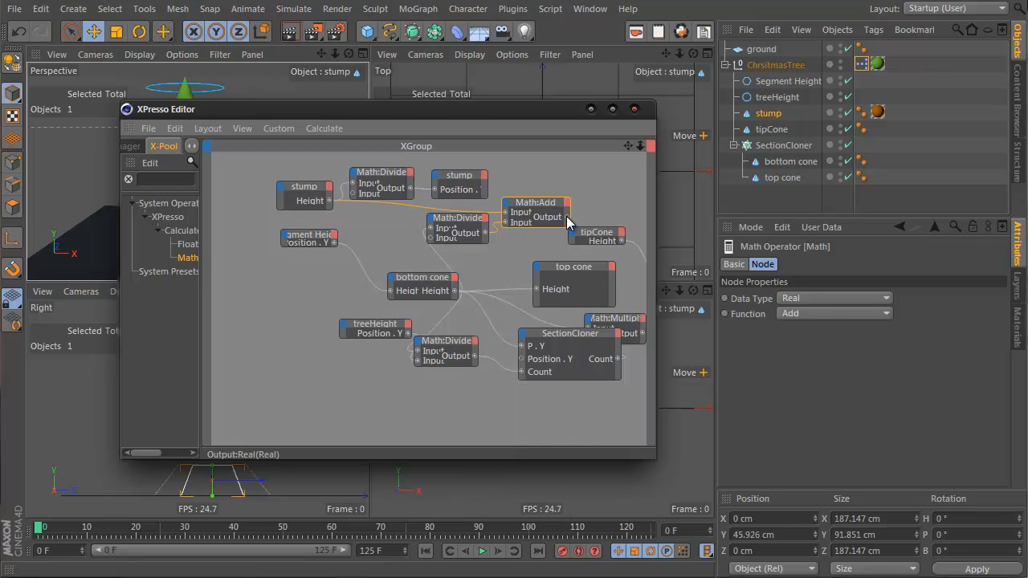
{"action": "left_click_drag", "start_coordinate": [567, 217], "coordinate": [518, 363]}
{"action": "left_click_drag", "start_coordinate": [427, 113], "coordinate": [897, 135]}
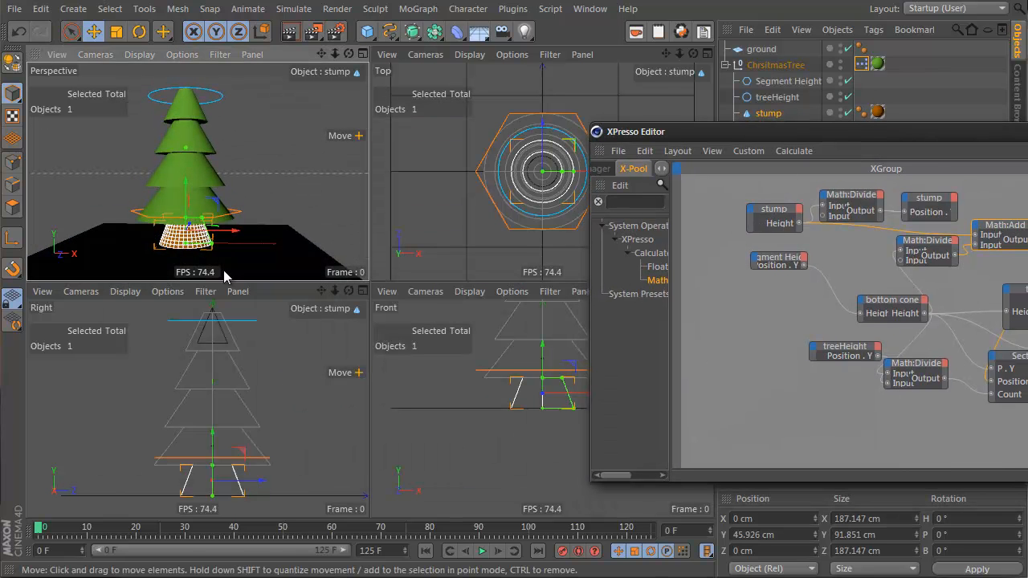
Step: Try moving the stump upward in the Front view, undo the move and close the XPresso editor
{"action": "left_click", "coordinate": [543, 384]}
{"action": "mouse_move", "coordinate": [543, 384]}
{"action": "left_mouse_down"}
{"action": "mouse_move", "coordinate": [551, 395]}
{"action": "mouse_move", "coordinate": [551, 381]}
{"action": "left_mouse_up"}
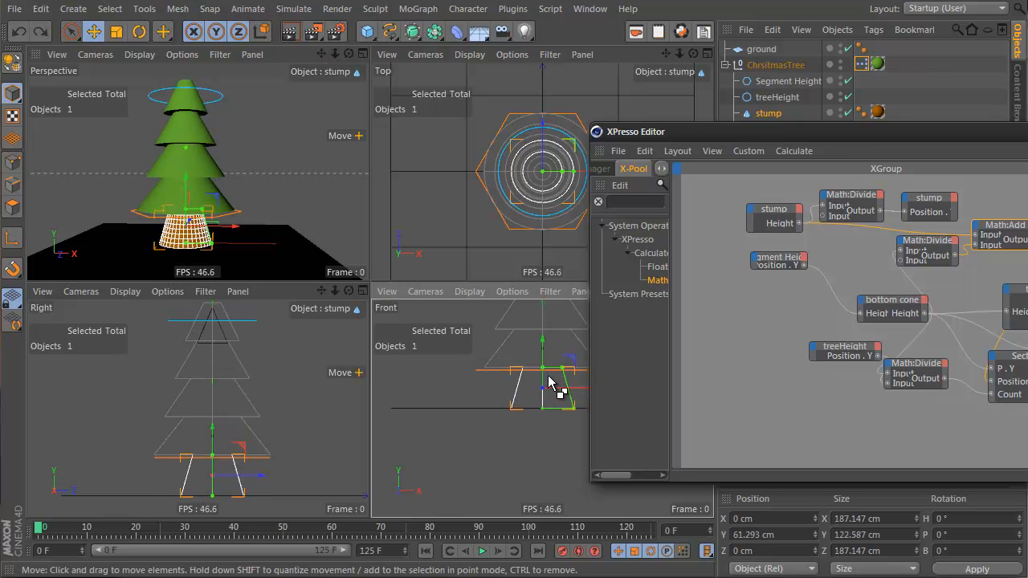
{"action": "key", "text": "ctrl+z"}
{"action": "left_click", "coordinate": [1027, 132]}
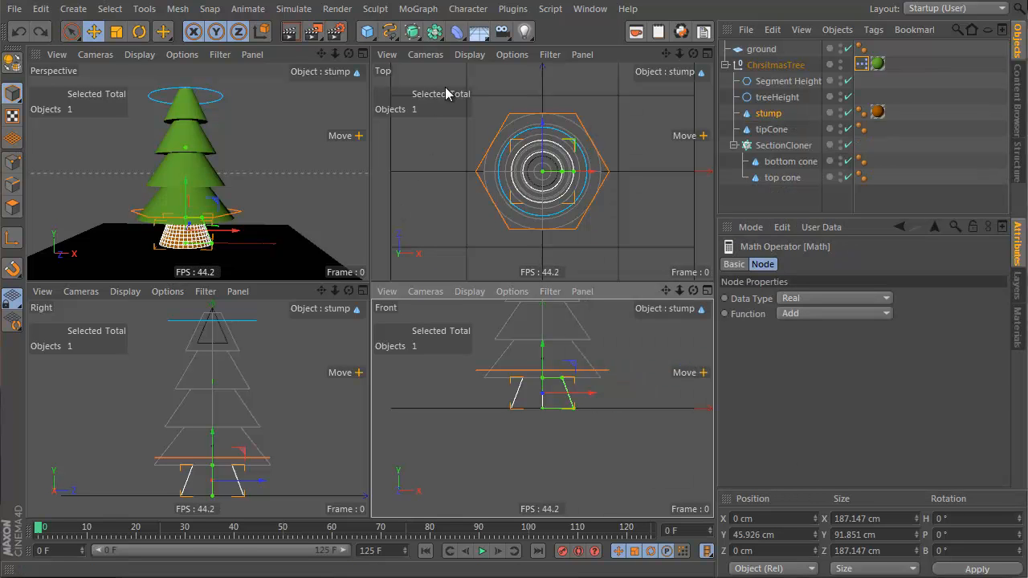
Step: Reopen the XPresso editor and insert a Math:Add node into the tipCone's chain ahead of its Position . Y input
{"action": "left_click", "coordinate": [772, 130]}
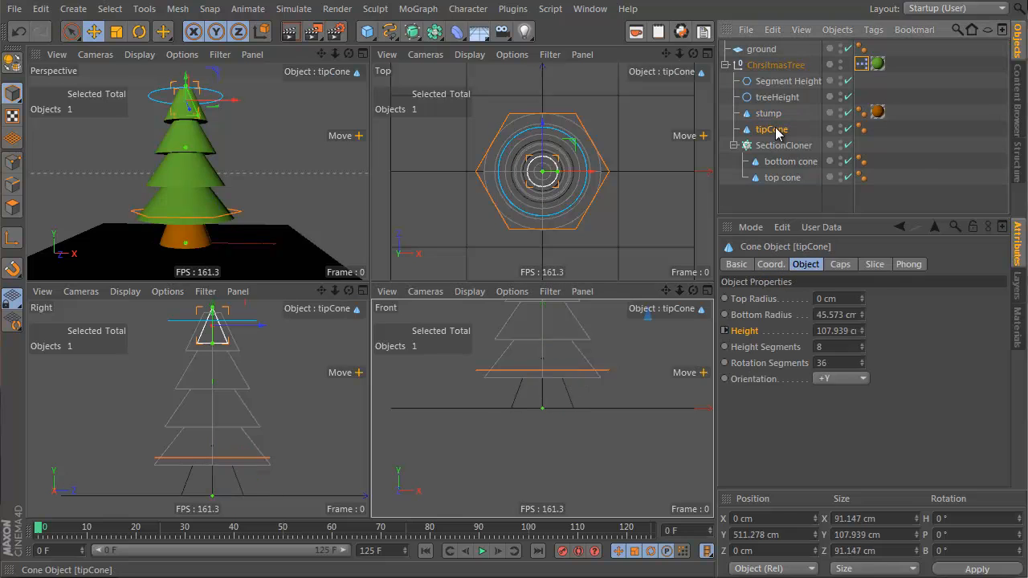
{"action": "left_click", "coordinate": [861, 64]}
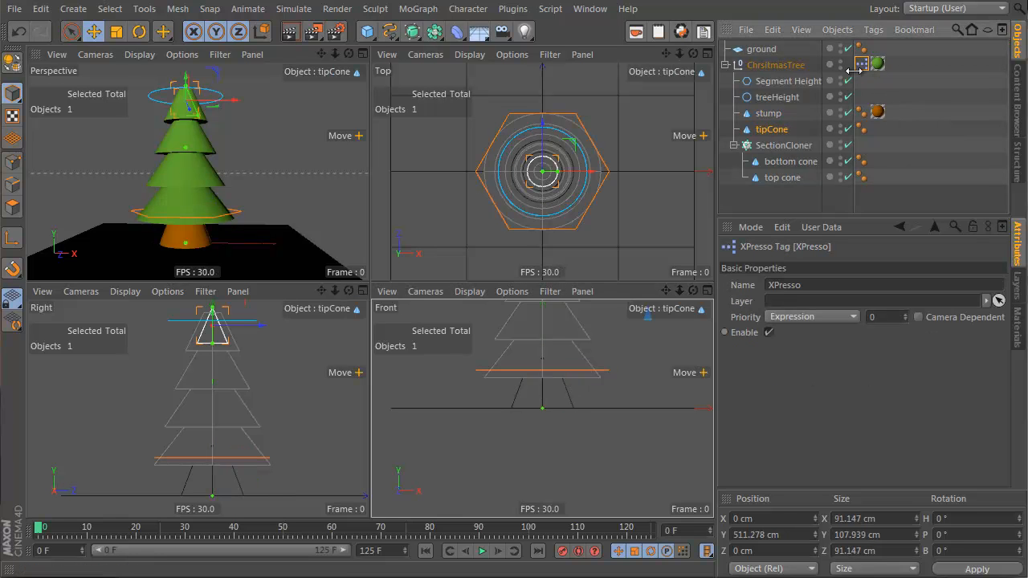
{"action": "double_click", "coordinate": [859, 66]}
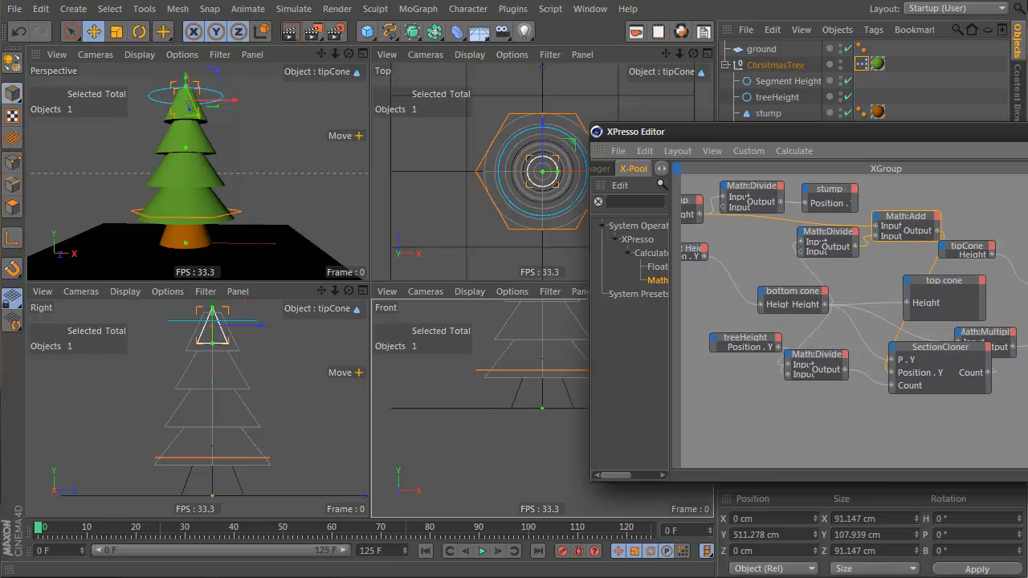
{"action": "left_click_drag", "start_coordinate": [997, 332], "coordinate": [1027, 330]}
{"action": "middle_click_drag", "start_coordinate": [725, 351], "coordinate": [571, 373], "text": "alt"}
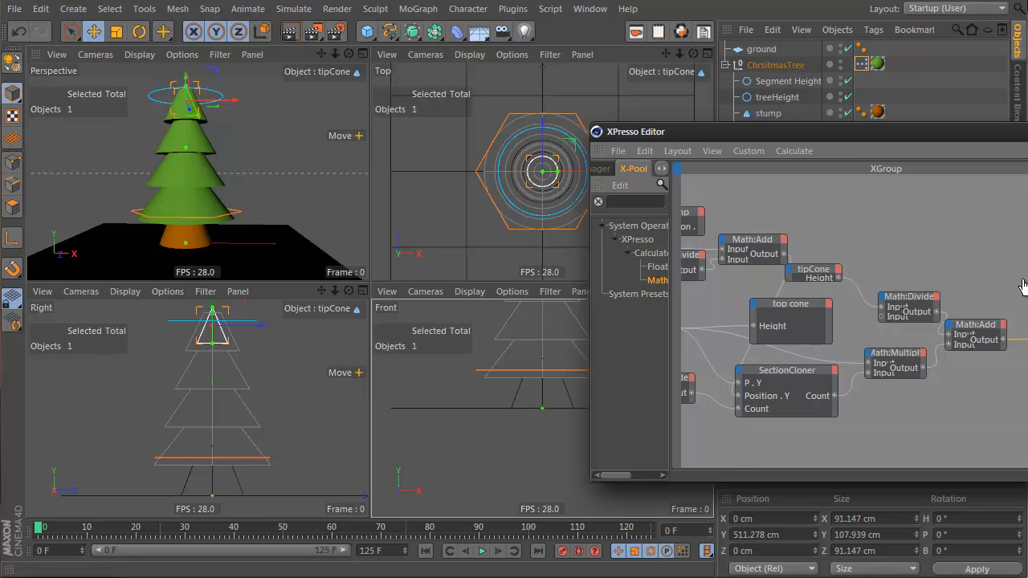
{"action": "left_click_drag", "start_coordinate": [1024, 285], "coordinate": [1021, 281]}
{"action": "left_click_drag", "start_coordinate": [1003, 340], "coordinate": [992, 288]}
{"action": "middle_click_drag", "start_coordinate": [844, 252], "coordinate": [967, 265], "text": "alt"}
{"action": "right_click_drag", "start_coordinate": [692, 358], "coordinate": [767, 257], "text": "alt"}
{"action": "middle_click_drag", "start_coordinate": [767, 257], "coordinate": [804, 257], "text": "alt"}
{"action": "left_click_drag", "start_coordinate": [876, 132], "coordinate": [636, 124]}
{"action": "middle_click_drag", "start_coordinate": [711, 356], "coordinate": [527, 348], "text": "alt"}
{"action": "left_click_drag", "start_coordinate": [757, 284], "coordinate": [781, 283]}
{"action": "left_click_drag", "start_coordinate": [798, 331], "coordinate": [835, 332]}
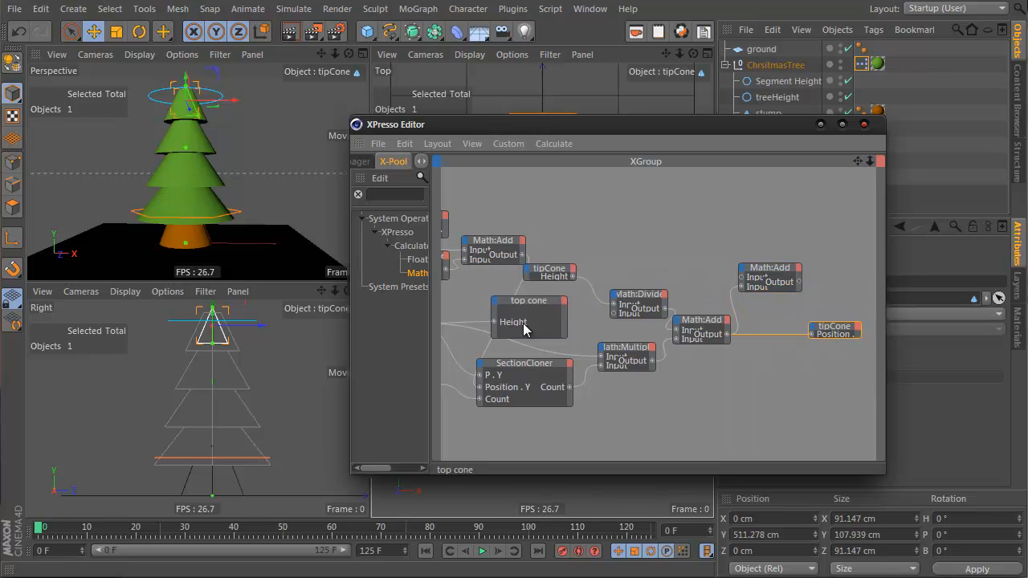
Step: Connect the stump's Height into the new Math:Add node so the tip cone sits higher, then close the editor
{"action": "left_click_drag", "start_coordinate": [347, 342], "coordinate": [104, 342]}
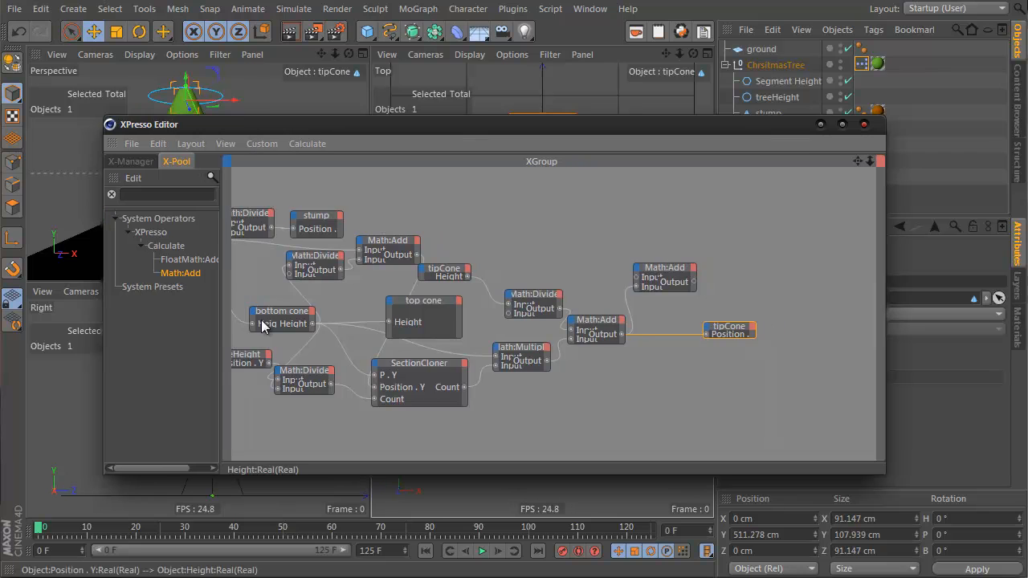
{"action": "left_click", "coordinate": [335, 247]}
{"action": "left_click_drag", "start_coordinate": [341, 250], "coordinate": [797, 283]}
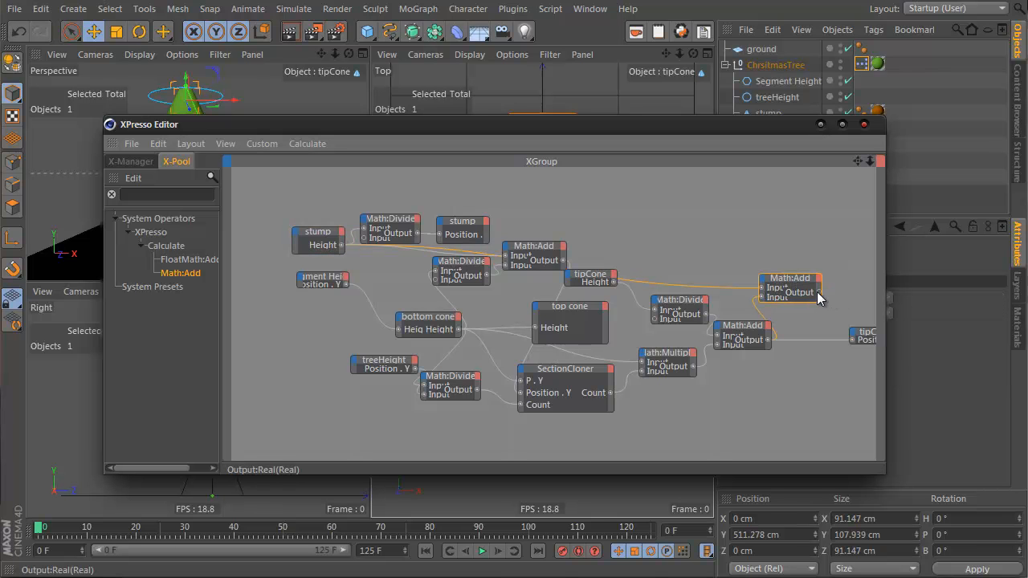
{"action": "left_click_drag", "start_coordinate": [851, 341], "coordinate": [852, 341]}
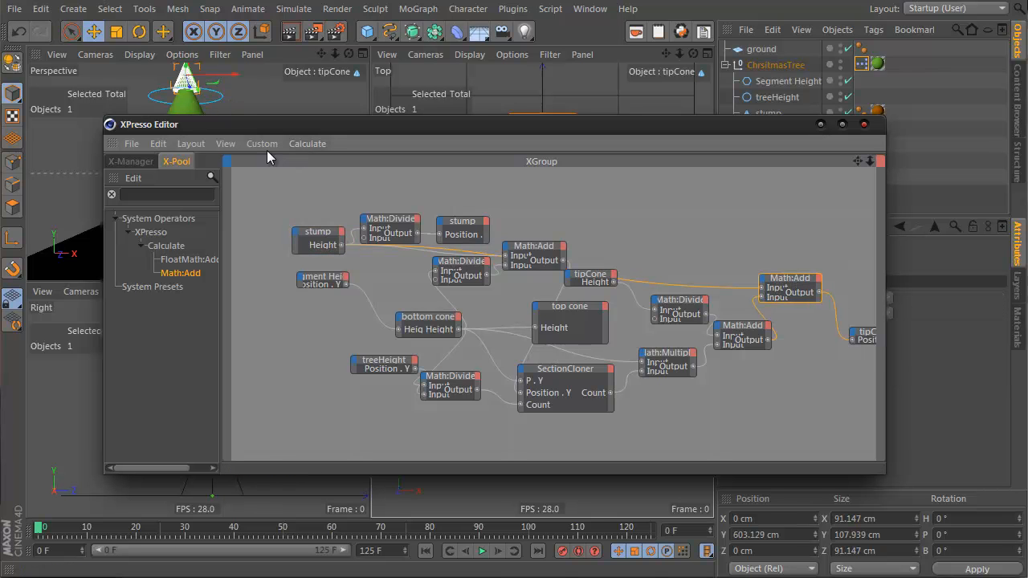
{"action": "left_click_drag", "start_coordinate": [285, 132], "coordinate": [577, 168]}
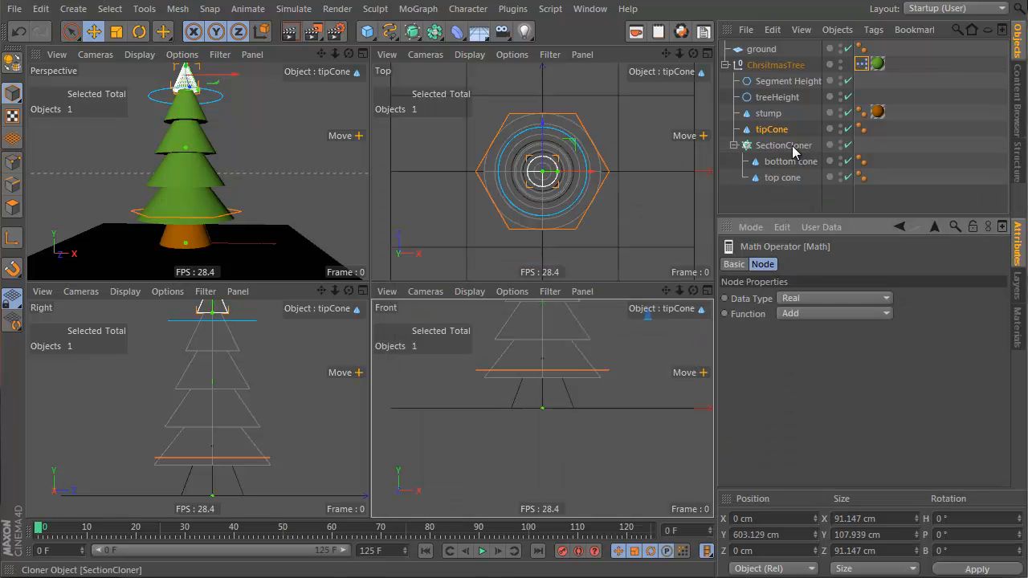
{"action": "left_click", "coordinate": [779, 131]}
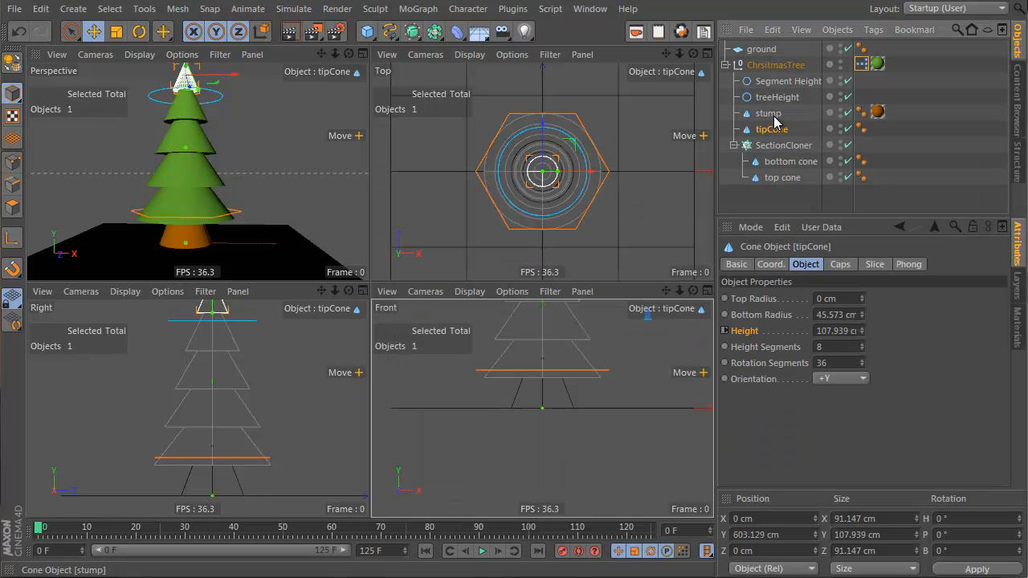
Step: Try moving the stump sideways and undo the move
{"action": "left_click", "coordinate": [771, 115]}
{"action": "left_click_drag", "start_coordinate": [536, 391], "coordinate": [557, 392]}
{"action": "key", "text": "ctrl+z"}
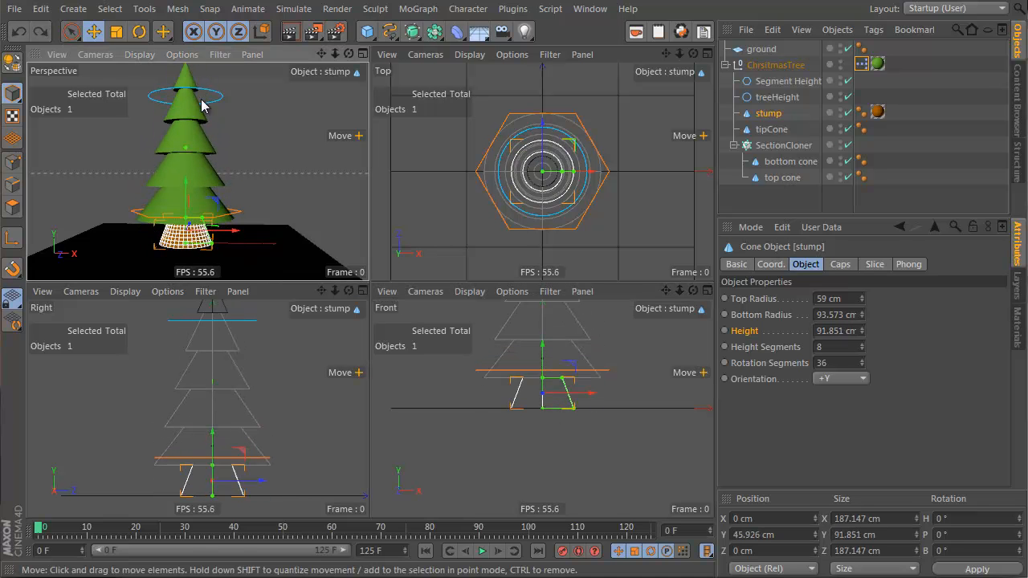
Step: Select the treeHeight spline in the perspective view
{"action": "left_click", "coordinate": [214, 97]}
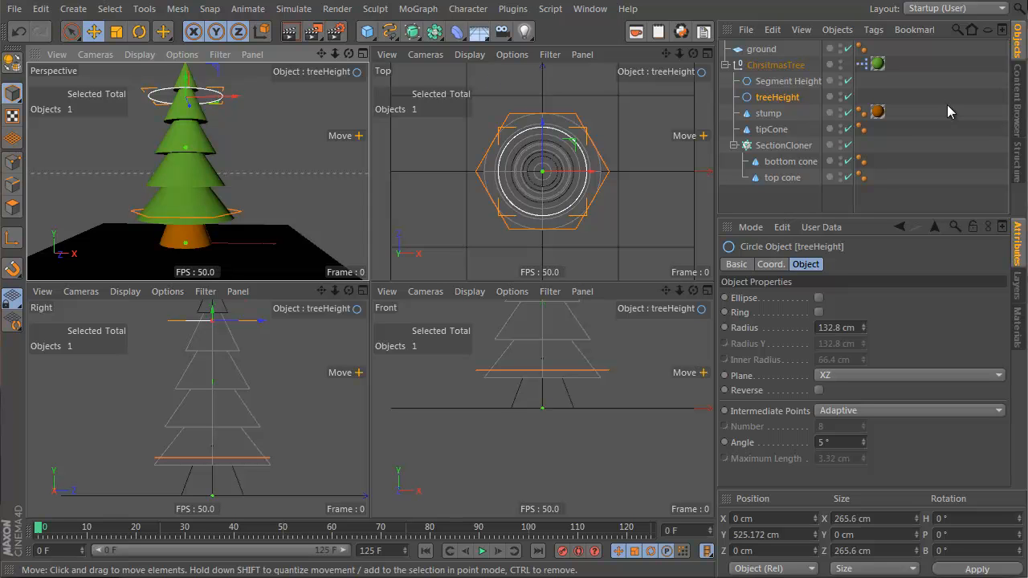
Step: Add a new Null object and rename it control adjust
{"action": "key", "text": "alt+g"}
{"action": "key", "text": "Delete"}
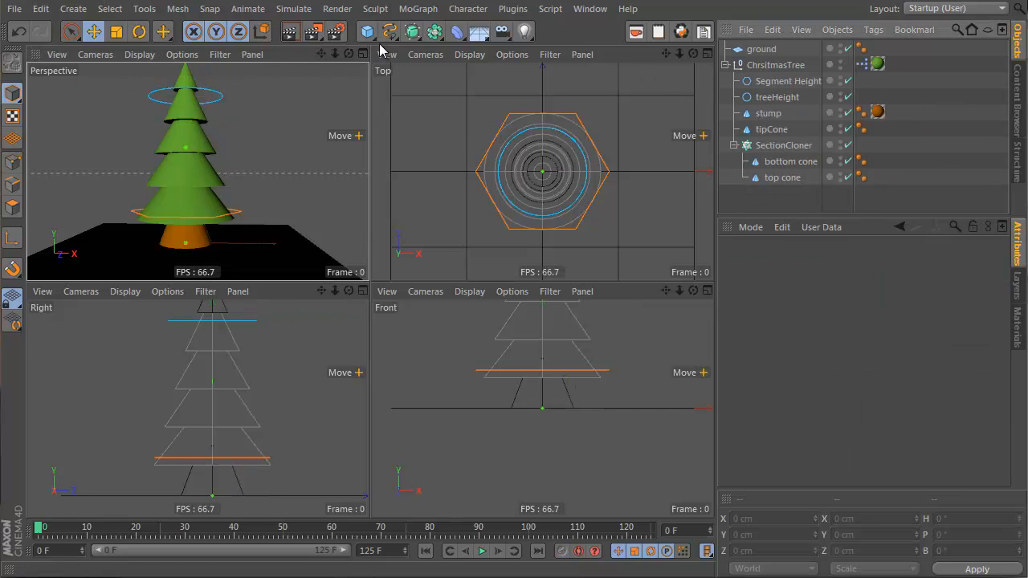
{"action": "left_click_drag", "start_coordinate": [367, 30], "coordinate": [413, 58]}
{"action": "left_click", "coordinate": [427, 63]}
{"action": "double_click", "coordinate": [756, 49]}
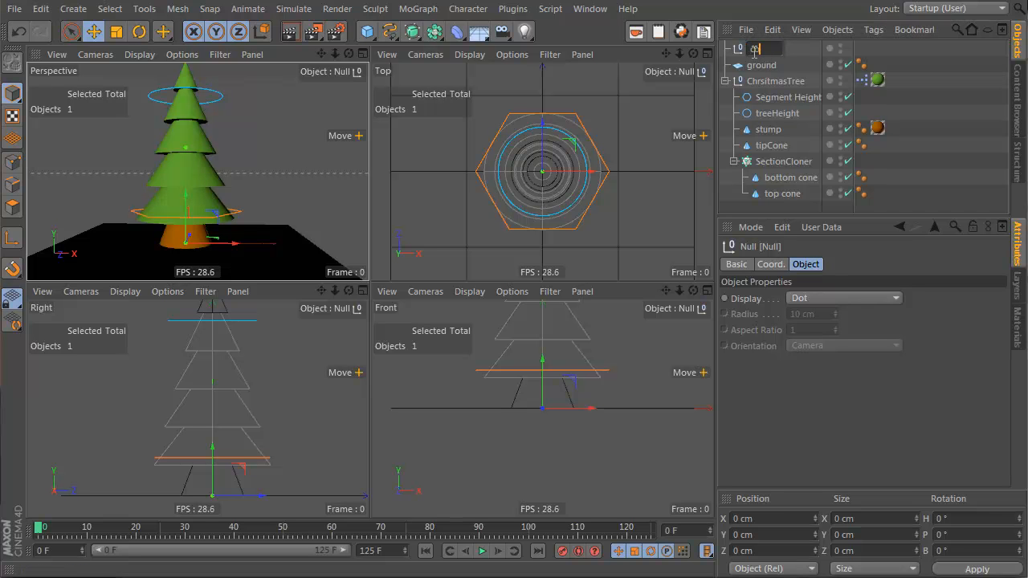
{"action": "type", "text": "control adjust"}
{"action": "key", "text": "Return"}
Step: Place control adjust inside ChristmasTree and make the Segment Height and treeHeight splines its children
{"action": "left_click_drag", "start_coordinate": [755, 55], "coordinate": [765, 90]}
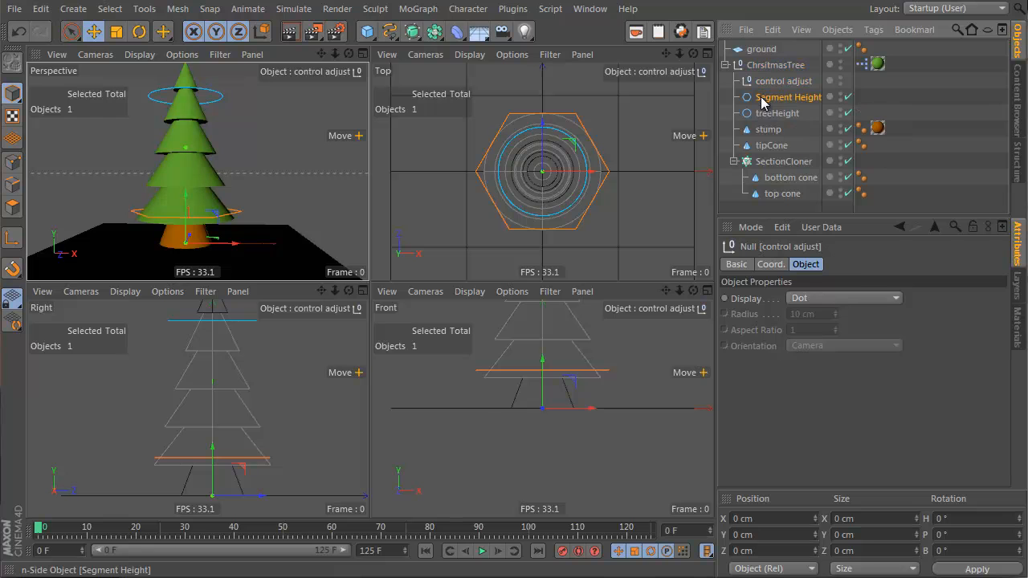
{"action": "left_click", "coordinate": [767, 97]}
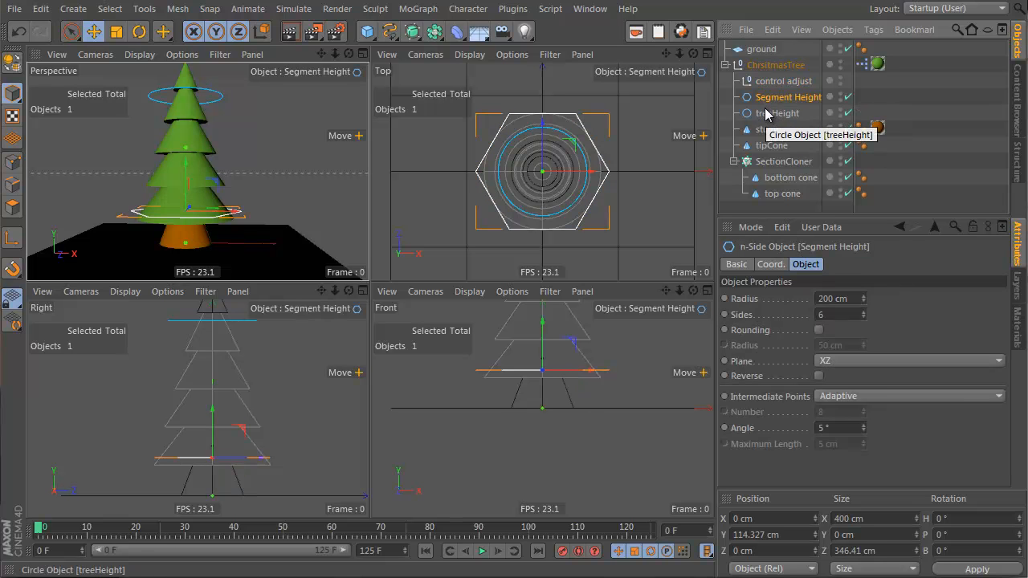
{"action": "left_click", "coordinate": [772, 83]}
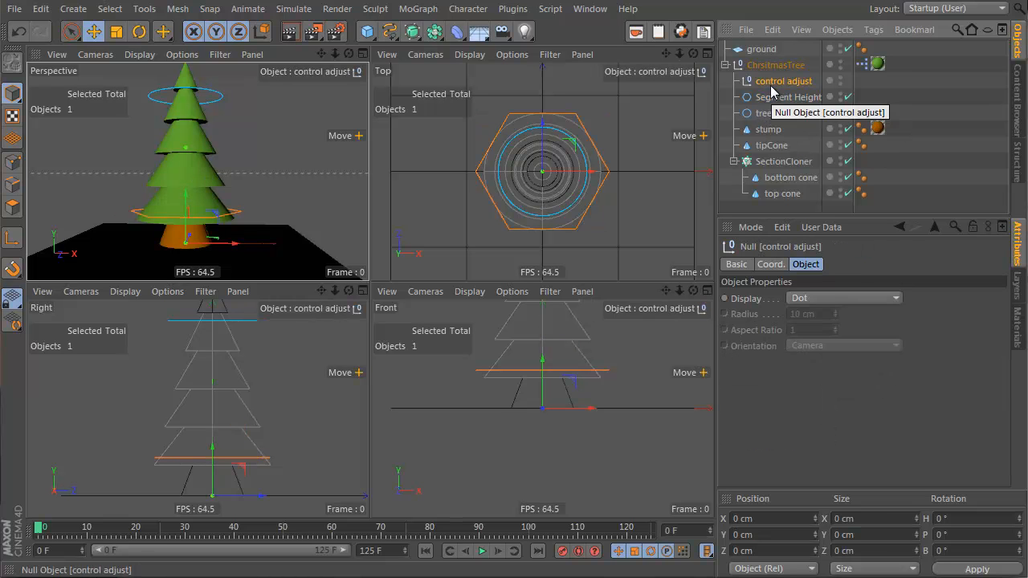
{"action": "left_click", "coordinate": [778, 97]}
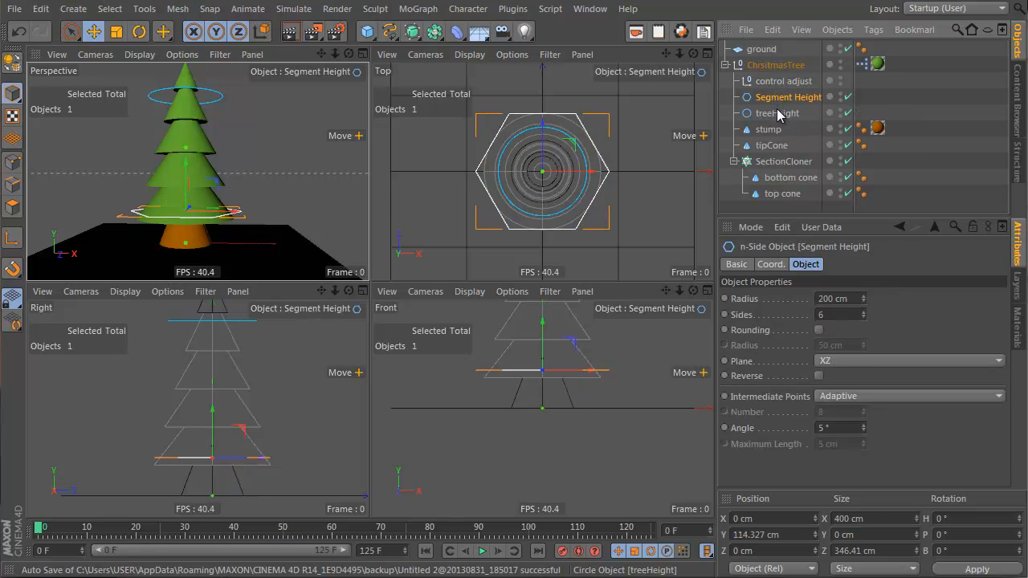
{"action": "left_click", "coordinate": [777, 114], "text": "ctrl"}
{"action": "left_click_drag", "start_coordinate": [787, 87], "coordinate": [786, 86]}
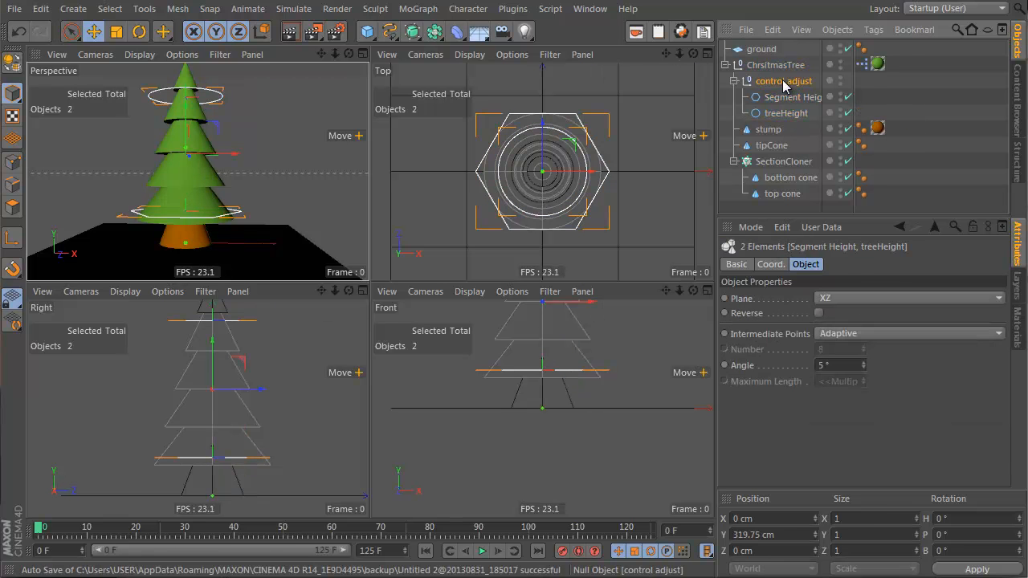
{"action": "left_click", "coordinate": [784, 82]}
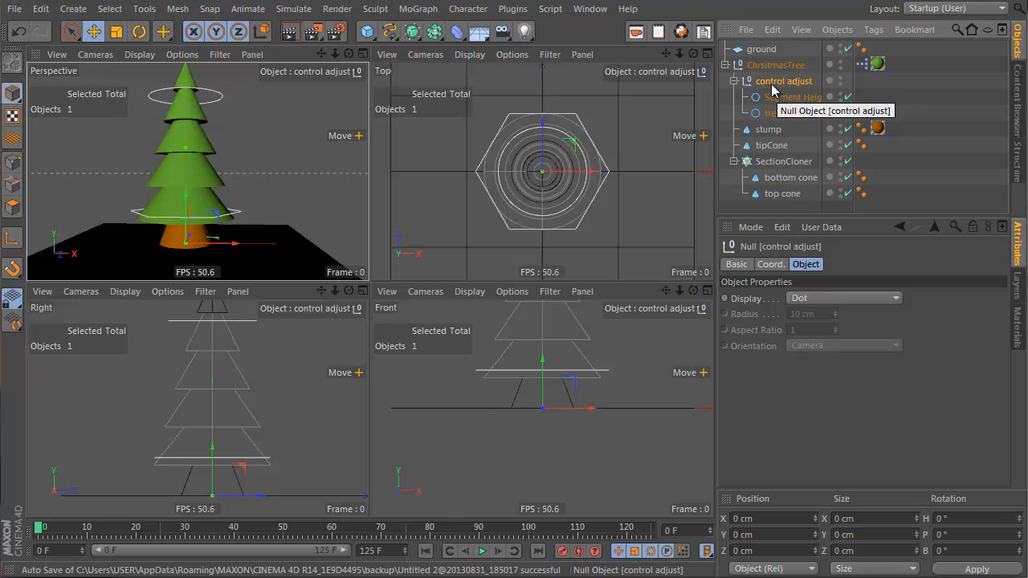
Step: In the XPresso editor, add a control adjust node with a Position . Y input and connect the stump's Height into it
{"action": "double_click", "coordinate": [865, 64]}
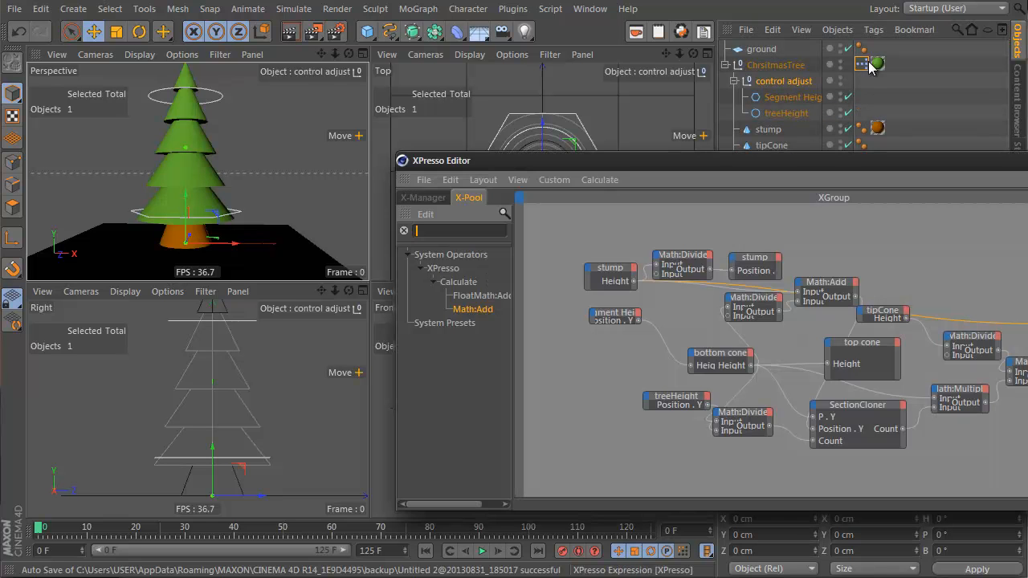
{"action": "left_click_drag", "start_coordinate": [785, 84], "coordinate": [904, 239]}
{"action": "left_click", "coordinate": [898, 235]}
{"action": "mouse_move", "coordinate": [931, 260]}
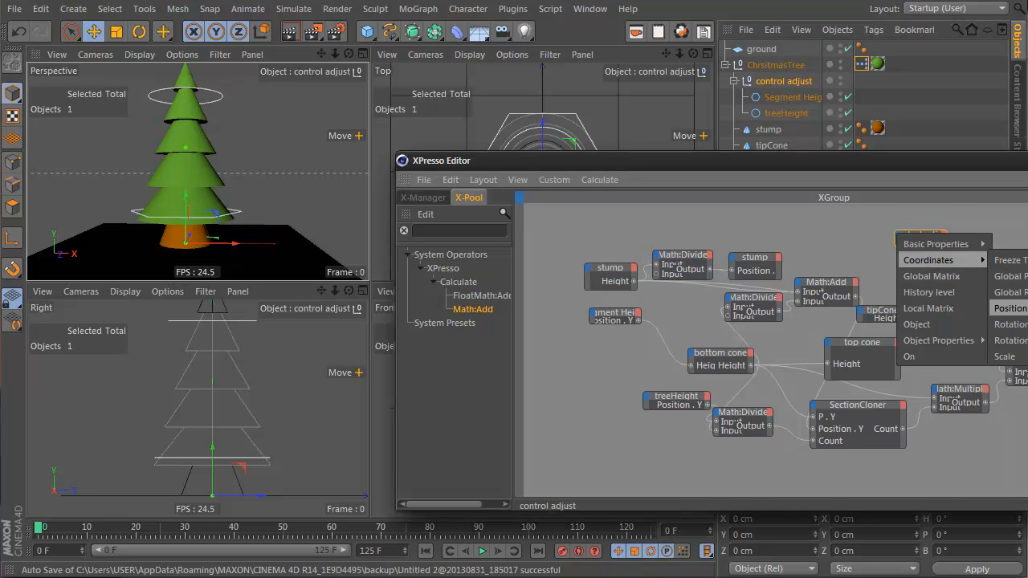
{"action": "left_click", "coordinate": [1010, 309]}
{"action": "left_click_drag", "start_coordinate": [940, 245], "coordinate": [939, 261]}
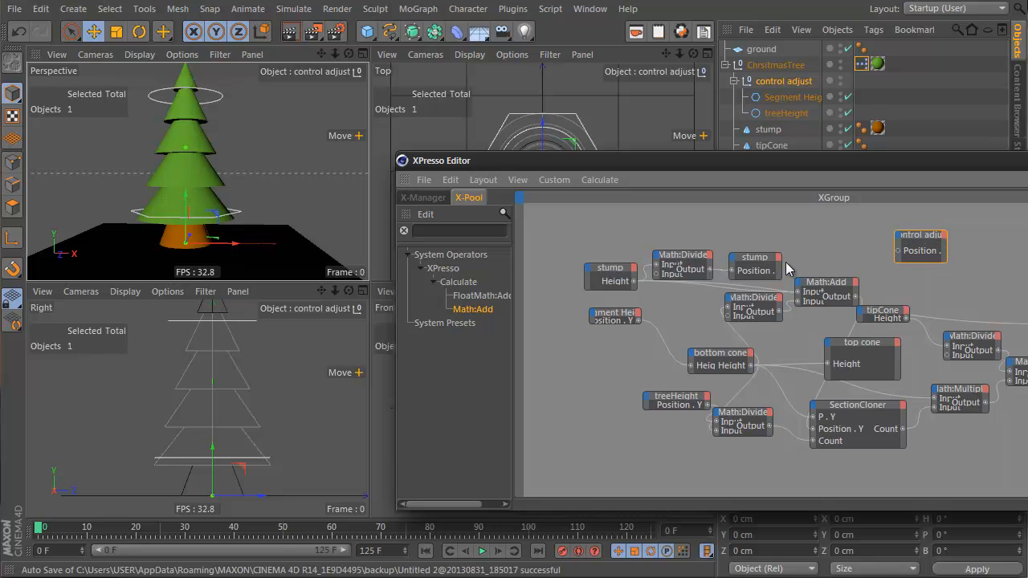
{"action": "left_click_drag", "start_coordinate": [635, 281], "coordinate": [899, 256]}
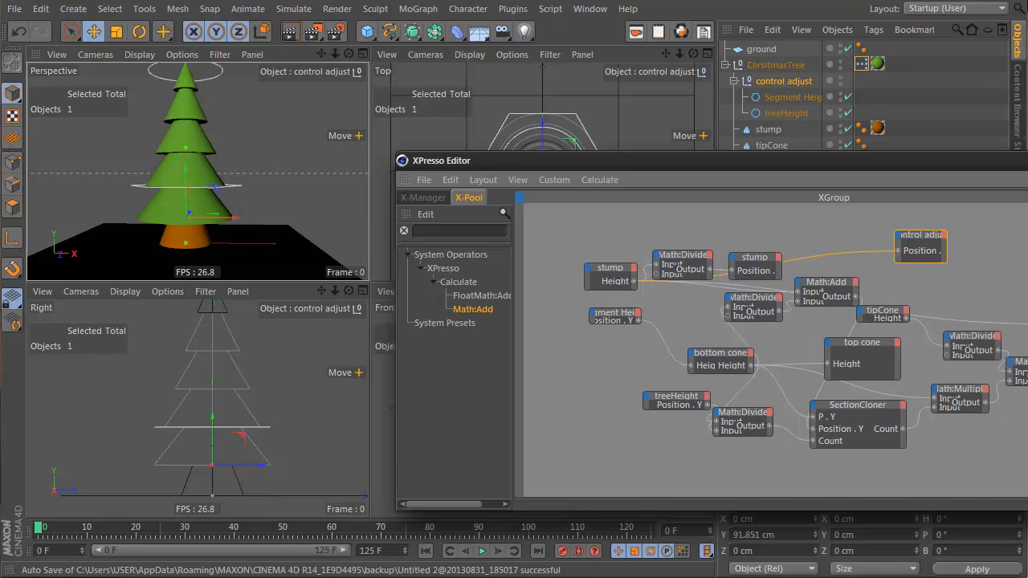
{"action": "left_click", "coordinate": [1027, 161]}
Step: Inspect the control adjust null's position and the stump's height attributes
{"action": "middle_click_drag", "start_coordinate": [579, 408], "coordinate": [581, 445], "text": "alt"}
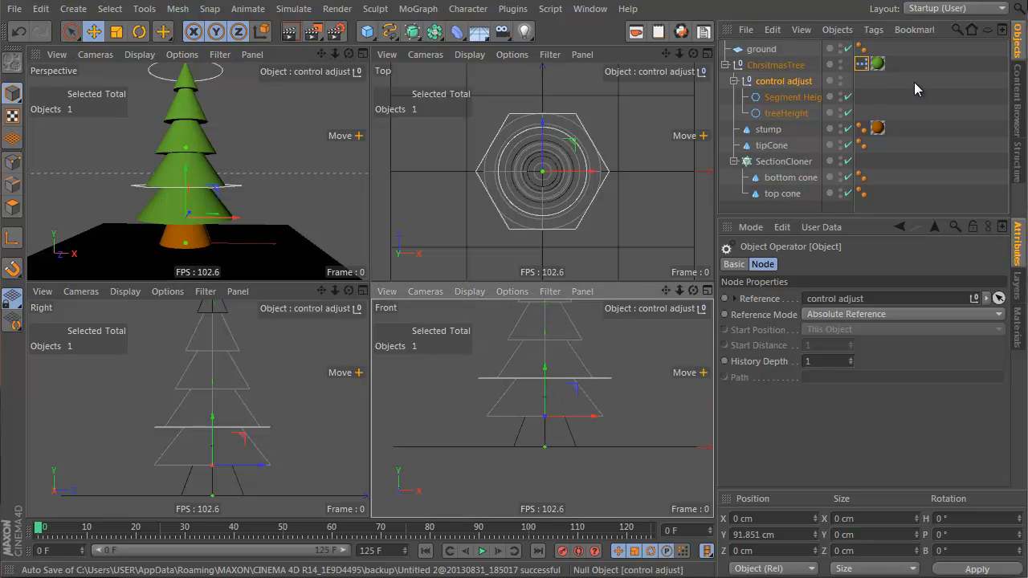
{"action": "left_click", "coordinate": [777, 85]}
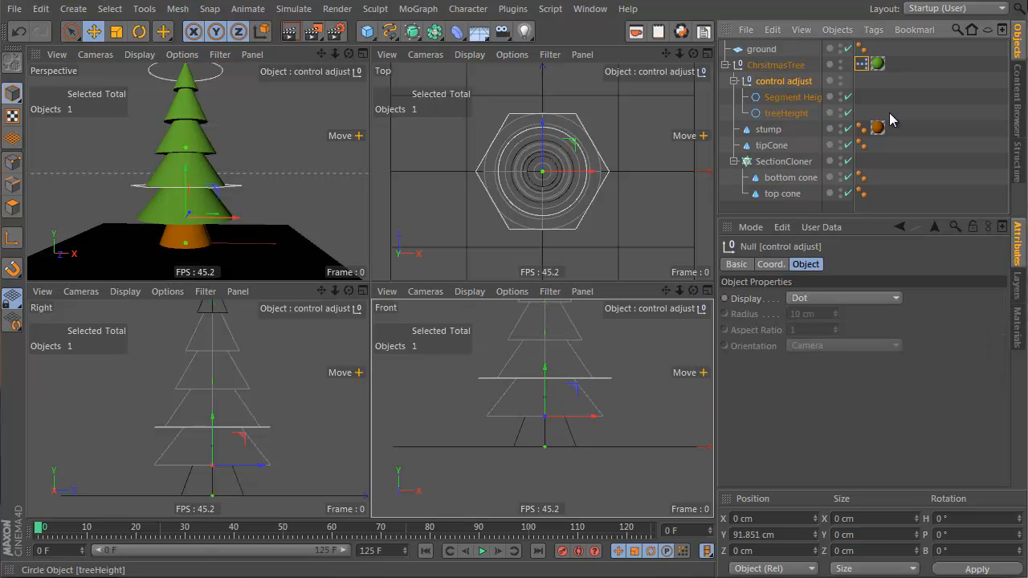
{"action": "left_click", "coordinate": [773, 131]}
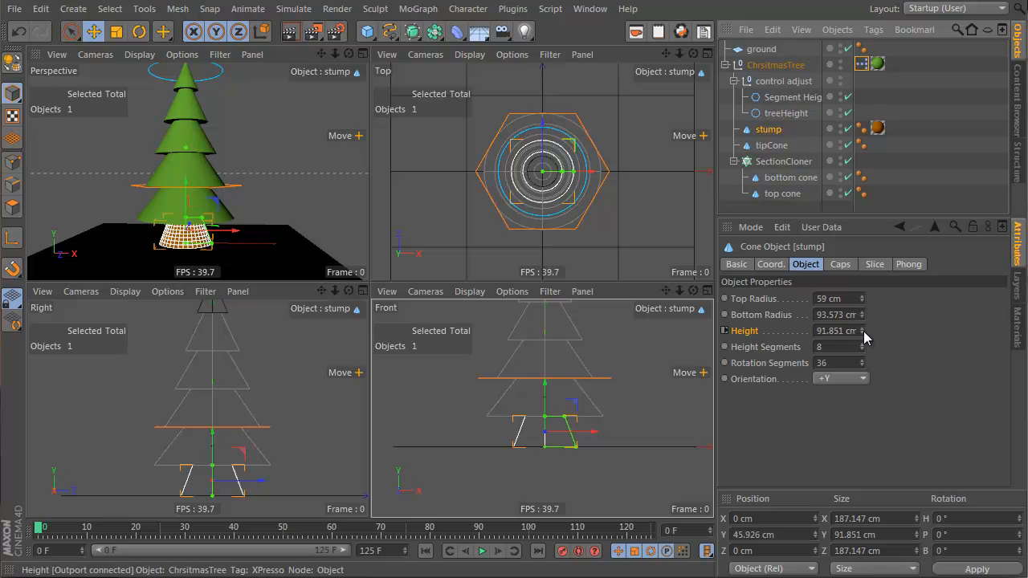
{"action": "mouse_move", "coordinate": [861, 332]}
{"action": "left_mouse_down"}
{"action": "mouse_move", "coordinate": [865, 317]}
{"action": "mouse_move", "coordinate": [849, 347]}
{"action": "mouse_move", "coordinate": [867, 299]}
{"action": "mouse_move", "coordinate": [861, 333]}
{"action": "left_mouse_up"}
Step: Try moving the treeHeight spline upward in the front view and undo the move
{"action": "middle_click_drag", "start_coordinate": [504, 348], "coordinate": [509, 431], "text": "alt"}
{"action": "left_click", "coordinate": [582, 332]}
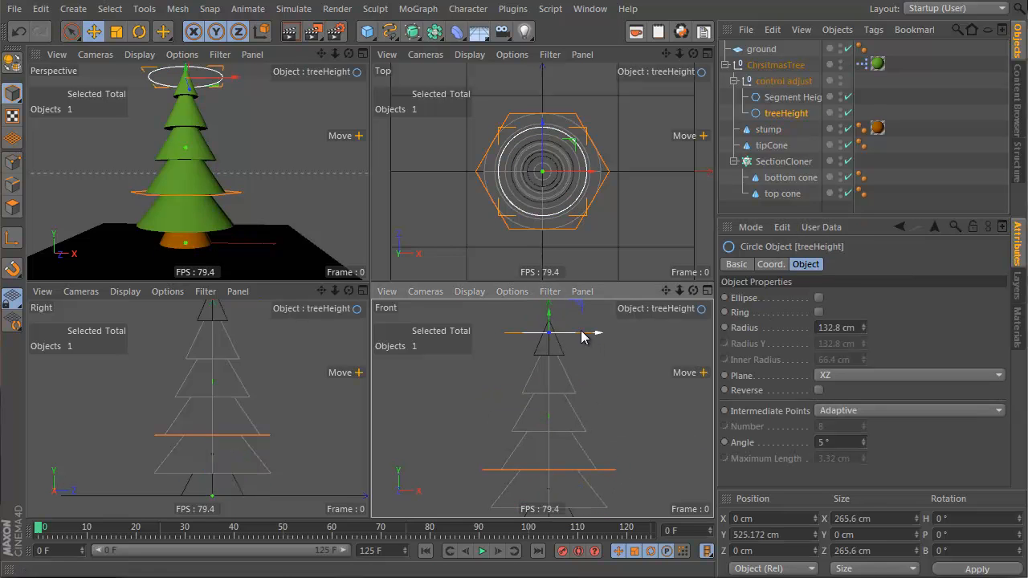
{"action": "mouse_move", "coordinate": [548, 319]}
{"action": "left_mouse_down"}
{"action": "mouse_move", "coordinate": [550, 205]}
{"action": "mouse_move", "coordinate": [548, 357]}
{"action": "mouse_move", "coordinate": [550, 269]}
{"action": "mouse_move", "coordinate": [547, 314]}
{"action": "left_mouse_up"}
{"action": "key", "text": "ctrl+z"}
Step: Enlarge the perspective view and shorten the stump's height to about 79 cm with its handle
{"action": "mouse_move", "coordinate": [208, 104]}
{"action": "left_mouse_down", "text": "alt"}
{"action": "mouse_move", "coordinate": [210, 126]}
{"action": "mouse_move", "coordinate": [205, 112]}
{"action": "left_mouse_up", "text": "alt"}
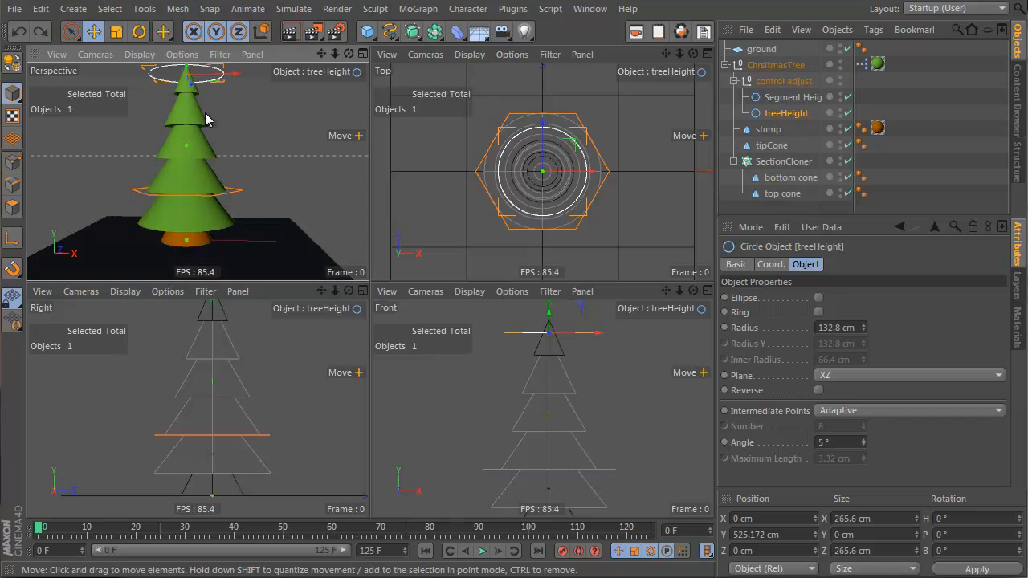
{"action": "middle_click", "coordinate": [205, 112]}
{"action": "right_click_drag", "start_coordinate": [394, 220], "coordinate": [379, 239], "text": "alt"}
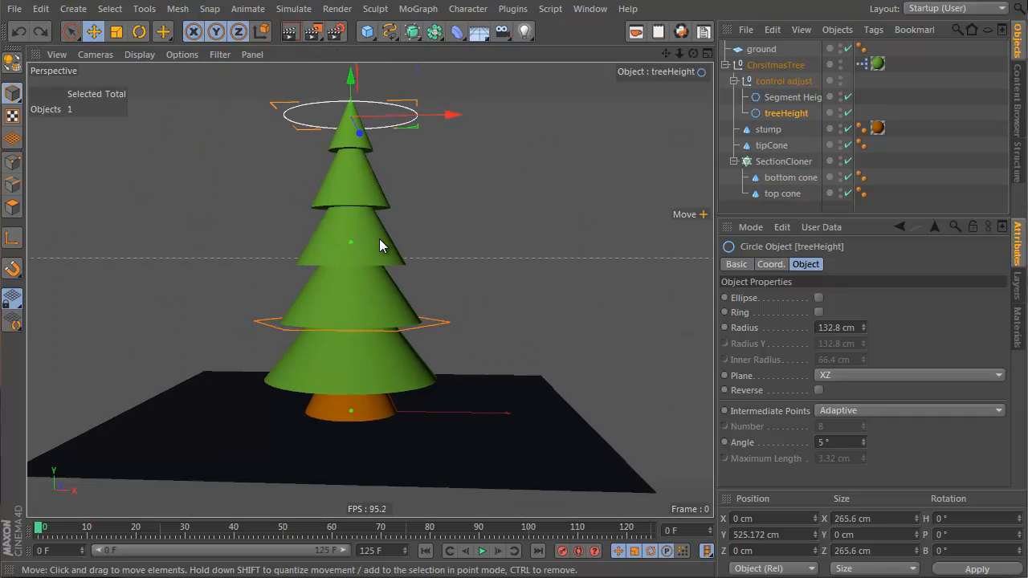
{"action": "left_click", "coordinate": [769, 130]}
{"action": "mouse_move", "coordinate": [351, 379]}
{"action": "left_mouse_down"}
{"action": "mouse_move", "coordinate": [351, 362]}
{"action": "mouse_move", "coordinate": [356, 390]}
{"action": "mouse_move", "coordinate": [355, 362]}
{"action": "mouse_move", "coordinate": [356, 378]}
{"action": "left_mouse_up"}
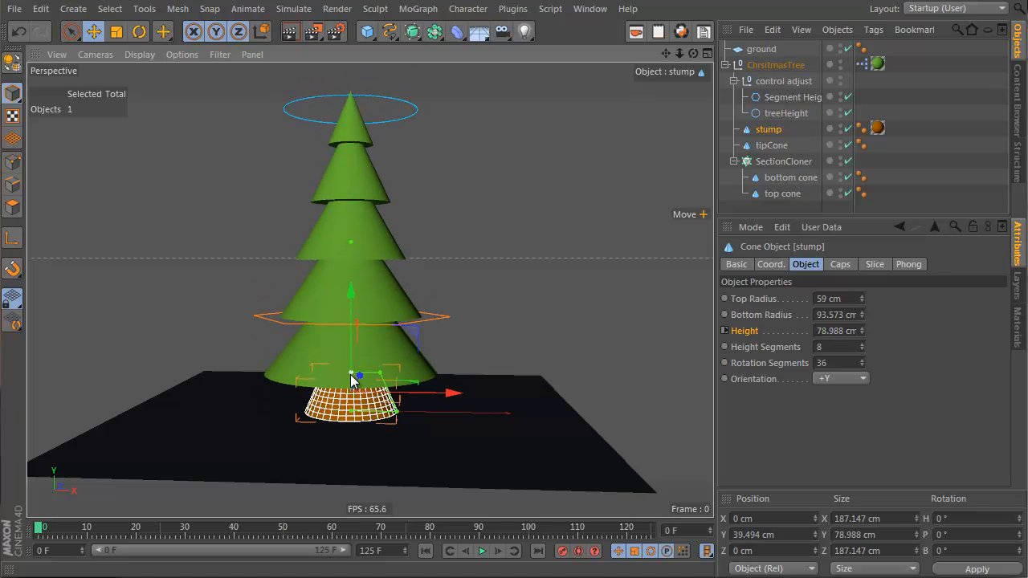
Step: Examine the tree and Segment Height spline from different angles in the perspective view
{"action": "left_click", "coordinate": [430, 322]}
{"action": "left_click_drag", "start_coordinate": [348, 241], "coordinate": [346, 233]}
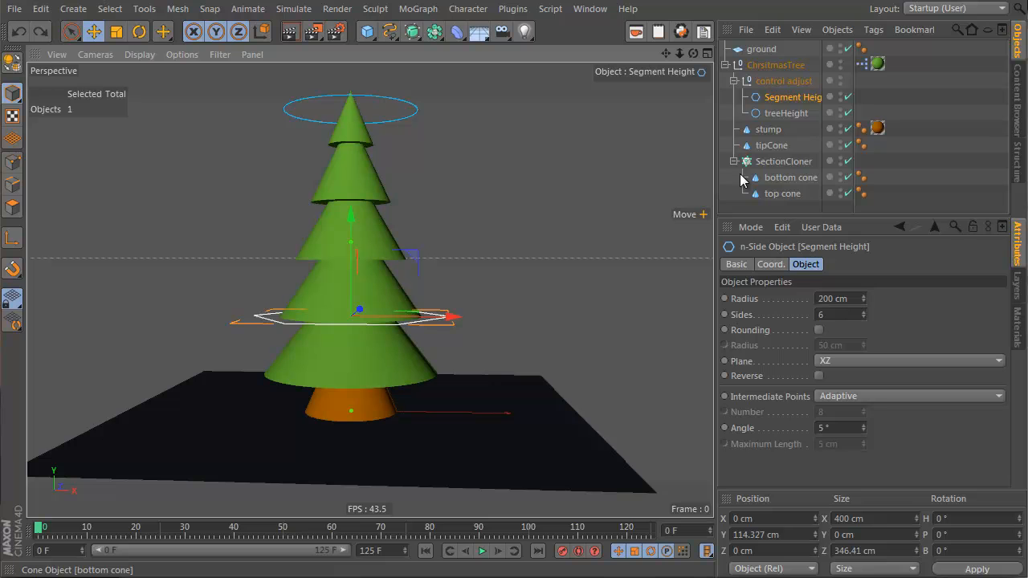
{"action": "left_click", "coordinate": [795, 135]}
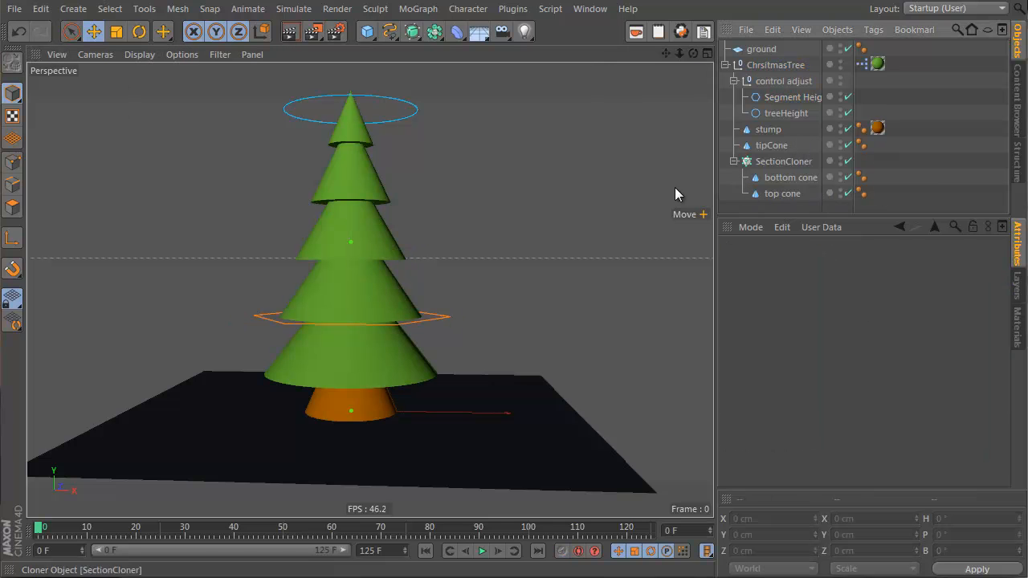
{"action": "mouse_move", "coordinate": [416, 343]}
{"action": "left_mouse_down", "text": "alt"}
{"action": "mouse_move", "coordinate": [445, 258]}
{"action": "mouse_move", "coordinate": [418, 351]}
{"action": "left_mouse_up", "text": "alt"}
{"action": "right_click_drag", "start_coordinate": [315, 306], "coordinate": [294, 327], "text": "alt"}
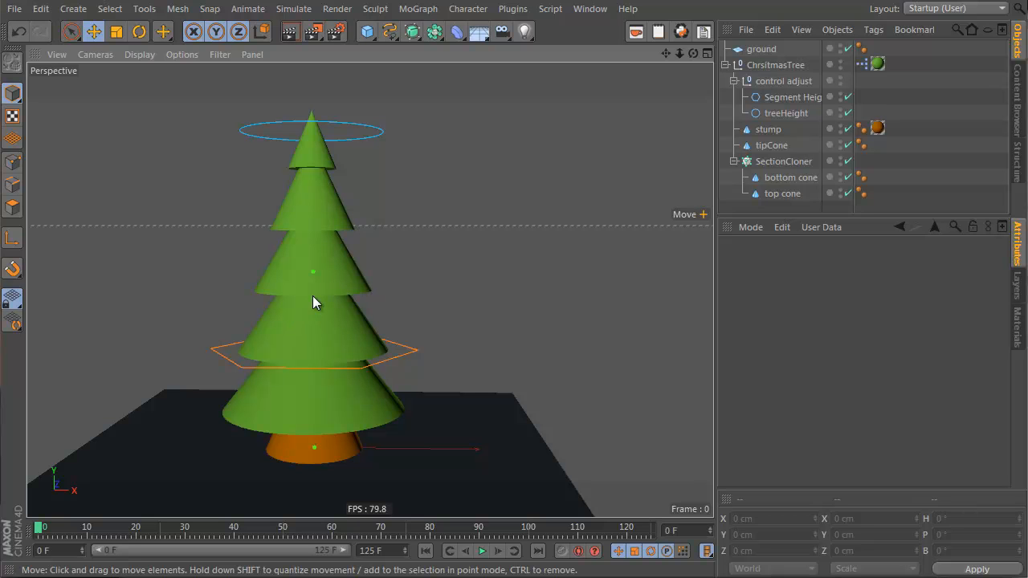
{"action": "left_click_drag", "start_coordinate": [313, 294], "coordinate": [388, 307], "text": "alt"}
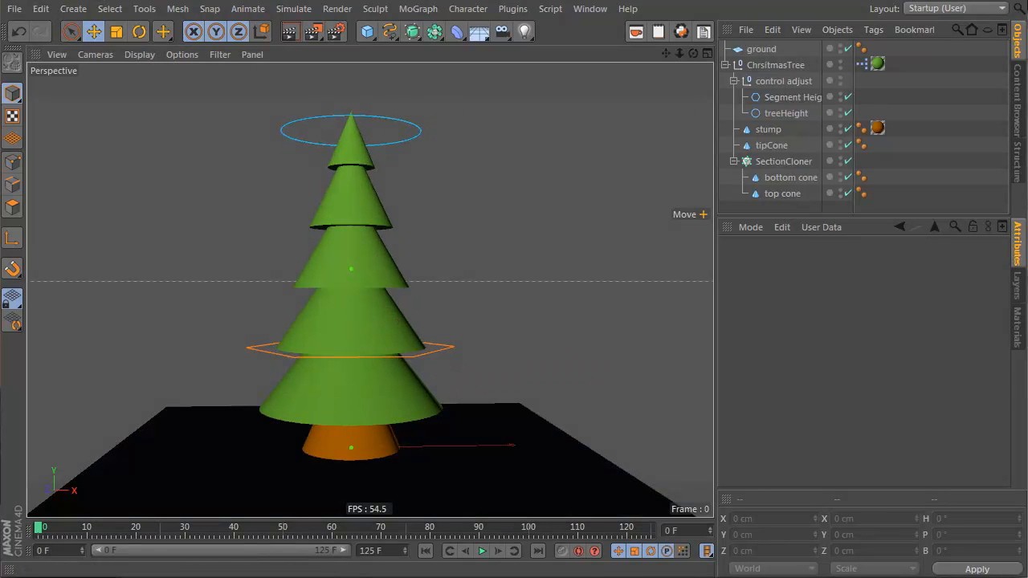
Step: Select stump, tipCone, bottom cone and top cone and enable top and bottom cap fillets on all of them
{"action": "left_click", "coordinate": [1018, 325]}
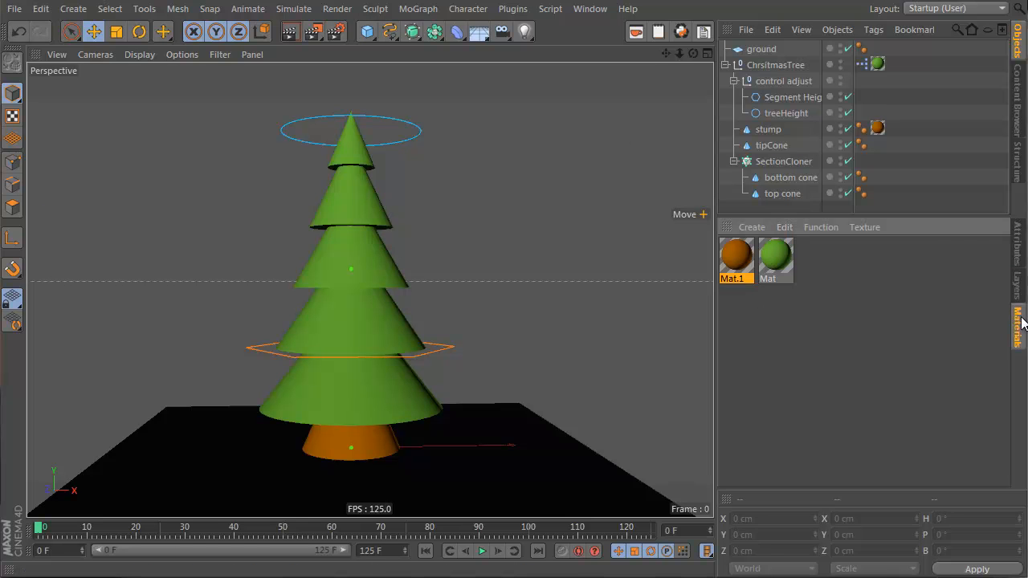
{"action": "left_click", "coordinate": [766, 131]}
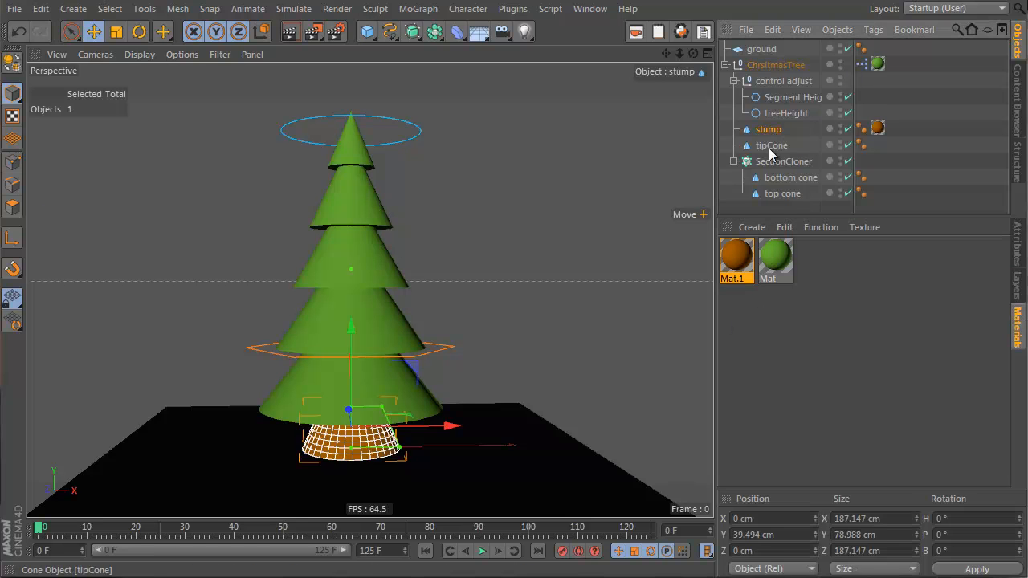
{"action": "left_click", "coordinate": [783, 193], "text": "shift"}
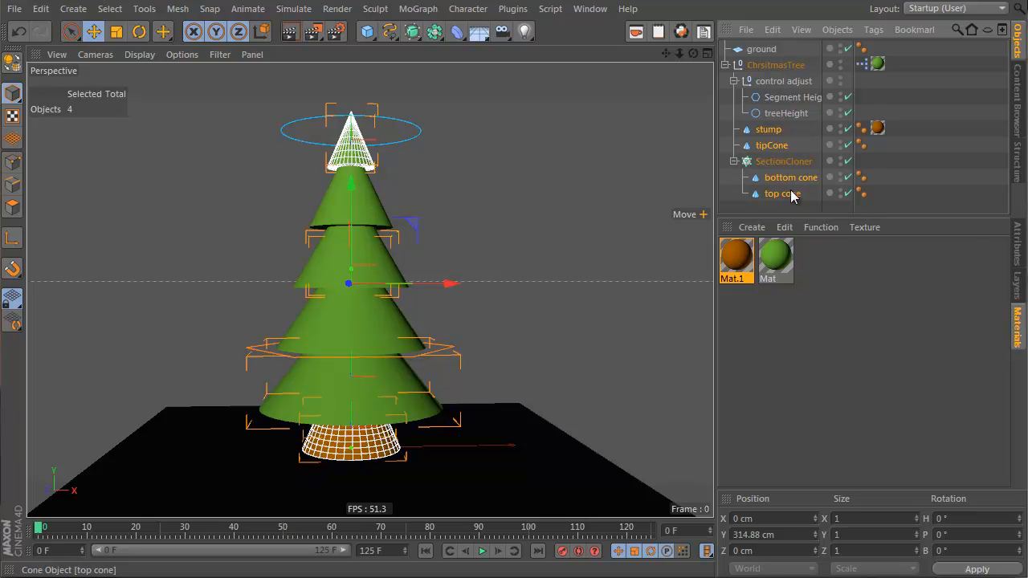
{"action": "left_click", "coordinate": [1015, 240]}
{"action": "left_click", "coordinate": [841, 265]}
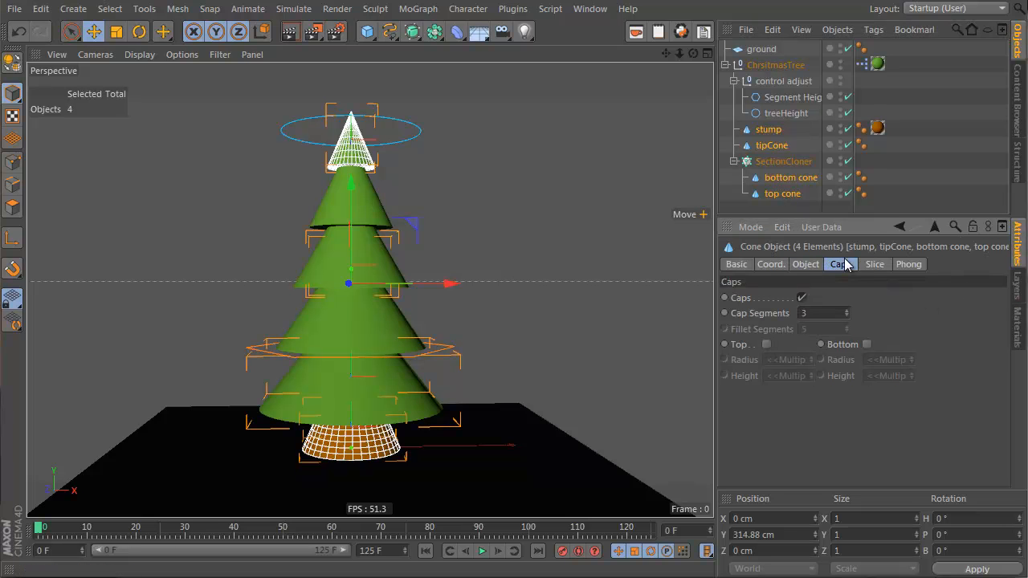
{"action": "left_click", "coordinate": [767, 345]}
{"action": "left_click", "coordinate": [868, 345]}
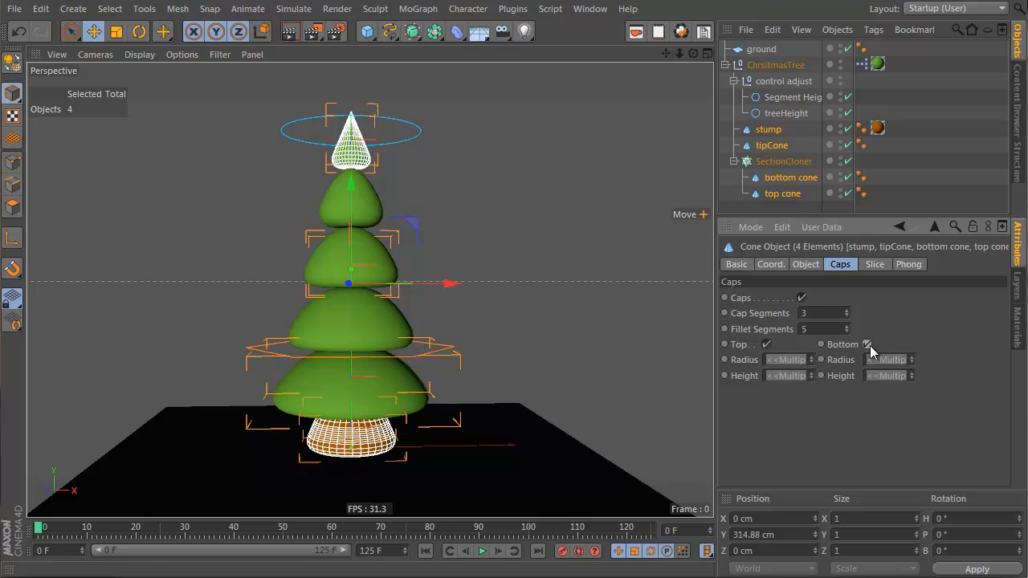
Step: Set the bottom and top cones' fillets: top radius 4 cm, bottom radius 30 cm, heights about 29 cm and 26 cm
{"action": "mouse_move", "coordinate": [360, 349]}
{"action": "left_mouse_down", "text": "alt"}
{"action": "mouse_move", "coordinate": [364, 286]}
{"action": "mouse_move", "coordinate": [373, 355]}
{"action": "mouse_move", "coordinate": [401, 340]}
{"action": "mouse_move", "coordinate": [345, 351]}
{"action": "left_mouse_up", "text": "alt"}
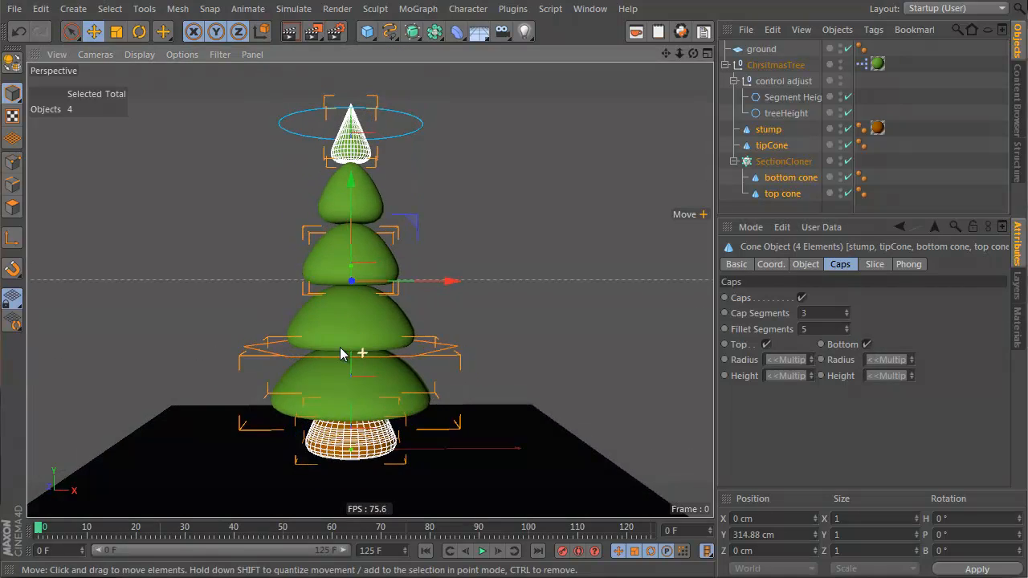
{"action": "left_click", "coordinate": [790, 177]}
{"action": "left_click", "coordinate": [783, 194], "text": "ctrl"}
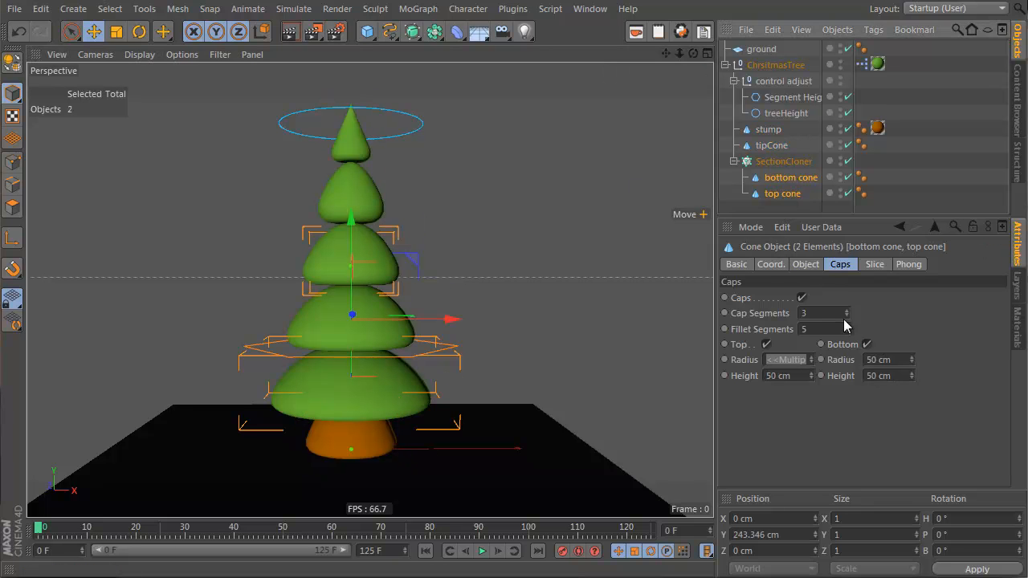
{"action": "mouse_move", "coordinate": [812, 362]}
{"action": "left_mouse_down"}
{"action": "mouse_move", "coordinate": [810, 331]}
{"action": "mouse_move", "coordinate": [810, 363]}
{"action": "left_mouse_up"}
{"action": "double_click", "coordinate": [802, 362]}
{"action": "type", "text": "1 cm"}
{"action": "key", "text": "Return"}
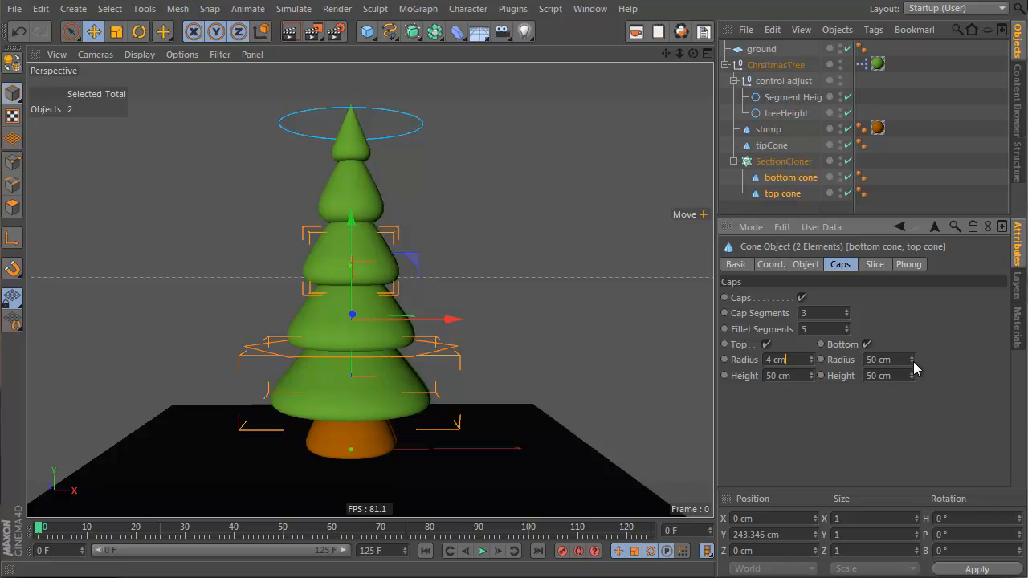
{"action": "left_click_drag", "start_coordinate": [912, 362], "coordinate": [913, 362]}
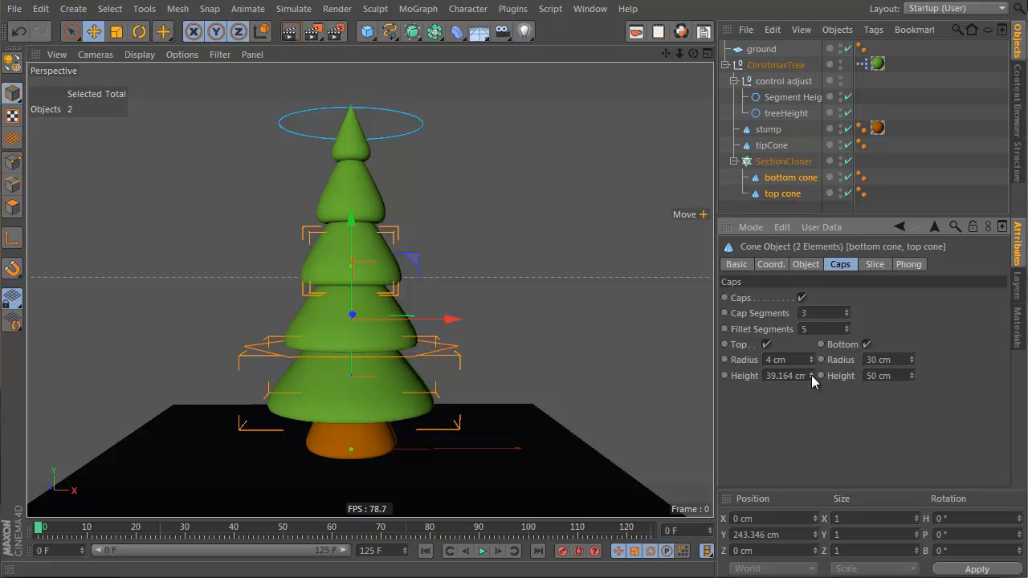
{"action": "left_click_drag", "start_coordinate": [912, 378], "coordinate": [912, 375]}
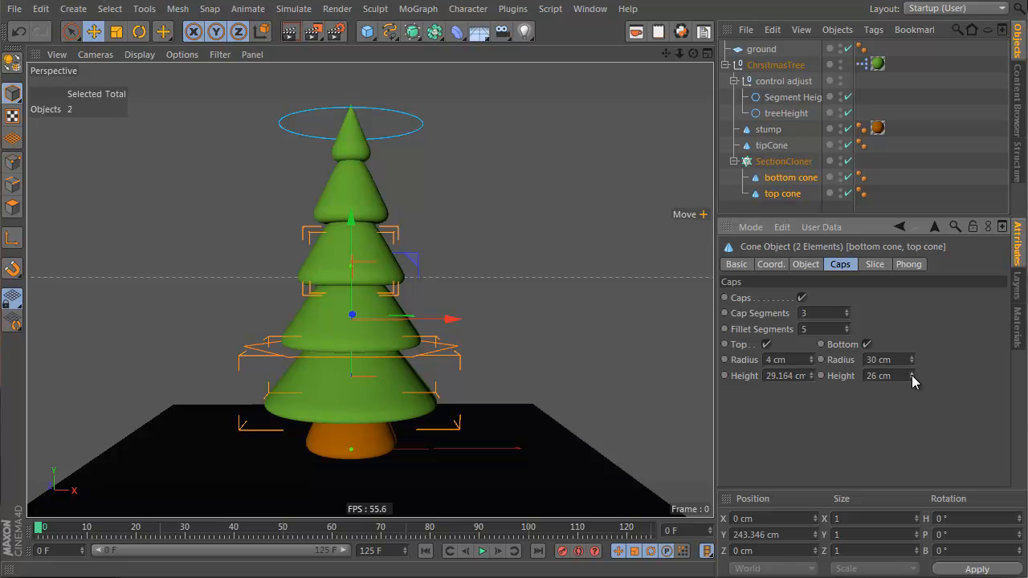
Step: Adjust the tipCone's bottom fillet radius, then deselect it
{"action": "left_click", "coordinate": [773, 146]}
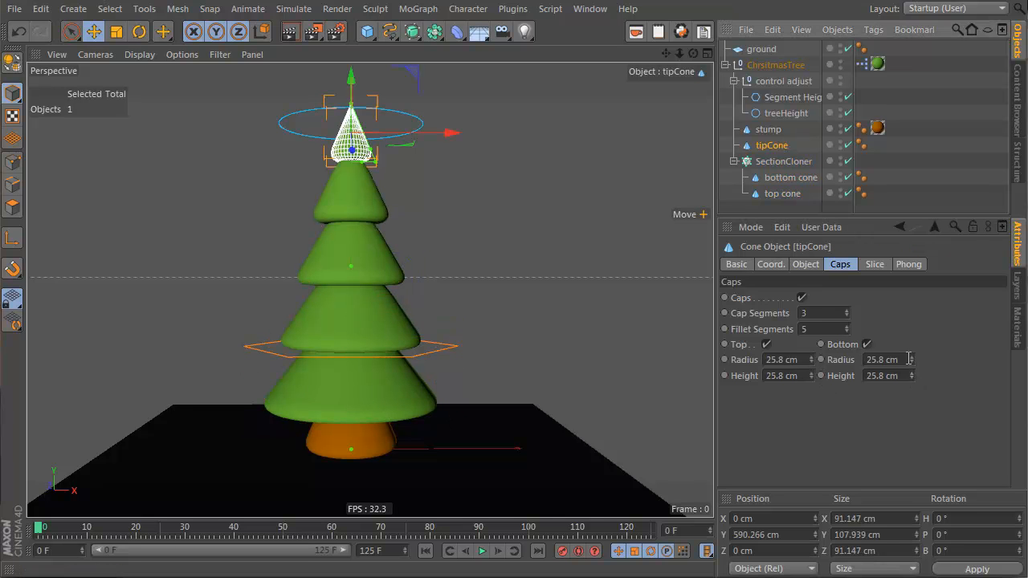
{"action": "mouse_move", "coordinate": [914, 365]}
{"action": "left_mouse_down"}
{"action": "mouse_move", "coordinate": [912, 376]}
{"action": "mouse_move", "coordinate": [913, 358]}
{"action": "left_mouse_up"}
{"action": "left_click", "coordinate": [801, 143]}
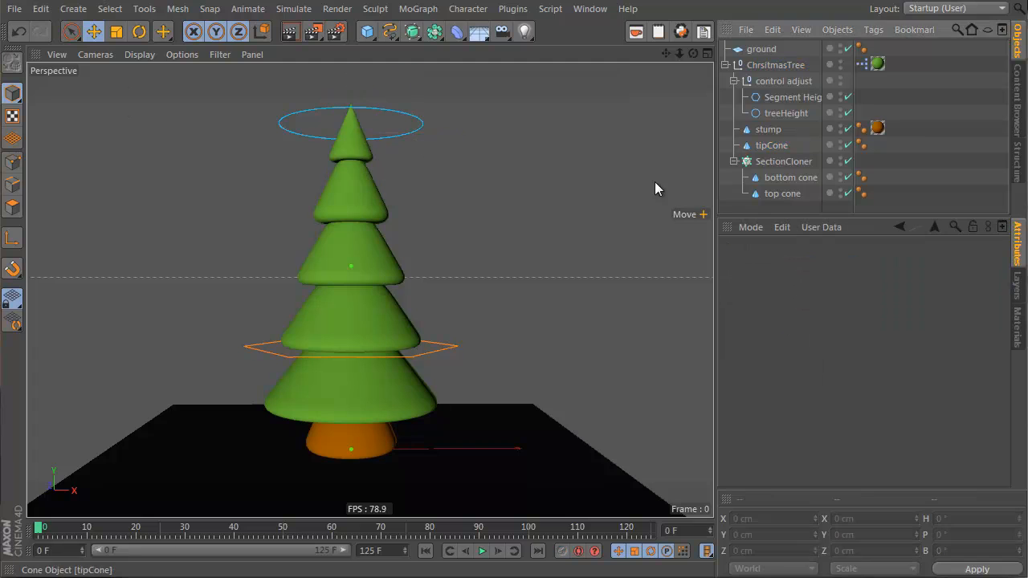
Step: Select the tipCone and set its top cap fillet radius to 7 cm, then deselect it
{"action": "scroll", "coordinate": [377, 260], "scroll_direction": "up", "scroll_amount": 3}
{"action": "scroll", "coordinate": [376, 260], "scroll_direction": "down", "scroll_amount": 3}
{"action": "left_click", "coordinate": [772, 145]}
{"action": "left_click_drag", "start_coordinate": [810, 360], "coordinate": [824, 334]}
{"action": "key", "text": "ctrl+z"}
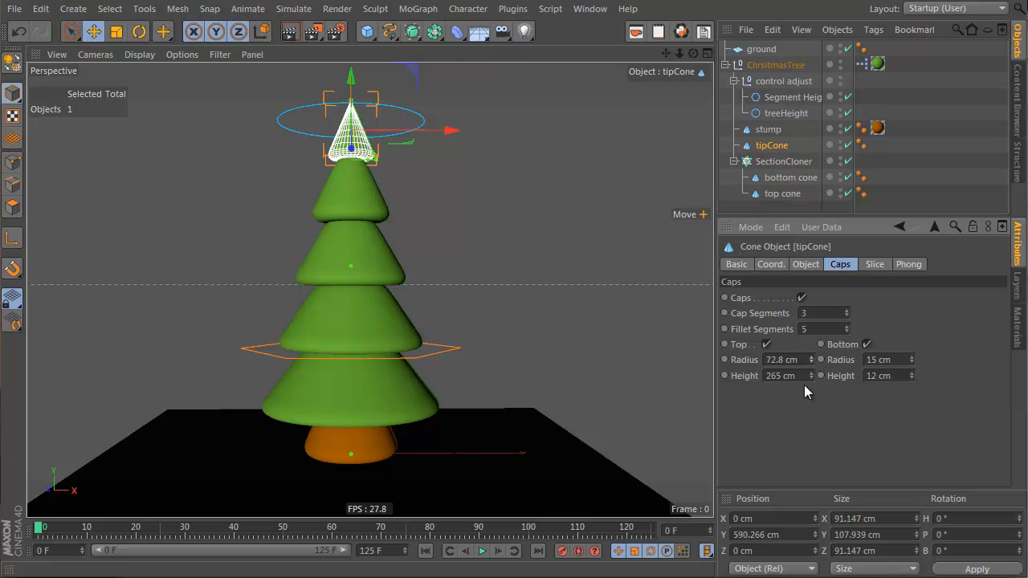
{"action": "left_click", "coordinate": [810, 268]}
{"action": "left_click_drag", "start_coordinate": [862, 300], "coordinate": [863, 301]}
{"action": "scroll", "coordinate": [345, 235], "scroll_direction": "up", "scroll_amount": 3}
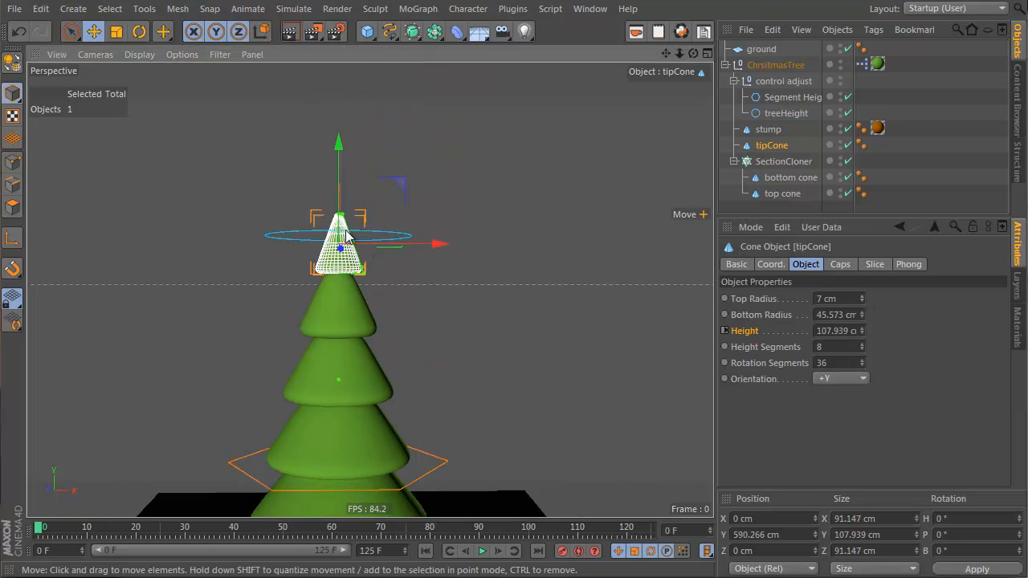
{"action": "scroll", "coordinate": [574, 175], "scroll_direction": "up", "scroll_amount": 5}
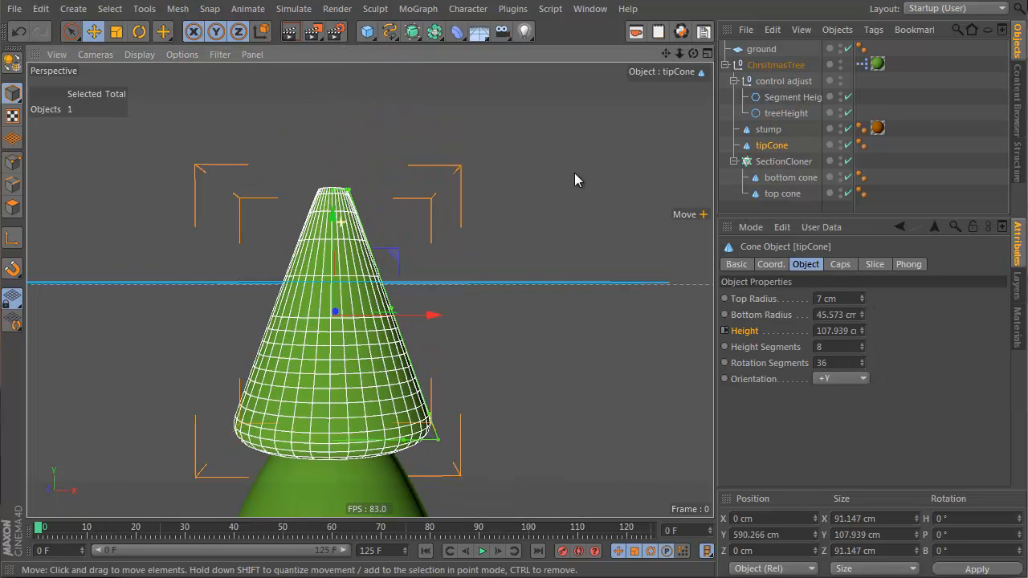
{"action": "left_click", "coordinate": [840, 264]}
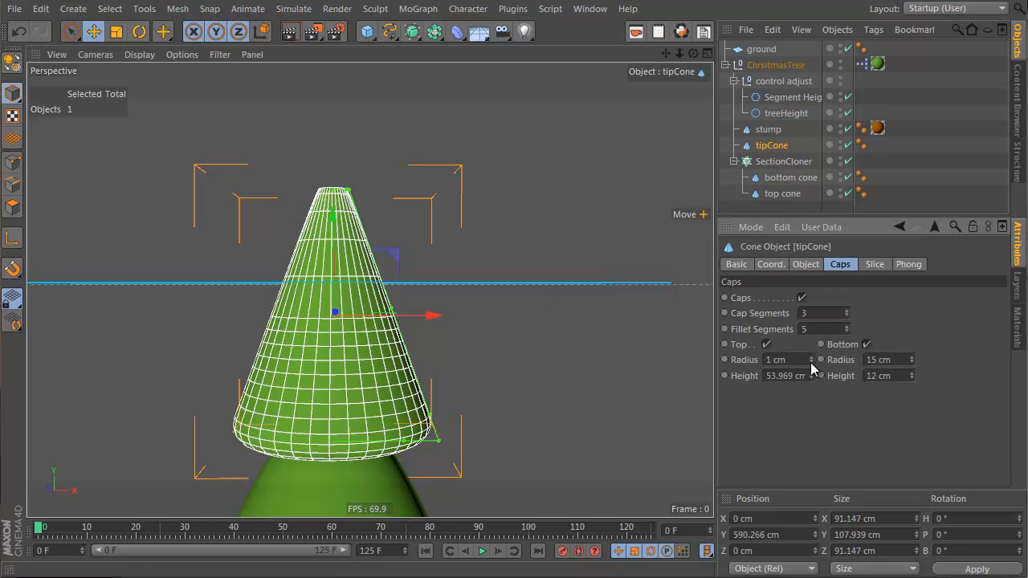
{"action": "left_click_drag", "start_coordinate": [812, 361], "coordinate": [812, 362]}
{"action": "right_click_drag", "start_coordinate": [356, 353], "coordinate": [385, 423], "text": "alt"}
{"action": "middle_click_drag", "start_coordinate": [385, 423], "coordinate": [395, 233], "text": "alt"}
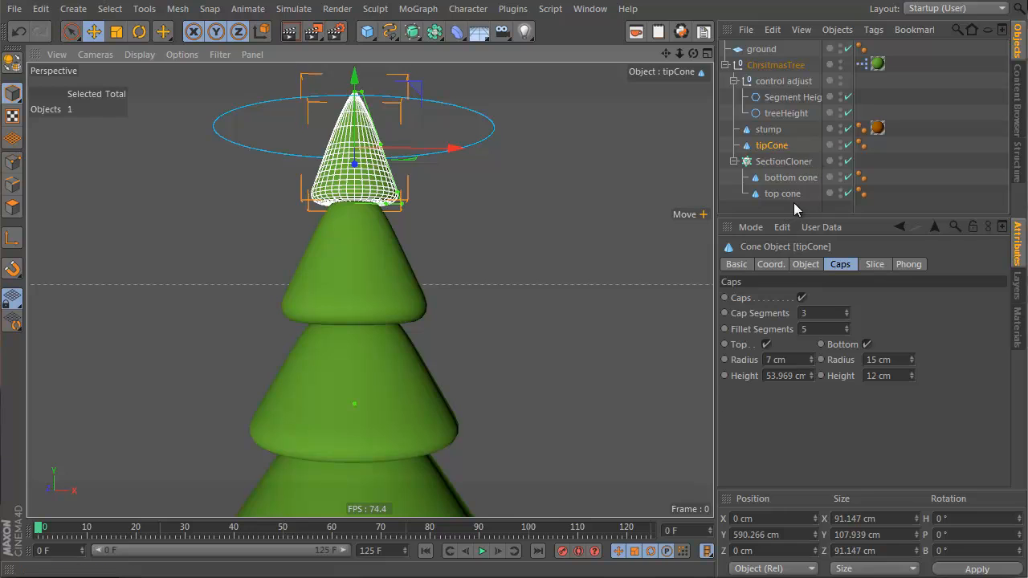
{"action": "left_click", "coordinate": [796, 201]}
Step: Select the stump and adjust its top fillet radius and bottom fillet height, then deselect it
{"action": "scroll", "coordinate": [306, 300], "scroll_direction": "down", "scroll_amount": 6}
{"action": "left_click_drag", "start_coordinate": [324, 320], "coordinate": [314, 344], "text": "alt"}
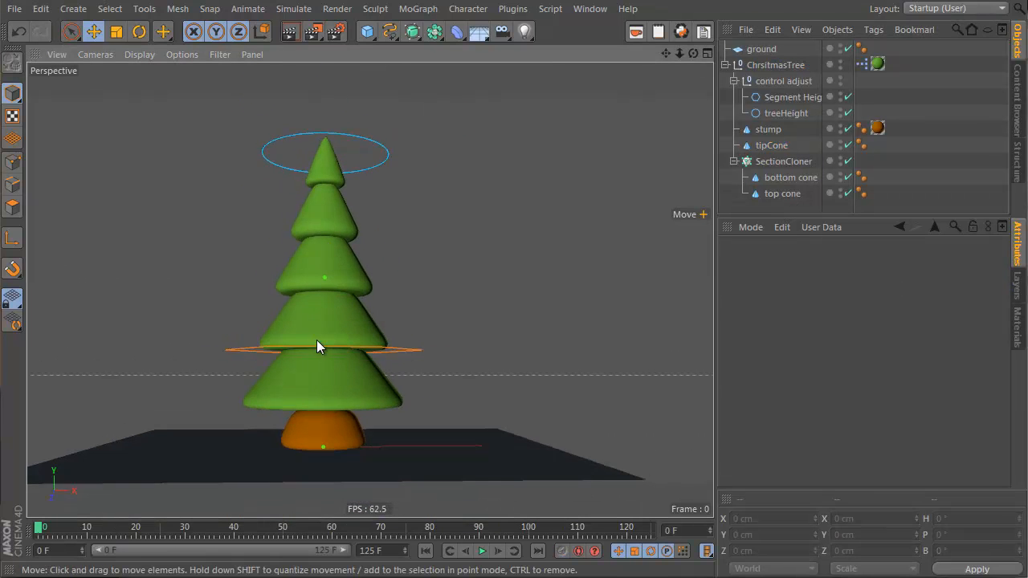
{"action": "right_click_drag", "start_coordinate": [314, 344], "coordinate": [392, 290], "text": "alt"}
{"action": "middle_click_drag", "start_coordinate": [392, 290], "coordinate": [367, 214], "text": "alt"}
{"action": "left_click", "coordinate": [768, 128]}
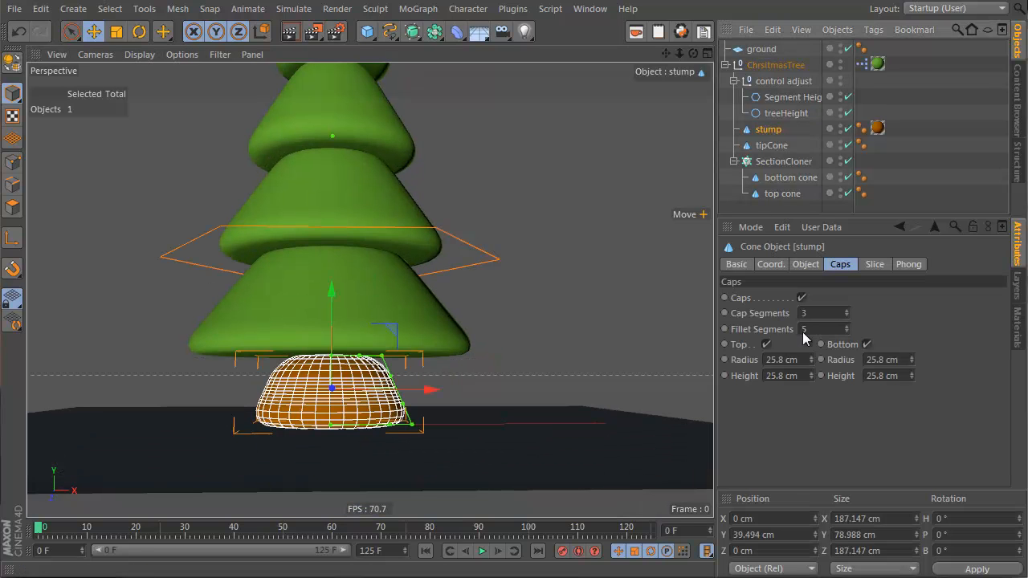
{"action": "mouse_move", "coordinate": [813, 360]}
{"action": "left_mouse_down"}
{"action": "mouse_move", "coordinate": [810, 377]}
{"action": "mouse_move", "coordinate": [809, 361]}
{"action": "left_mouse_up"}
{"action": "left_click_drag", "start_coordinate": [914, 359], "coordinate": [913, 372]}
{"action": "left_click", "coordinate": [810, 211]}
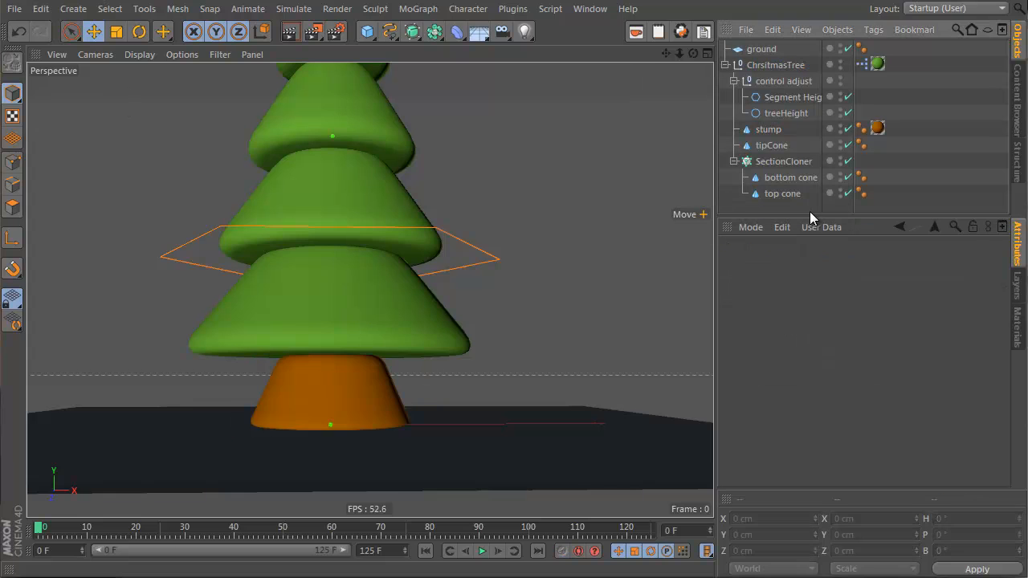
Step: Open the green tree material in the Material Editor and load a Gradient into its Color texture
{"action": "mouse_move", "coordinate": [344, 271]}
{"action": "right_mouse_down", "text": "alt"}
{"action": "mouse_move", "coordinate": [334, 286]}
{"action": "mouse_move", "coordinate": [356, 276]}
{"action": "right_mouse_up", "text": "alt"}
{"action": "left_click_drag", "start_coordinate": [356, 276], "coordinate": [368, 306], "text": "alt"}
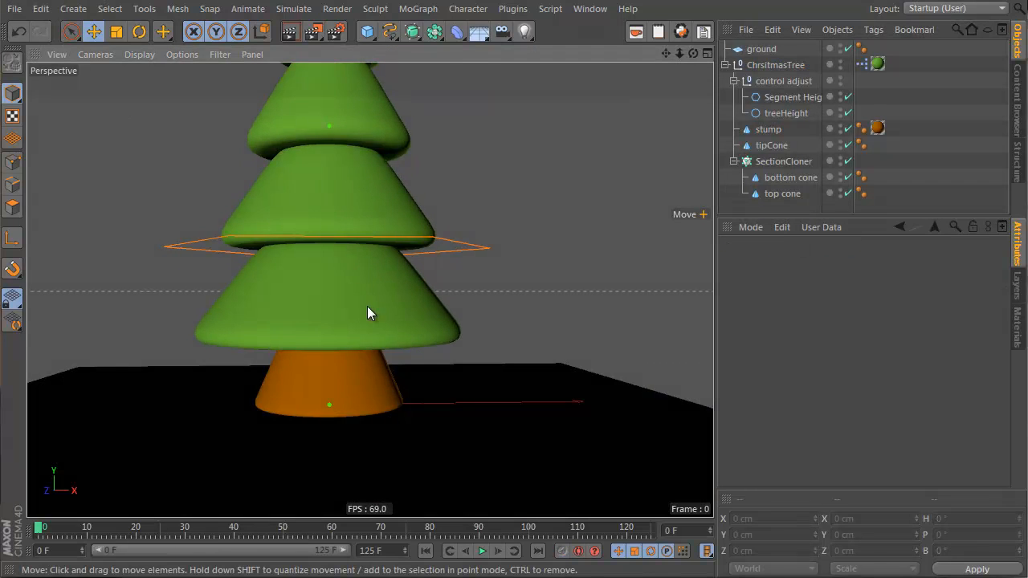
{"action": "right_click_drag", "start_coordinate": [367, 305], "coordinate": [311, 331], "text": "alt"}
{"action": "middle_click_drag", "start_coordinate": [356, 282], "coordinate": [383, 353], "text": "alt"}
{"action": "left_click_drag", "start_coordinate": [389, 333], "coordinate": [383, 361], "text": "alt"}
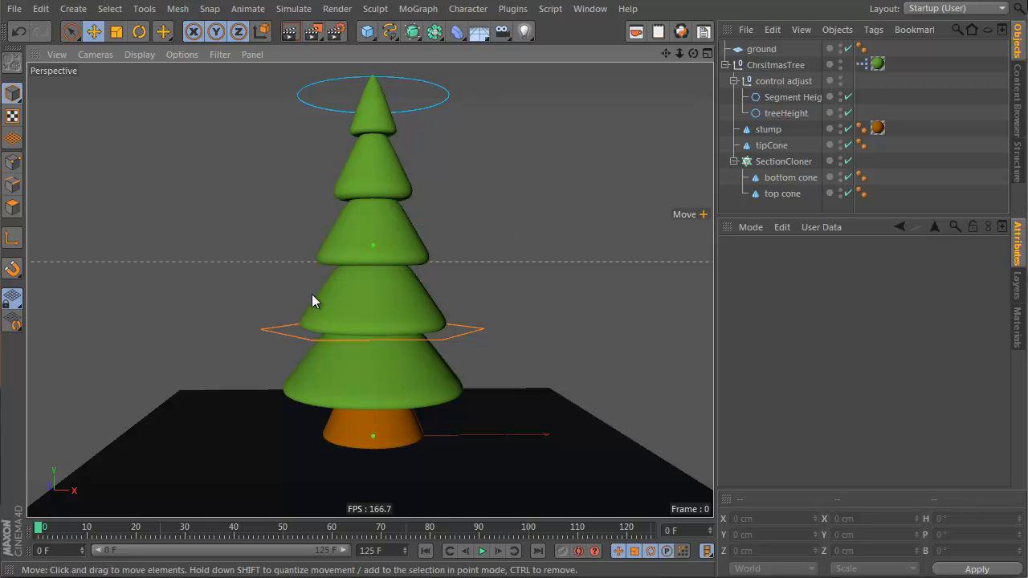
{"action": "left_click", "coordinate": [1017, 328]}
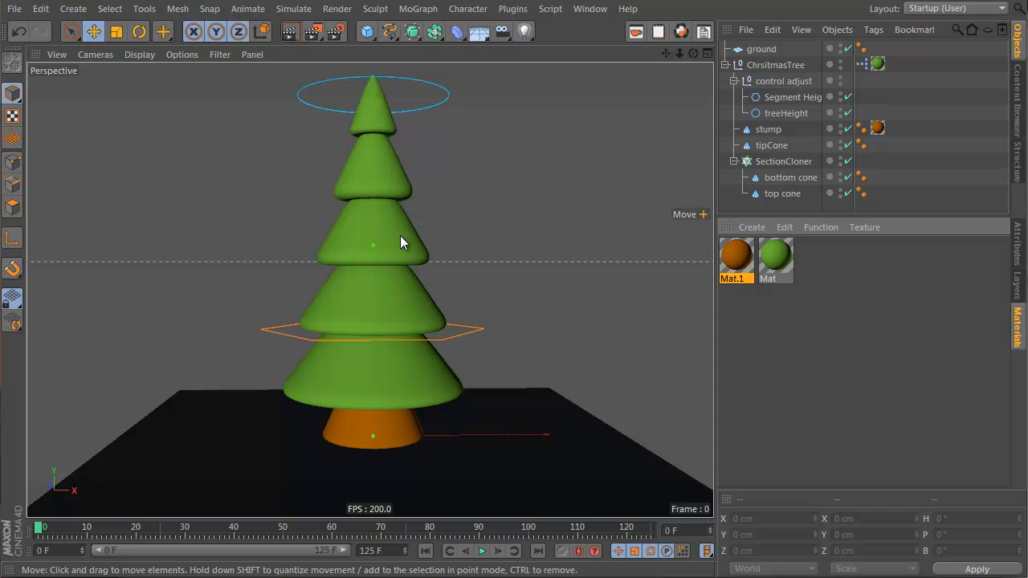
{"action": "double_click", "coordinate": [775, 259]}
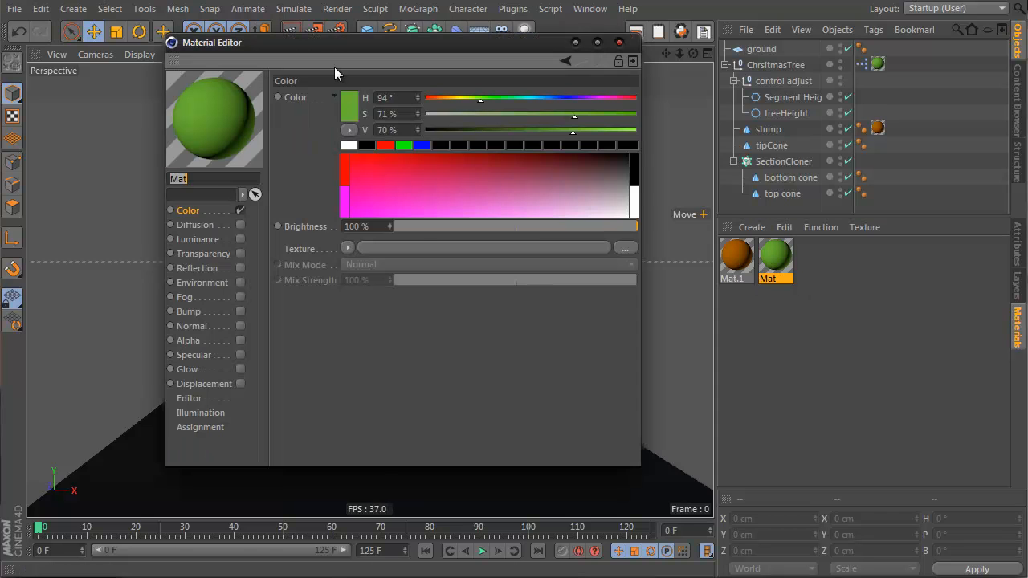
{"action": "left_click_drag", "start_coordinate": [336, 46], "coordinate": [625, 65]}
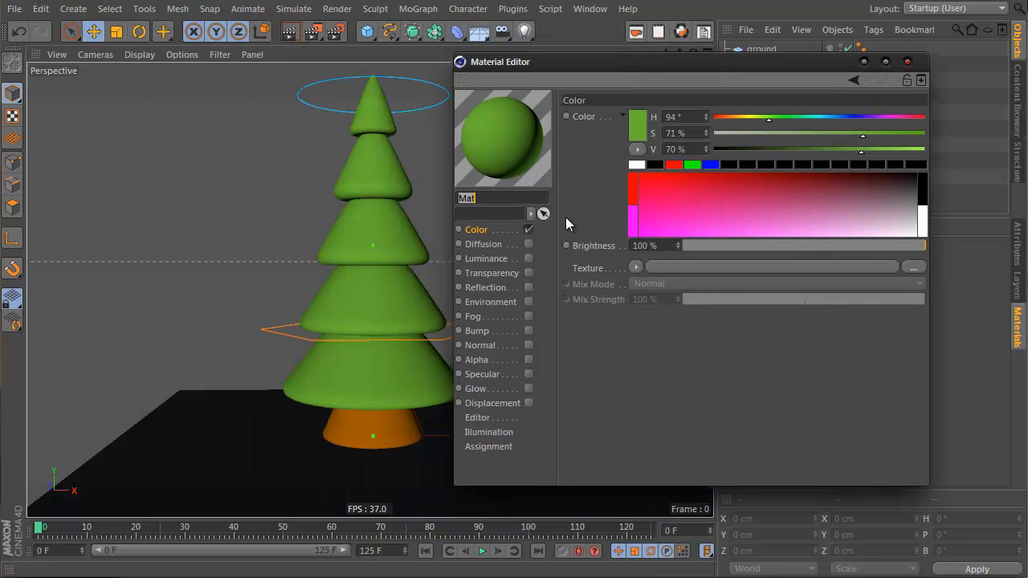
{"action": "left_click", "coordinate": [636, 266]}
{"action": "left_click", "coordinate": [671, 440]}
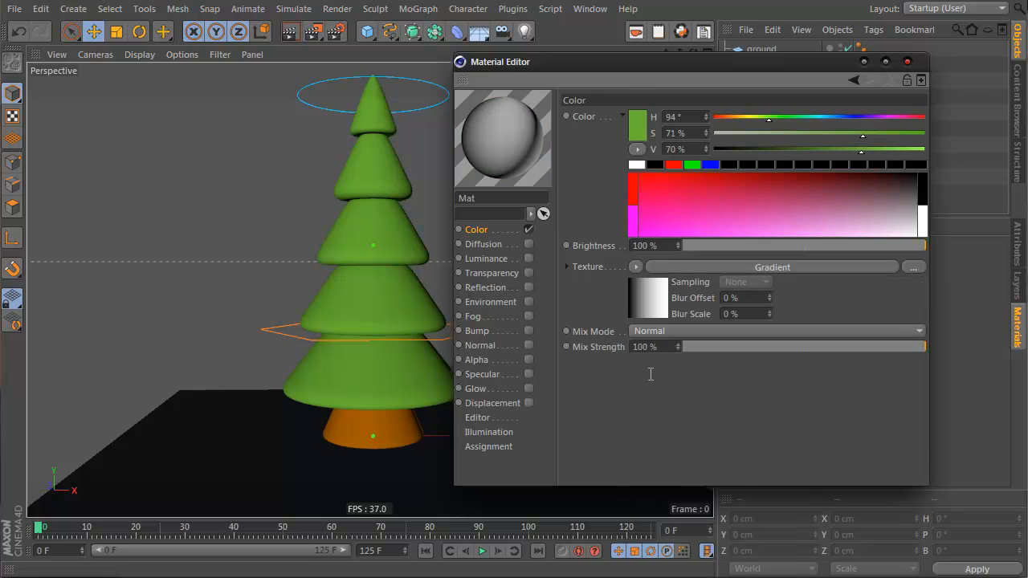
Step: Open the gradient shader and set its type to 2D - V with interpolation None
{"action": "left_click", "coordinate": [654, 296]}
{"action": "left_click", "coordinate": [681, 253]}
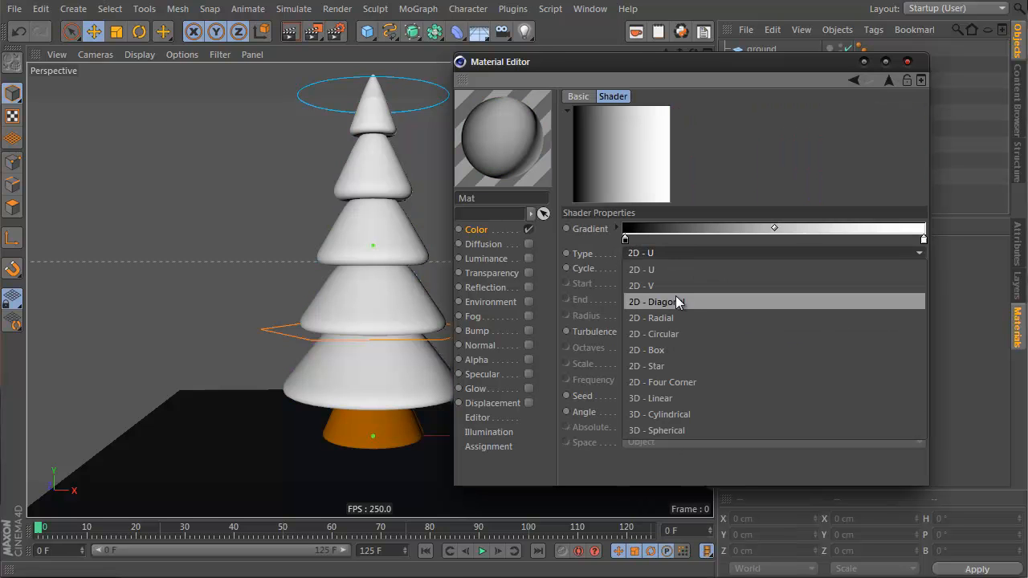
{"action": "left_click", "coordinate": [676, 284]}
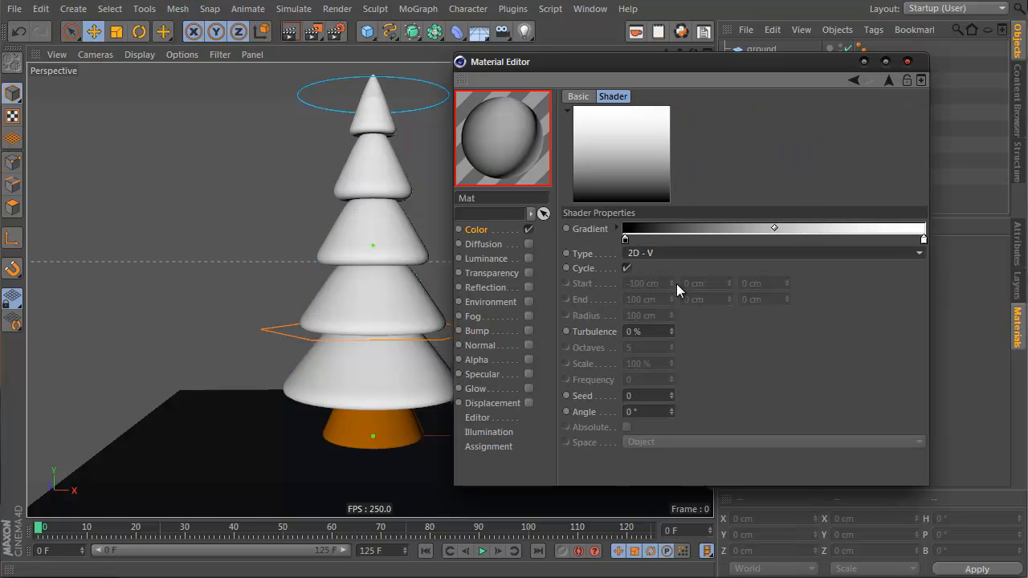
{"action": "left_click_drag", "start_coordinate": [625, 240], "coordinate": [707, 302]}
{"action": "left_click_drag", "start_coordinate": [623, 298], "coordinate": [610, 234]}
{"action": "left_click", "coordinate": [619, 228]}
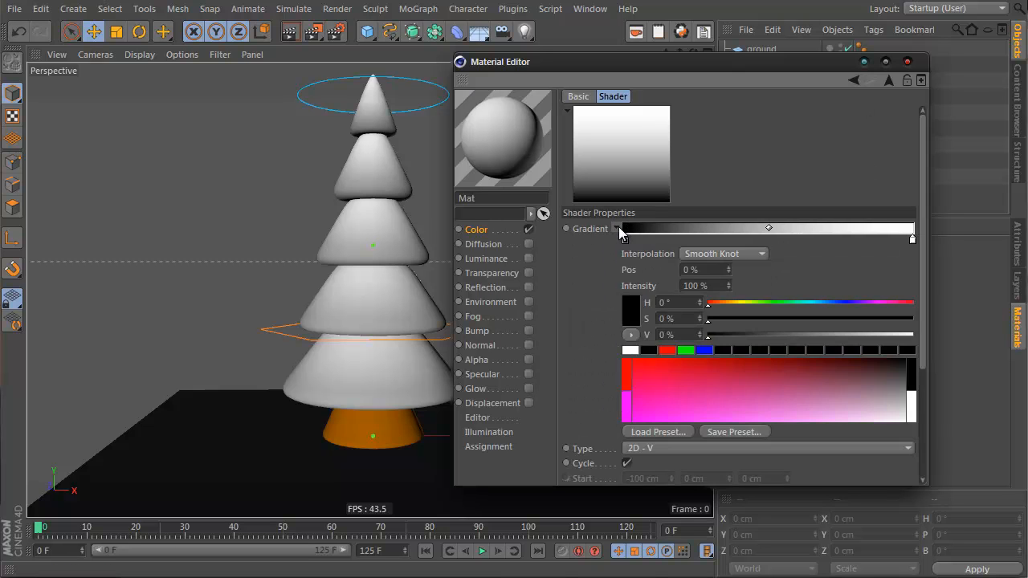
{"action": "left_click", "coordinate": [712, 253]}
{"action": "left_click", "coordinate": [732, 346]}
Step: Rearrange the gradient knots so white fills the lower half and black the upper half, split at about 47%
{"action": "left_click_drag", "start_coordinate": [913, 239], "coordinate": [761, 242]}
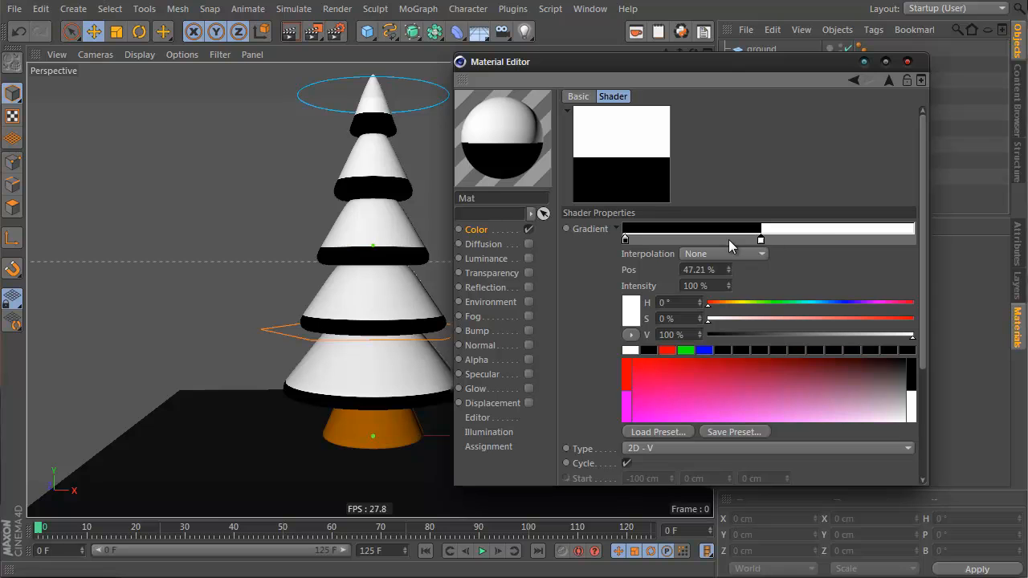
{"action": "right_click", "coordinate": [757, 241]}
{"action": "left_click", "coordinate": [759, 245]}
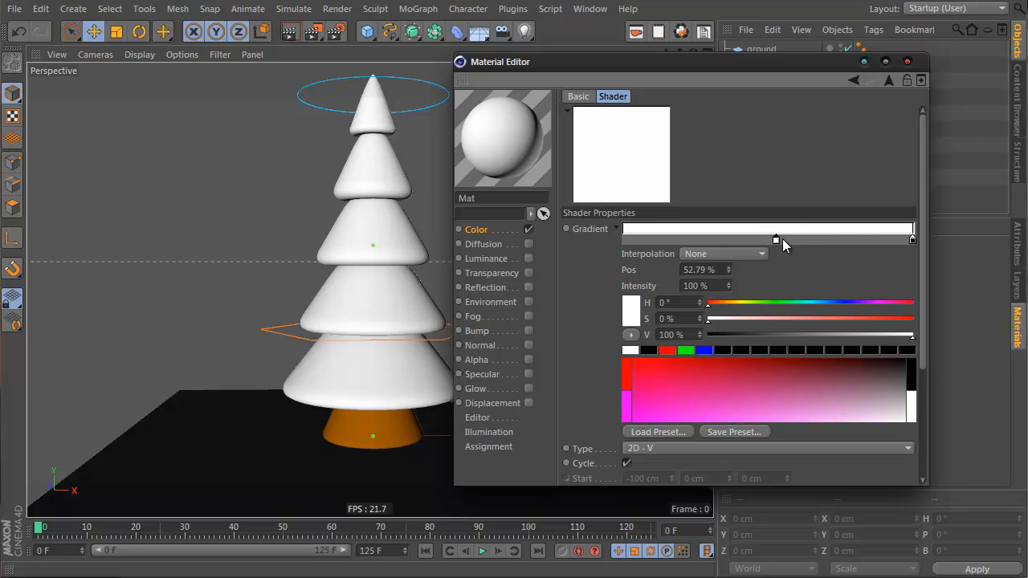
{"action": "left_click_drag", "start_coordinate": [776, 239], "coordinate": [625, 239]}
{"action": "left_click_drag", "start_coordinate": [913, 239], "coordinate": [763, 246]}
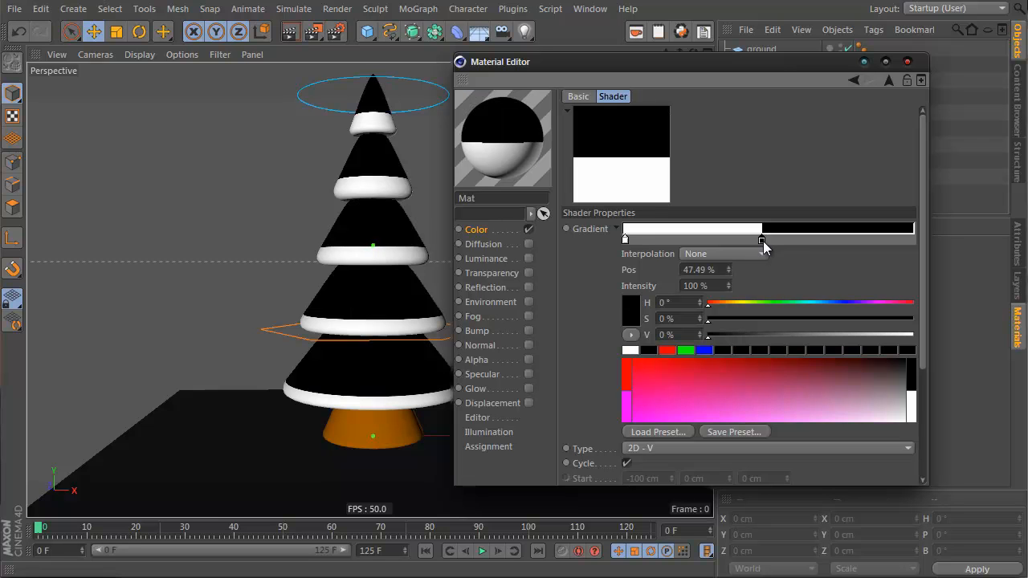
Step: Color the upper gradient knot green with H 97°, S 80% and V 74%
{"action": "left_click_drag", "start_coordinate": [724, 303], "coordinate": [861, 337]}
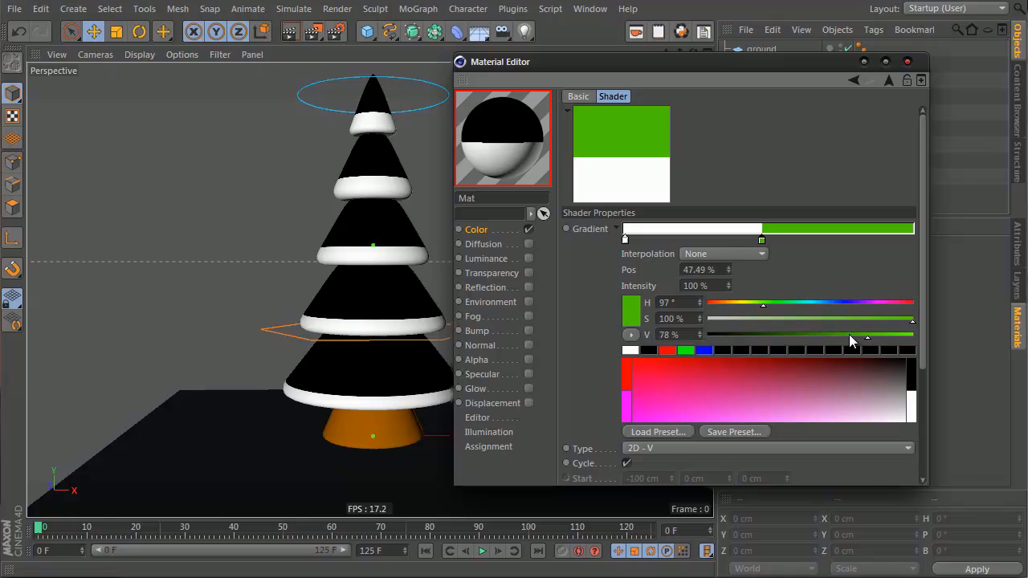
{"action": "left_click", "coordinate": [831, 319]}
{"action": "left_click", "coordinate": [795, 337]}
{"action": "mouse_move", "coordinate": [794, 336]}
{"action": "left_mouse_down"}
{"action": "mouse_move", "coordinate": [781, 337]}
{"action": "mouse_move", "coordinate": [858, 336]}
{"action": "left_mouse_up"}
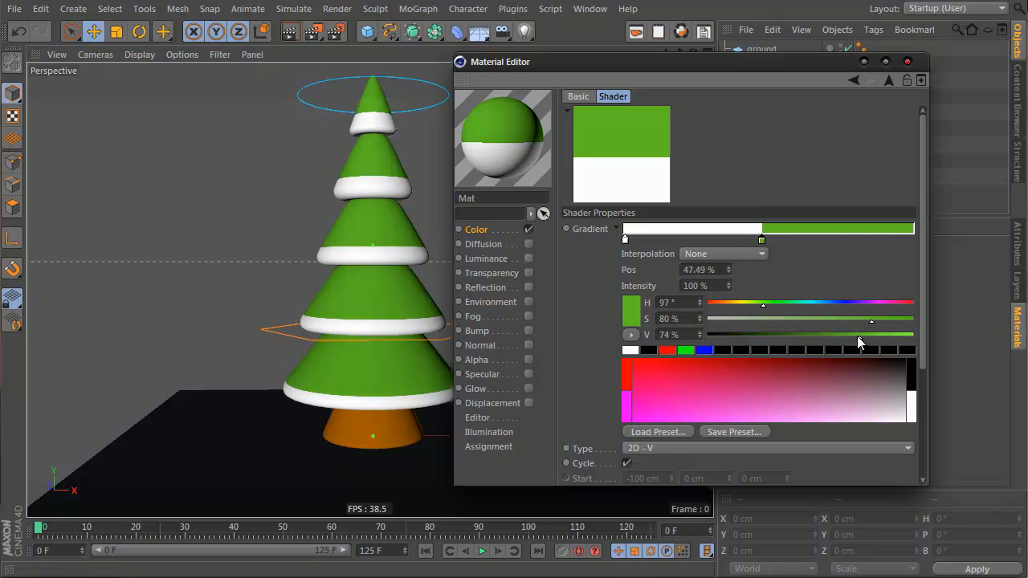
Step: Set the gradient turbulence to 32% and move the green knot to about 60% position
{"action": "left_click_drag", "start_coordinate": [831, 269], "coordinate": [850, 174]}
{"action": "left_click", "coordinate": [653, 429]}
{"action": "type", "text": "5"}
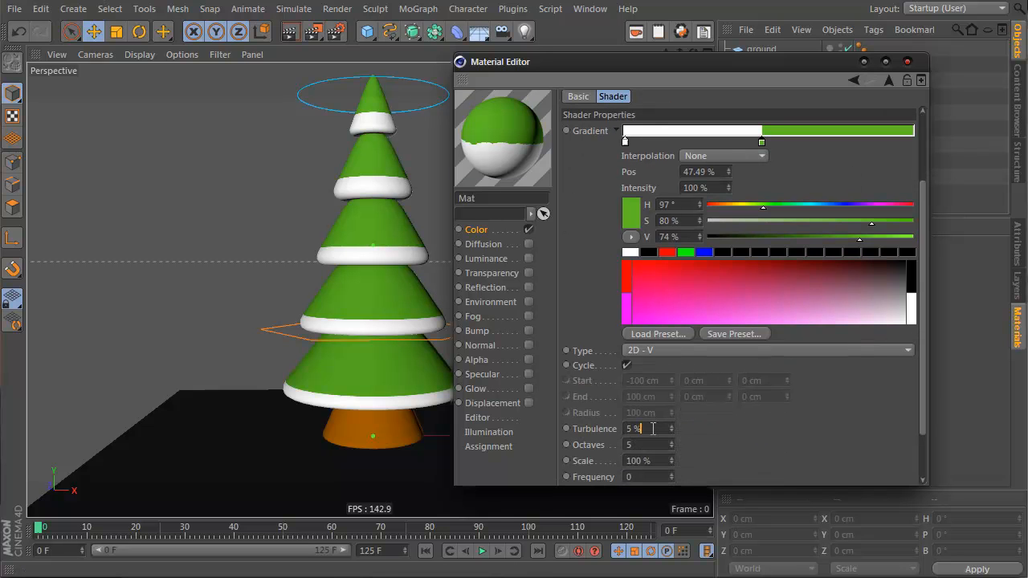
{"action": "type", "text": "1"}
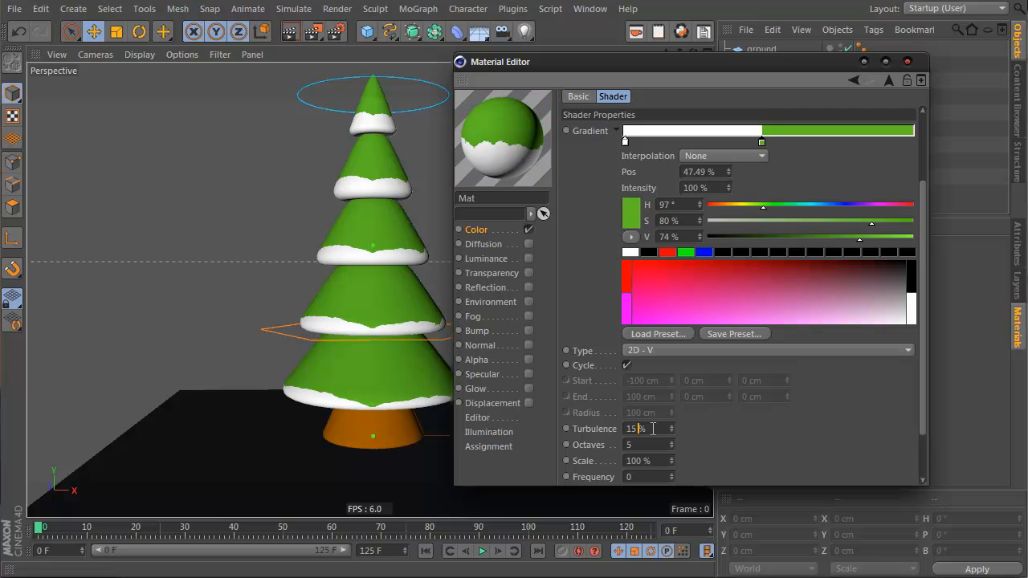
{"action": "scroll", "coordinate": [653, 429], "scroll_direction": "up", "scroll_amount": 11}
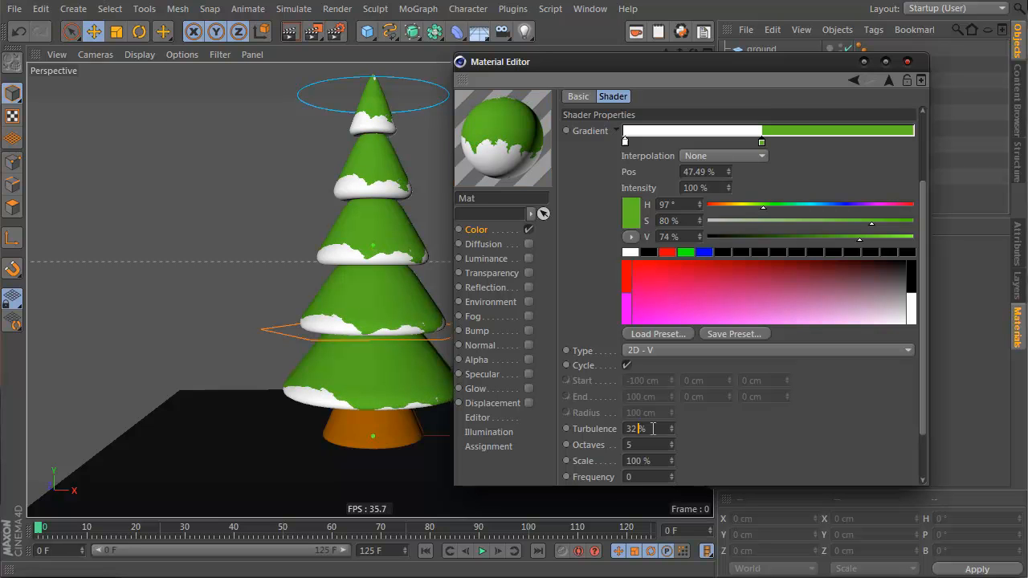
{"action": "left_click_drag", "start_coordinate": [764, 142], "coordinate": [801, 143]}
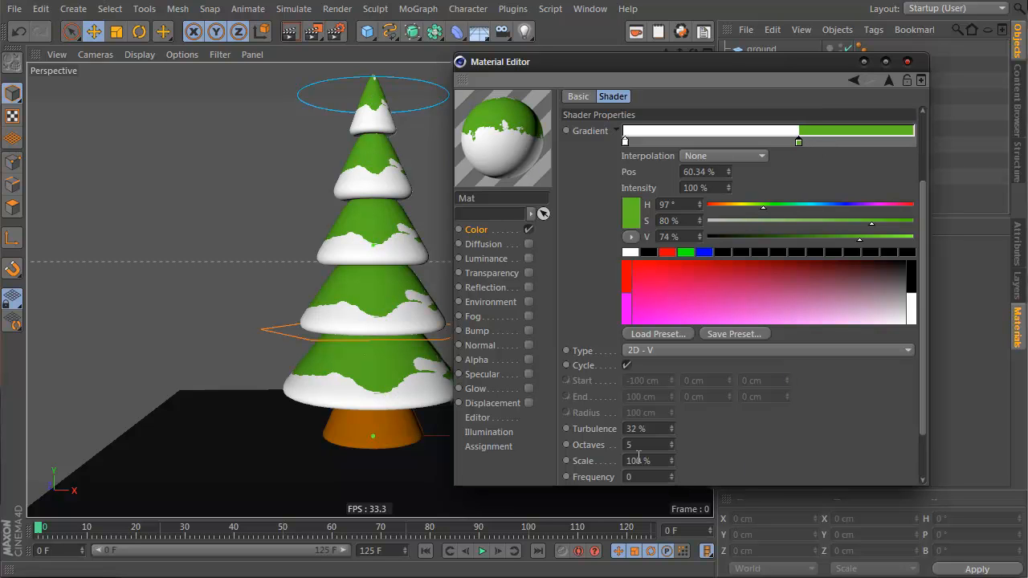
Step: Set the gradient octaves to 2 and scale to 177%, then close the Material Editor
{"action": "double_click", "coordinate": [639, 445]}
{"action": "type", "text": "4.4"}
{"action": "key", "text": "Return"}
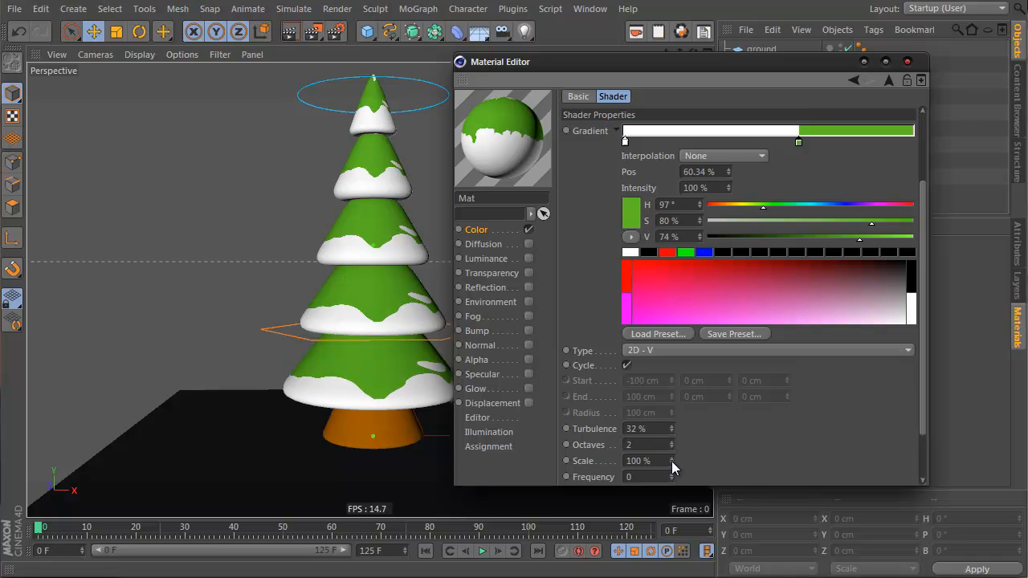
{"action": "left_click_drag", "start_coordinate": [672, 462], "coordinate": [672, 463]}
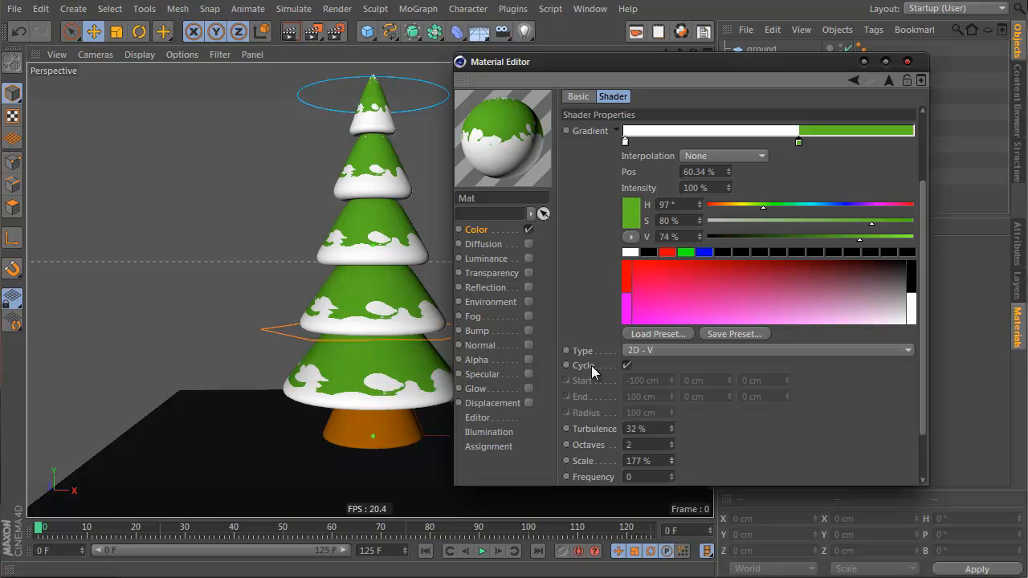
{"action": "left_click", "coordinate": [907, 61]}
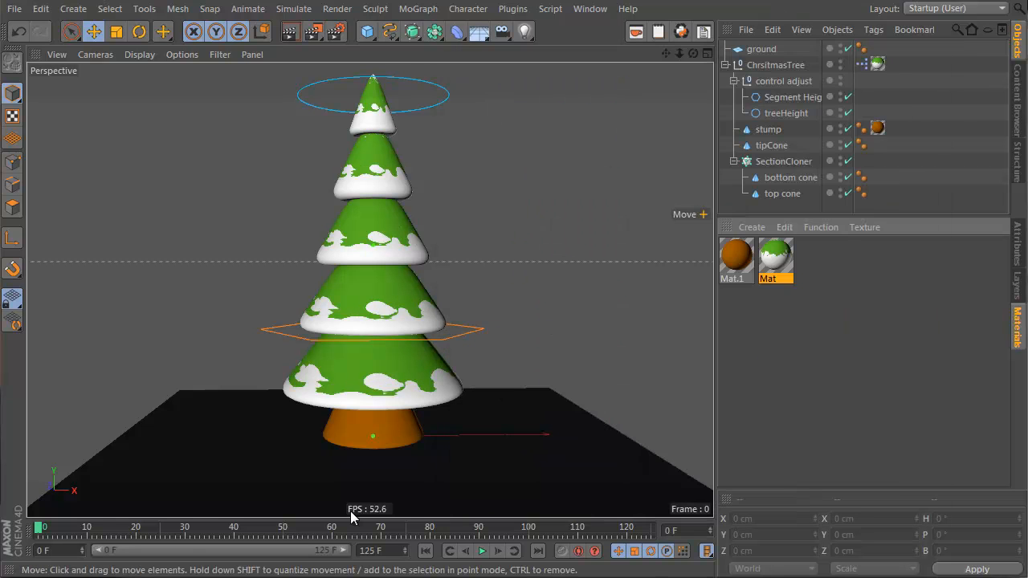
Step: Add a Random effector while the SectionCloner is selected and place it just above the cloner in the hierarchy
{"action": "left_click", "coordinate": [780, 162]}
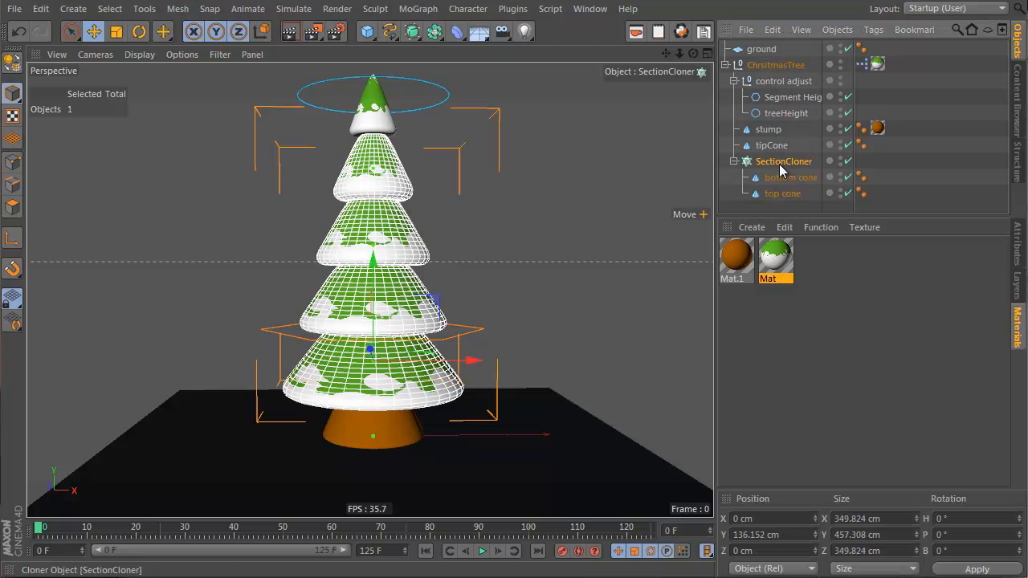
{"action": "left_click", "coordinate": [410, 11]}
{"action": "mouse_move", "coordinate": [448, 32]}
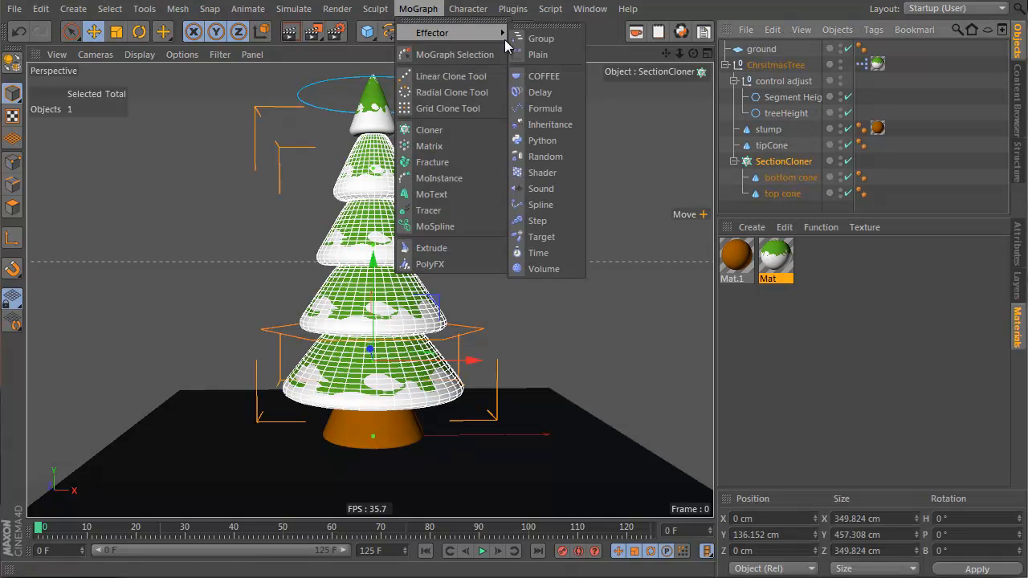
{"action": "left_click", "coordinate": [566, 158]}
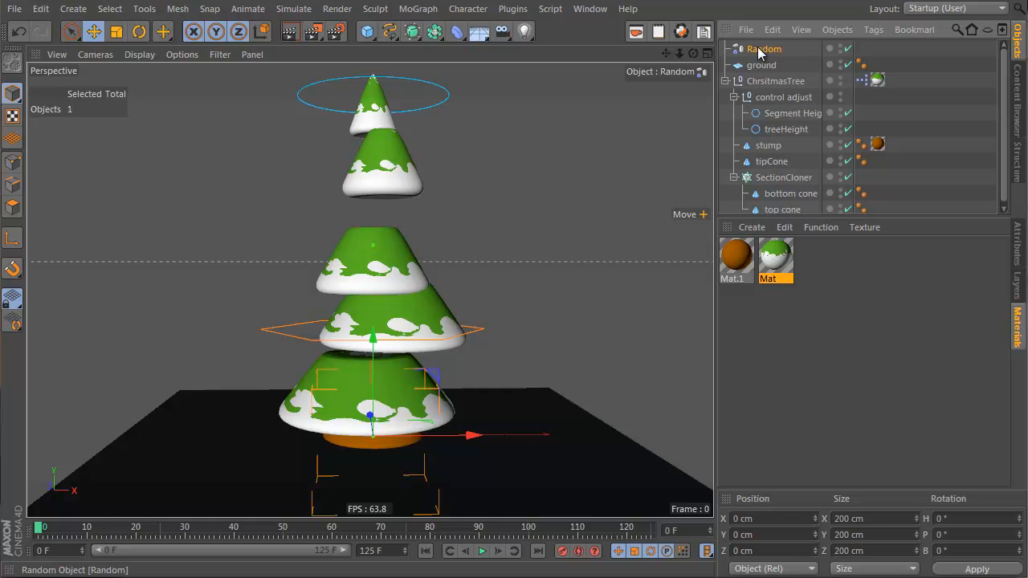
{"action": "left_click_drag", "start_coordinate": [779, 170], "coordinate": [767, 169]}
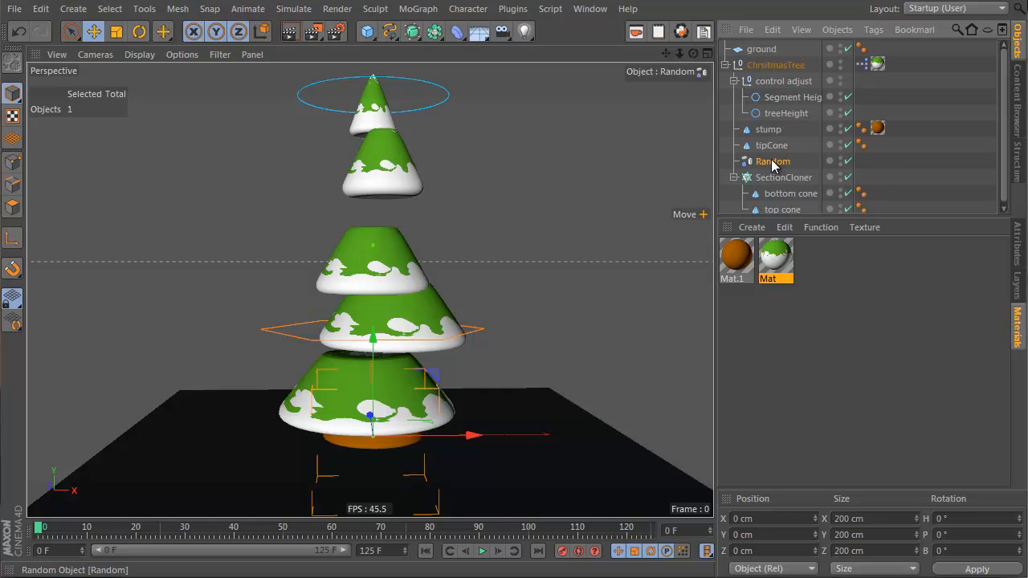
{"action": "scroll", "coordinate": [775, 165], "scroll_direction": "down", "scroll_amount": 1}
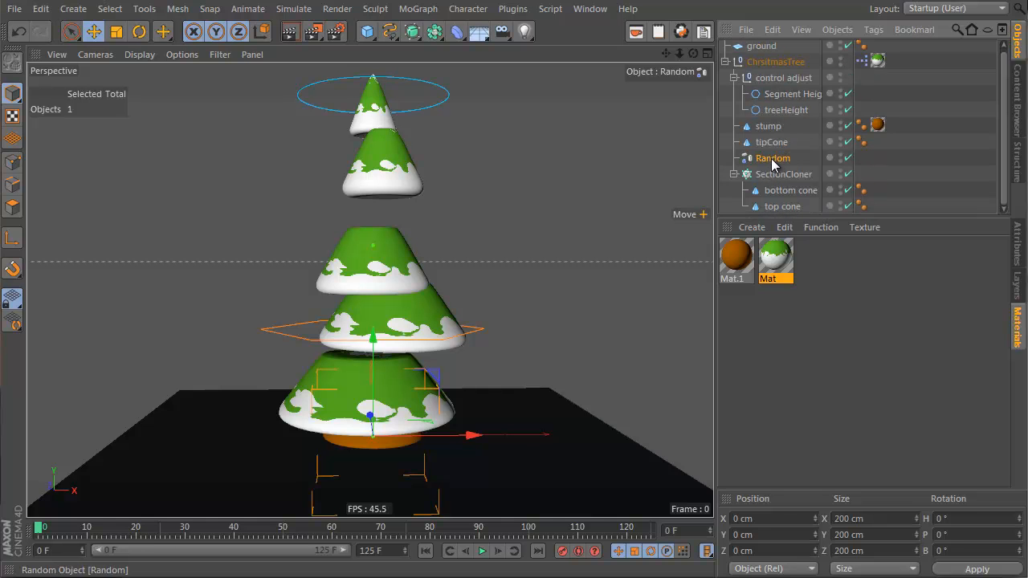
Step: Switch the Random effector's transform from position to rotation randomization
{"action": "left_click", "coordinate": [1018, 251]}
{"action": "scroll", "coordinate": [854, 395], "scroll_direction": "down", "scroll_amount": 2}
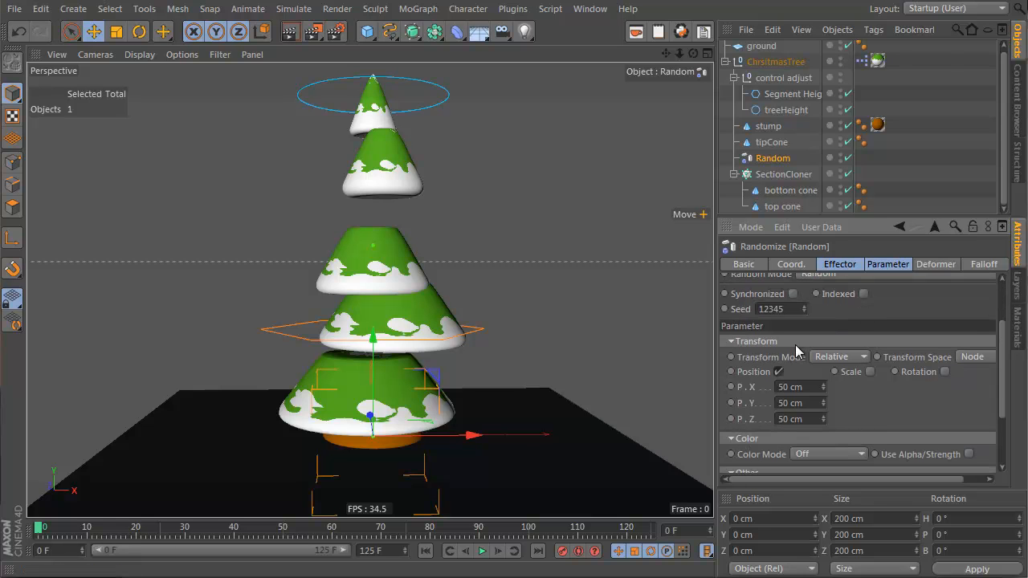
{"action": "left_click", "coordinate": [779, 373]}
{"action": "left_click", "coordinate": [913, 372]}
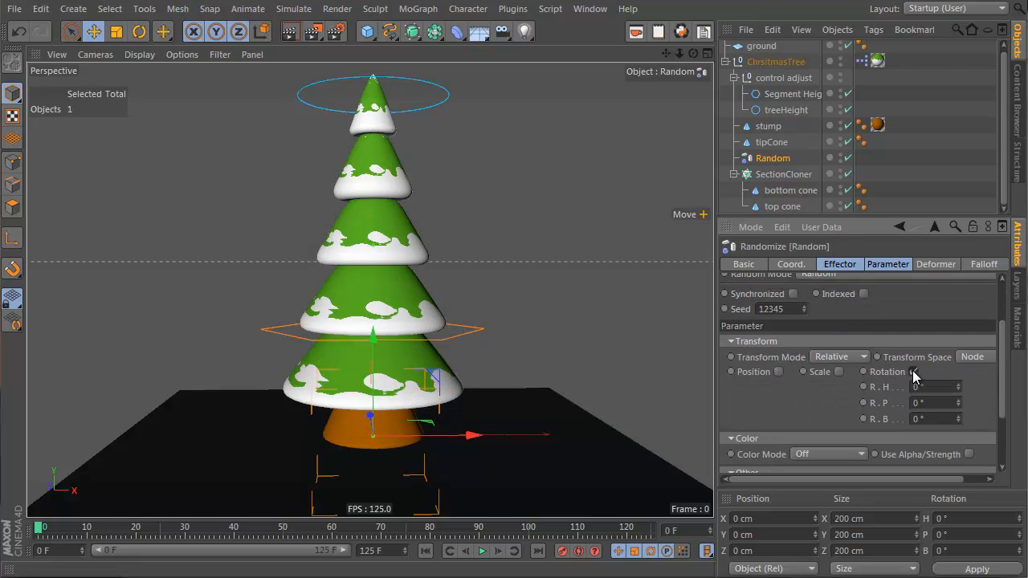
Step: Set the Random effector's heading rotation (R.H) to 511°
{"action": "mouse_move", "coordinate": [958, 387]}
{"action": "left_mouse_down"}
{"action": "mouse_move", "coordinate": [957, 367]}
{"action": "mouse_move", "coordinate": [961, 391]}
{"action": "left_mouse_up"}
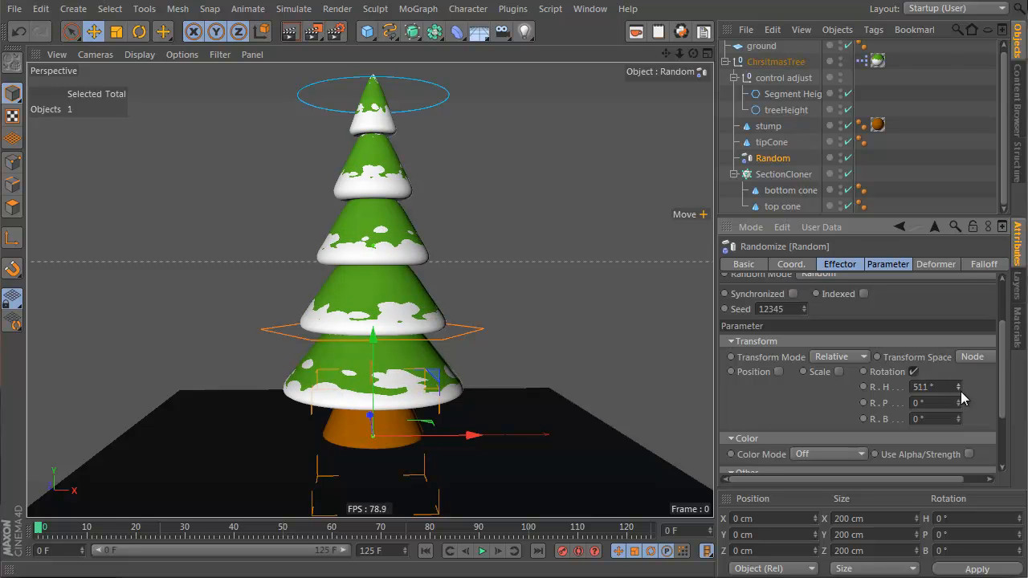
{"action": "left_click", "coordinate": [839, 371]}
{"action": "left_click_drag", "start_coordinate": [922, 389], "coordinate": [917, 430]}
{"action": "left_click_drag", "start_coordinate": [350, 267], "coordinate": [700, 329], "text": "alt"}
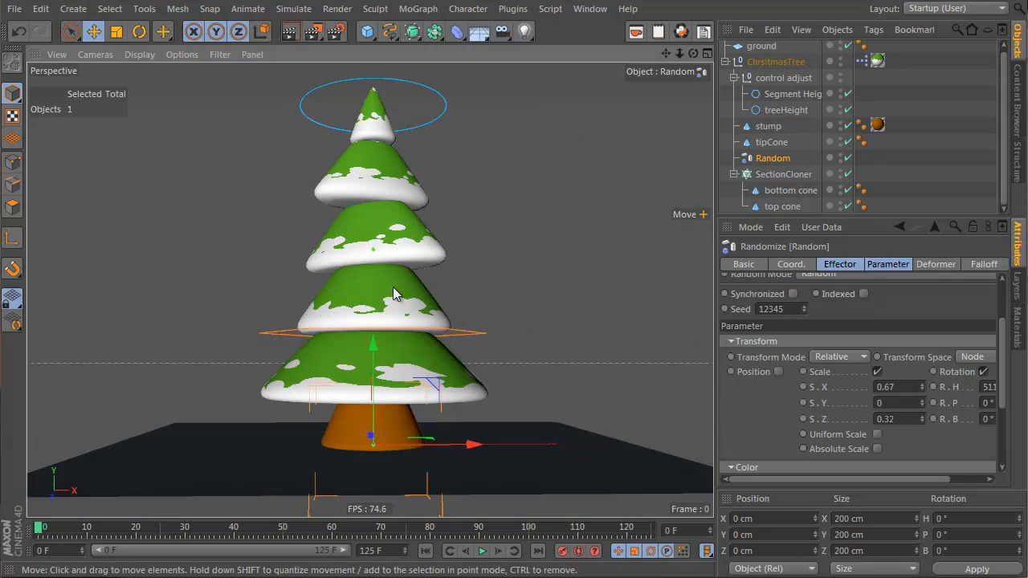
{"action": "left_click", "coordinate": [878, 371]}
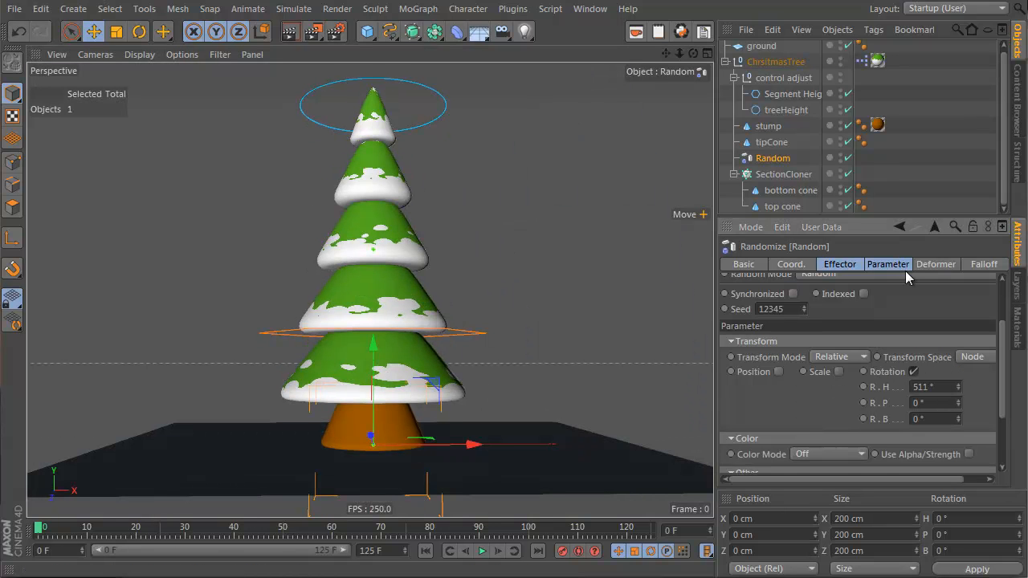
Step: Rename the Random effector to RanRotation
{"action": "double_click", "coordinate": [767, 157]}
{"action": "type", "text": "R"}
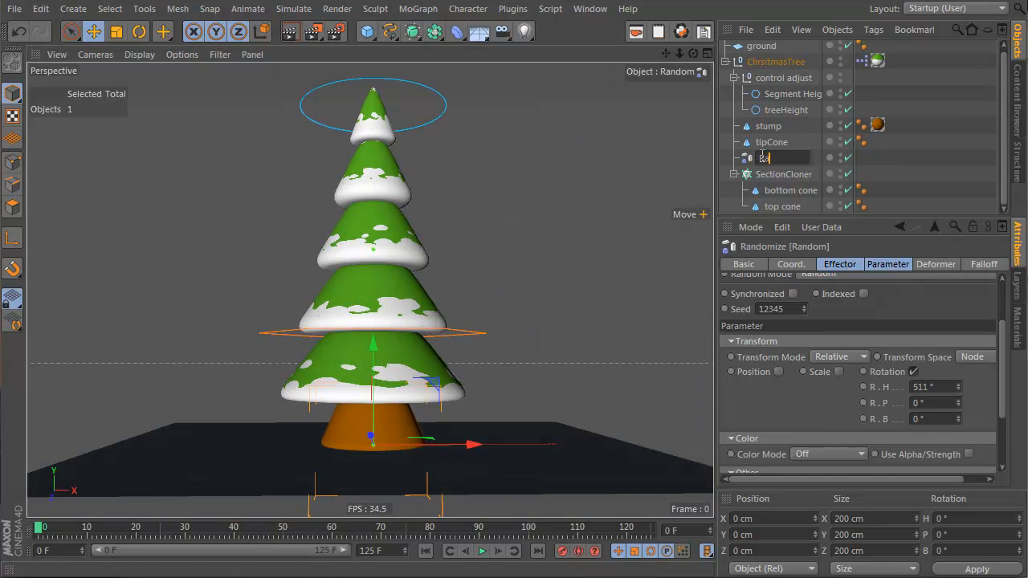
{"action": "type", "text": "anRotation"}
{"action": "key", "text": "Return"}
Step: Open the Mat material, enable its displacement channel and close the Material Editor
{"action": "left_click_drag", "start_coordinate": [321, 305], "coordinate": [360, 298], "text": "alt"}
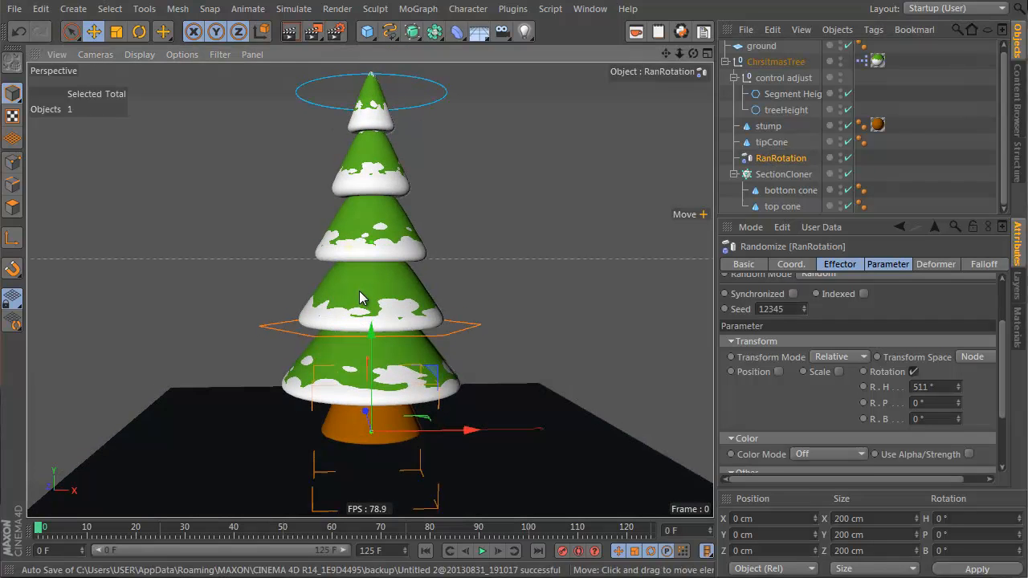
{"action": "left_click", "coordinate": [1018, 325]}
{"action": "double_click", "coordinate": [776, 257]}
{"action": "left_click_drag", "start_coordinate": [624, 64], "coordinate": [691, 65]}
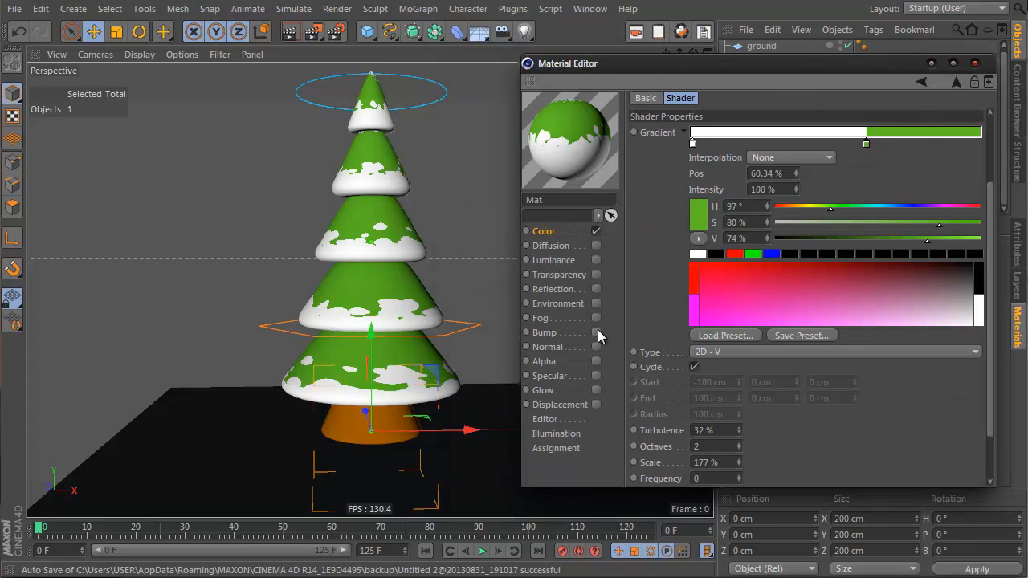
{"action": "left_click", "coordinate": [597, 404]}
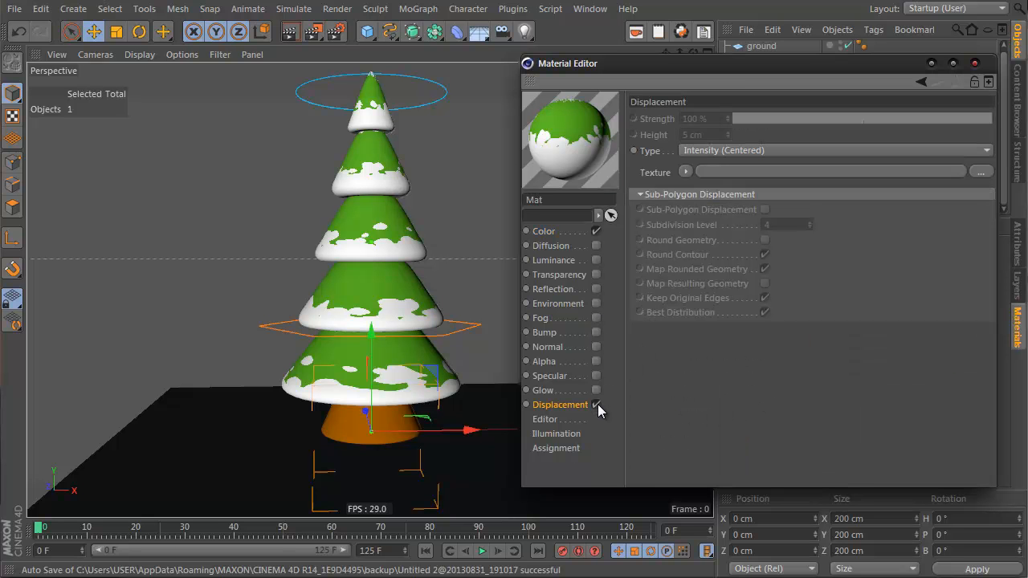
{"action": "left_click", "coordinate": [932, 64]}
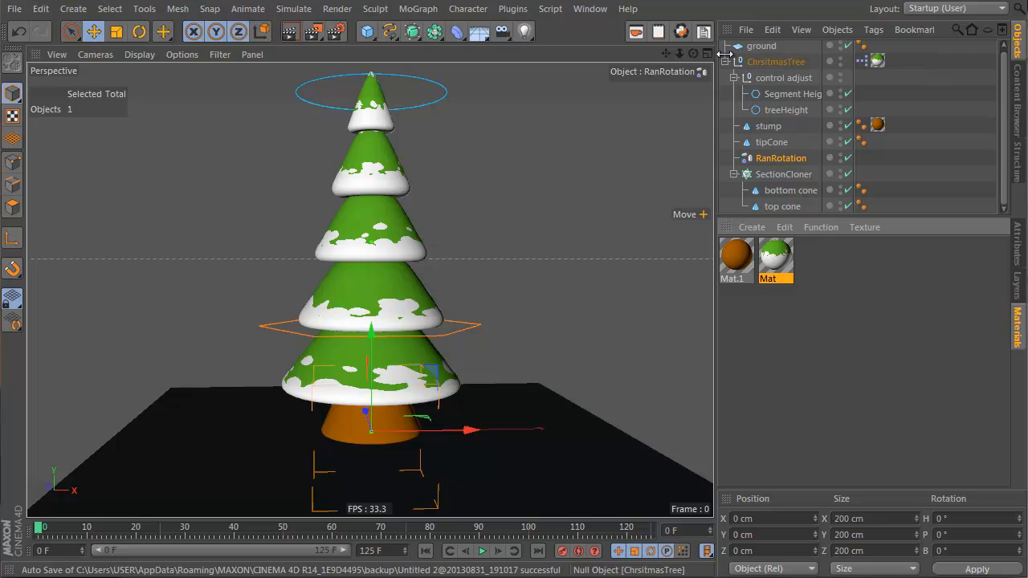
Step: Adjust the ChristmasTree texture tag's mapping to Length V 115% and Offset V -11%
{"action": "scroll", "coordinate": [395, 149], "scroll_direction": "up", "scroll_amount": 10}
{"action": "scroll", "coordinate": [321, 161], "scroll_direction": "down", "scroll_amount": 10}
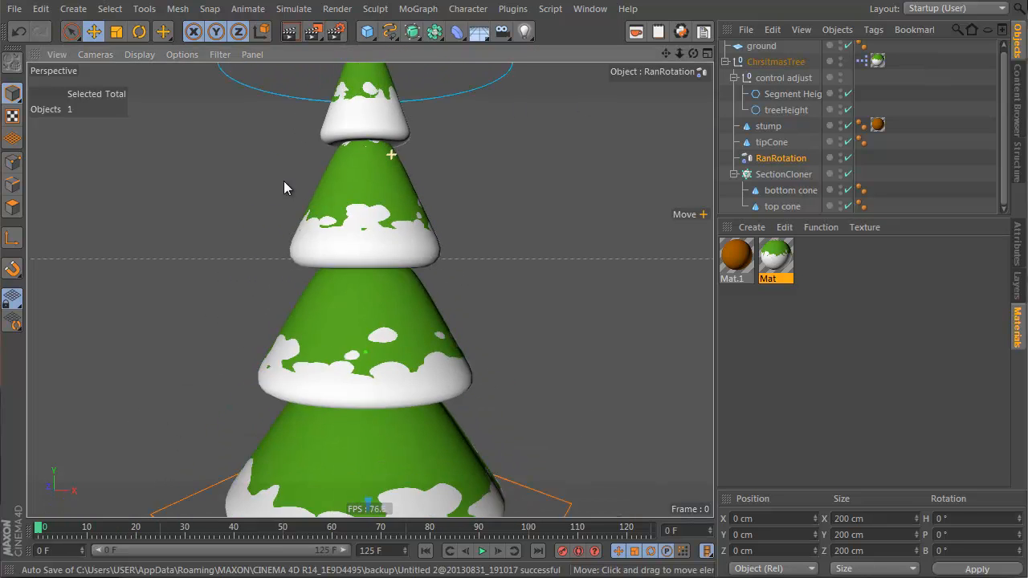
{"action": "left_click", "coordinate": [878, 62]}
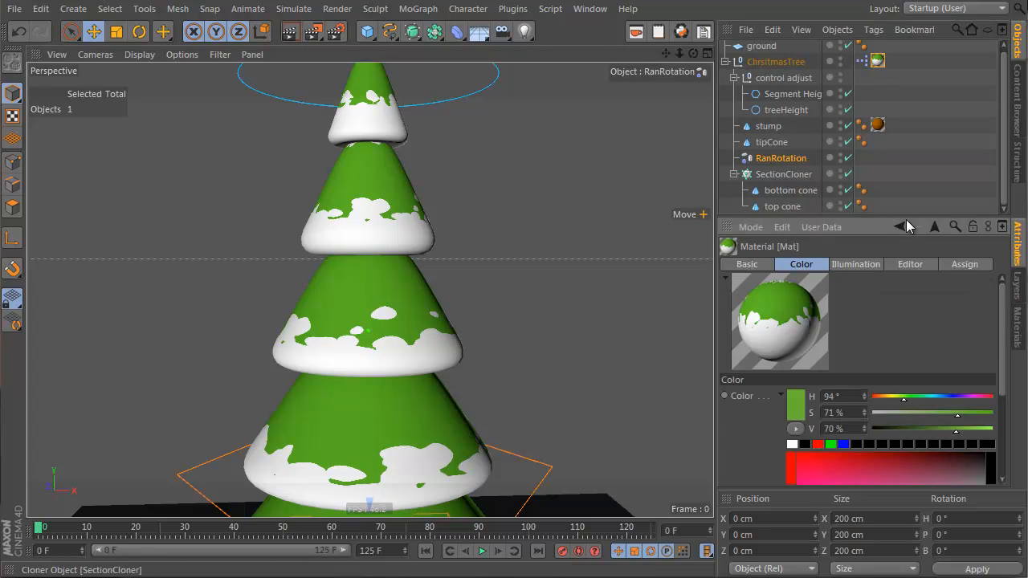
{"action": "left_click", "coordinate": [866, 61]}
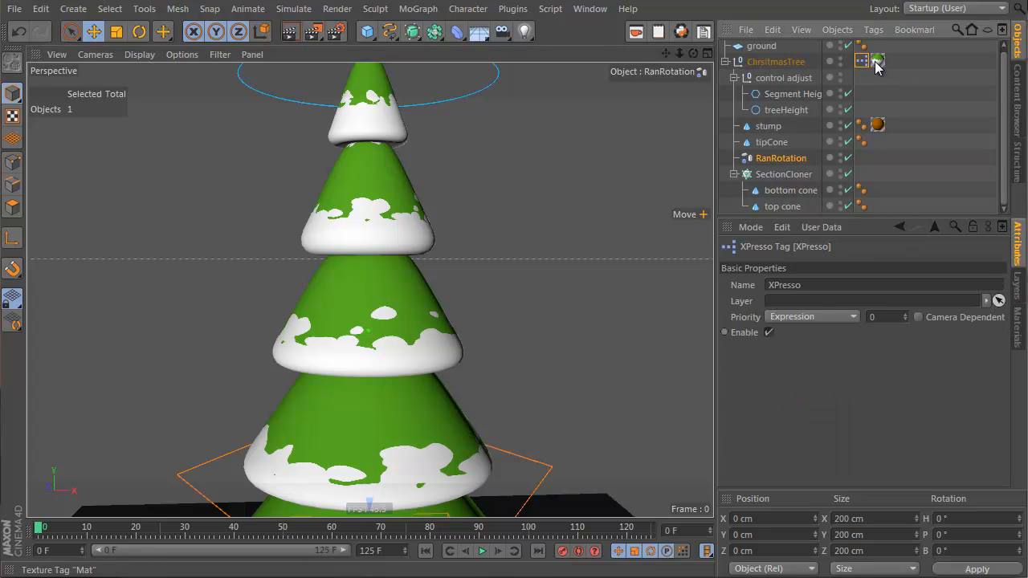
{"action": "left_click", "coordinate": [877, 62]}
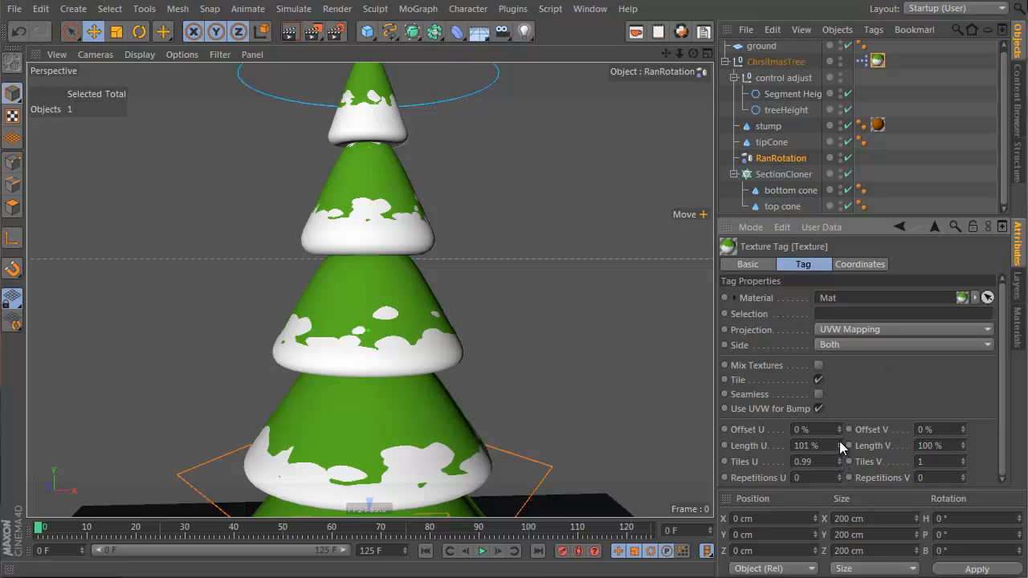
{"action": "left_click_drag", "start_coordinate": [963, 448], "coordinate": [963, 433]}
{"action": "scroll", "coordinate": [382, 380], "scroll_direction": "down", "scroll_amount": 4}
{"action": "middle_click_drag", "start_coordinate": [406, 414], "coordinate": [415, 298], "text": "alt"}
{"action": "mouse_move", "coordinate": [415, 298]}
{"action": "left_mouse_down", "text": "alt"}
{"action": "mouse_move", "coordinate": [428, 364]}
{"action": "mouse_move", "coordinate": [415, 291]}
{"action": "left_mouse_up", "text": "alt"}
{"action": "scroll", "coordinate": [416, 291], "scroll_direction": "up", "scroll_amount": 2}
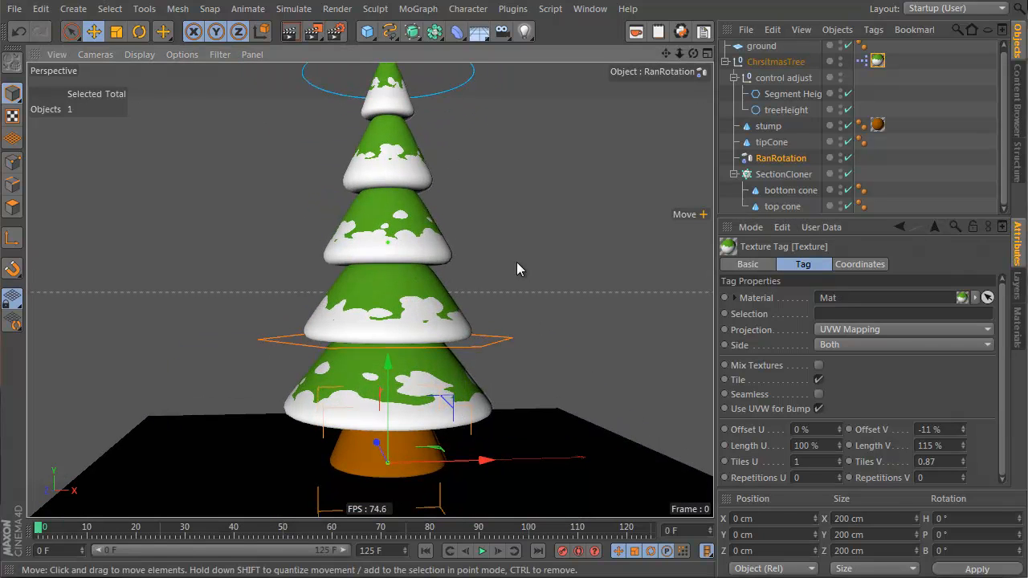
Step: Enable the Mat material's displacement channel and copy the color gradient into its displacement texture
{"action": "double_click", "coordinate": [879, 62]}
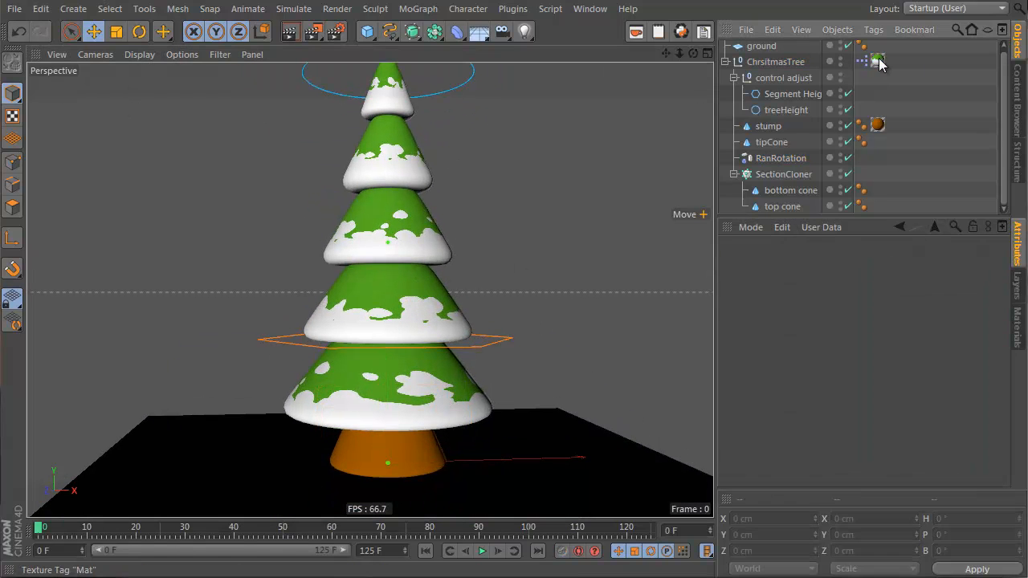
{"action": "left_click", "coordinate": [1017, 327]}
{"action": "double_click", "coordinate": [783, 262]}
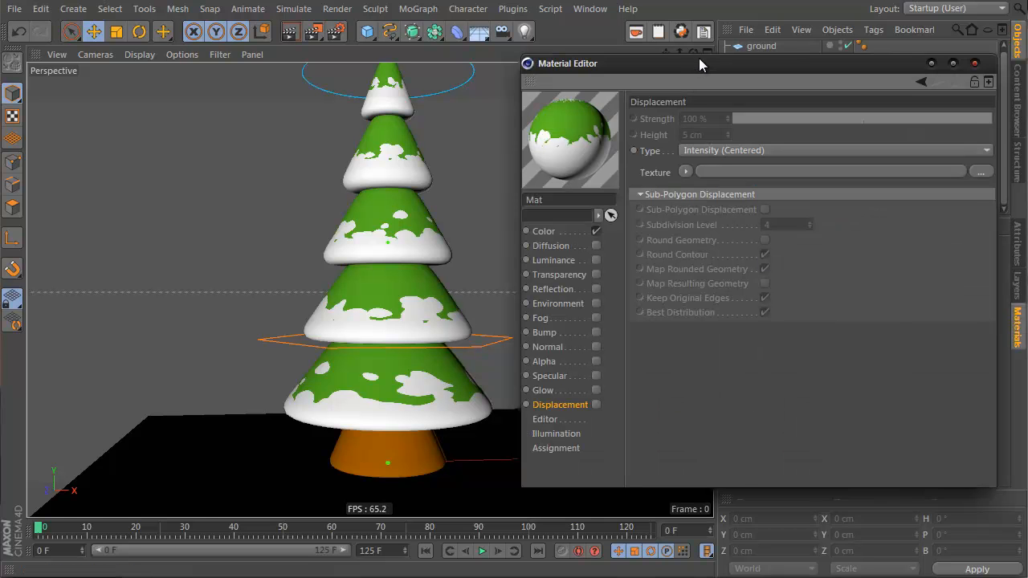
{"action": "left_click_drag", "start_coordinate": [699, 59], "coordinate": [711, 67]}
{"action": "left_click", "coordinate": [611, 411]}
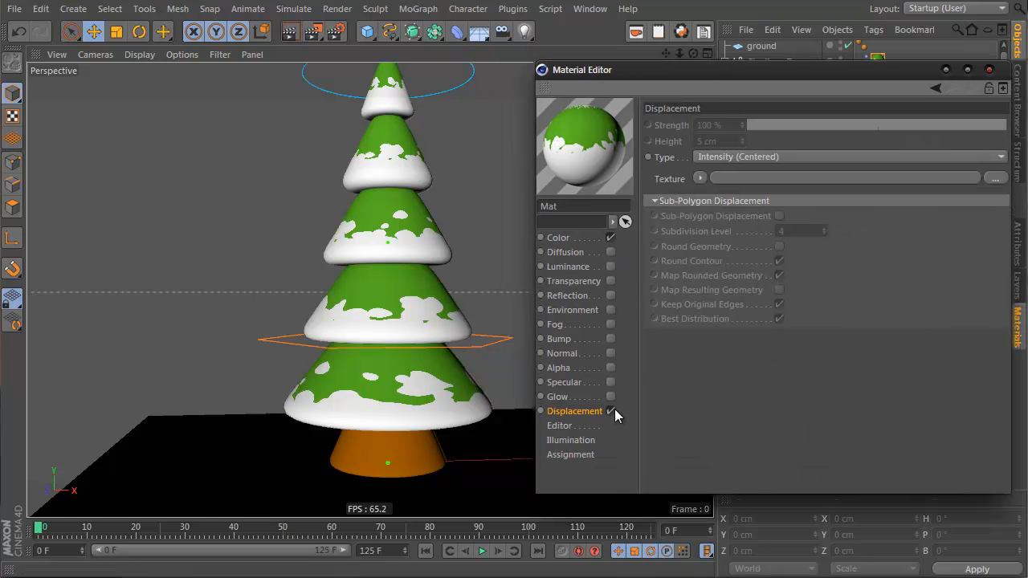
{"action": "left_click", "coordinate": [597, 241]}
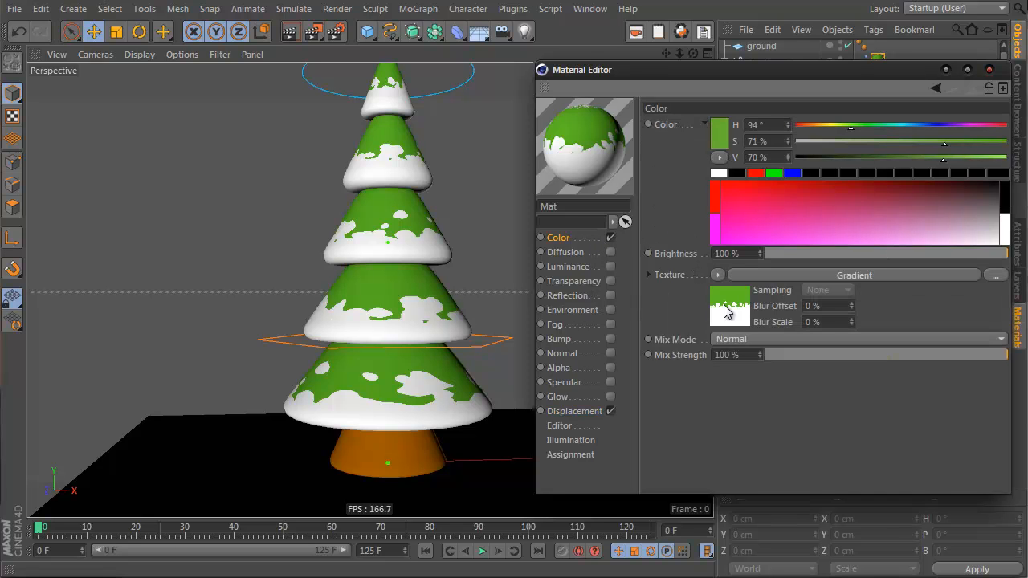
{"action": "left_click", "coordinate": [590, 412]}
{"action": "left_click_drag", "start_coordinate": [670, 201], "coordinate": [727, 179]}
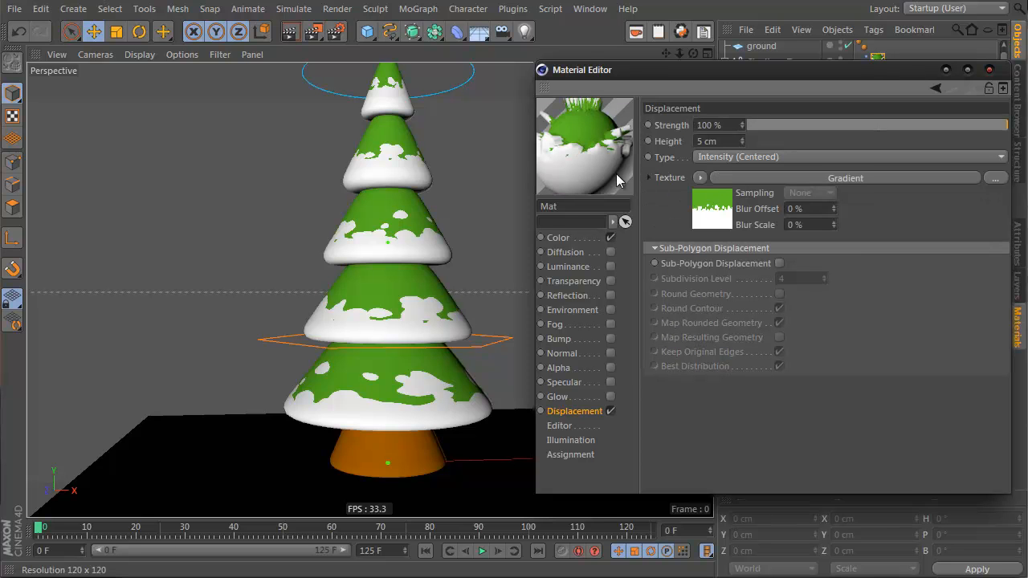
Step: Open the displacement gradient and turn its green knot black
{"action": "left_click", "coordinate": [722, 212]}
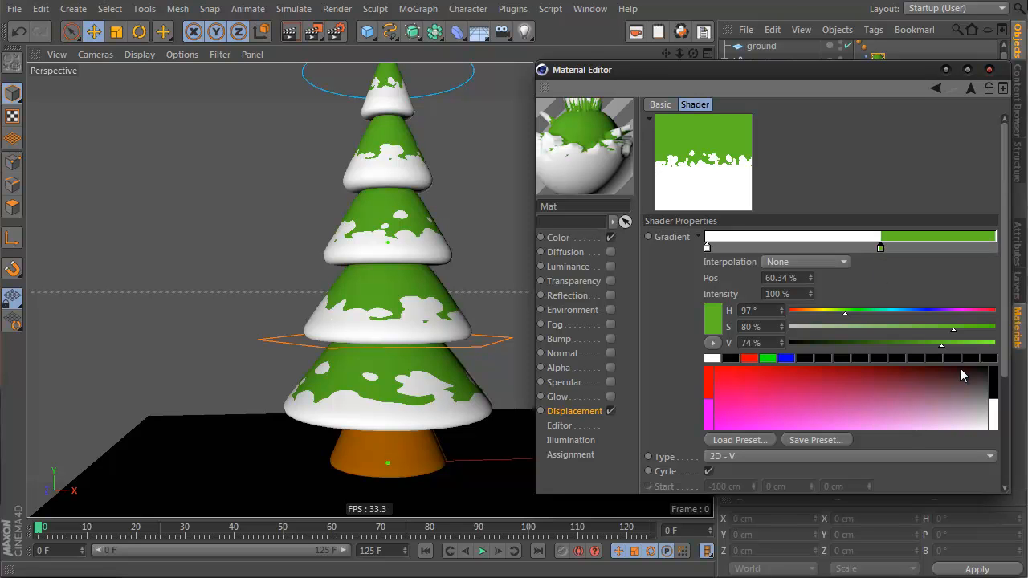
{"action": "left_click_drag", "start_coordinate": [948, 348], "coordinate": [643, 356]}
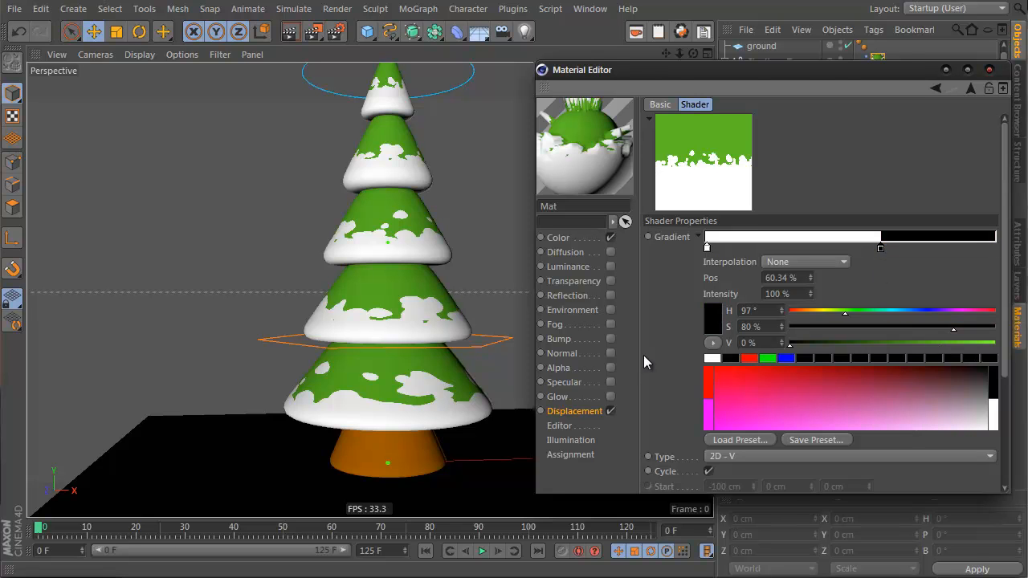
Step: Set the displacement gradient interpolation to Smooth Knot and move the white knot to about 52% position
{"action": "left_click", "coordinate": [820, 262]}
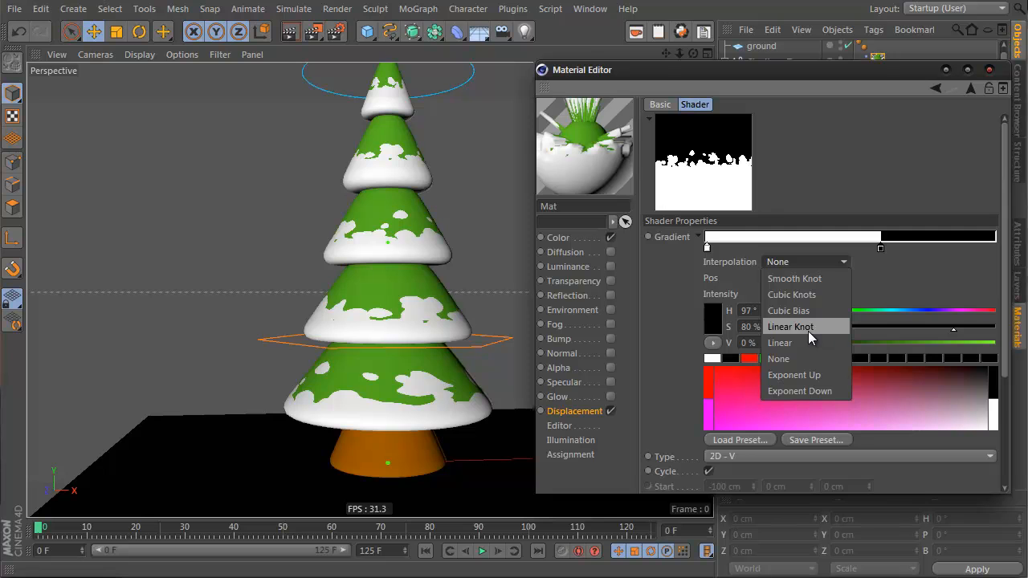
{"action": "left_click", "coordinate": [823, 279]}
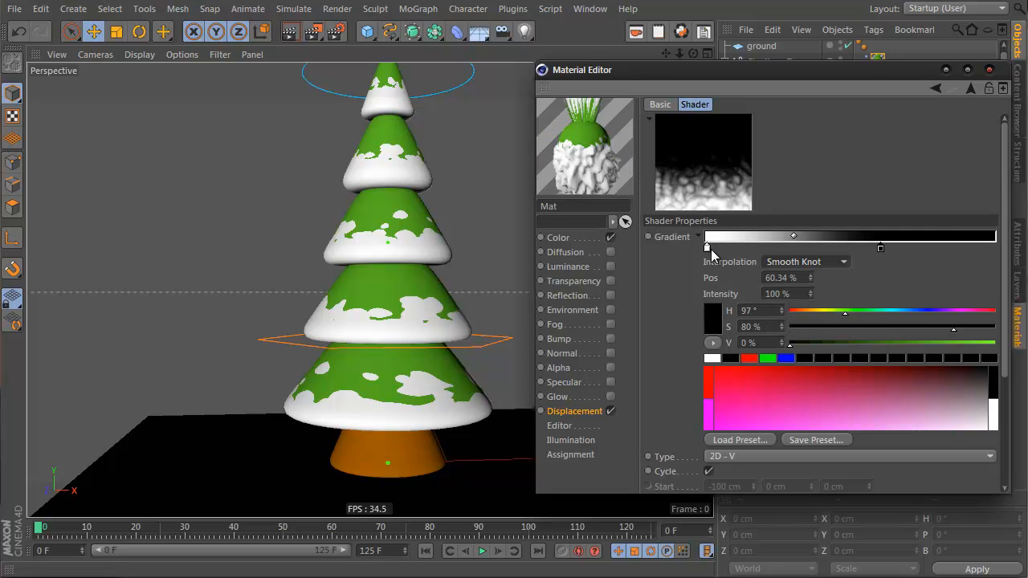
{"action": "left_click_drag", "start_coordinate": [708, 249], "coordinate": [859, 252]}
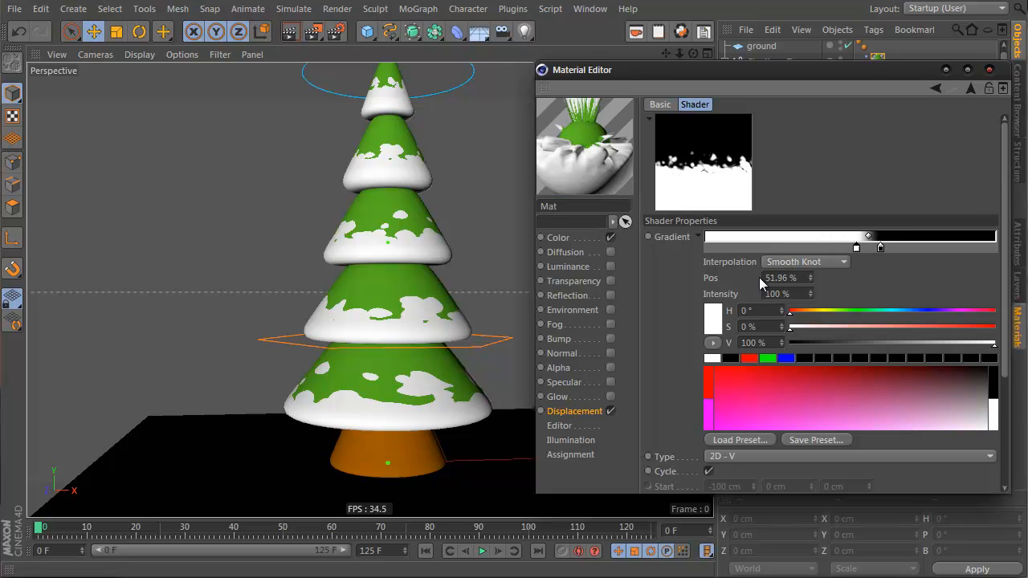
{"action": "left_click", "coordinate": [968, 88]}
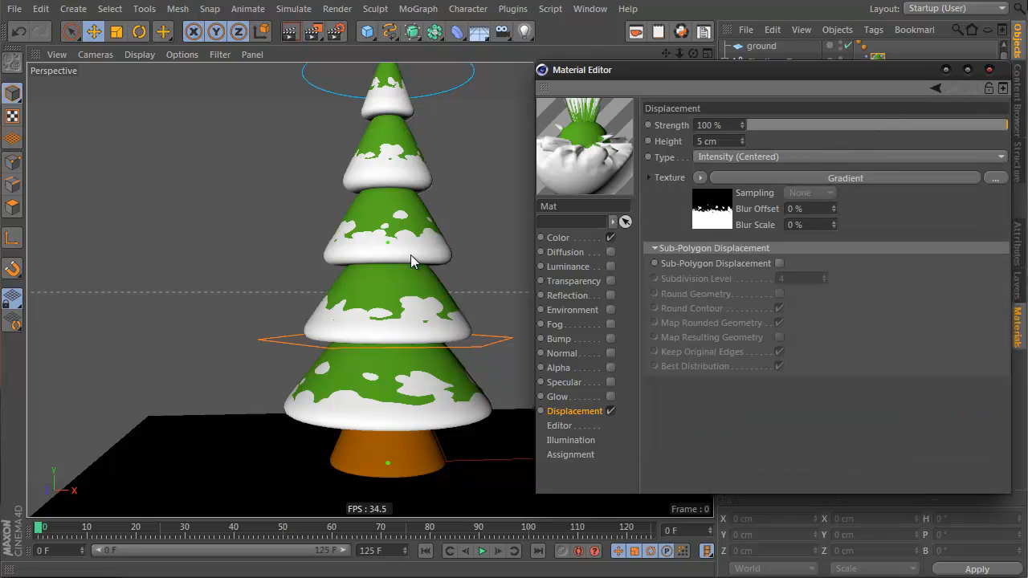
Step: Enable Sub-Polygon Displacement and render the viewport
{"action": "scroll", "coordinate": [313, 197], "scroll_direction": "down", "scroll_amount": 5}
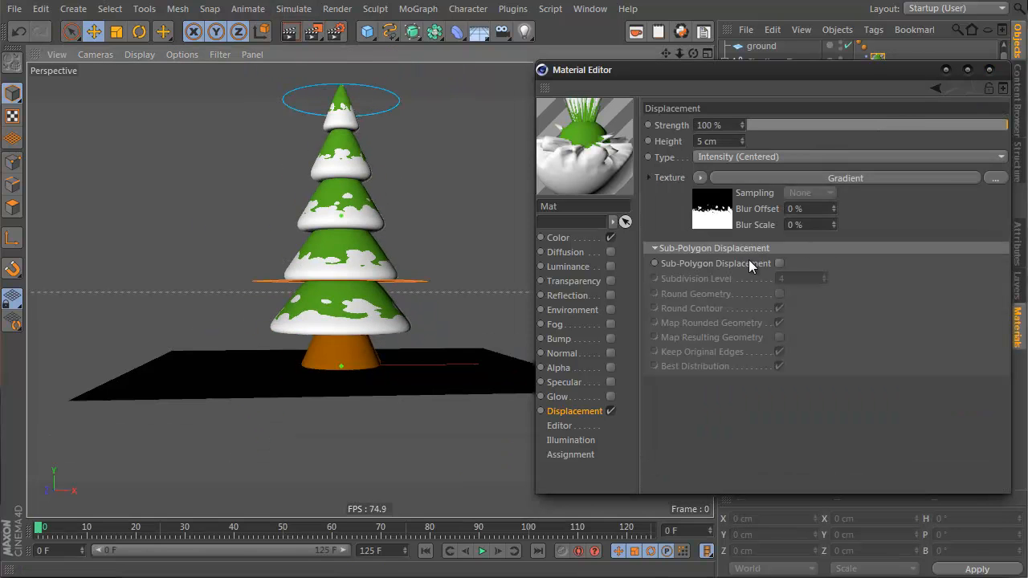
{"action": "left_click", "coordinate": [779, 264]}
{"action": "scroll", "coordinate": [363, 246], "scroll_direction": "up", "scroll_amount": 5}
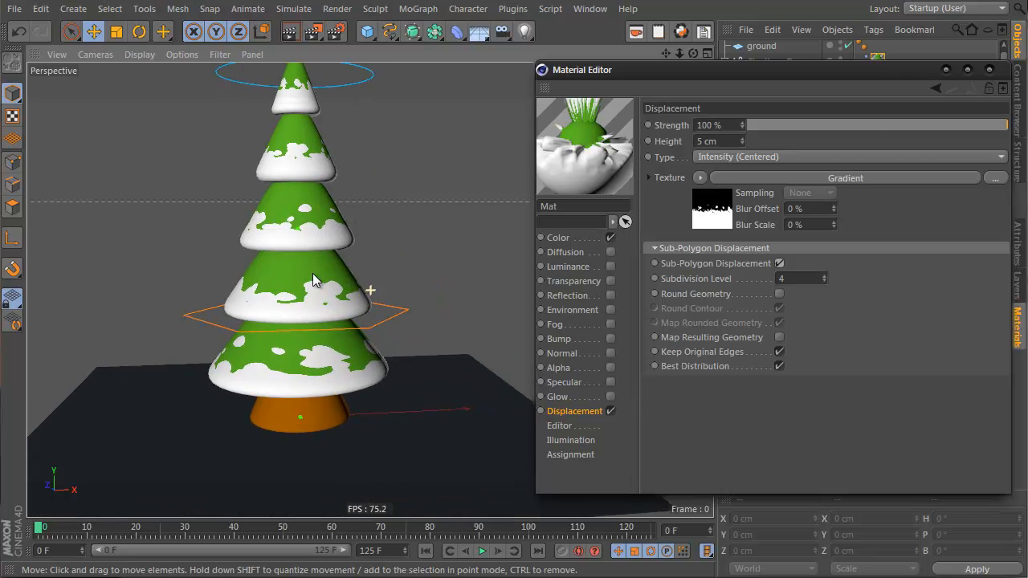
{"action": "left_click", "coordinate": [290, 32]}
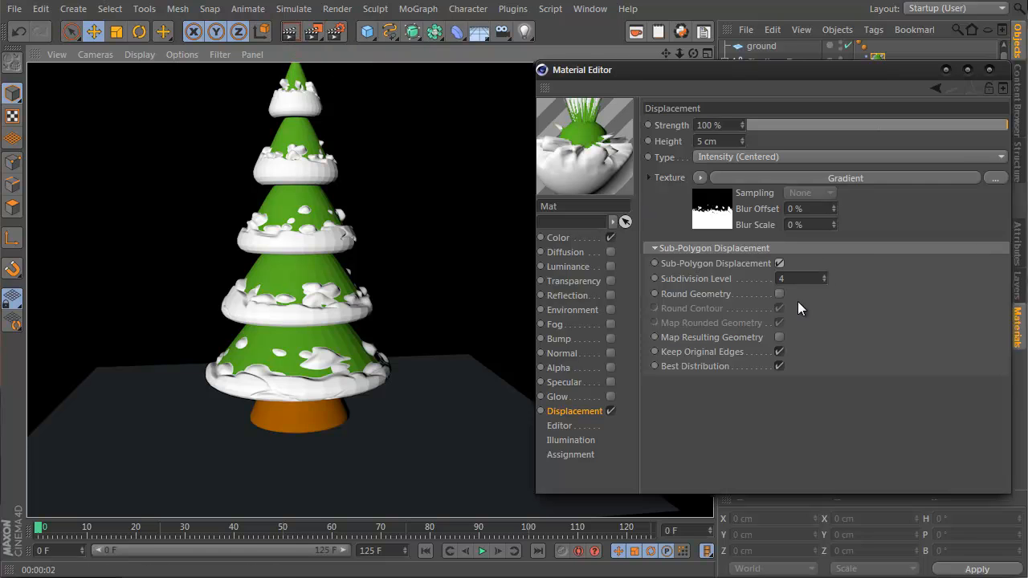
Step: Enable Round Geometry for the displacement and render the view again
{"action": "left_click", "coordinate": [779, 294]}
{"action": "left_click", "coordinate": [286, 33]}
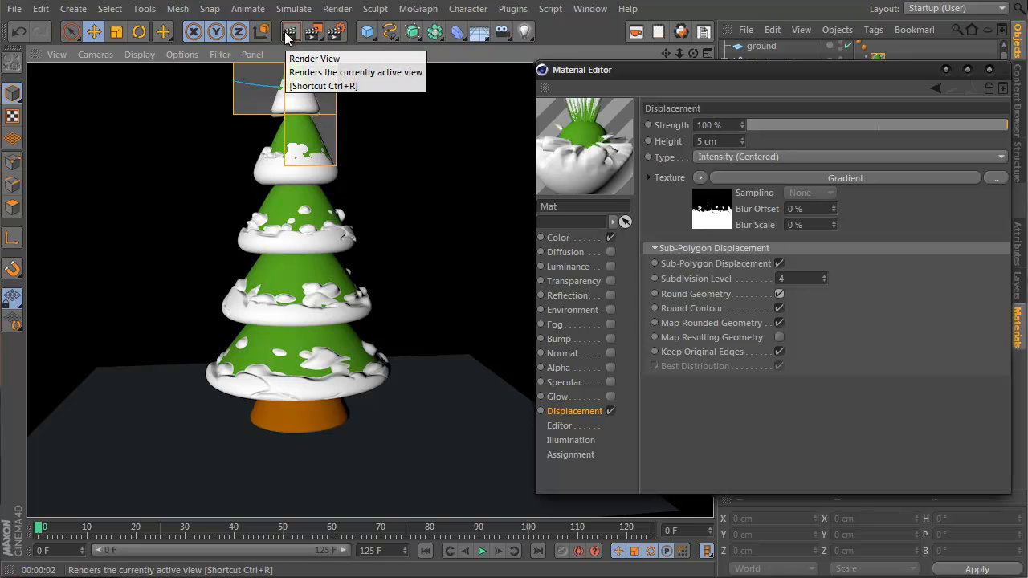
{"action": "middle_click_drag", "start_coordinate": [375, 275], "coordinate": [368, 309], "text": "alt"}
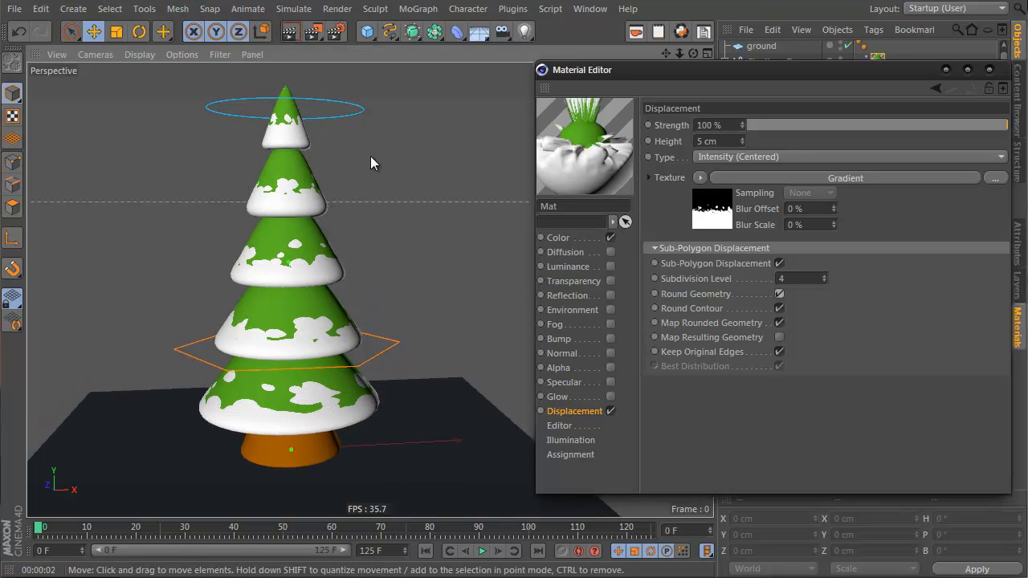
Step: Set the displacement type to Intensity and render the view
{"action": "left_click", "coordinate": [744, 157]}
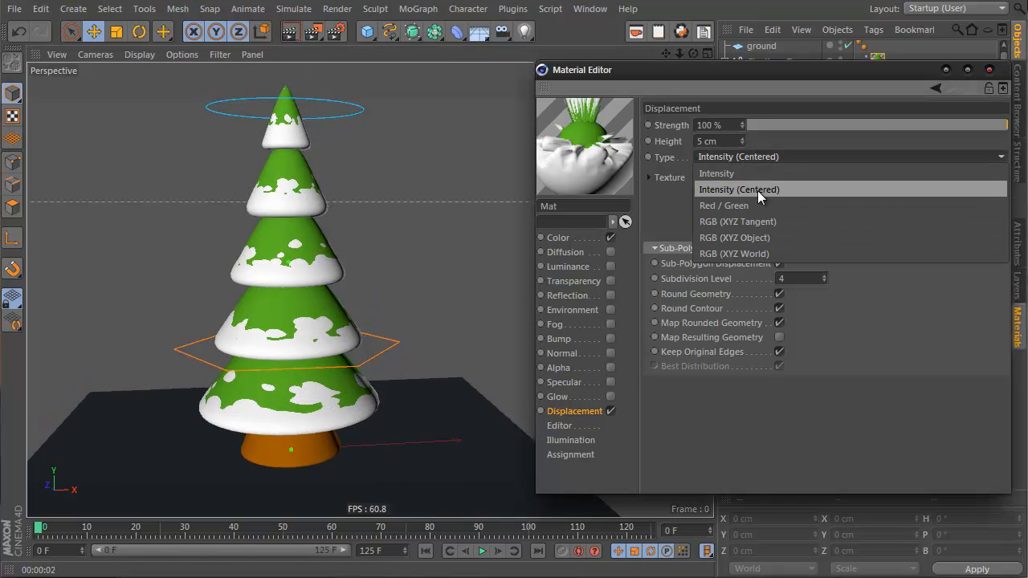
{"action": "left_click", "coordinate": [757, 174]}
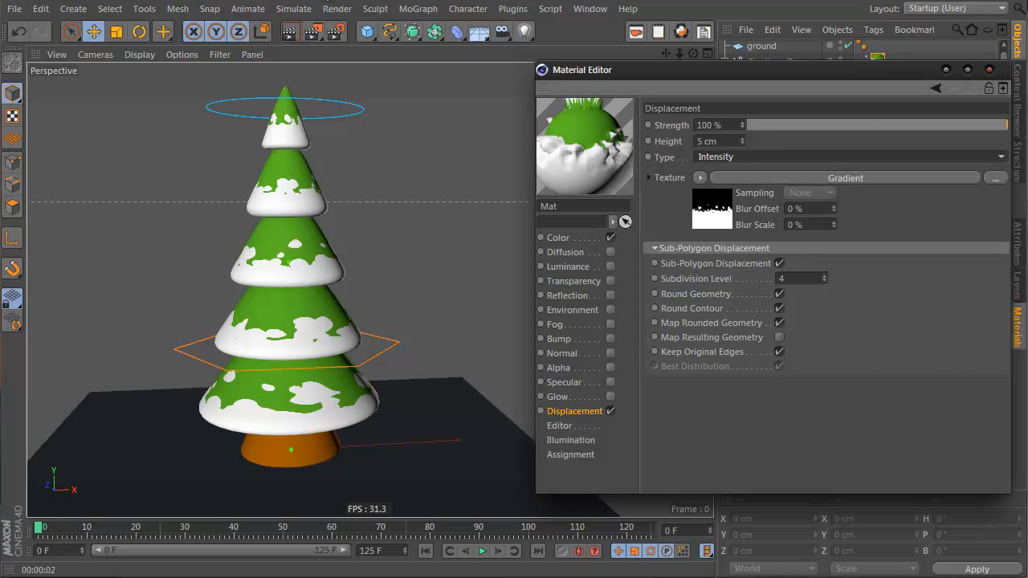
{"action": "left_click", "coordinate": [291, 35]}
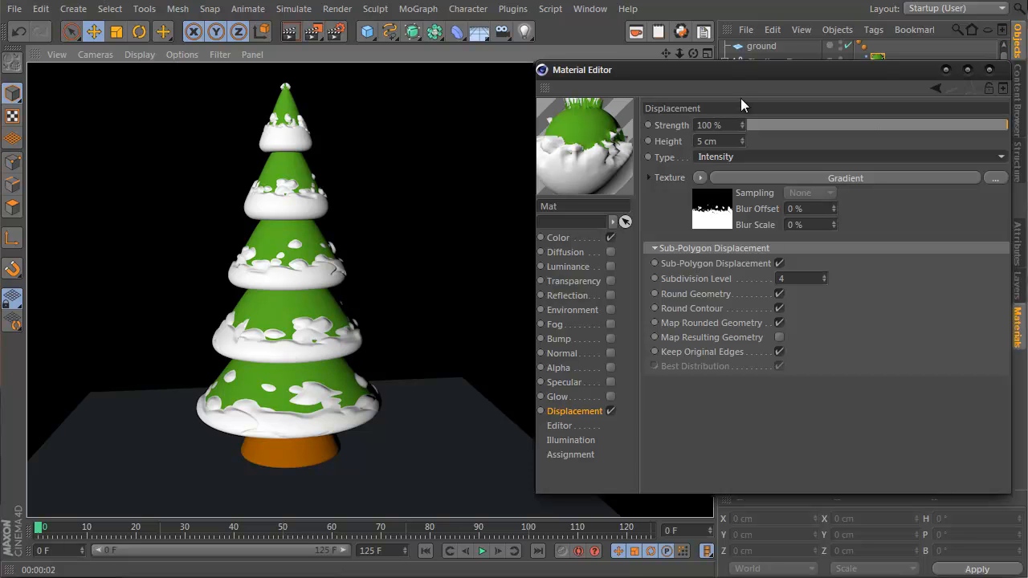
Step: Move the displacement gradient's black knot to about 55% position and render the view
{"action": "left_click", "coordinate": [697, 214]}
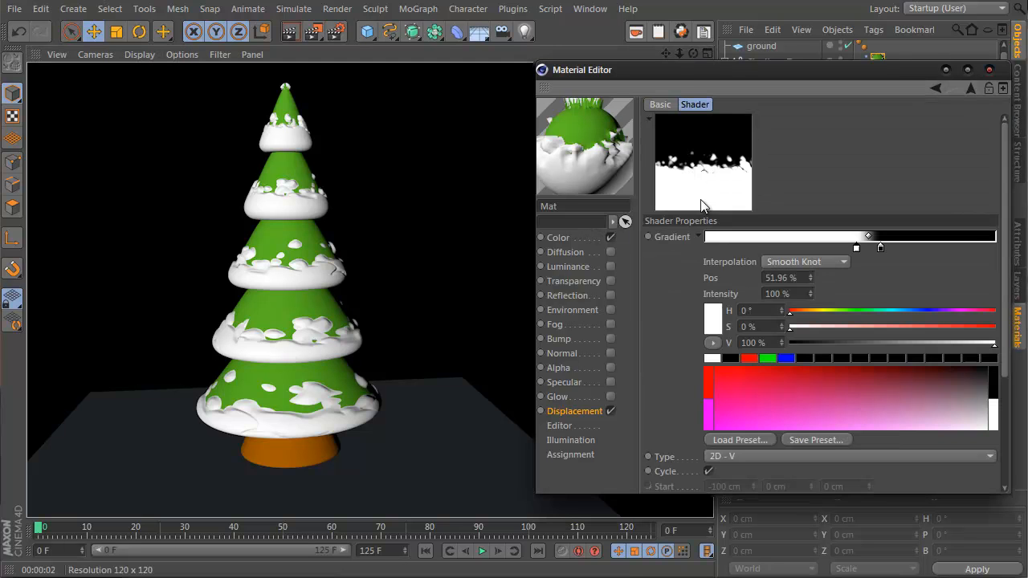
{"action": "mouse_move", "coordinate": [856, 250]}
{"action": "left_mouse_down"}
{"action": "mouse_move", "coordinate": [847, 249]}
{"action": "mouse_move", "coordinate": [876, 247]}
{"action": "mouse_move", "coordinate": [865, 247]}
{"action": "left_mouse_up"}
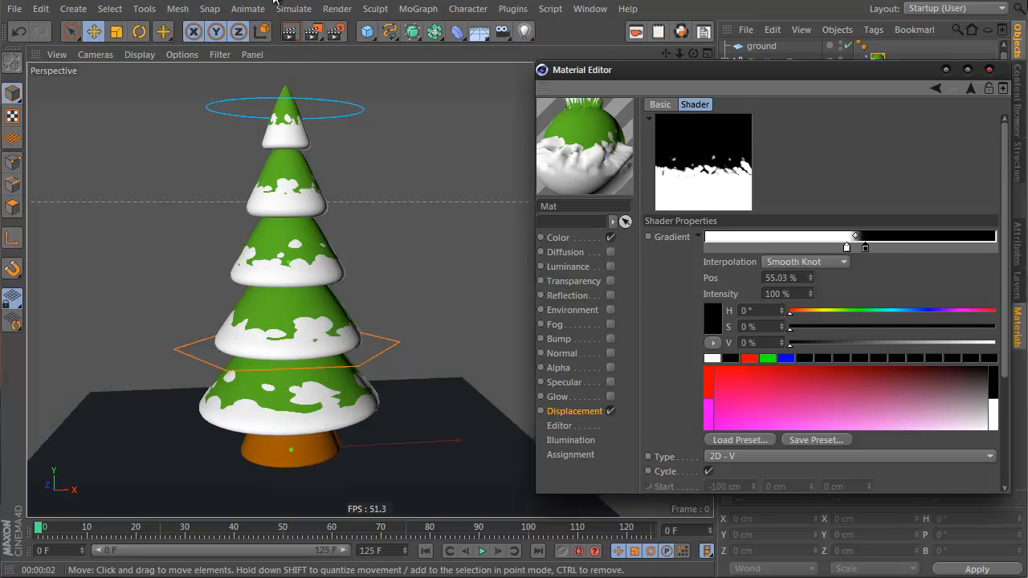
{"action": "left_click", "coordinate": [291, 34]}
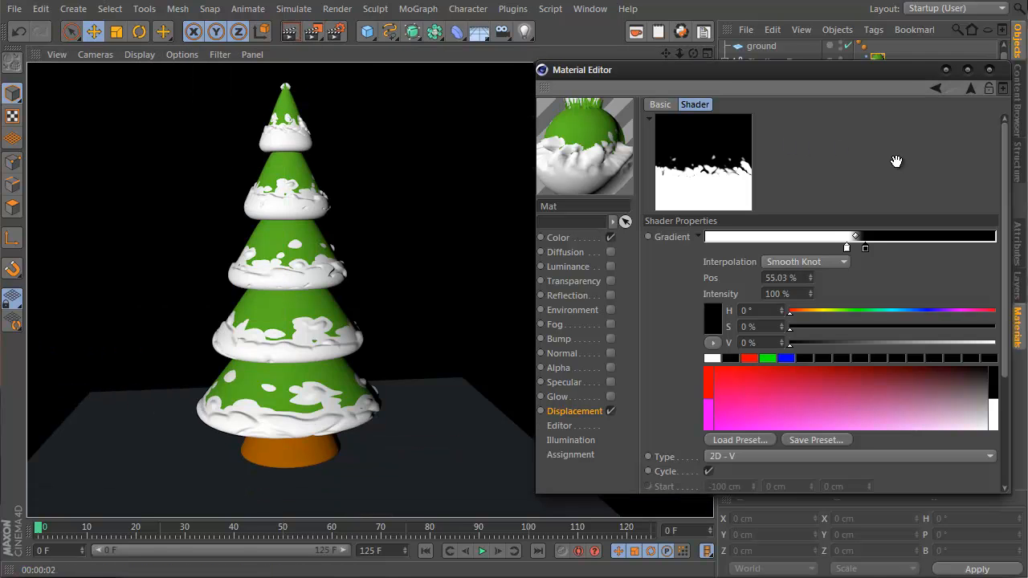
Step: Move the displacement gradient's white knot to about 58%, render the view, undo the move and render again
{"action": "left_click_drag", "start_coordinate": [847, 247], "coordinate": [876, 253]}
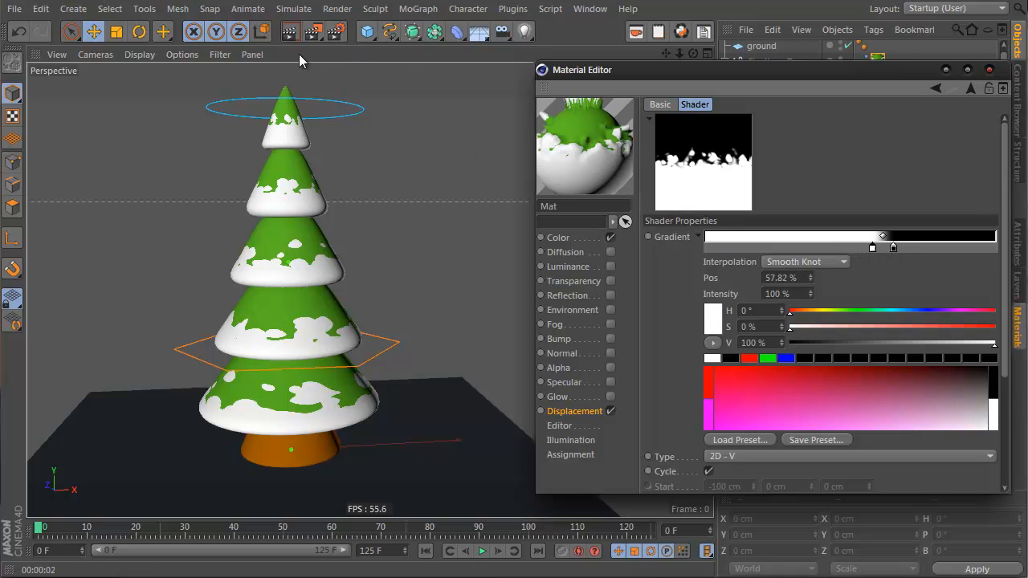
{"action": "left_click", "coordinate": [292, 34]}
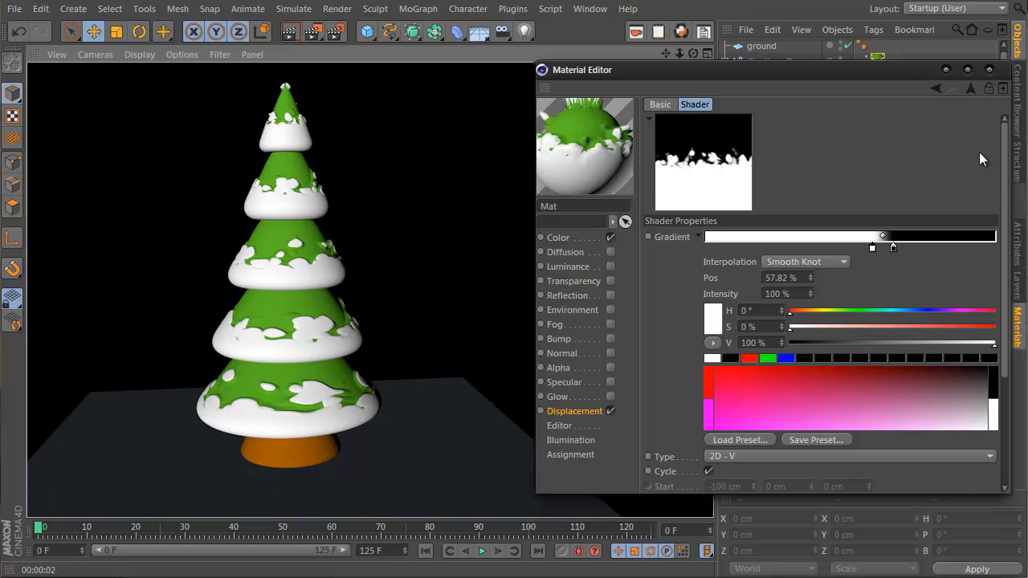
{"action": "key", "text": "ctrl+z"}
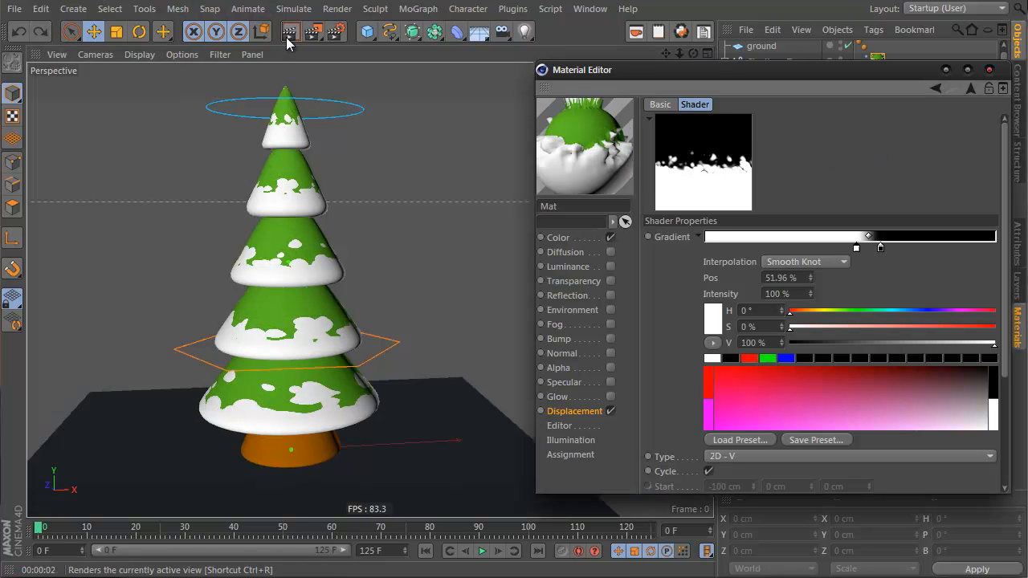
{"action": "left_click", "coordinate": [287, 36]}
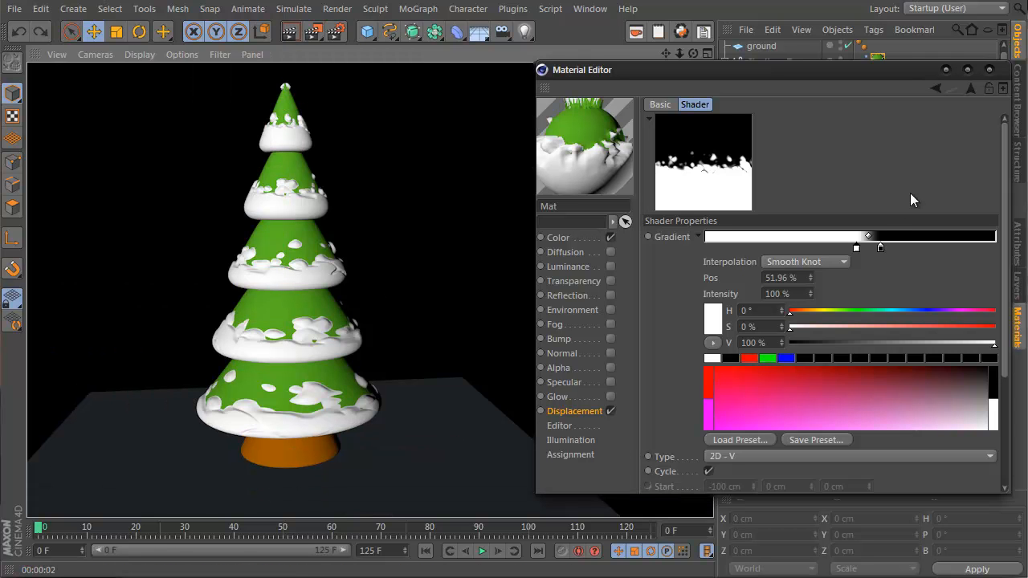
Step: Try moving the displacement gradient's black knot to about 57% and render the view
{"action": "left_click_drag", "start_coordinate": [881, 248], "coordinate": [870, 247]}
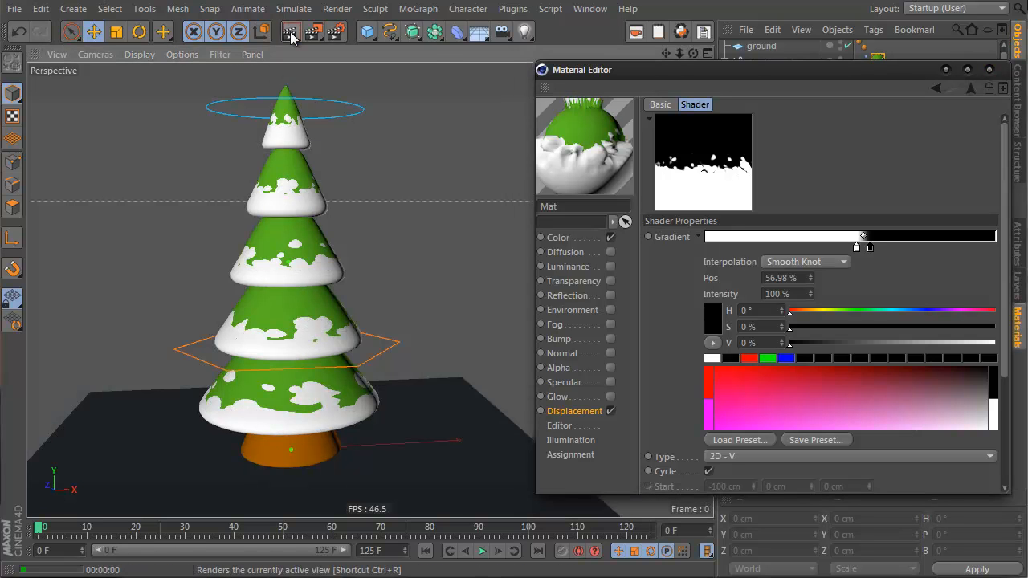
{"action": "left_click", "coordinate": [290, 33]}
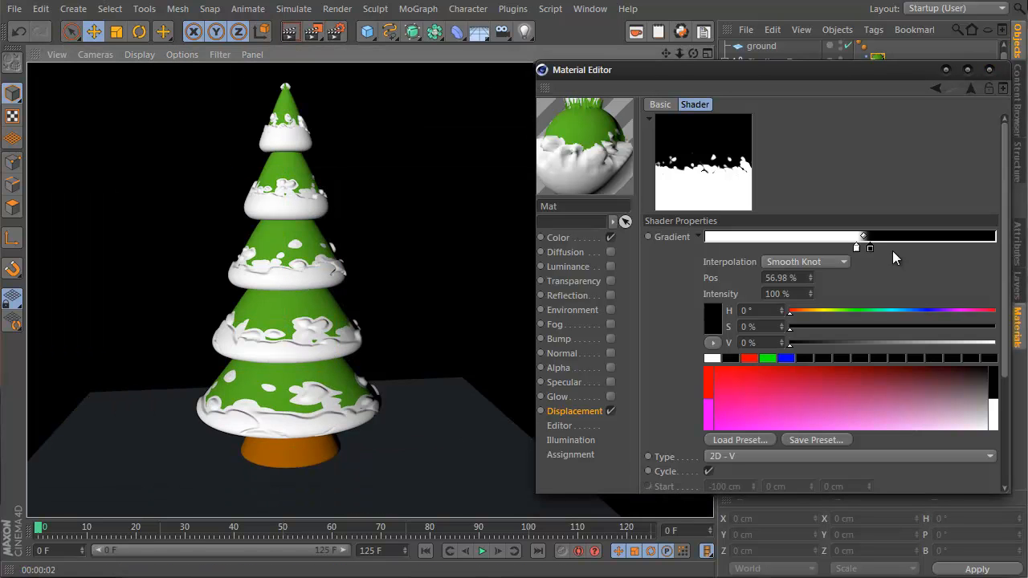
{"action": "left_click_drag", "start_coordinate": [874, 249], "coordinate": [874, 255]}
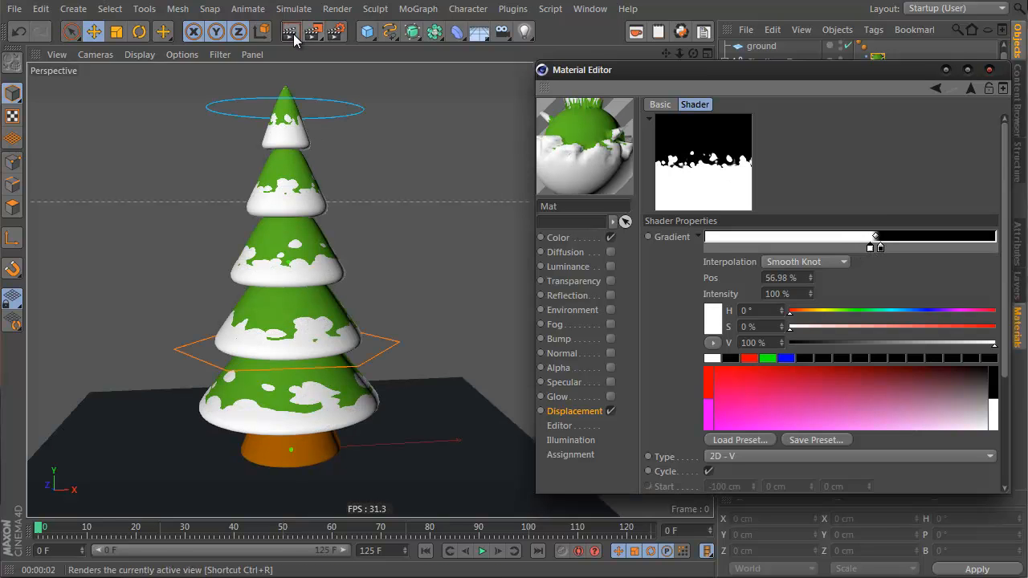
{"action": "left_click", "coordinate": [296, 34]}
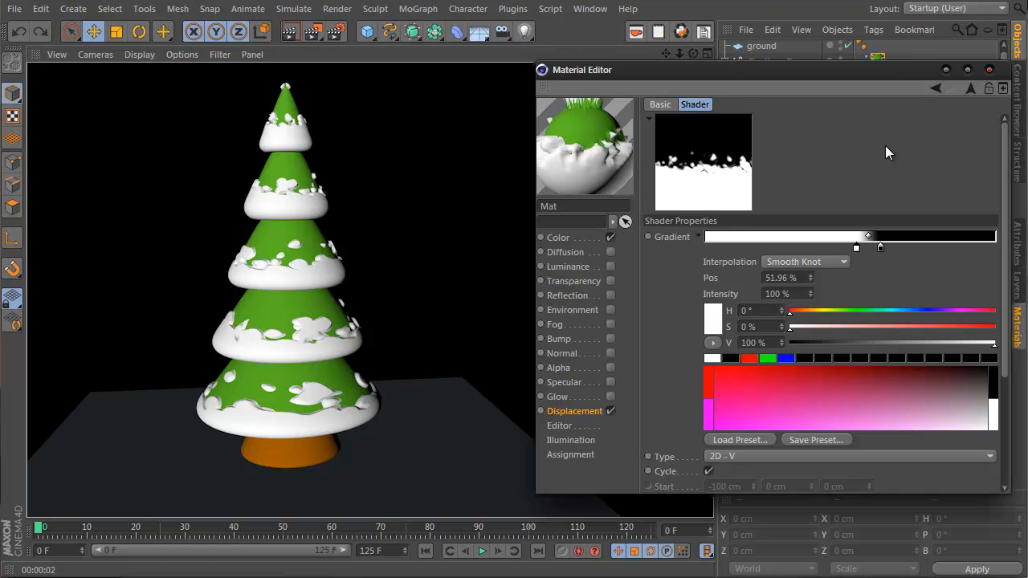
Step: Open the color channel's gradient, move its green knot to about 58% and render the view
{"action": "left_click", "coordinate": [384, 146]}
{"action": "left_click", "coordinate": [572, 238]}
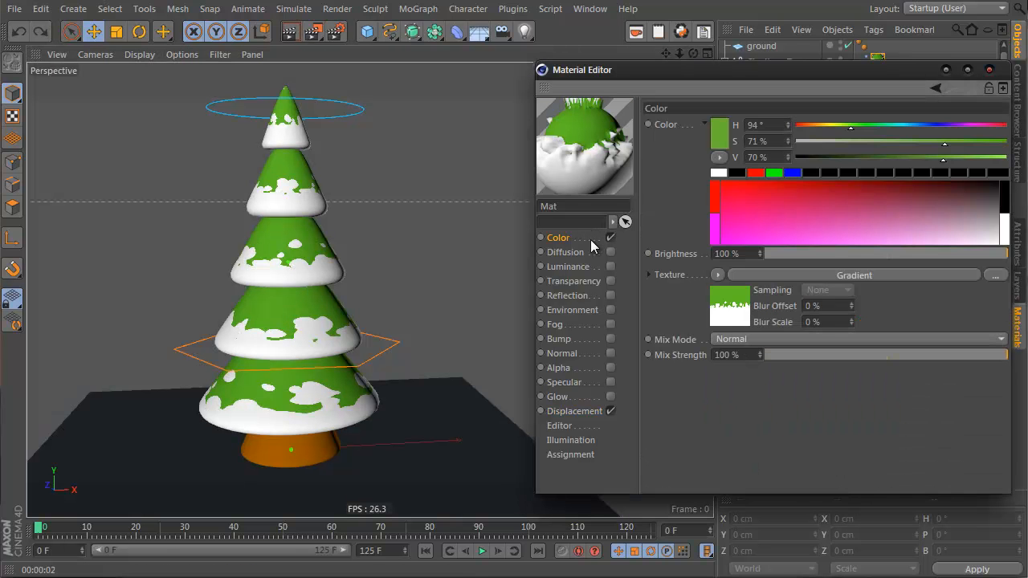
{"action": "left_click", "coordinate": [739, 312]}
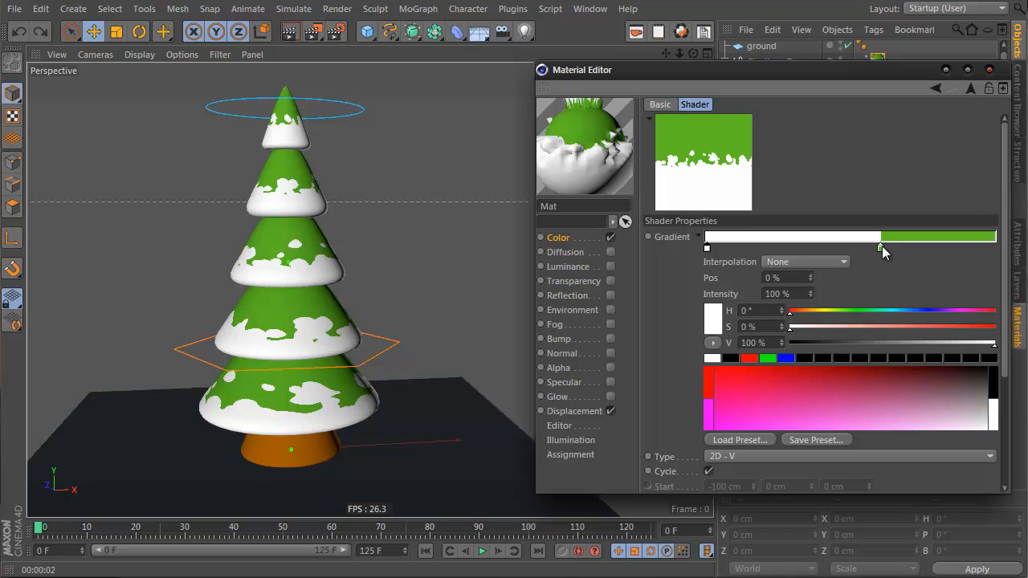
{"action": "left_click_drag", "start_coordinate": [883, 249], "coordinate": [874, 249]}
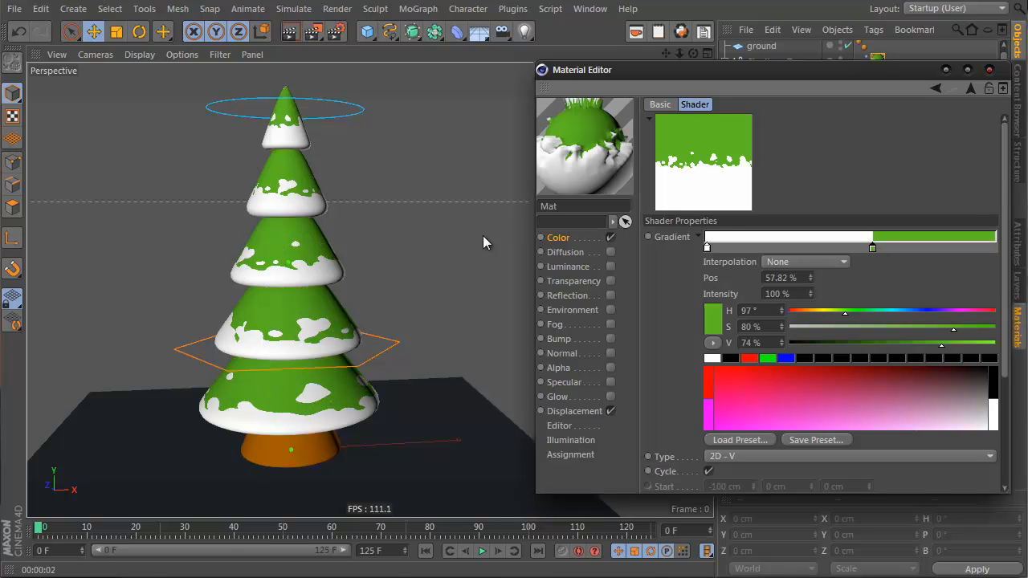
{"action": "left_click", "coordinate": [292, 37]}
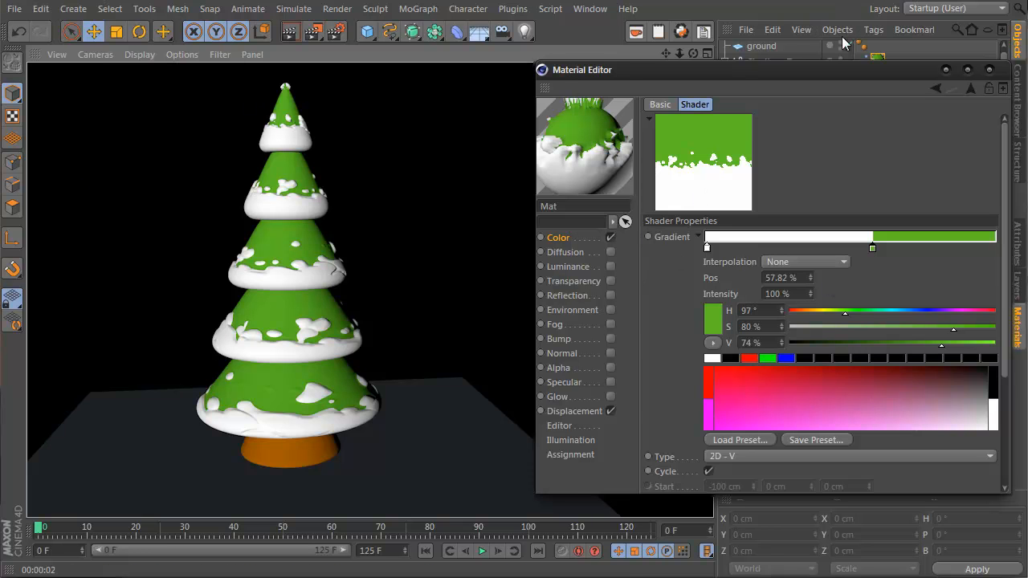
Step: Add a third knot at the end of the color gradient and darken it to 46% value
{"action": "left_click_drag", "start_coordinate": [853, 71], "coordinate": [727, 58]}
{"action": "left_click", "coordinate": [732, 255]}
{"action": "left_click", "coordinate": [771, 256]}
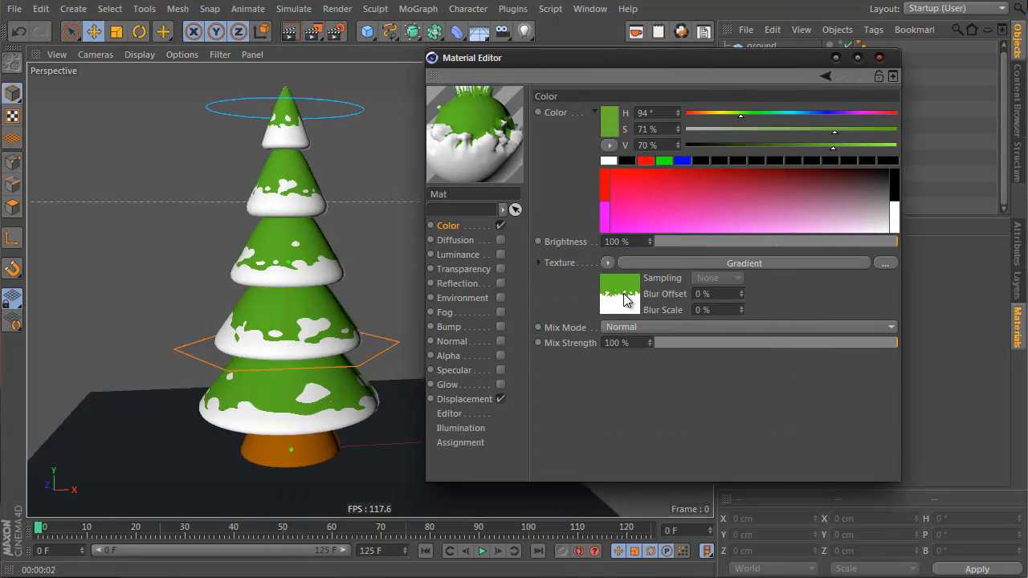
{"action": "left_click", "coordinate": [623, 293]}
{"action": "left_click", "coordinate": [863, 236]}
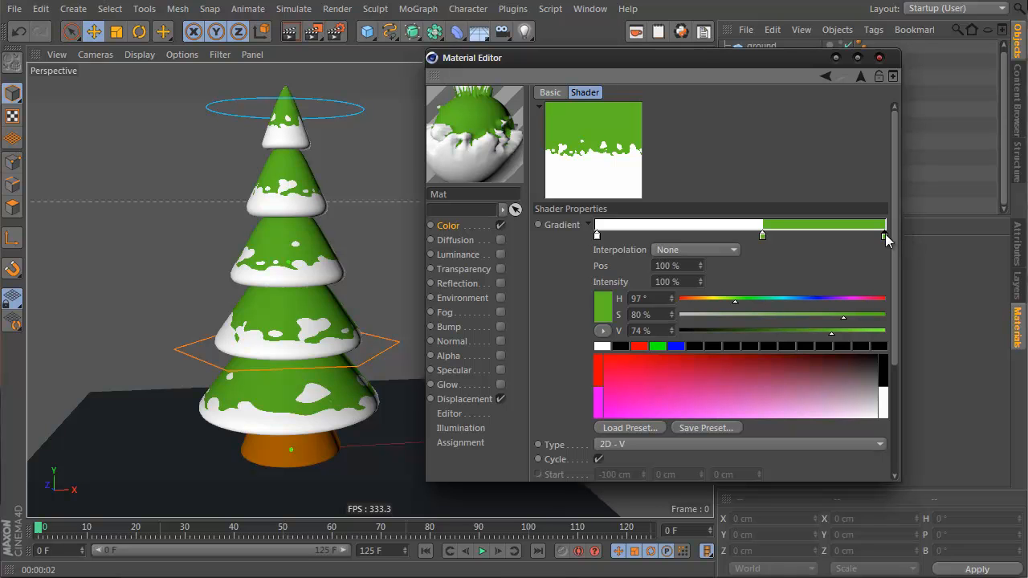
{"action": "mouse_move", "coordinate": [886, 240]}
{"action": "left_mouse_down"}
{"action": "mouse_move", "coordinate": [864, 241]}
{"action": "mouse_move", "coordinate": [884, 245]}
{"action": "left_mouse_up"}
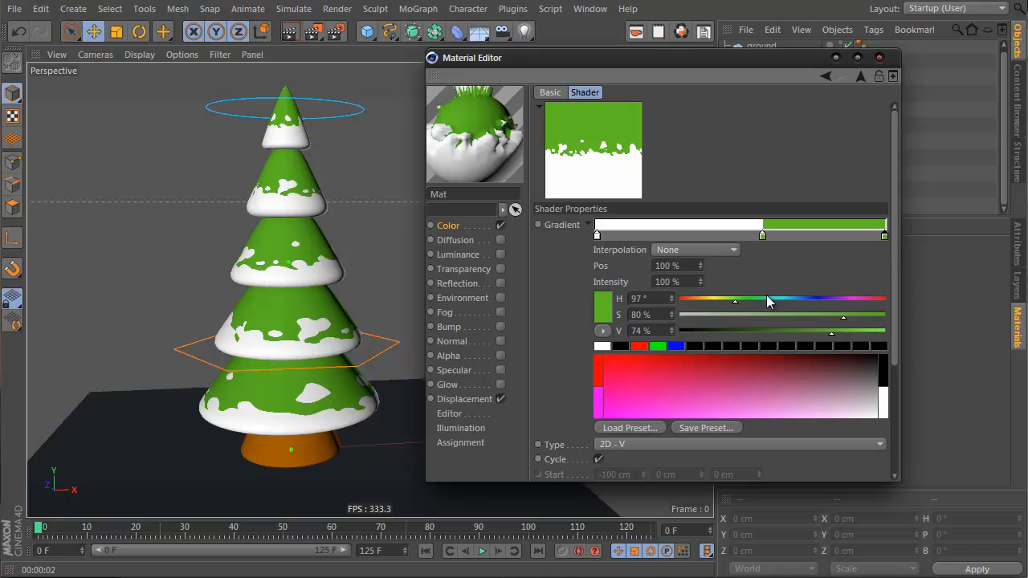
{"action": "left_click_drag", "start_coordinate": [792, 331], "coordinate": [774, 335]}
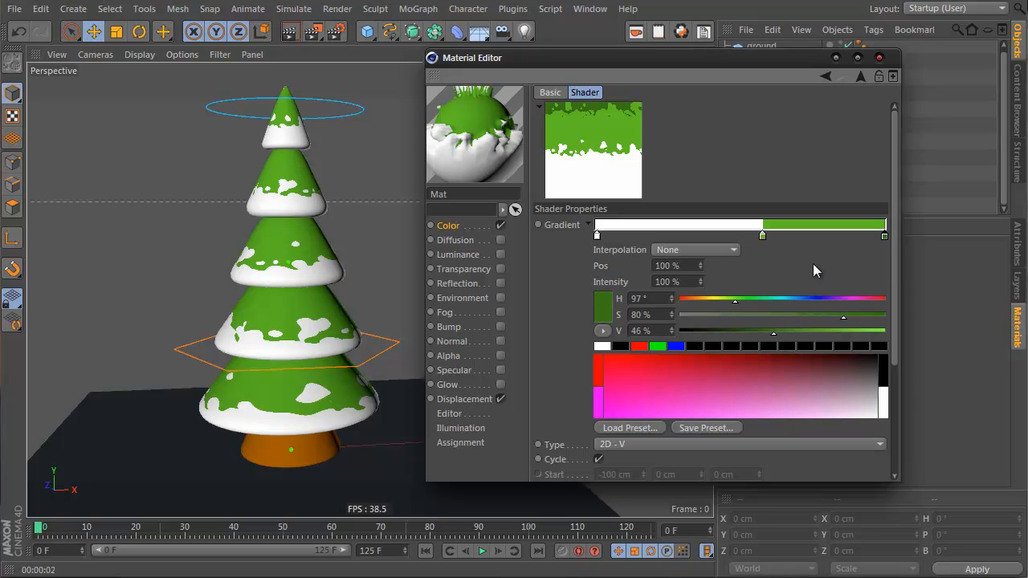
Step: Set the color gradient's interpolation to Smooth Knot and move the white knot to about 54%
{"action": "left_click_drag", "start_coordinate": [885, 237], "coordinate": [852, 241]}
{"action": "left_click", "coordinate": [696, 249]}
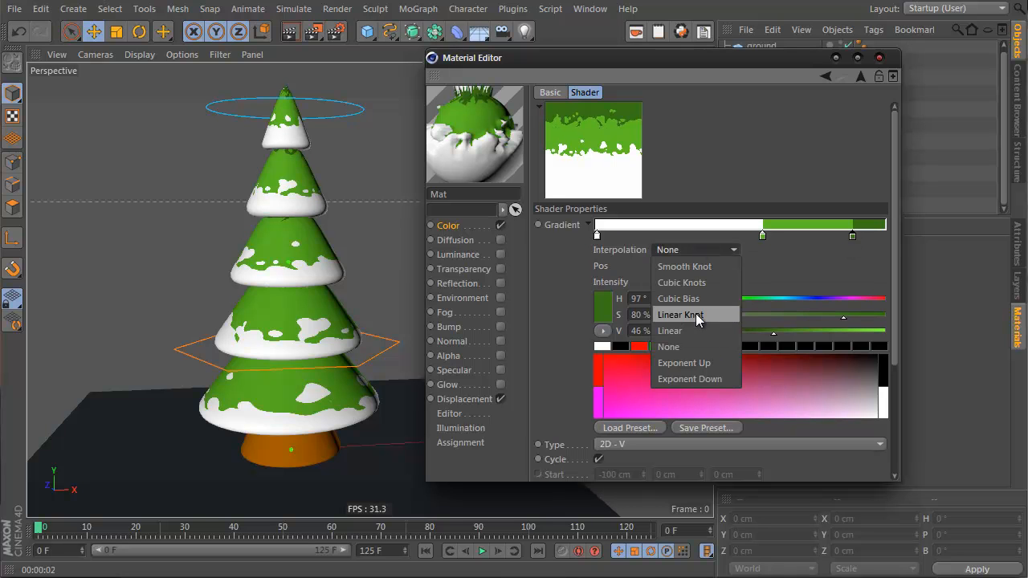
{"action": "left_click", "coordinate": [705, 265]}
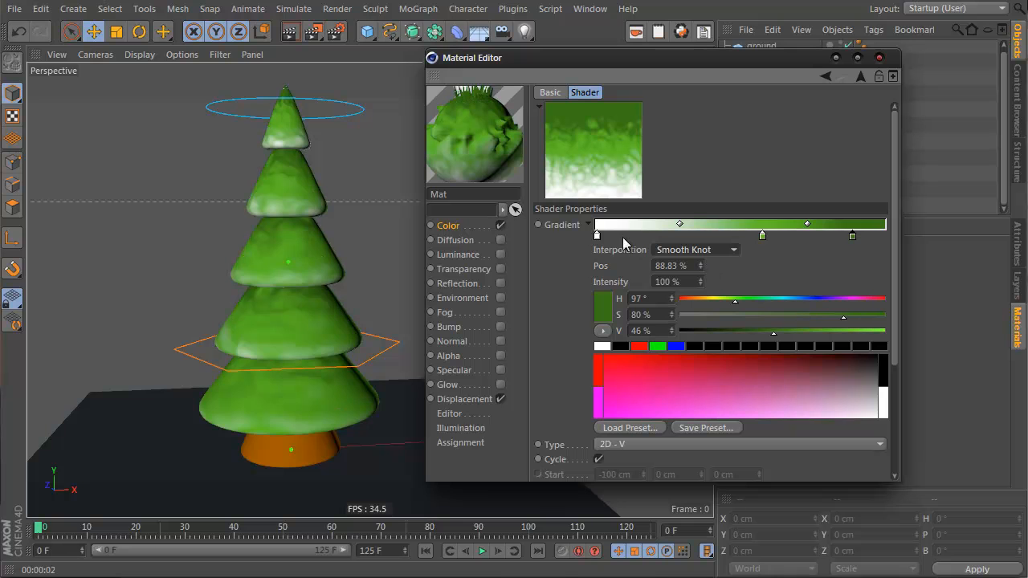
{"action": "left_click_drag", "start_coordinate": [597, 238], "coordinate": [753, 240], "text": "ctrl"}
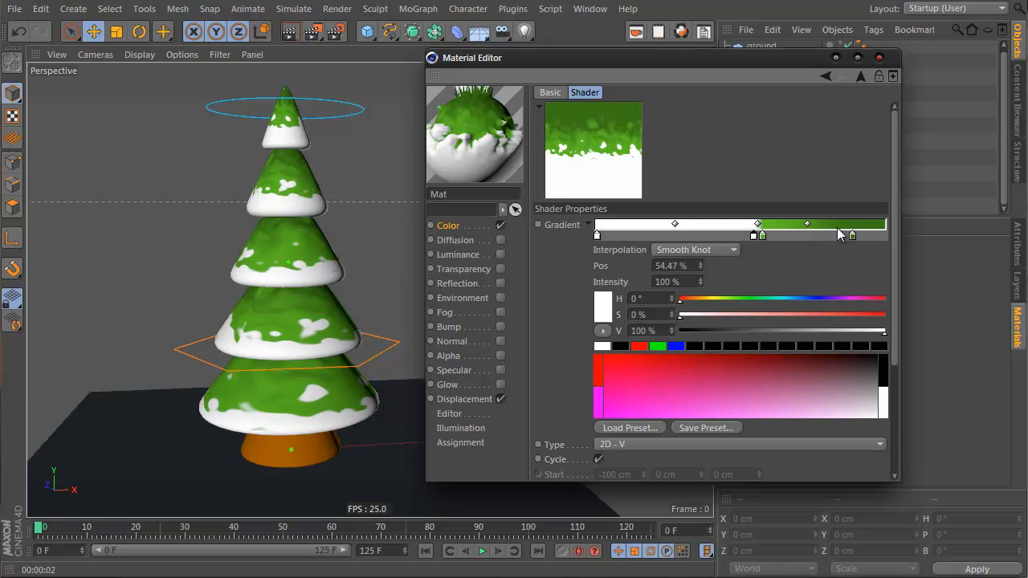
Step: Move the dark green knot back to the gradient's end and set its value to 63%
{"action": "left_click_drag", "start_coordinate": [854, 237], "coordinate": [881, 241]}
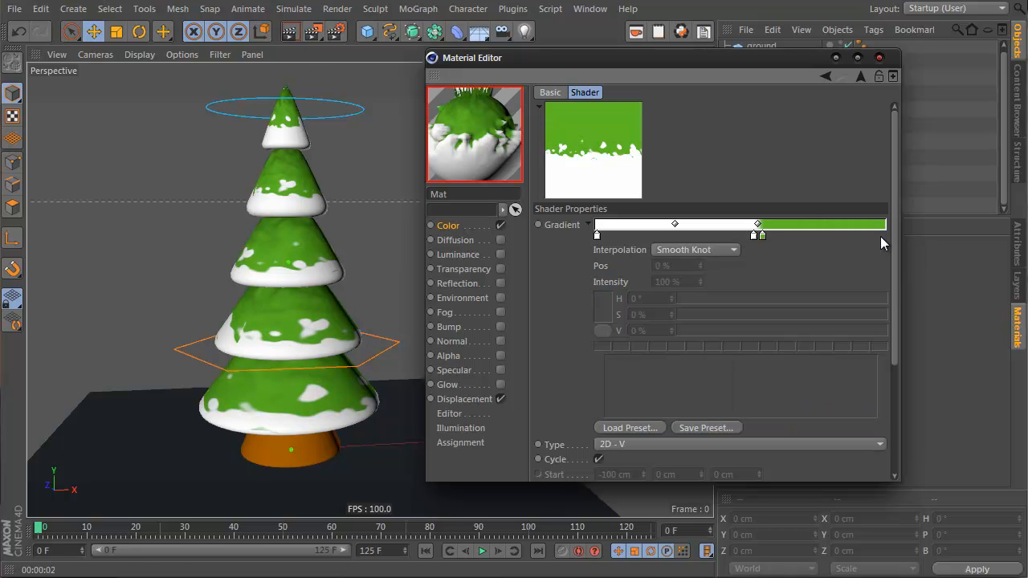
{"action": "mouse_move", "coordinate": [775, 332]}
{"action": "left_mouse_down"}
{"action": "mouse_move", "coordinate": [843, 317]}
{"action": "mouse_move", "coordinate": [810, 333]}
{"action": "left_mouse_up"}
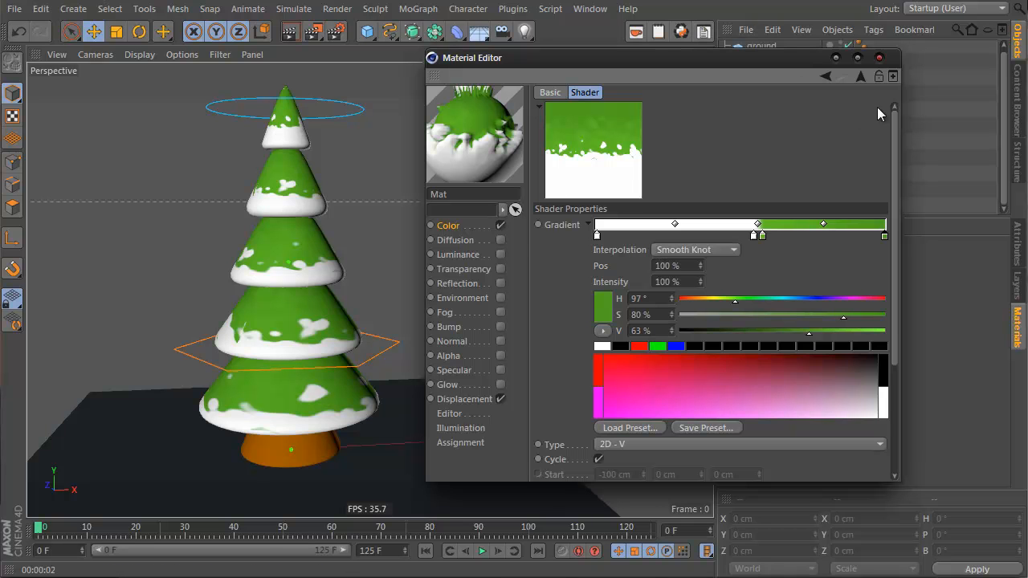
{"action": "left_click", "coordinate": [859, 75]}
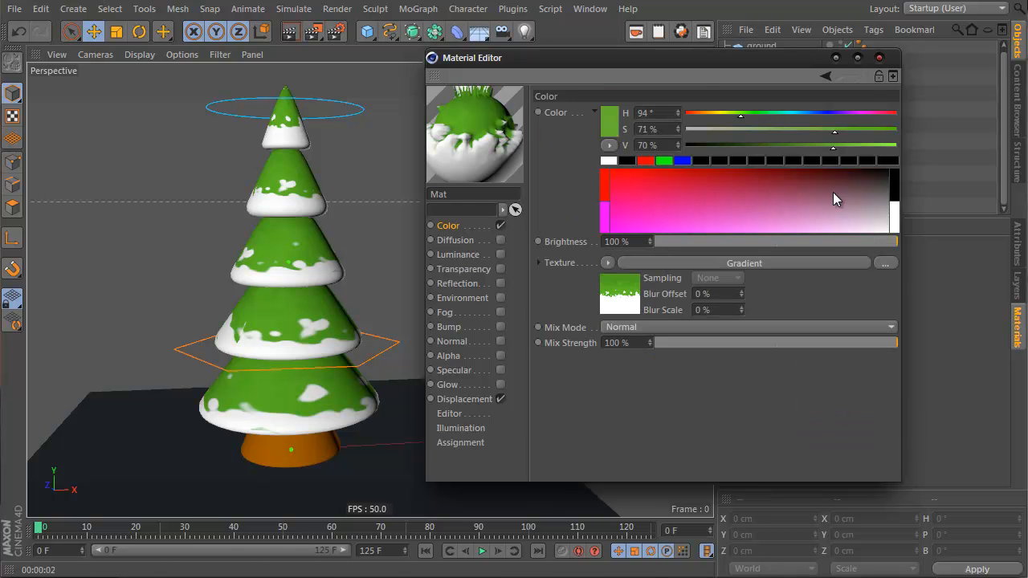
Step: Load a Gradient texture into the stump material's color channel and set its type to 2D - V
{"action": "mouse_move", "coordinate": [765, 61]}
{"action": "left_mouse_down"}
{"action": "mouse_move", "coordinate": [535, 61]}
{"action": "mouse_move", "coordinate": [776, 60]}
{"action": "left_mouse_up"}
{"action": "left_click", "coordinate": [733, 259]}
{"action": "left_click", "coordinate": [665, 265]}
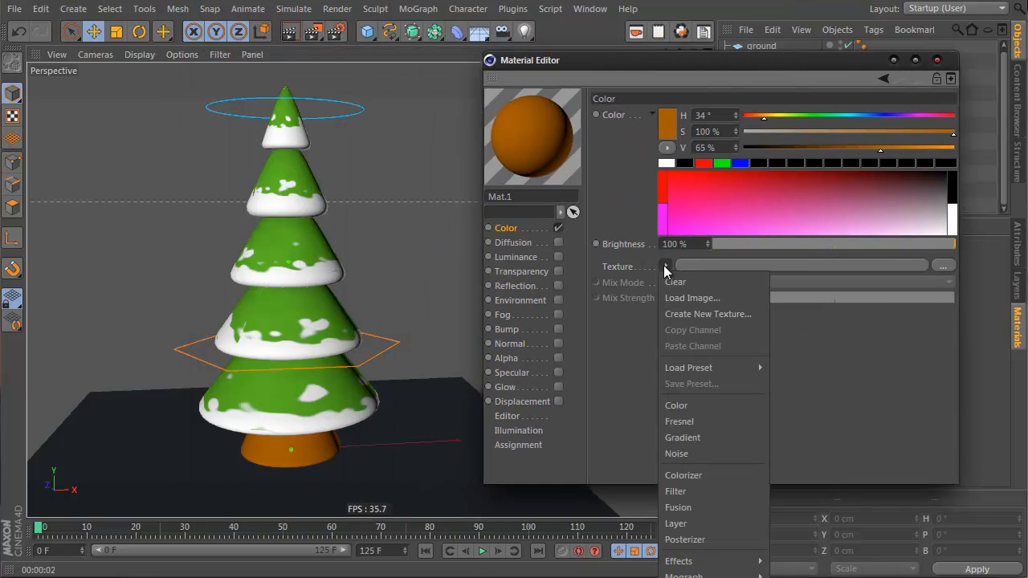
{"action": "left_click", "coordinate": [709, 432]}
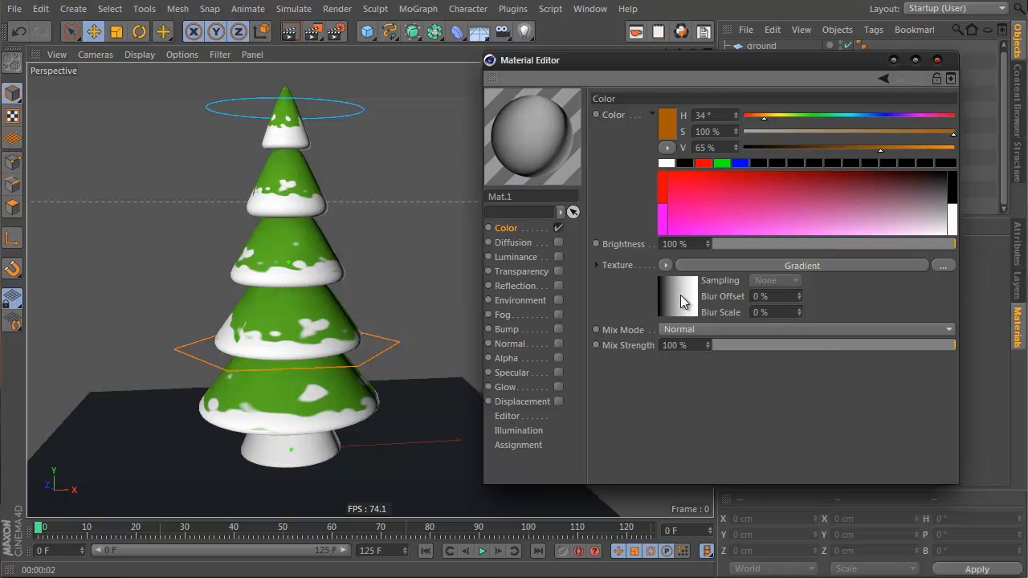
{"action": "left_click", "coordinate": [680, 295]}
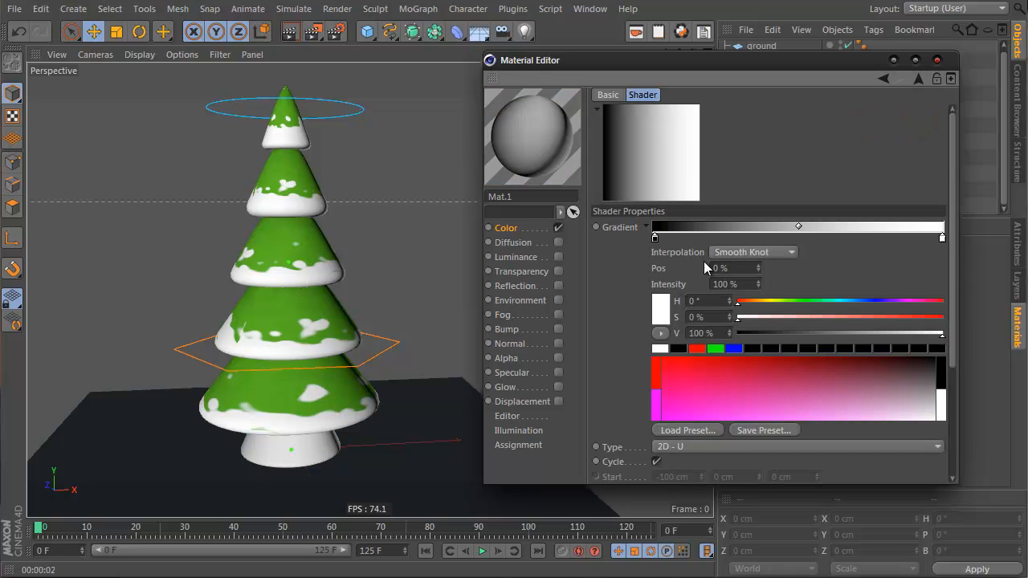
{"action": "left_click", "coordinate": [699, 446]}
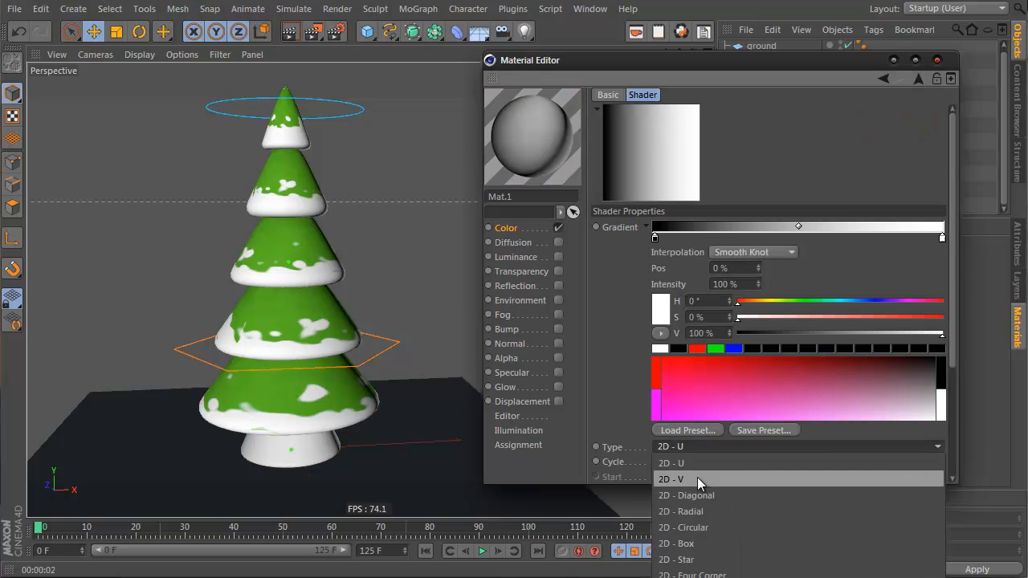
{"action": "left_click", "coordinate": [697, 477]}
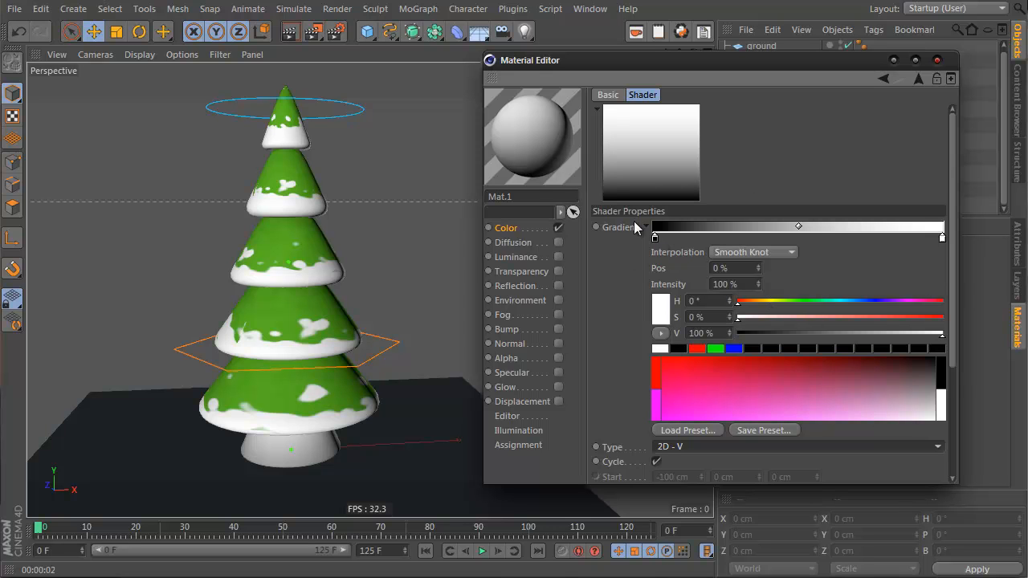
Step: Delete the gradient's end knot and set the remaining knot to brown: H 35°, S 100%, V 51%
{"action": "left_click_drag", "start_coordinate": [944, 238], "coordinate": [873, 289]}
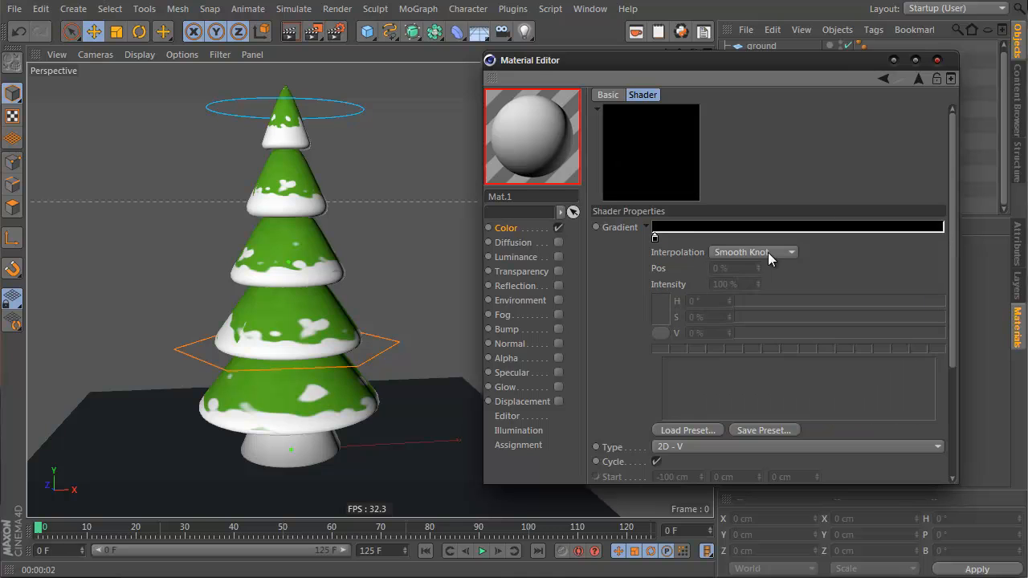
{"action": "left_click", "coordinate": [657, 239]}
{"action": "left_click", "coordinate": [758, 302]}
{"action": "left_click_drag", "start_coordinate": [767, 317], "coordinate": [1010, 316]}
{"action": "left_click_drag", "start_coordinate": [829, 332], "coordinate": [838, 332]}
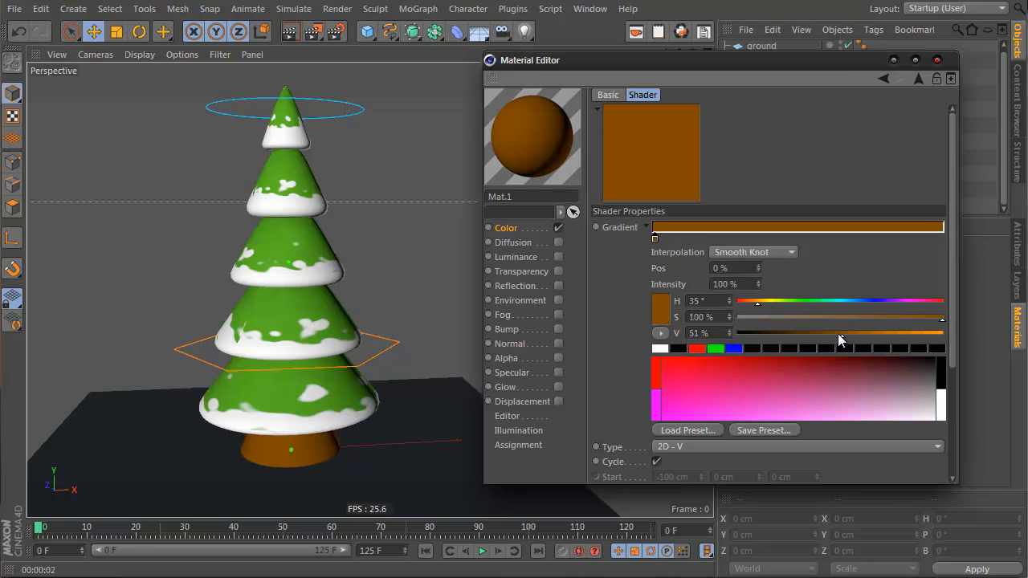
Step: Add a second brown knot at the gradient's end with 71% value and close the Material Editor
{"action": "left_click_drag", "start_coordinate": [936, 239], "coordinate": [948, 241]}
{"action": "left_click", "coordinate": [854, 334]}
{"action": "left_click_drag", "start_coordinate": [854, 335], "coordinate": [883, 337]}
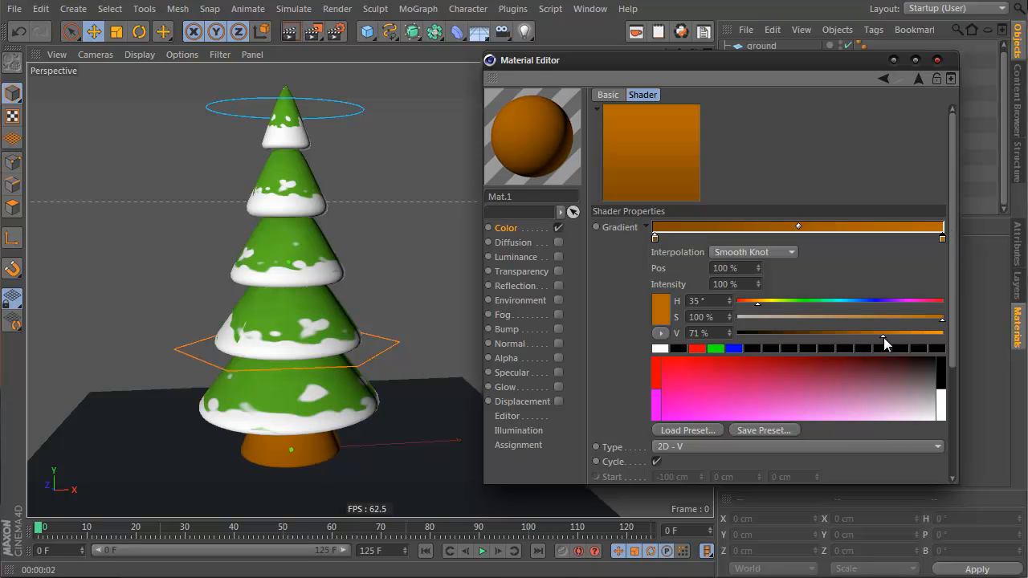
{"action": "left_click", "coordinate": [920, 78]}
{"action": "left_click_drag", "start_coordinate": [270, 376], "coordinate": [270, 323], "text": "alt"}
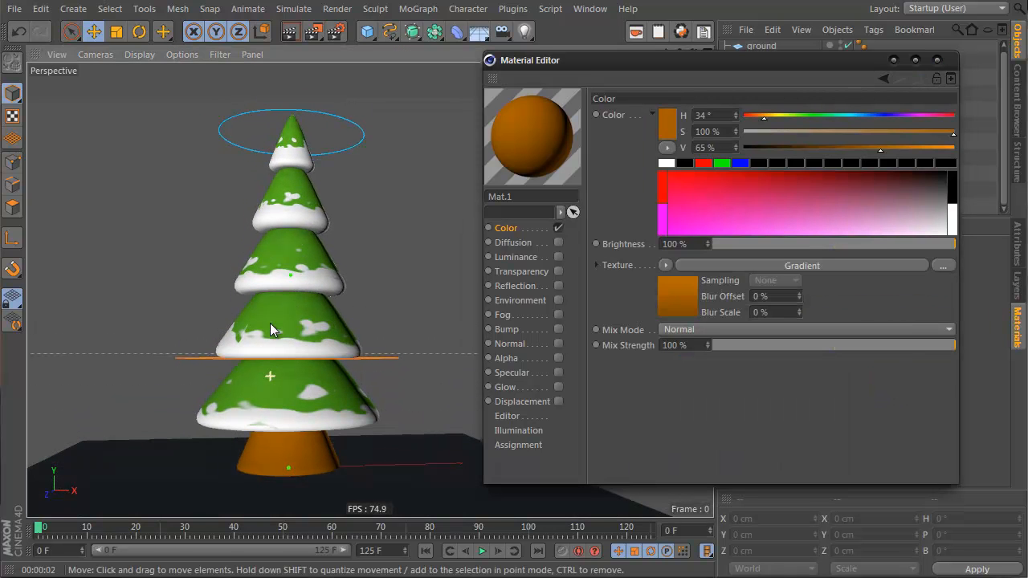
{"action": "left_click", "coordinate": [936, 60]}
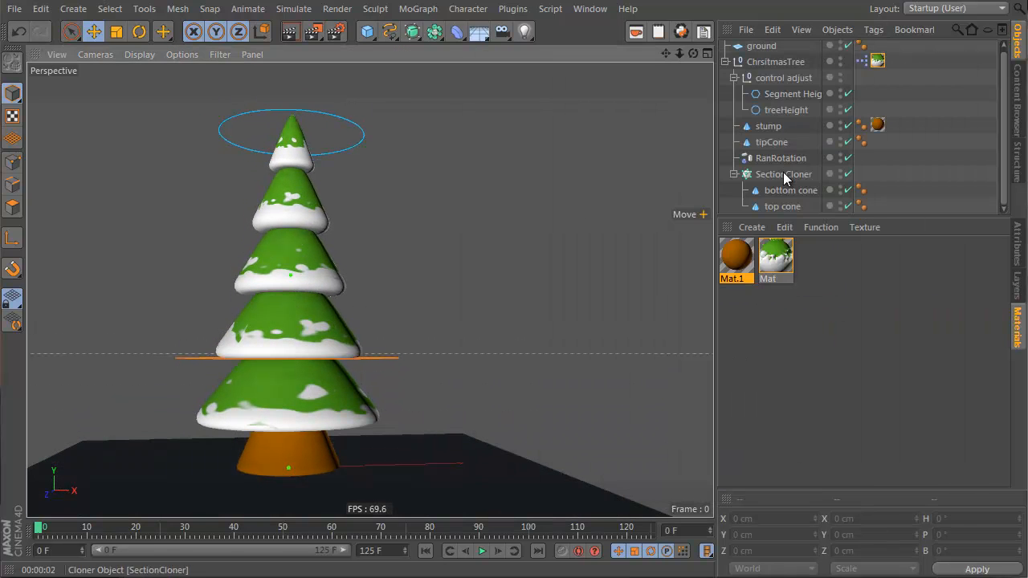
Step: Select the stump and tipCone, then collapse the ChrsitmasTree hierarchy in the object list
{"action": "left_click", "coordinate": [768, 126]}
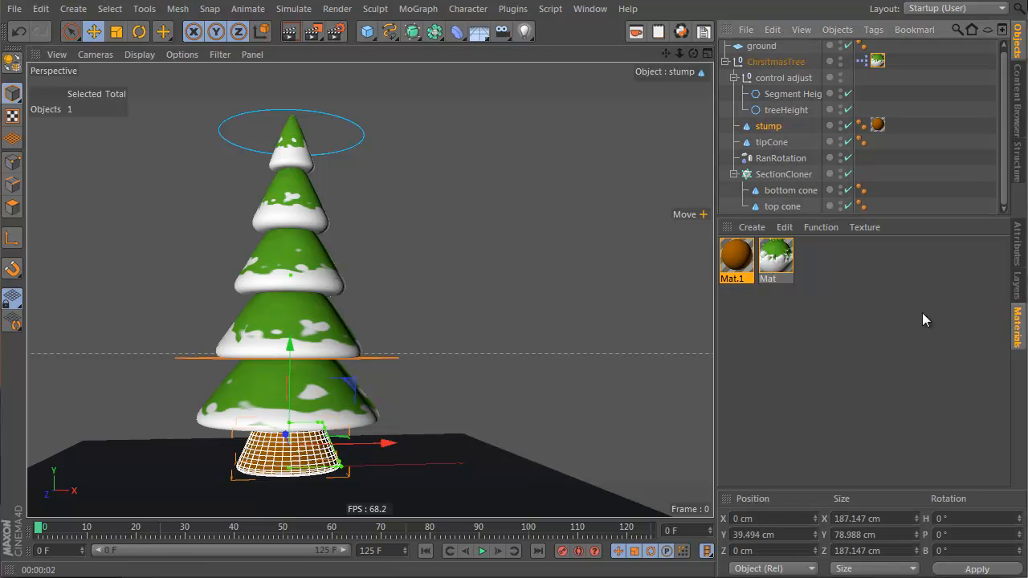
{"action": "left_click", "coordinate": [1018, 242]}
{"action": "mouse_move", "coordinate": [911, 365]}
{"action": "left_mouse_down"}
{"action": "mouse_move", "coordinate": [911, 355]}
{"action": "mouse_move", "coordinate": [913, 380]}
{"action": "left_mouse_up"}
{"action": "left_click", "coordinate": [800, 140]}
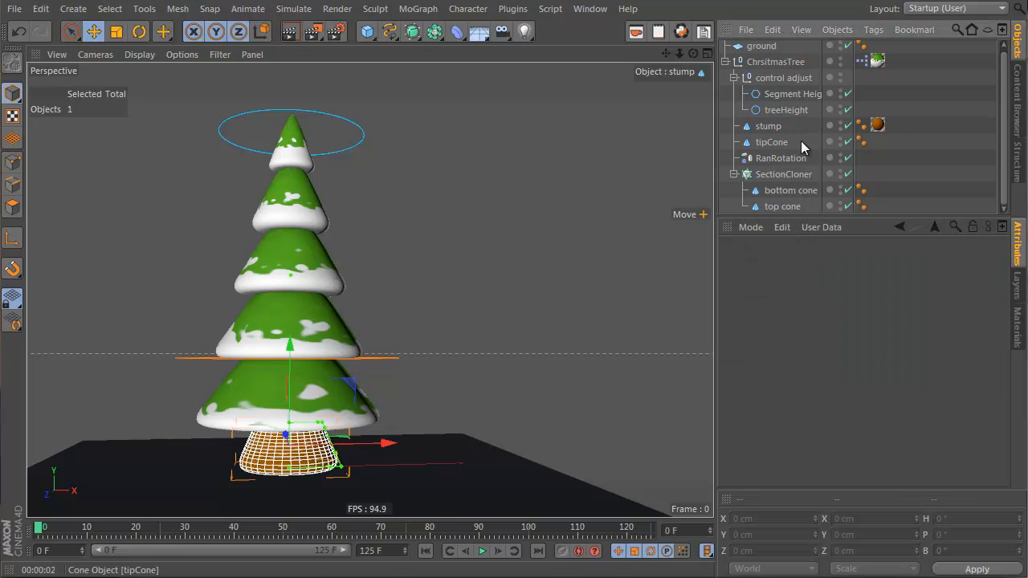
{"action": "mouse_move", "coordinate": [261, 321]}
{"action": "left_mouse_down", "text": "alt"}
{"action": "mouse_move", "coordinate": [266, 344]}
{"action": "mouse_move", "coordinate": [247, 294]}
{"action": "mouse_move", "coordinate": [267, 338]}
{"action": "left_mouse_up", "text": "alt"}
{"action": "left_click", "coordinate": [727, 62]}
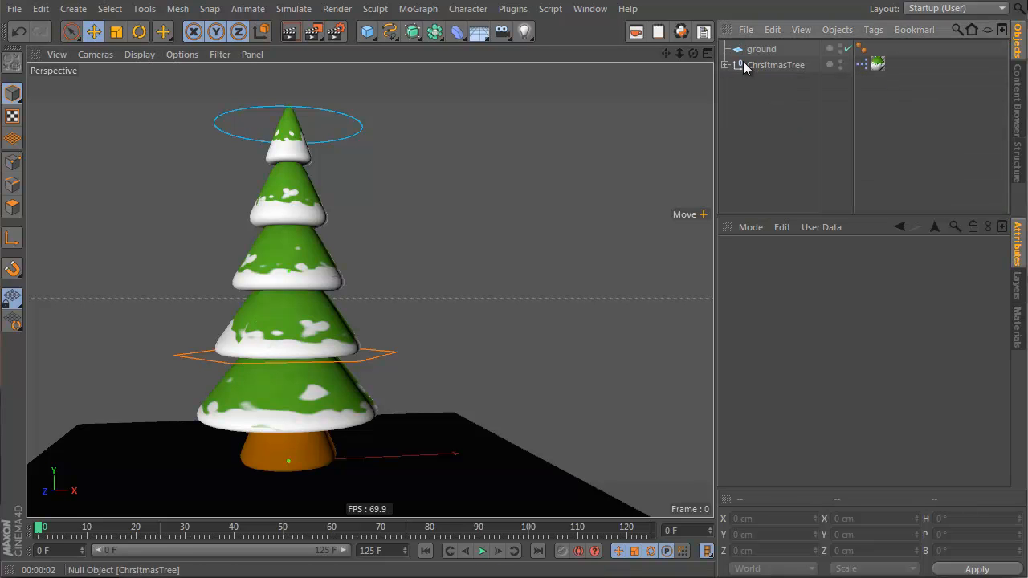
Step: Select the ChrsitmasTree group and save the scene as tree02 in the snowman tutorial files folder
{"action": "left_click", "coordinate": [748, 64]}
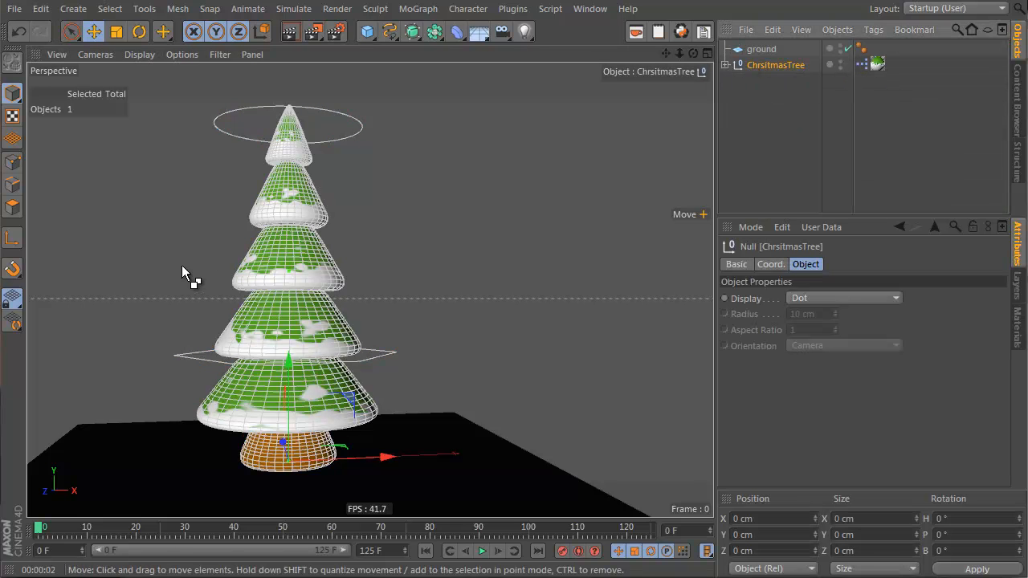
{"action": "key", "text": "ctrl+s"}
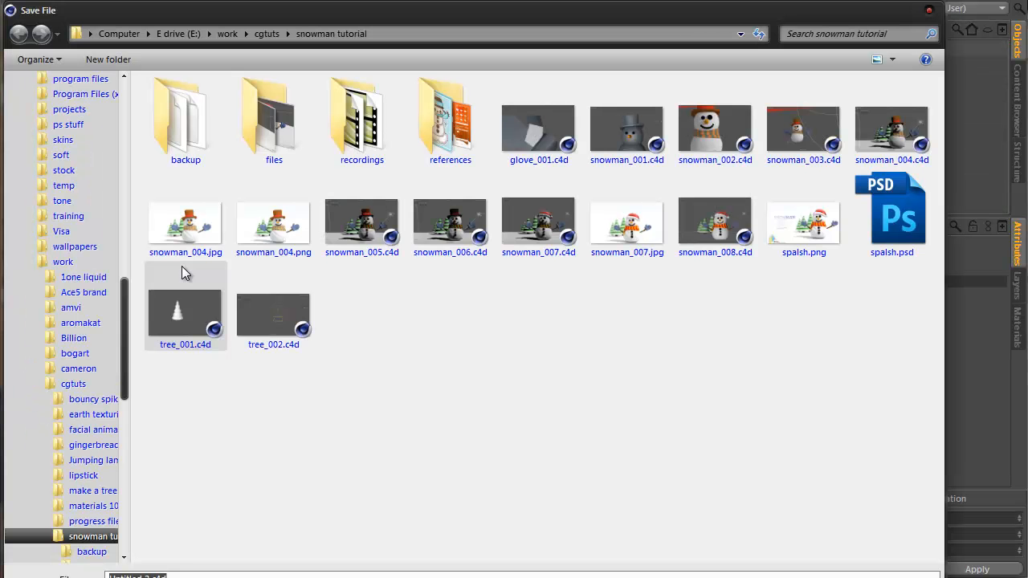
{"action": "double_click", "coordinate": [316, 121]}
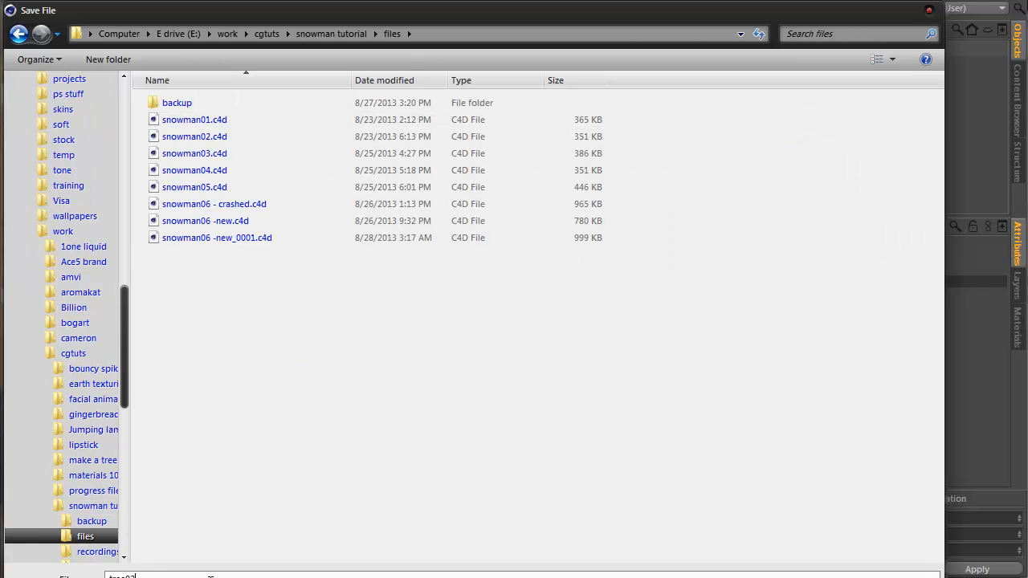
{"action": "key", "text": "Return"}
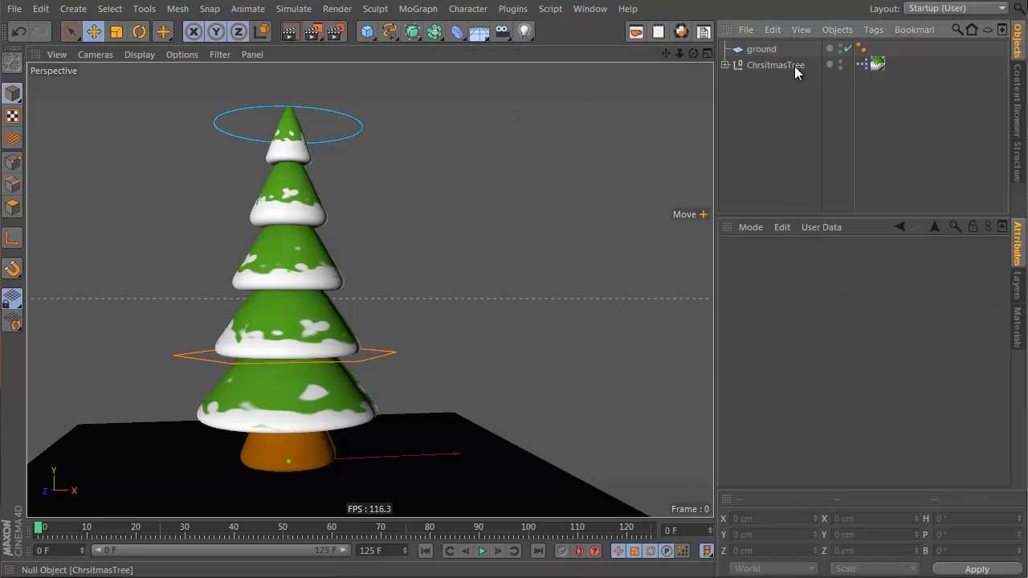
Step: Open the recent snowman06 -new.c4d scene and render the perspective view
{"action": "left_click", "coordinate": [14, 9]}
{"action": "mouse_move", "coordinate": [95, 281]}
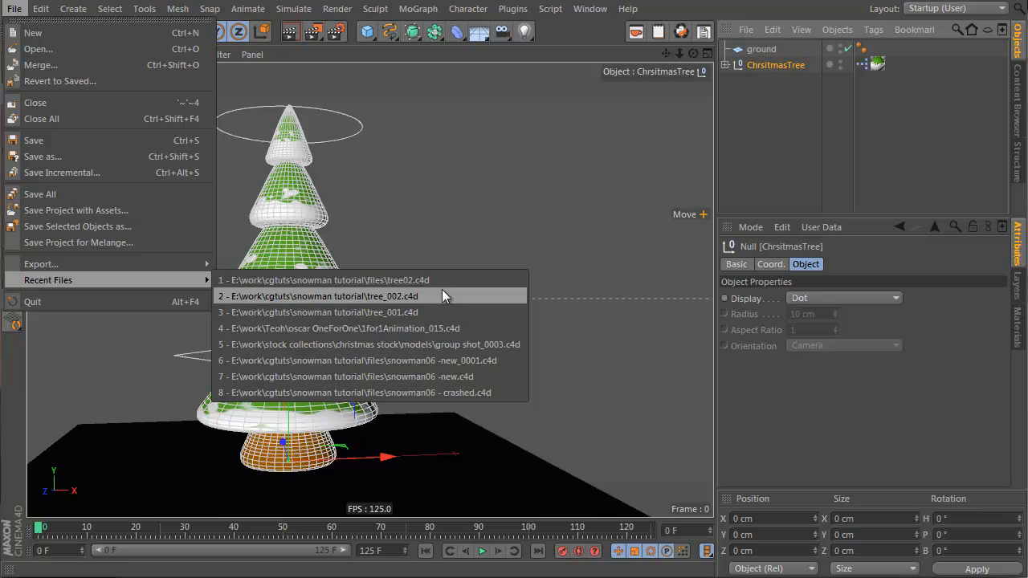
{"action": "left_click", "coordinate": [481, 383]}
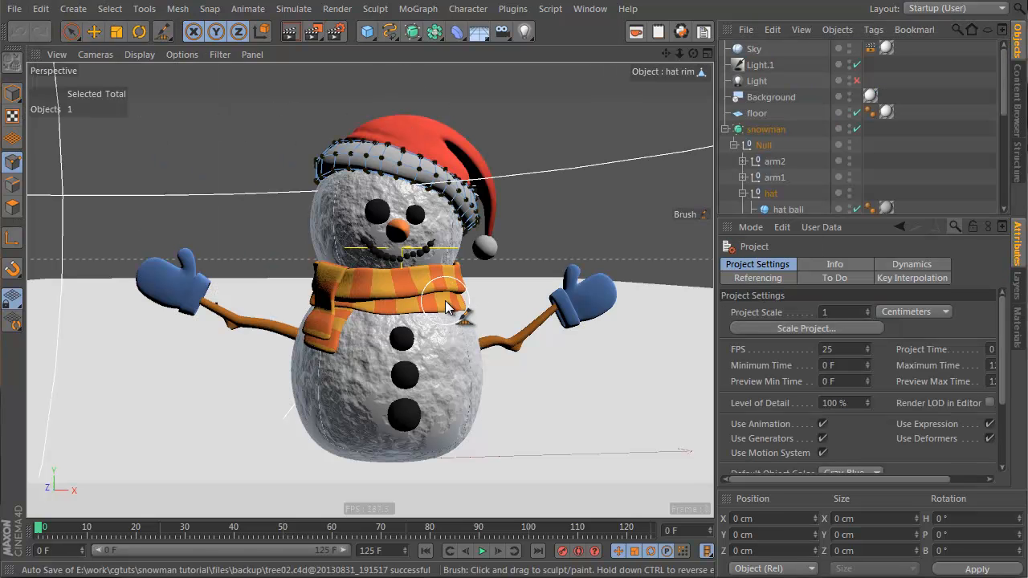
{"action": "left_click", "coordinate": [12, 92]}
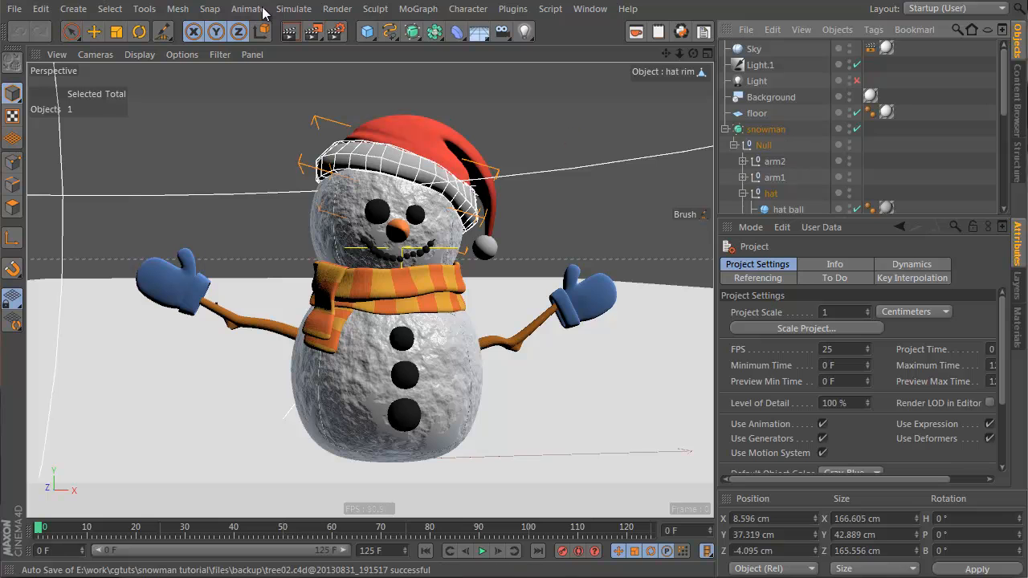
{"action": "left_click", "coordinate": [297, 38]}
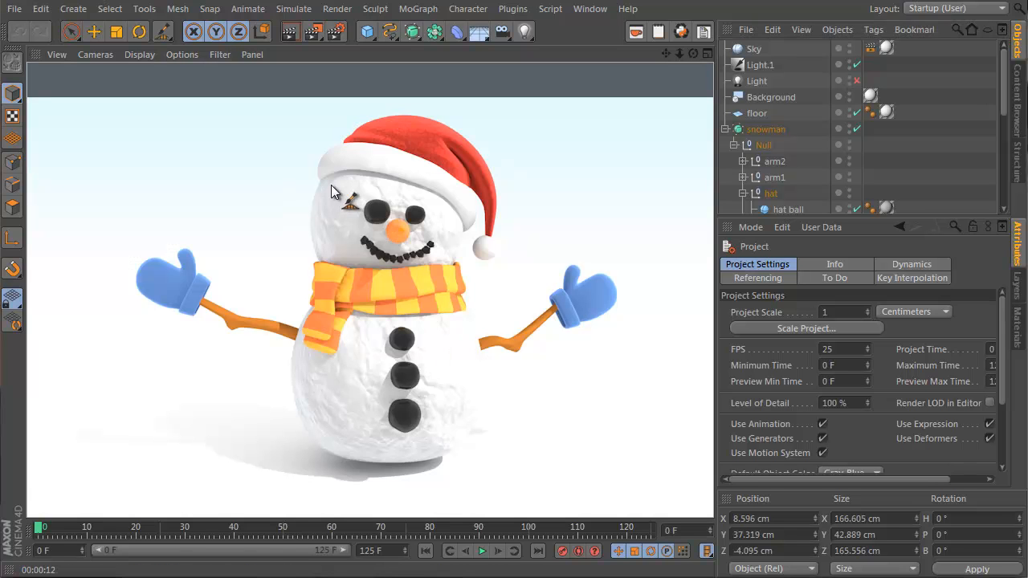
Step: Paste the ChrsitmasTree group into the snowman scene below the lights
{"action": "left_click", "coordinate": [815, 64]}
{"action": "key", "text": "ctrl+v"}
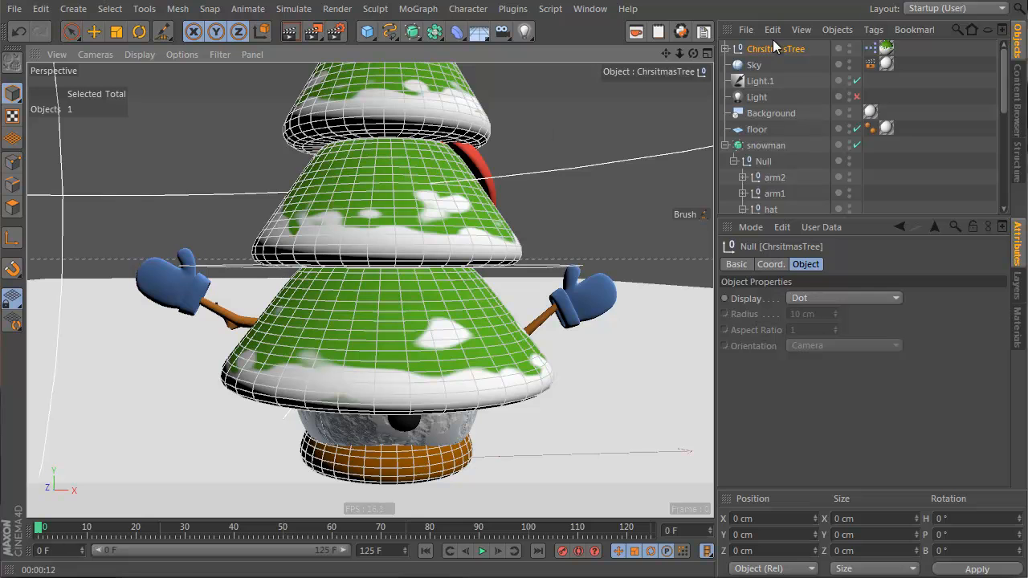
{"action": "middle_click", "coordinate": [420, 292]}
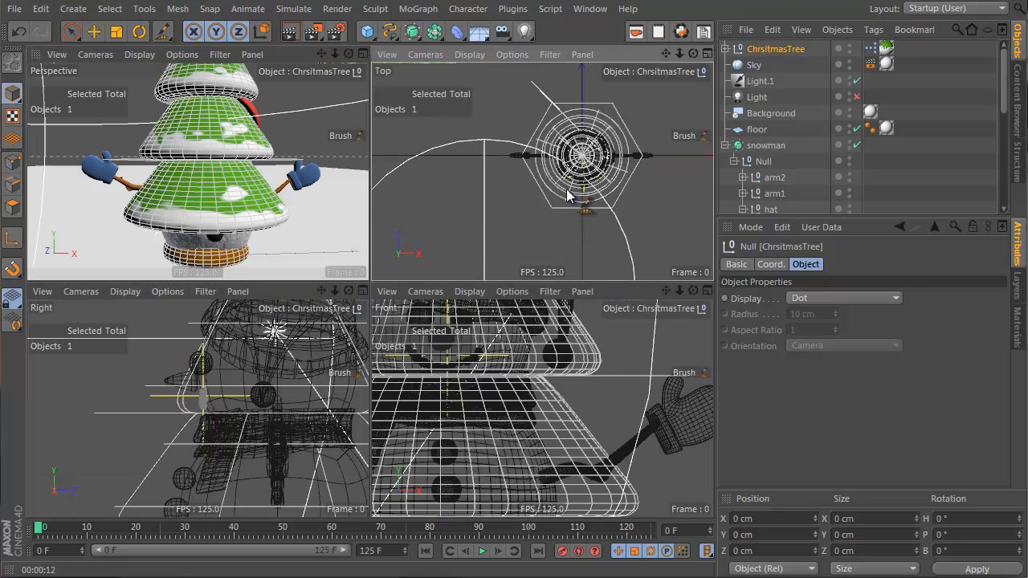
Step: Duplicate the tree twice and arrange the three trees in a cluster behind the snowman in the top view
{"action": "key", "text": "e"}
{"action": "left_click_drag", "start_coordinate": [615, 228], "coordinate": [597, 119]}
{"action": "middle_click_drag", "start_coordinate": [581, 108], "coordinate": [579, 151], "text": "alt"}
{"action": "mouse_move", "coordinate": [589, 135]}
{"action": "left_mouse_down"}
{"action": "mouse_move", "coordinate": [572, 134]}
{"action": "mouse_move", "coordinate": [594, 124]}
{"action": "left_mouse_up"}
{"action": "middle_click_drag", "start_coordinate": [579, 86], "coordinate": [593, 139], "text": "alt"}
{"action": "left_click_drag", "start_coordinate": [611, 156], "coordinate": [610, 123], "text": "ctrl"}
{"action": "left_click", "coordinate": [781, 65]}
{"action": "left_click_drag", "start_coordinate": [523, 138], "coordinate": [540, 143]}
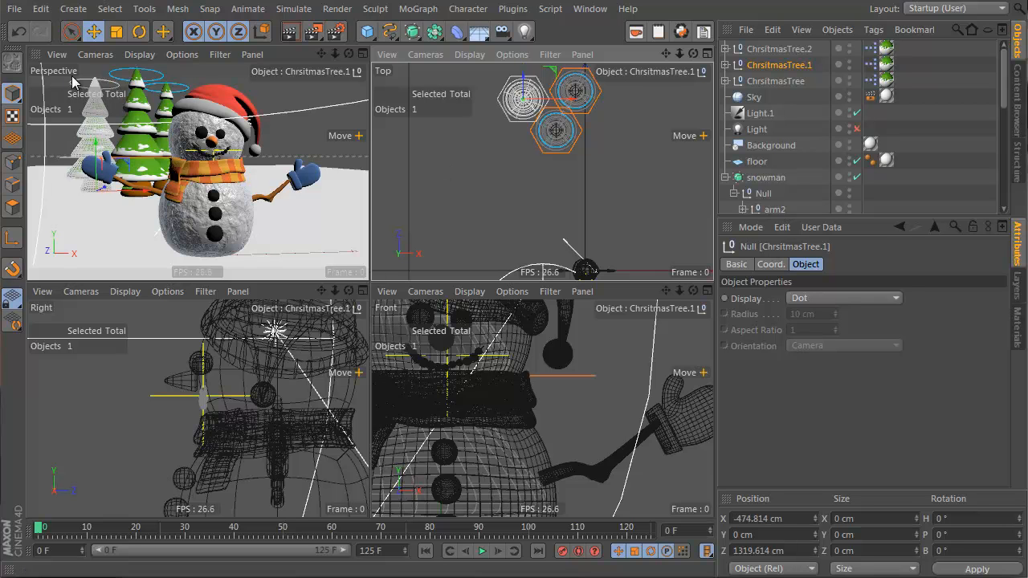
Step: Lower the right tree's treeHeight circle to make that tree shorter
{"action": "left_click", "coordinate": [78, 83]}
{"action": "left_click_drag", "start_coordinate": [95, 73], "coordinate": [90, 98]}
{"action": "middle_click", "coordinate": [119, 117]}
{"action": "left_click_drag", "start_coordinate": [166, 101], "coordinate": [160, 104]}
{"action": "left_click", "coordinate": [100, 260]}
{"action": "mouse_move", "coordinate": [162, 207]}
{"action": "left_mouse_down"}
{"action": "mouse_move", "coordinate": [162, 218]}
{"action": "mouse_move", "coordinate": [168, 203]}
{"action": "left_mouse_up"}
{"action": "left_click", "coordinate": [342, 118]}
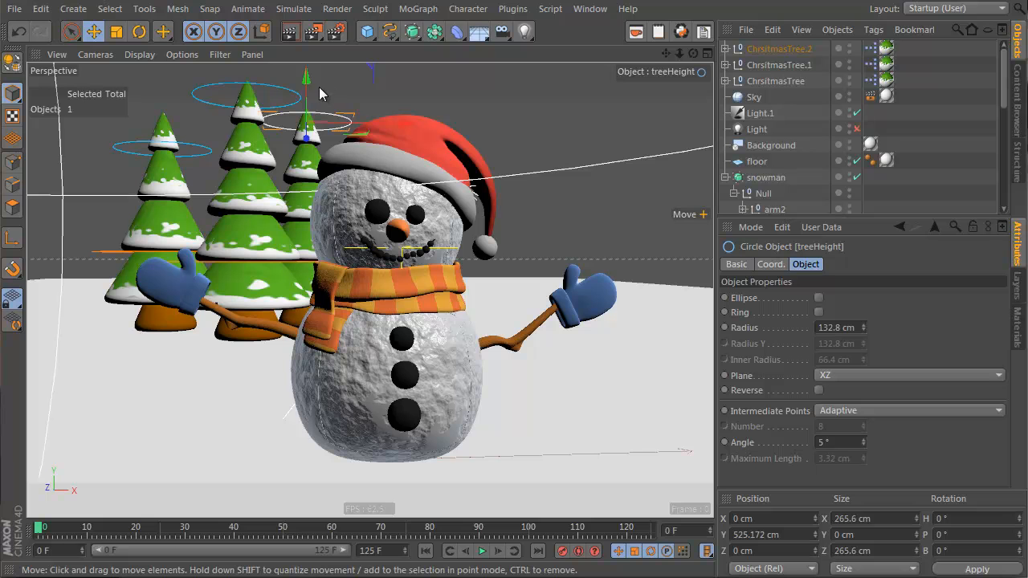
{"action": "left_click_drag", "start_coordinate": [307, 85], "coordinate": [306, 122]}
{"action": "left_click", "coordinate": [807, 119]}
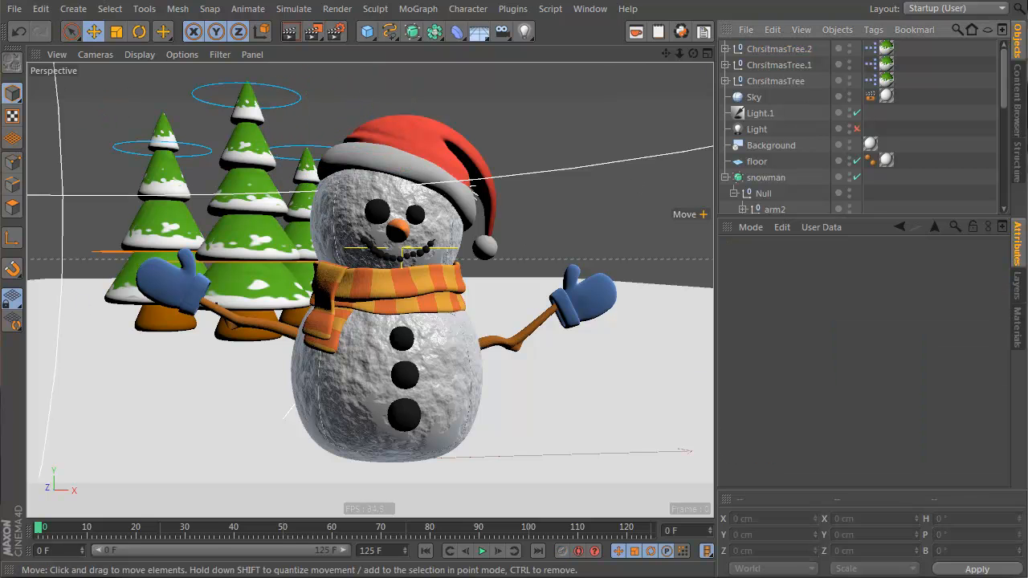
Step: Shift ChrsitmasTree.1 slightly sideways and render the perspective view
{"action": "left_click", "coordinate": [786, 72]}
{"action": "left_click_drag", "start_coordinate": [255, 332], "coordinate": [279, 336]}
{"action": "left_click", "coordinate": [638, 200]}
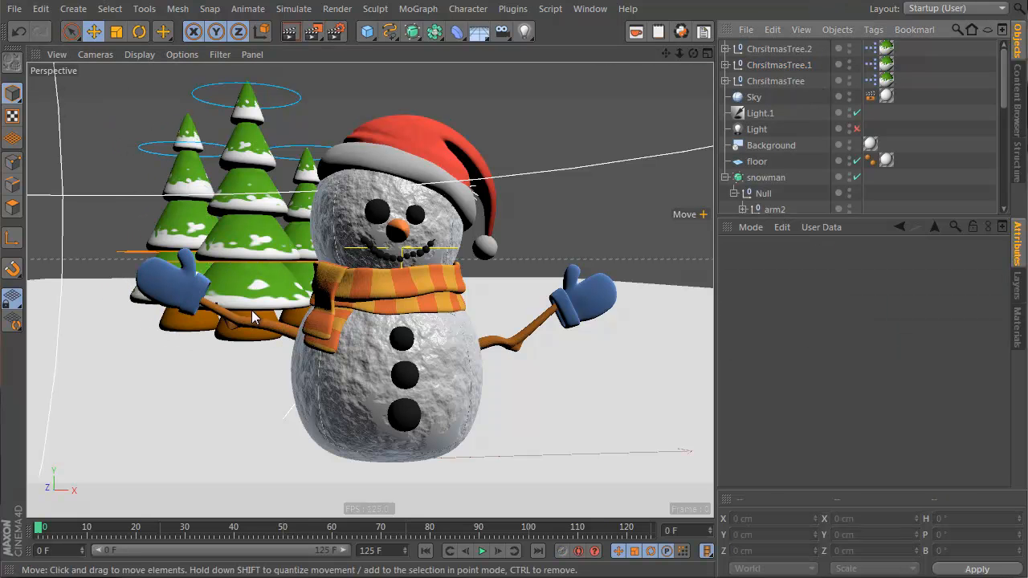
{"action": "middle_click", "coordinate": [301, 97]}
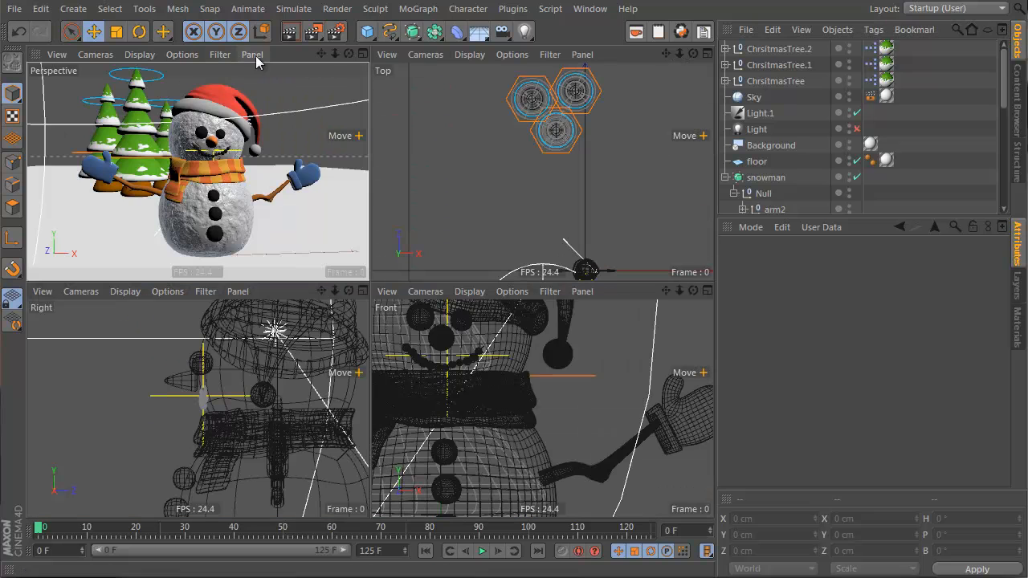
{"action": "left_click", "coordinate": [290, 38]}
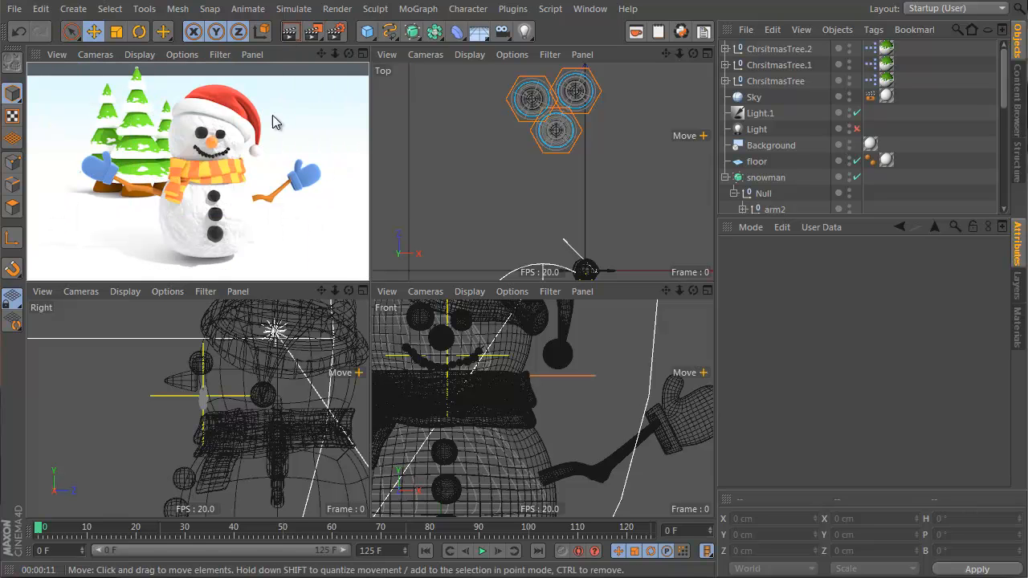
Step: Open the green tree material Mat and wrap its color gradient in a Layer shader
{"action": "left_click", "coordinate": [1019, 327]}
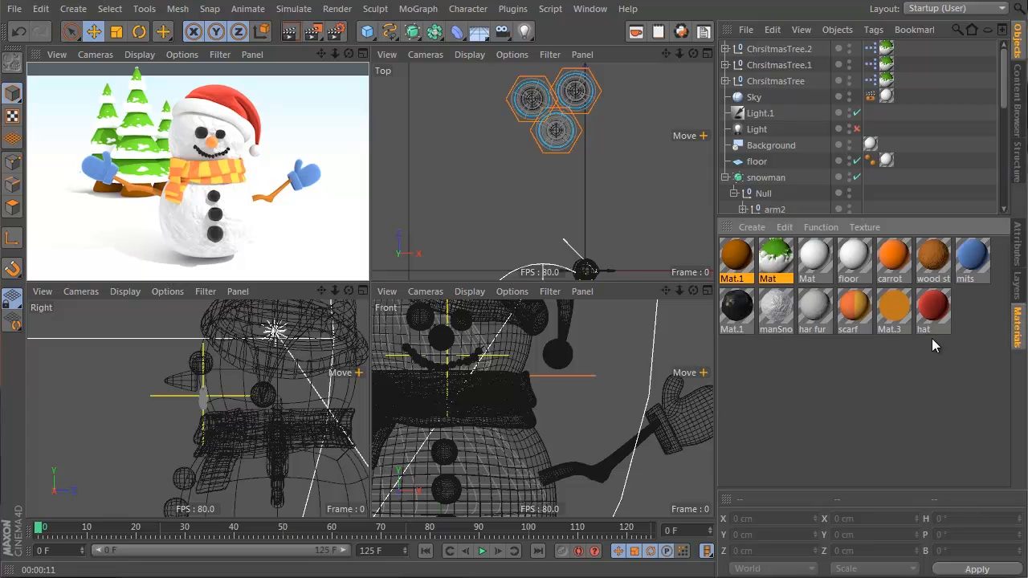
{"action": "double_click", "coordinate": [775, 257]}
{"action": "left_click", "coordinate": [362, 287]}
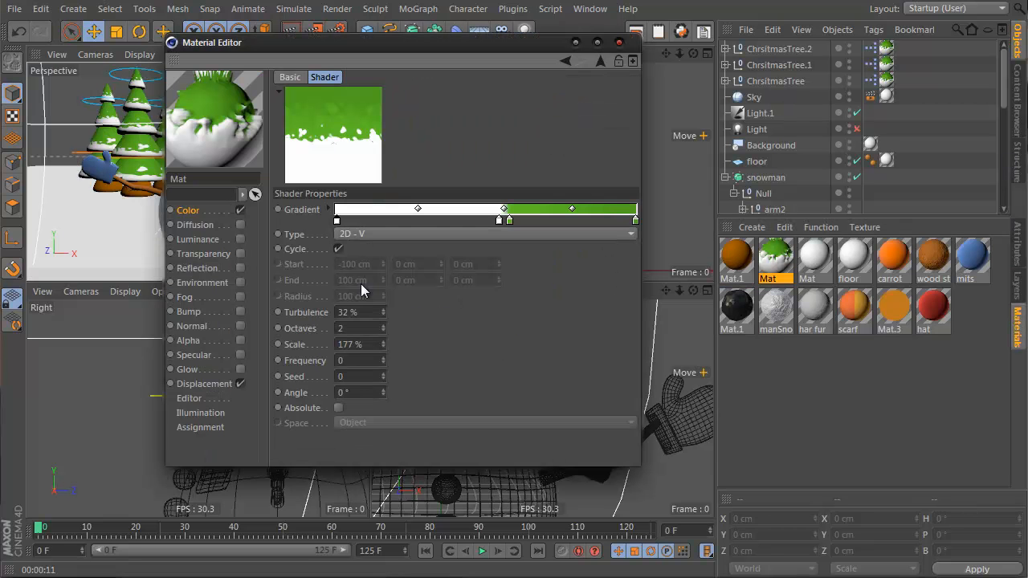
{"action": "left_click", "coordinate": [601, 64]}
{"action": "left_click", "coordinate": [347, 247]}
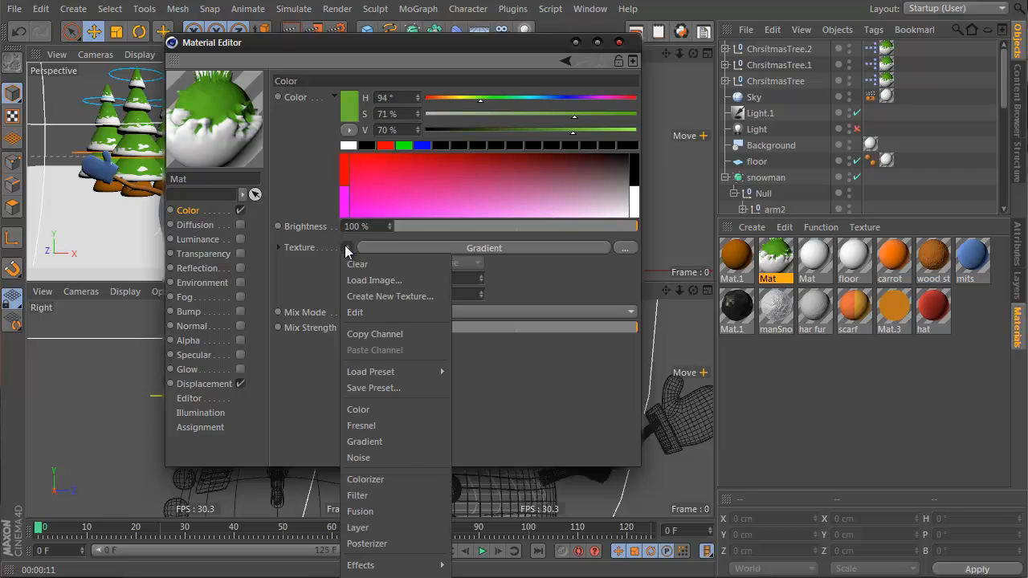
{"action": "left_click", "coordinate": [399, 527]}
Step: Add a Brightness / Contrast / Gamma effect layer and set its brightness to -8%
{"action": "left_click", "coordinate": [375, 289]}
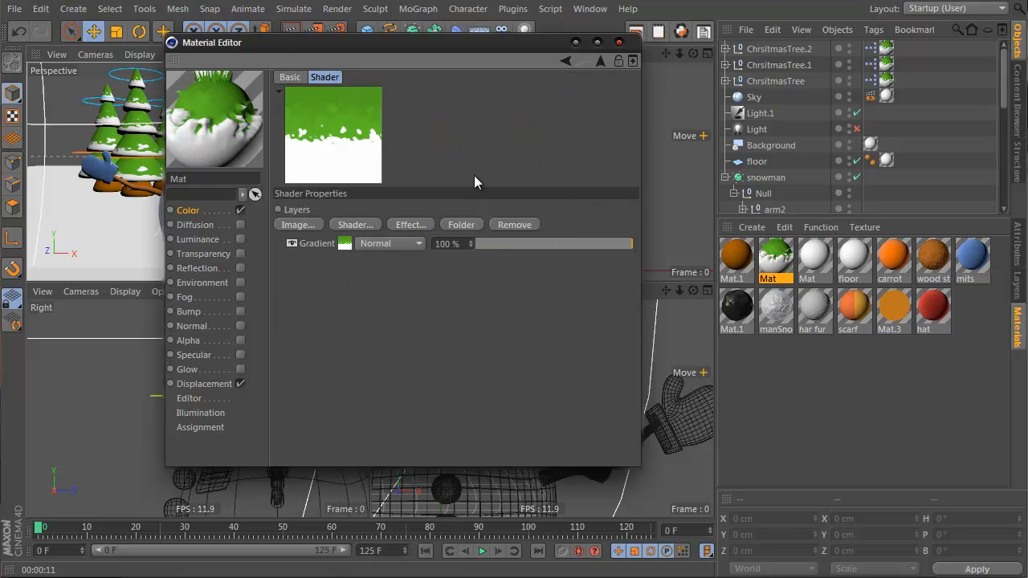
{"action": "left_click", "coordinate": [424, 225]}
{"action": "left_click", "coordinate": [506, 229]}
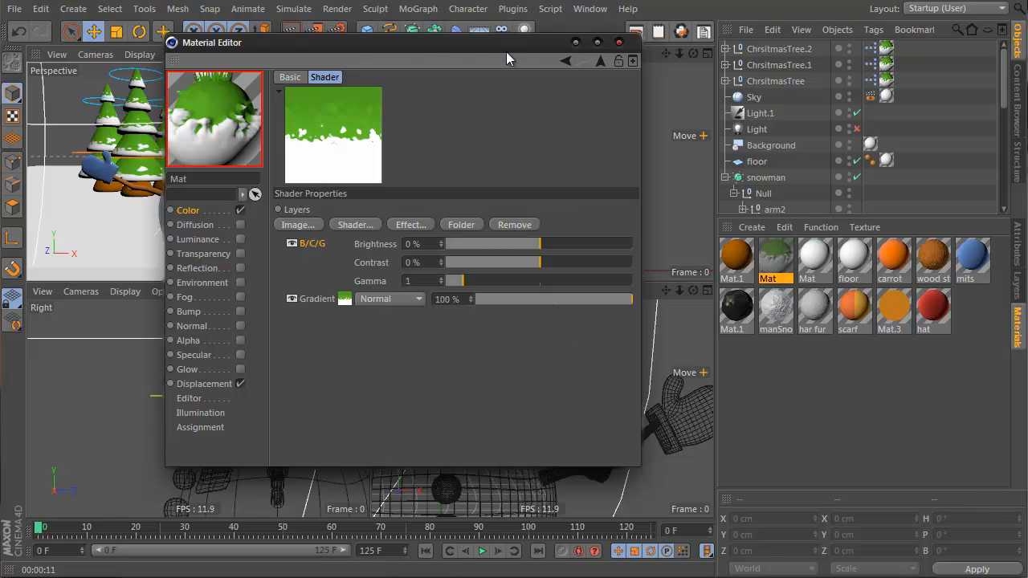
{"action": "left_click_drag", "start_coordinate": [507, 52], "coordinate": [841, 87]}
{"action": "left_click_drag", "start_coordinate": [841, 281], "coordinate": [844, 277]}
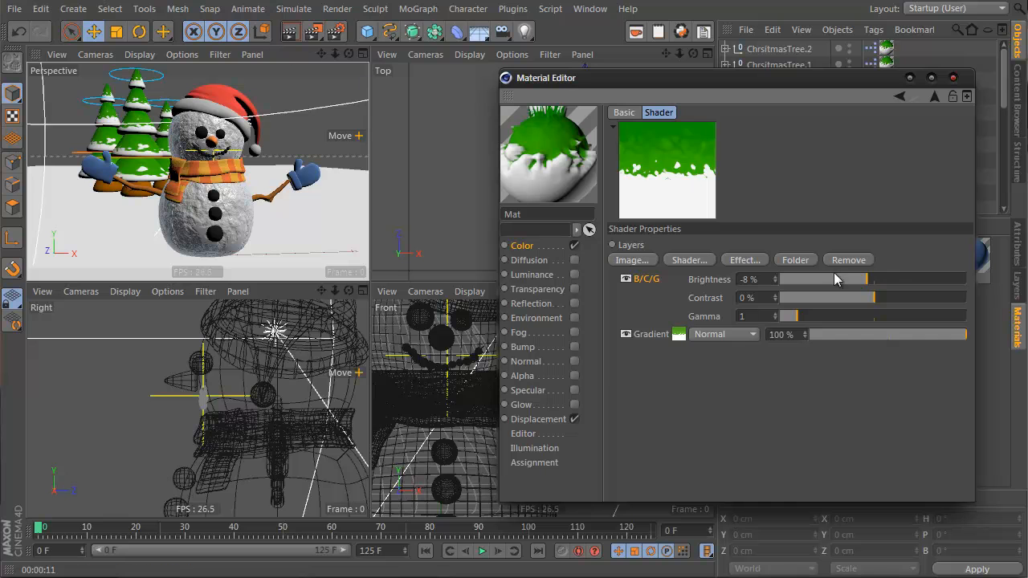
Step: Add a Hue / Sat / Lightness effect layer and set its saturation to -28%
{"action": "left_click", "coordinate": [743, 256]}
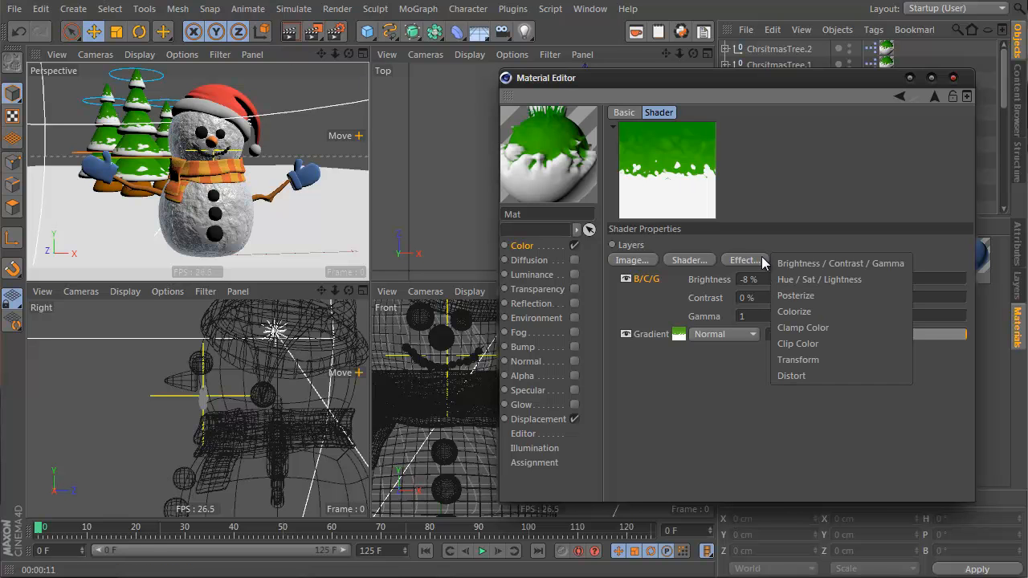
{"action": "left_click", "coordinate": [831, 279]}
{"action": "scroll", "coordinate": [833, 294], "scroll_direction": "down", "scroll_amount": 17}
{"action": "scroll", "coordinate": [833, 294], "scroll_direction": "down", "scroll_amount": 4}
{"action": "mouse_move", "coordinate": [833, 295]}
{"action": "left_mouse_down"}
{"action": "mouse_move", "coordinate": [789, 296]}
{"action": "mouse_move", "coordinate": [847, 299]}
{"action": "left_mouse_up"}
Step: Render the perspective view to check the tree color and close the Material Editor
{"action": "left_click", "coordinate": [293, 36]}
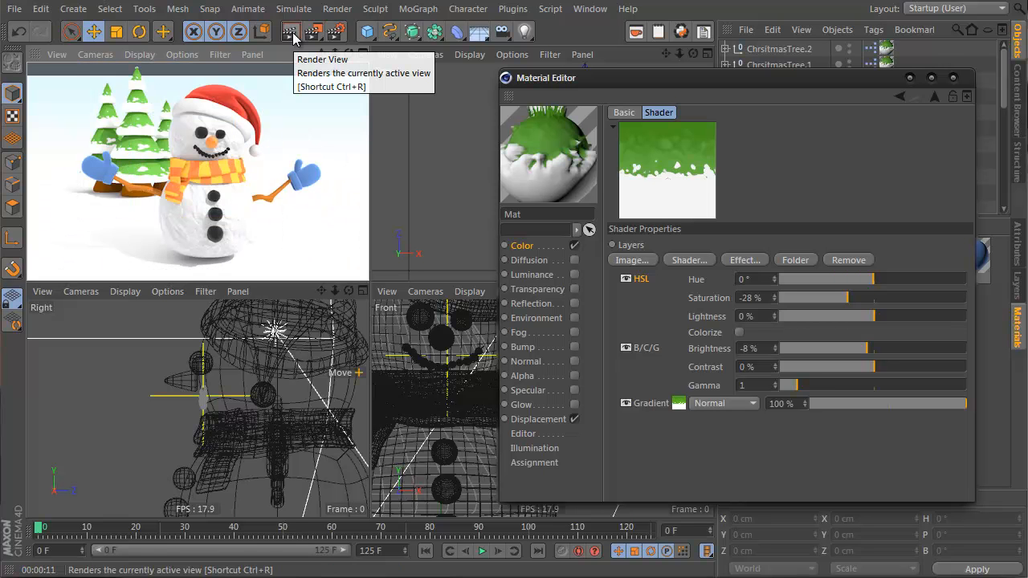
{"action": "left_click", "coordinate": [221, 192]}
{"action": "left_click_drag", "start_coordinate": [224, 279], "coordinate": [229, 260]}
{"action": "left_click", "coordinate": [954, 77]}
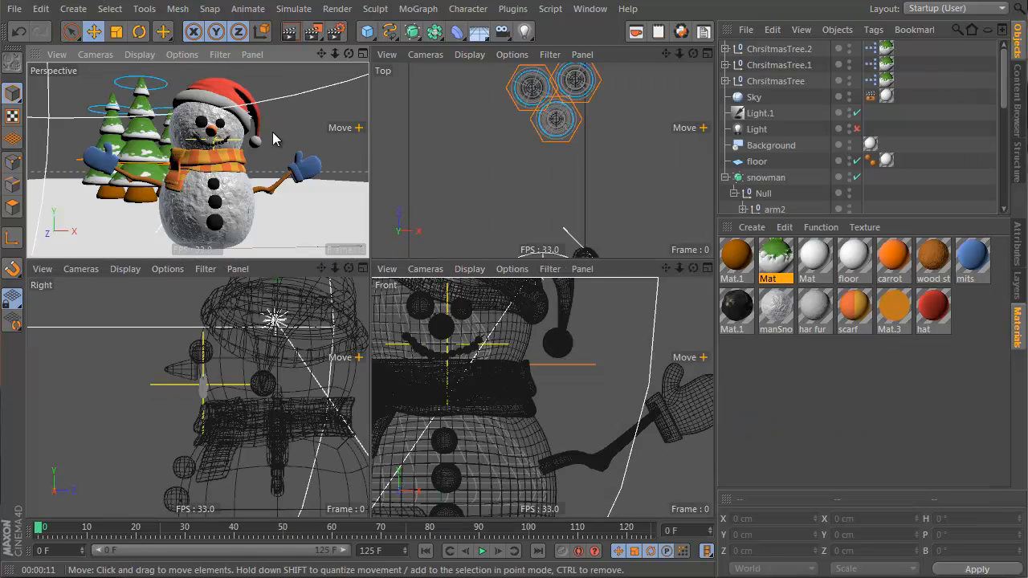
Step: Select all three Christmas tree groups and render the perspective view
{"action": "middle_click", "coordinate": [273, 132]}
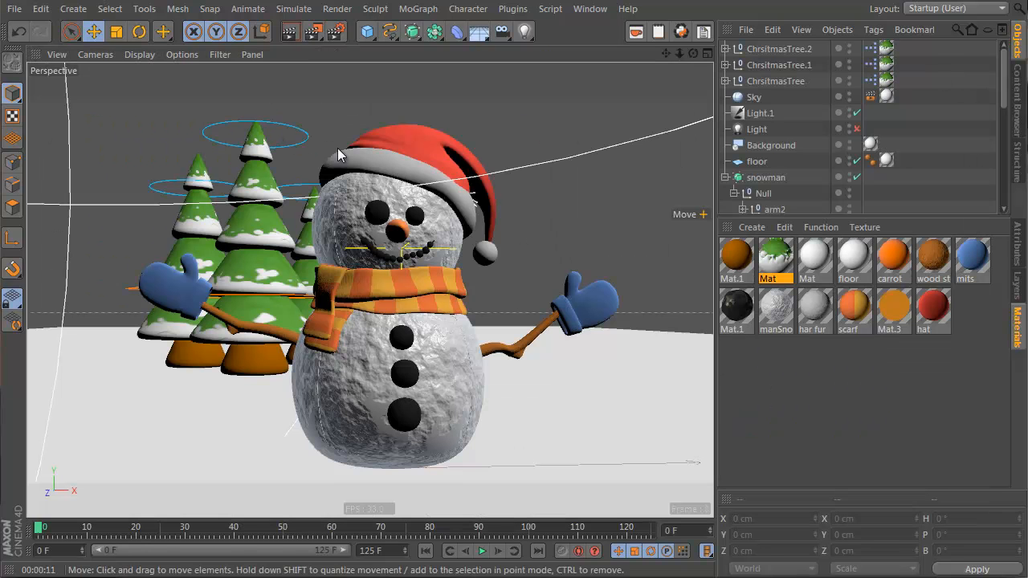
{"action": "left_click", "coordinate": [778, 48]}
{"action": "left_click", "coordinate": [767, 79], "text": "shift"}
{"action": "mouse_move", "coordinate": [362, 369]}
{"action": "left_mouse_down"}
{"action": "mouse_move", "coordinate": [336, 371]}
{"action": "mouse_move", "coordinate": [347, 372]}
{"action": "left_mouse_up"}
{"action": "left_click", "coordinate": [292, 32]}
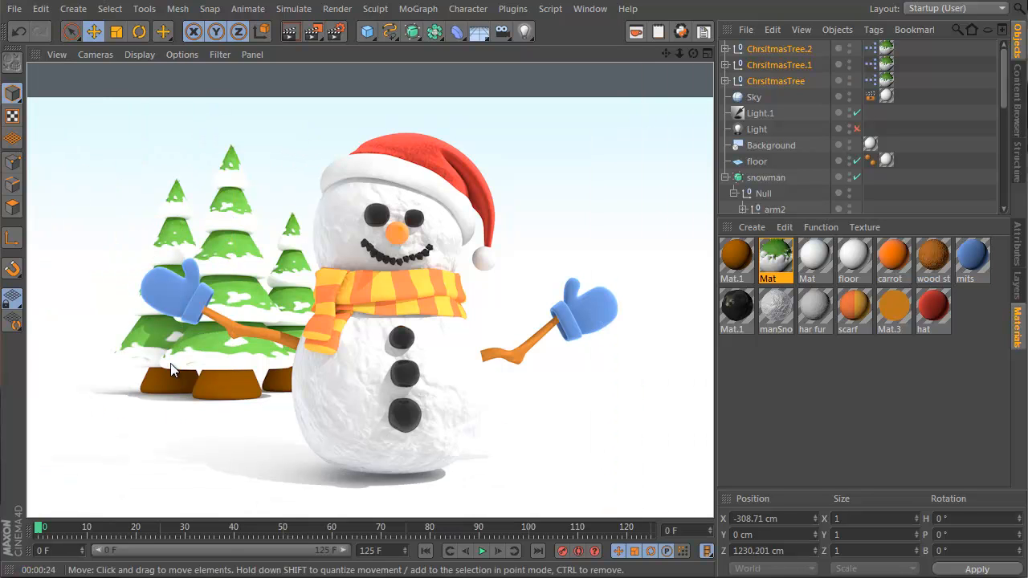
Step: Open Mat's color gradient and move its white start knot to about 54% position
{"action": "double_click", "coordinate": [777, 251]}
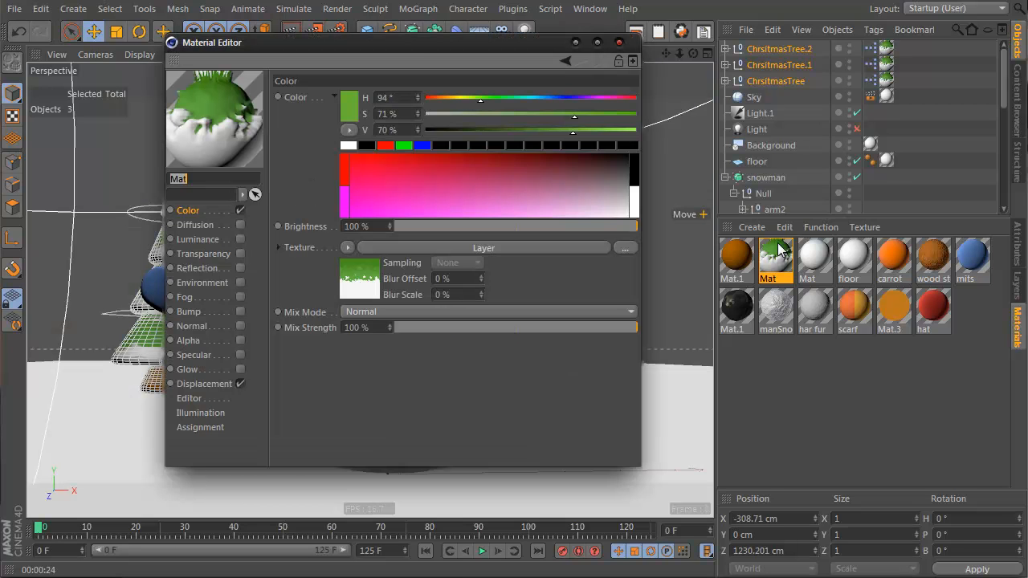
{"action": "left_click_drag", "start_coordinate": [418, 49], "coordinate": [648, 70]}
{"action": "left_click", "coordinate": [599, 289]}
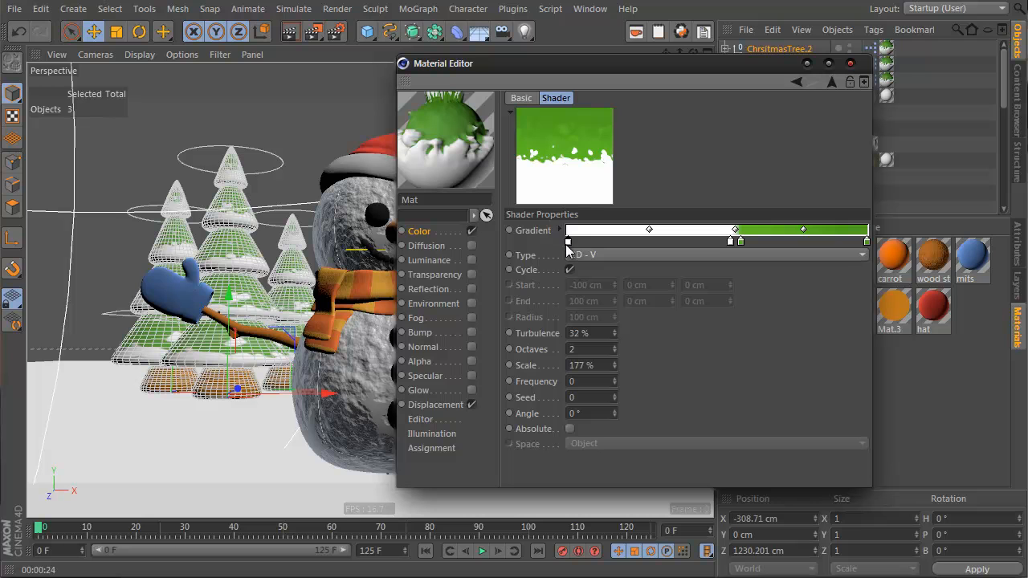
{"action": "left_click", "coordinate": [567, 242]}
{"action": "left_click_drag", "start_coordinate": [568, 242], "coordinate": [733, 249]}
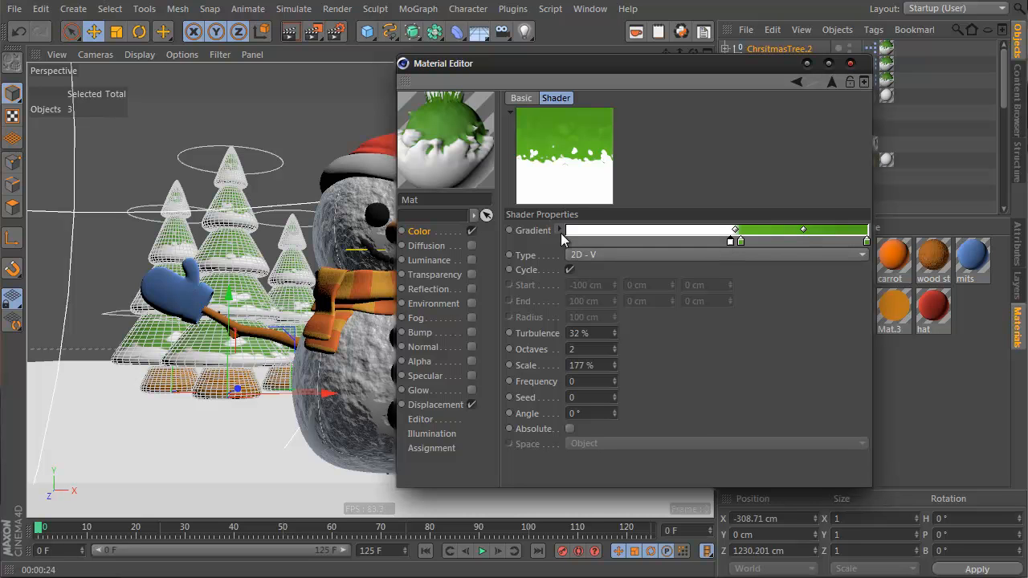
Step: Set the white gradient knot's value to 89%, render the view and close the Material Editor
{"action": "left_click", "coordinate": [561, 230]}
{"action": "left_click_drag", "start_coordinate": [856, 338], "coordinate": [833, 340]}
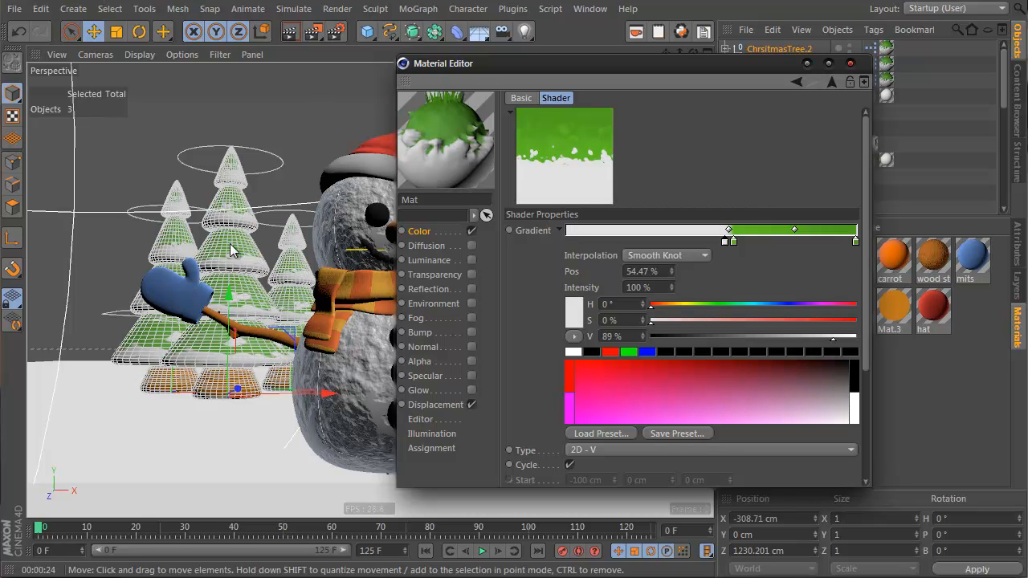
{"action": "left_click", "coordinate": [288, 33]}
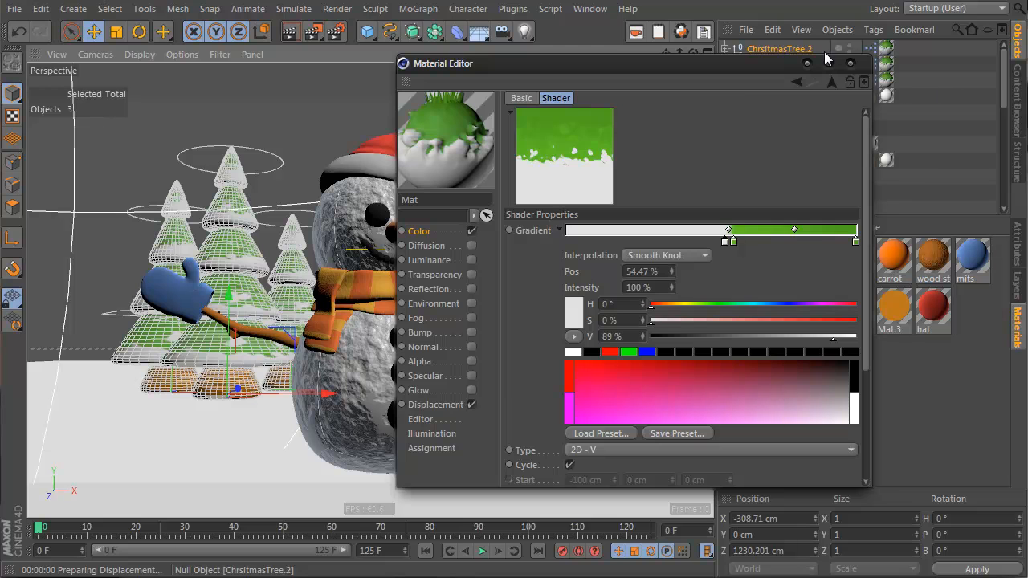
{"action": "left_click", "coordinate": [851, 63]}
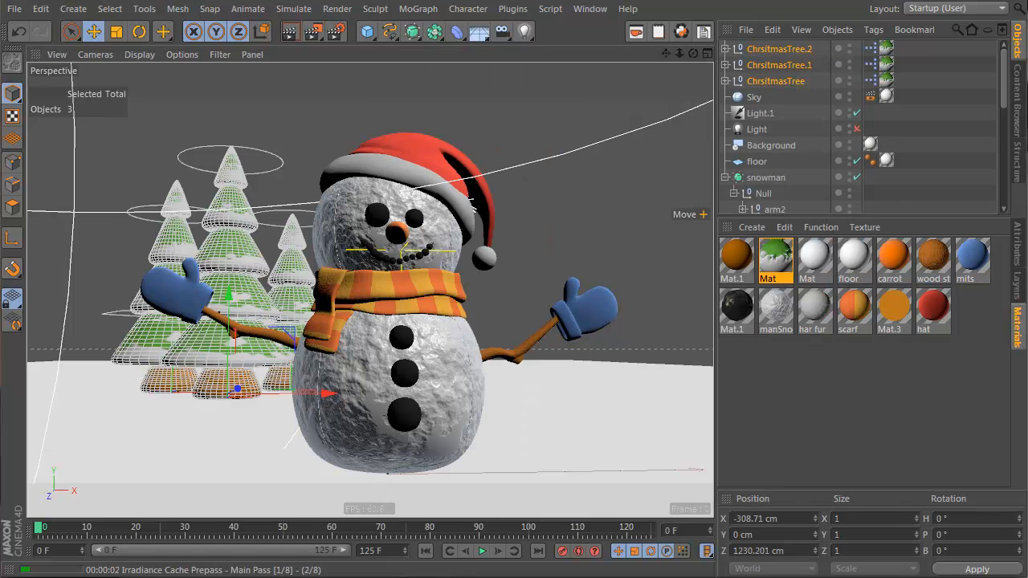